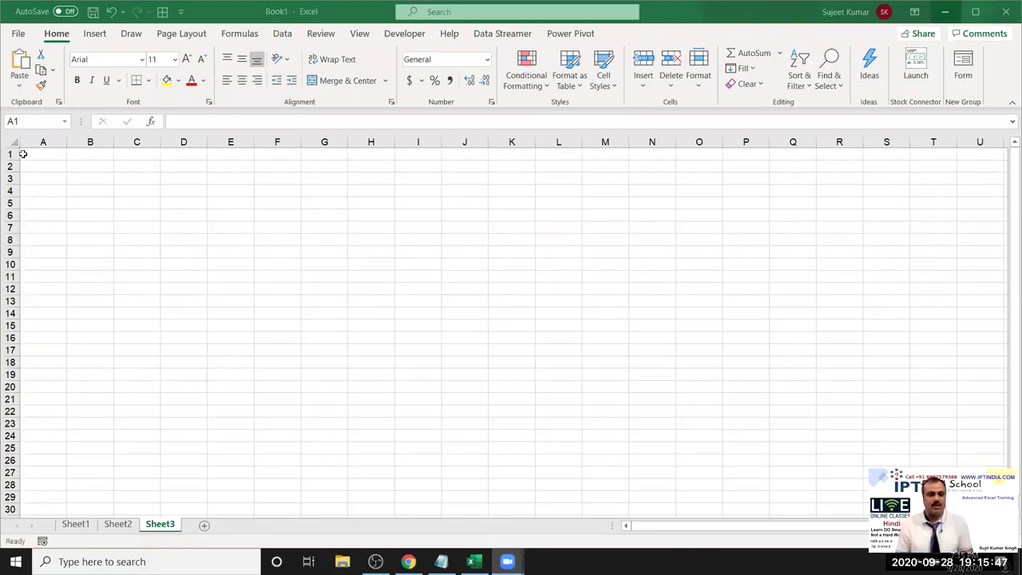
- Type the header Sales in A1 and the values 85, 36, 63, 25, 63, 36, 36, 63 in A2:A9
{"action": "key", "text": "alt+Tab"}
{"action": "type", "text": "Sal"}
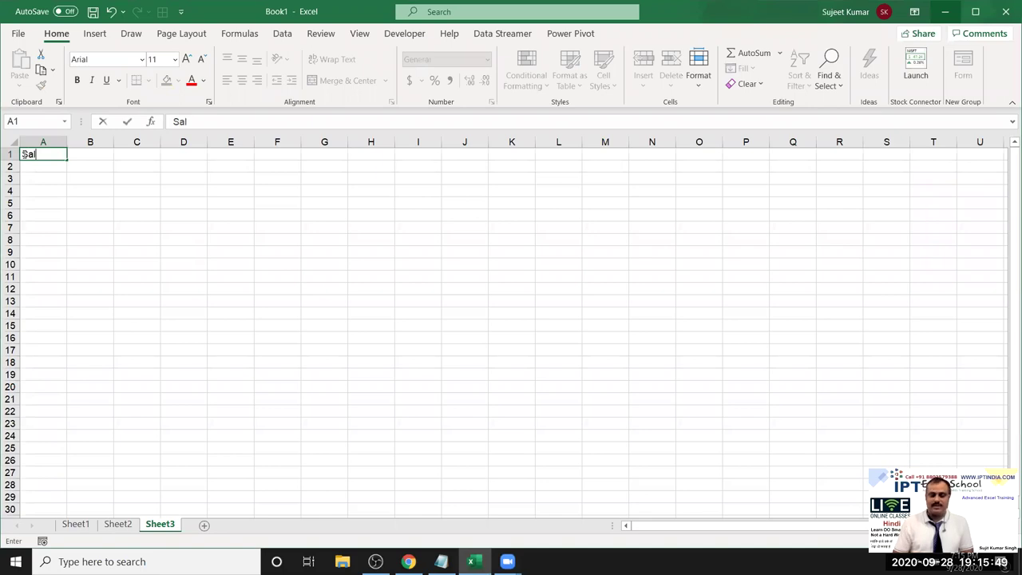
{"action": "type", "text": "es"}
{"action": "key", "text": "Return"}
{"action": "type", "text": "85"}
{"action": "key", "text": "Return"}
{"action": "type", "text": "36"}
{"action": "key", "text": "Return"}
{"action": "type", "text": "63"}
{"action": "key", "text": "Return"}
{"action": "type", "text": "25"}
{"action": "key", "text": "Return"}
{"action": "type", "text": "63"}
{"action": "key", "text": "Return"}
{"action": "type", "text": "36"}
{"action": "key", "text": "Return"}
{"action": "type", "text": "36"}
{"action": "key", "text": "Return"}
{"action": "type", "text": "63"}
{"action": "left_click", "coordinate": [74, 190]}
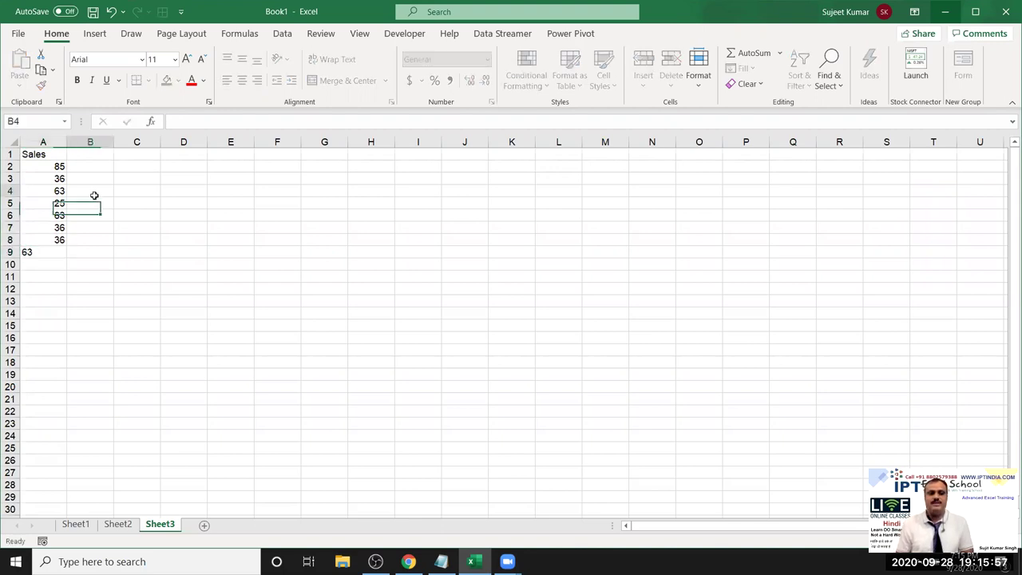
- Enter the criterion >50 in C2
{"action": "left_click", "coordinate": [135, 165]}
{"action": "type", "text": ">"}
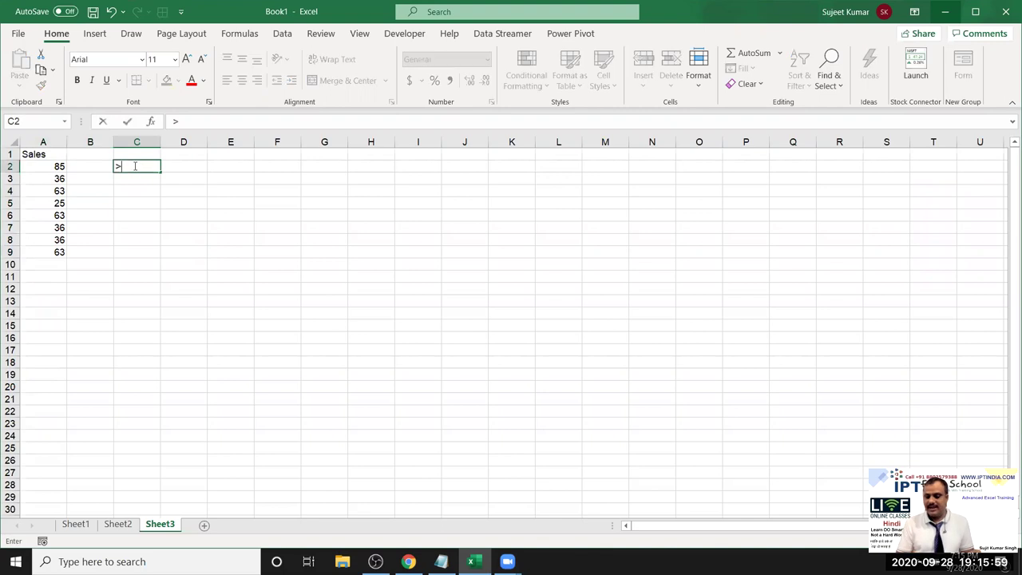
{"action": "type", "text": "50"}
{"action": "key", "text": "Return"}
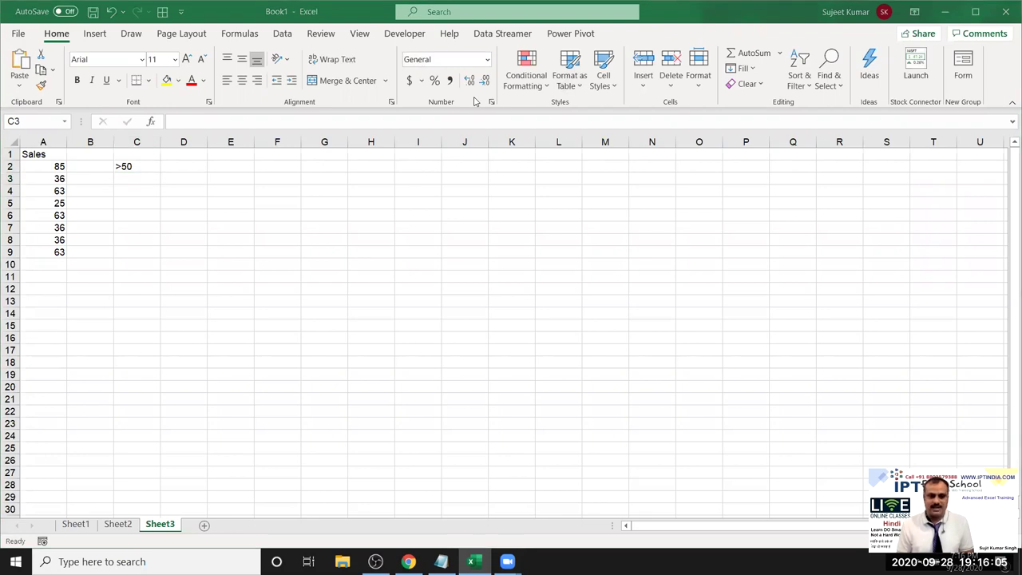
- Try =IF(A2>50,500,0) in B2, see it return 500, then clear B2
{"action": "left_click", "coordinate": [91, 166]}
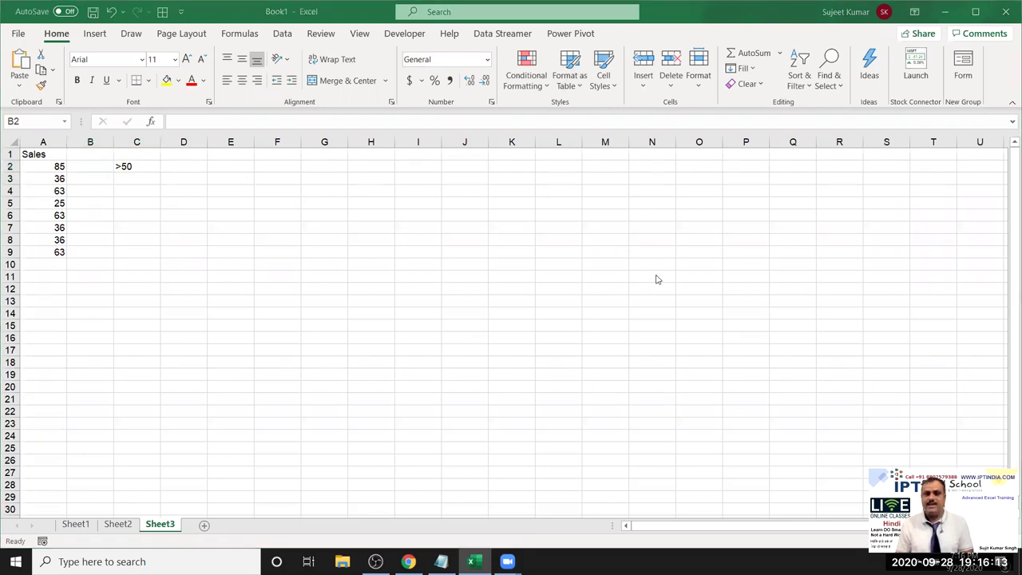
{"action": "left_click", "coordinate": [88, 167]}
{"action": "type", "text": "=IF("}
{"action": "key", "text": "Left"}
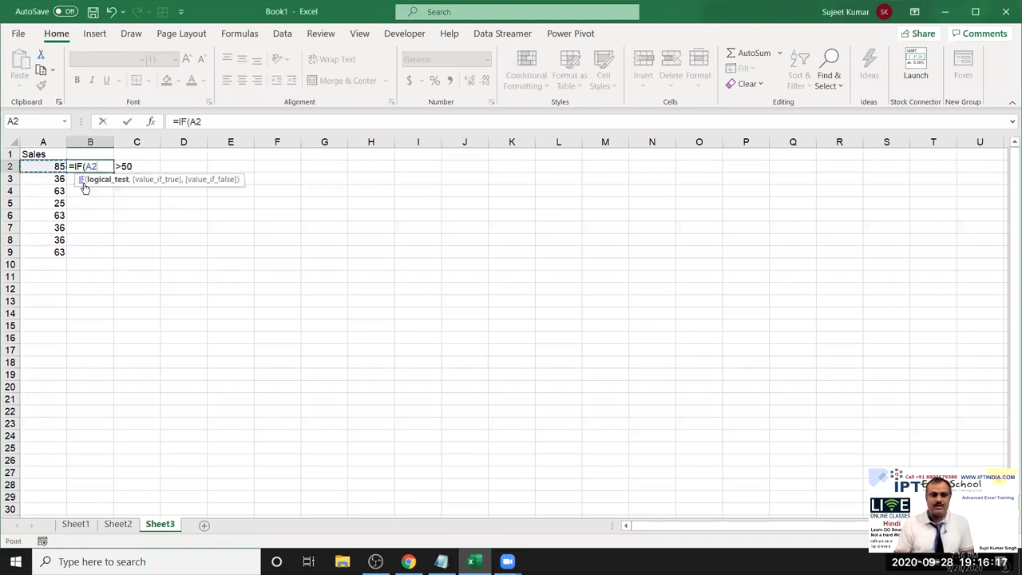
{"action": "type", "text": ">50,"}
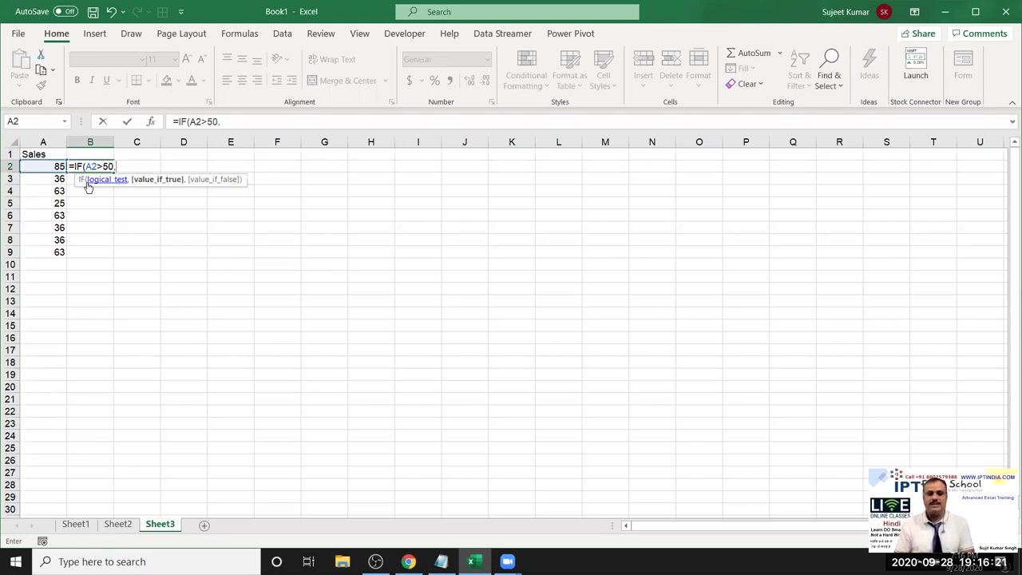
{"action": "type", "text": "500,0"}
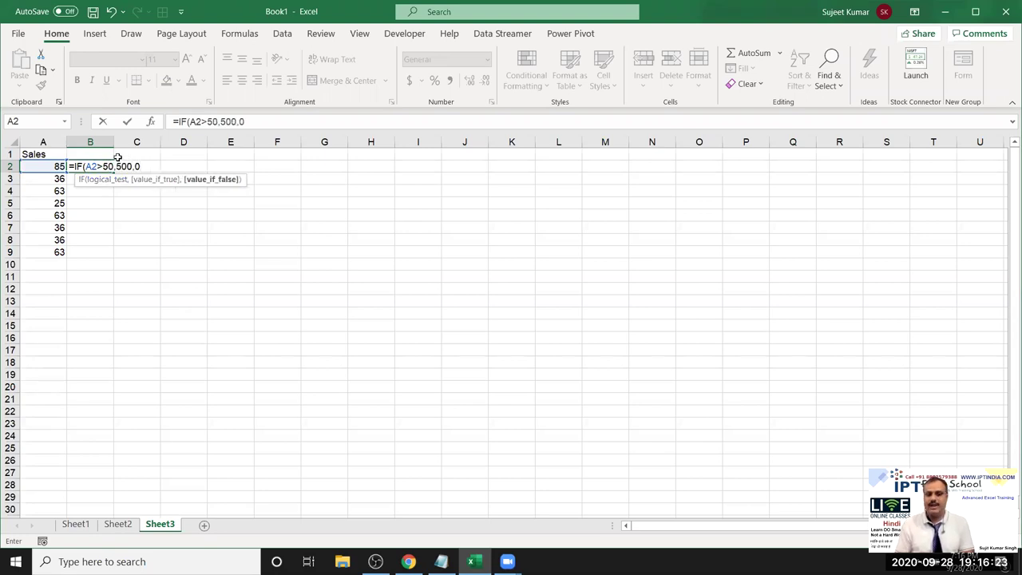
{"action": "key", "text": "Return"}
{"action": "key", "text": "Up"}
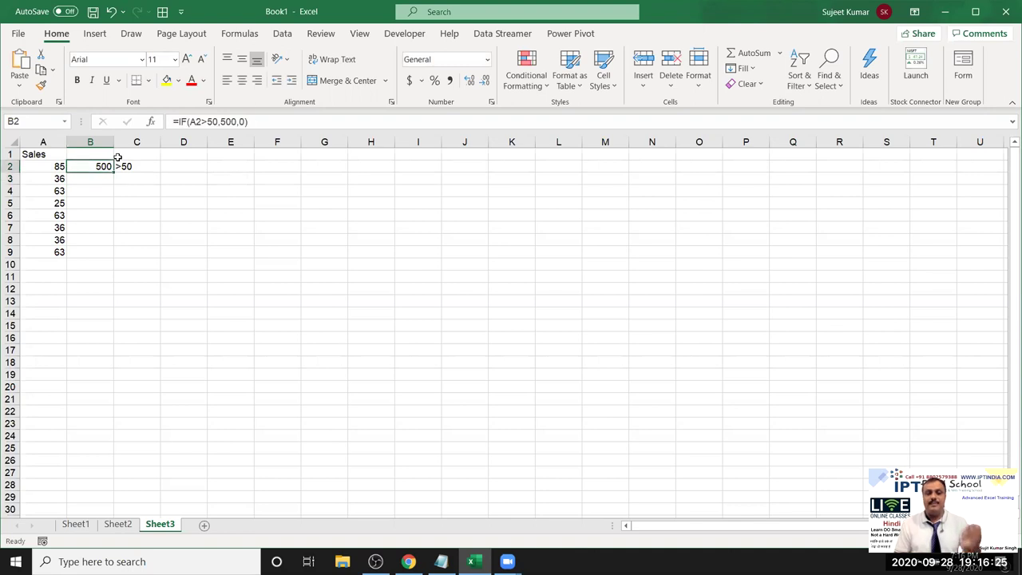
{"action": "key", "text": "Delete"}
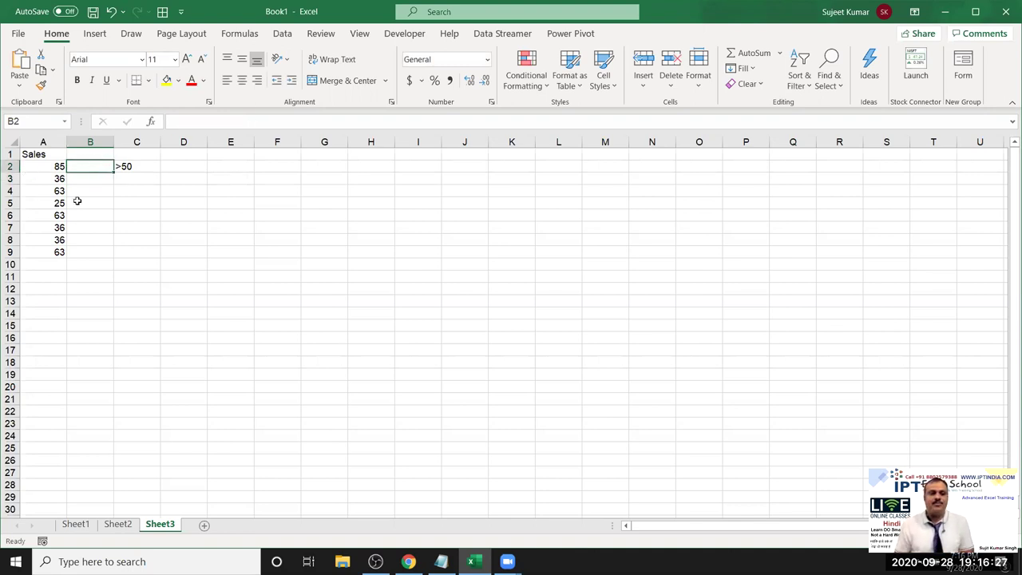
{"action": "left_click", "coordinate": [188, 179]}
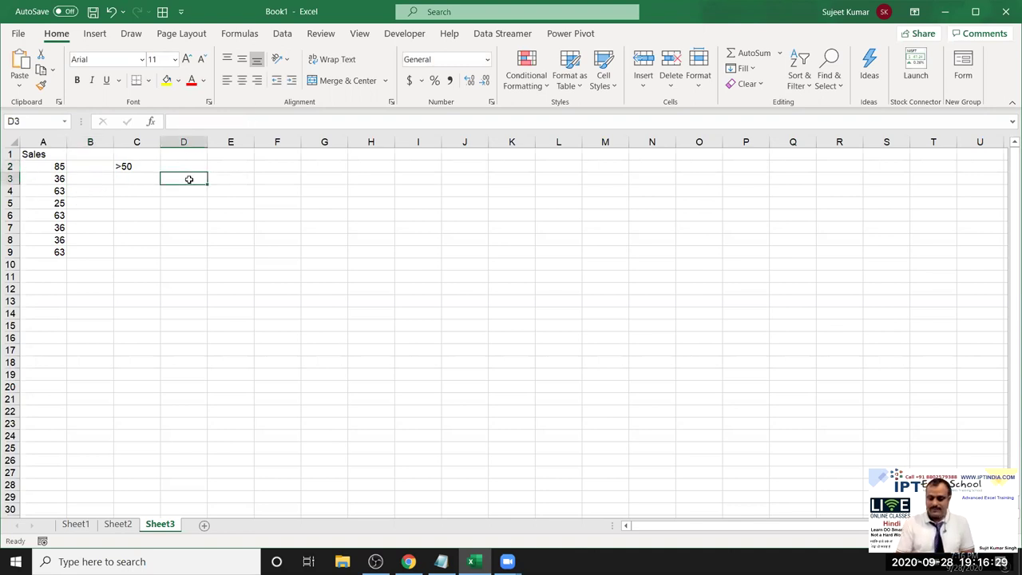
- Enter the conditions 50-80, >50 and <=50 in D3:D5
{"action": "type", "text": "50-80"}
{"action": "key", "text": "Return"}
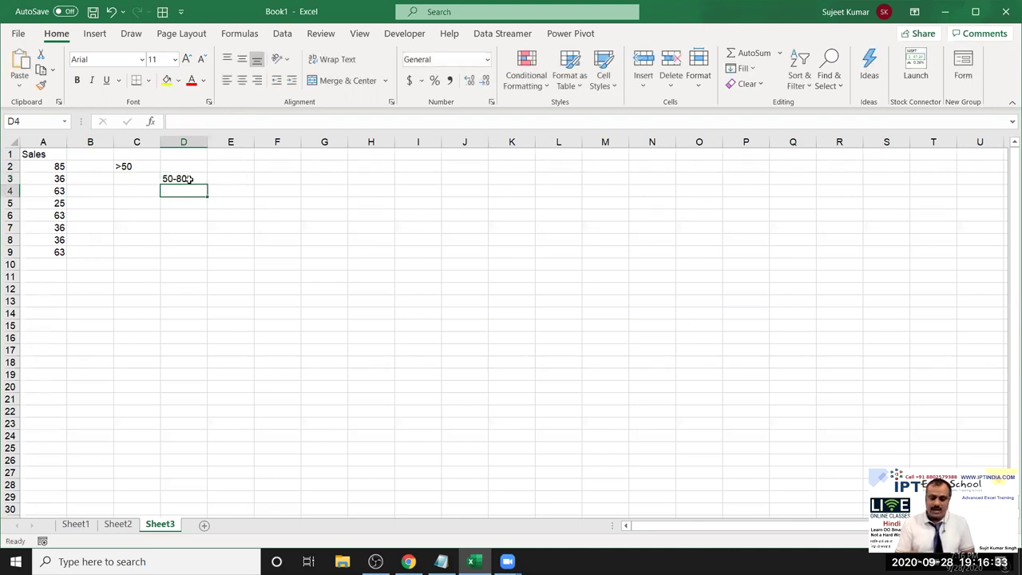
{"action": "type", "text": ">5"}
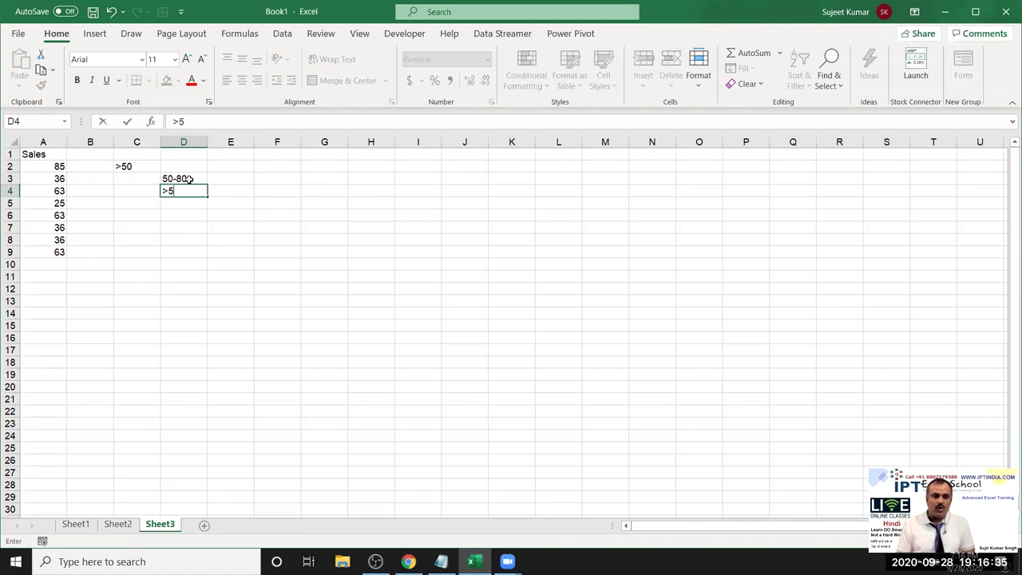
{"action": "type", "text": "0"}
{"action": "key", "text": "Return"}
{"action": "type", "text": "<=50"}
{"action": "key", "text": "Return"}
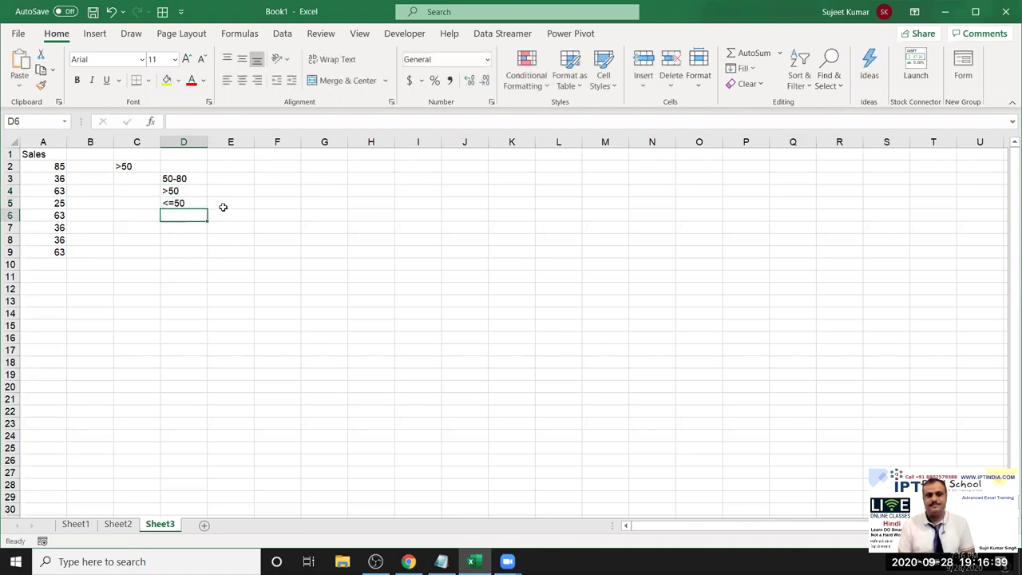
- Correct D5 from <=50 to <=80
{"action": "key", "text": "Up"}
{"action": "key", "text": "F2"}
{"action": "key", "text": "BackSpace"}
{"action": "key", "text": "BackSpace"}
{"action": "type", "text": "80"}
{"action": "key", "text": "Return"}
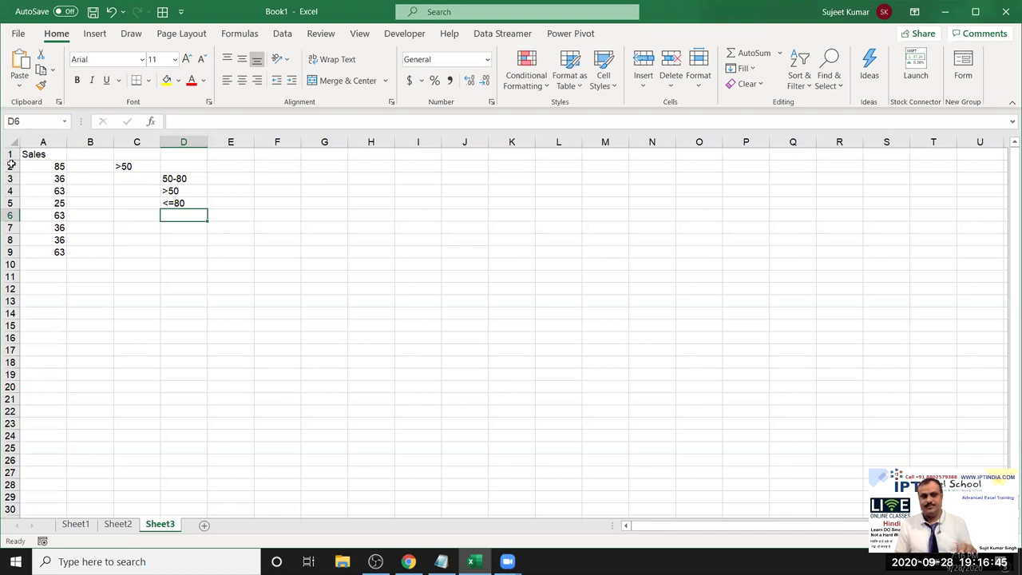
{"action": "left_click", "coordinate": [77, 167]}
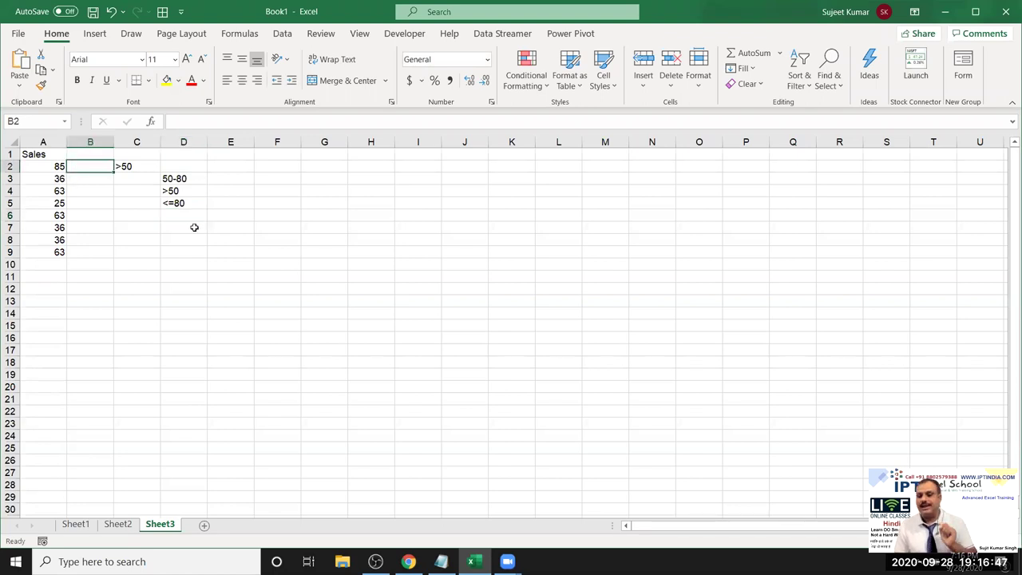
- Enter =AND(A2<=50,A2<=80) in B2, which returns FALSE, and copy it
{"action": "type", "text": "="}
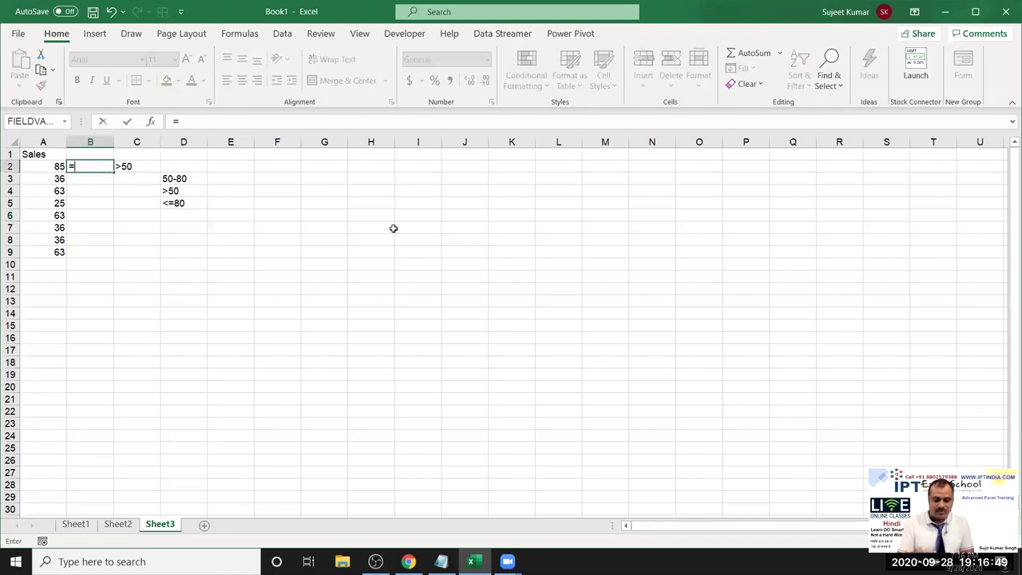
{"action": "type", "text": "and"}
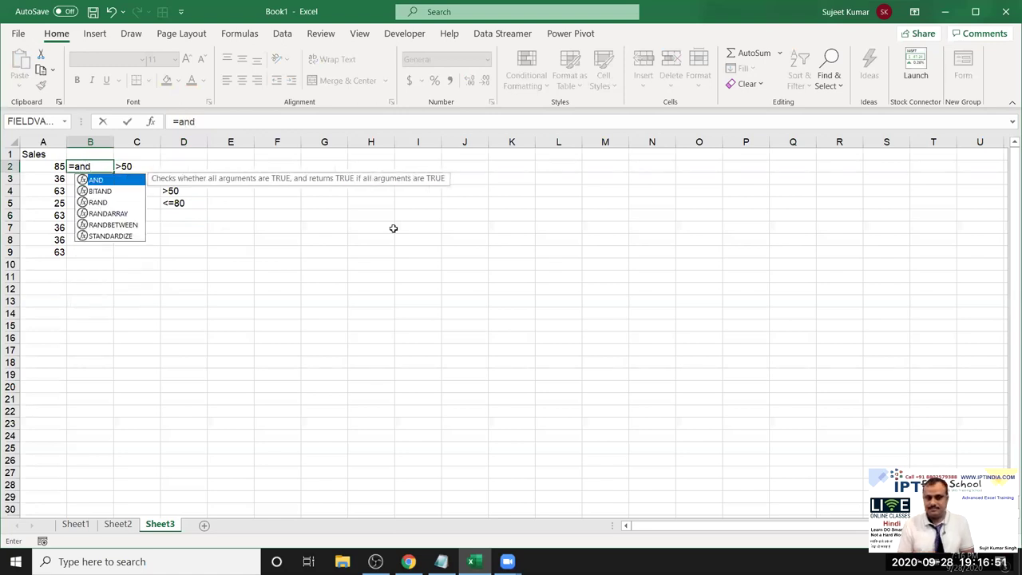
{"action": "key", "text": "Tab"}
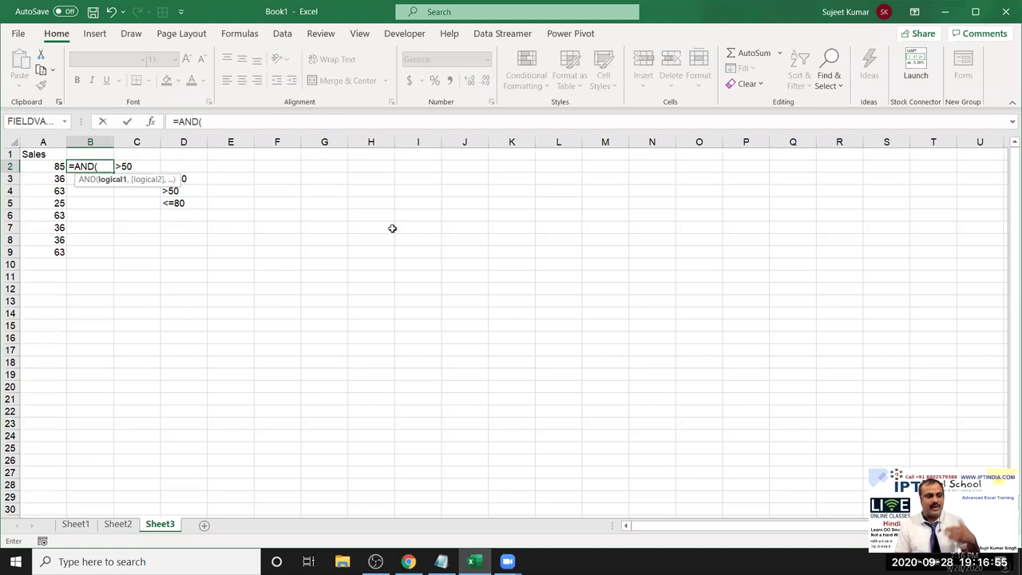
{"action": "key", "text": "Left"}
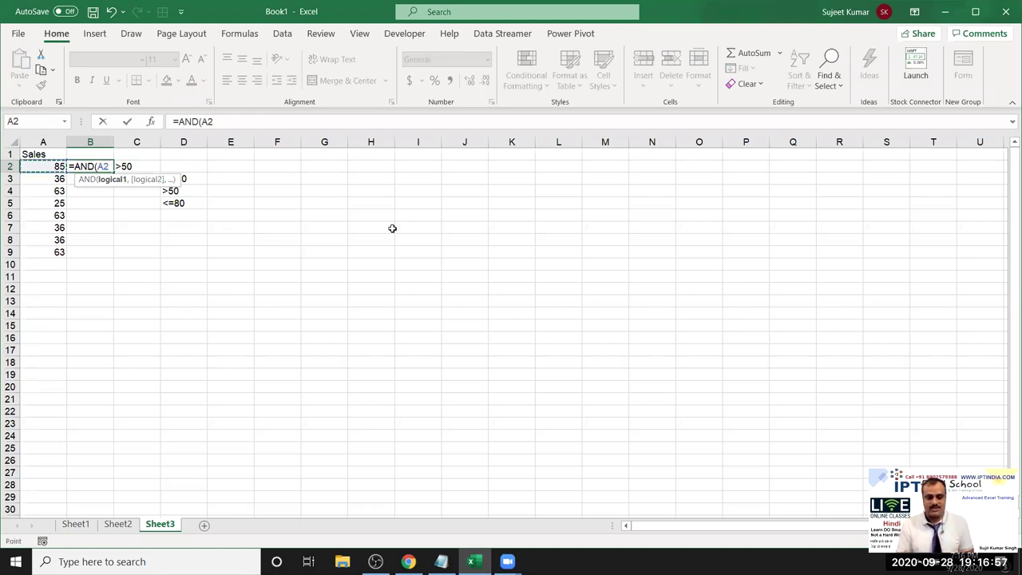
{"action": "type", "text": "<=50,"}
{"action": "key", "text": "Left"}
{"action": "type", "text": "<="}
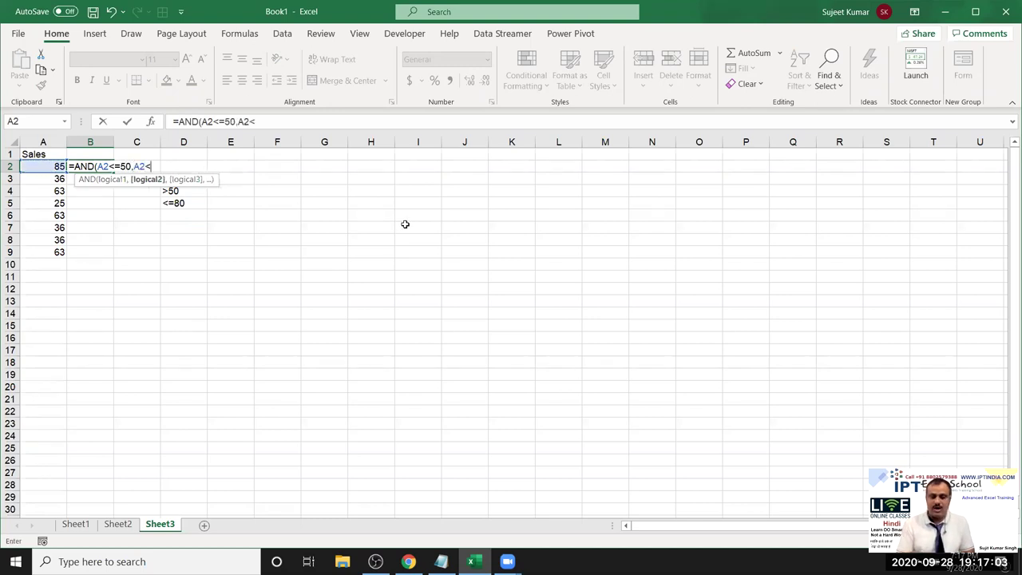
{"action": "type", "text": "80"}
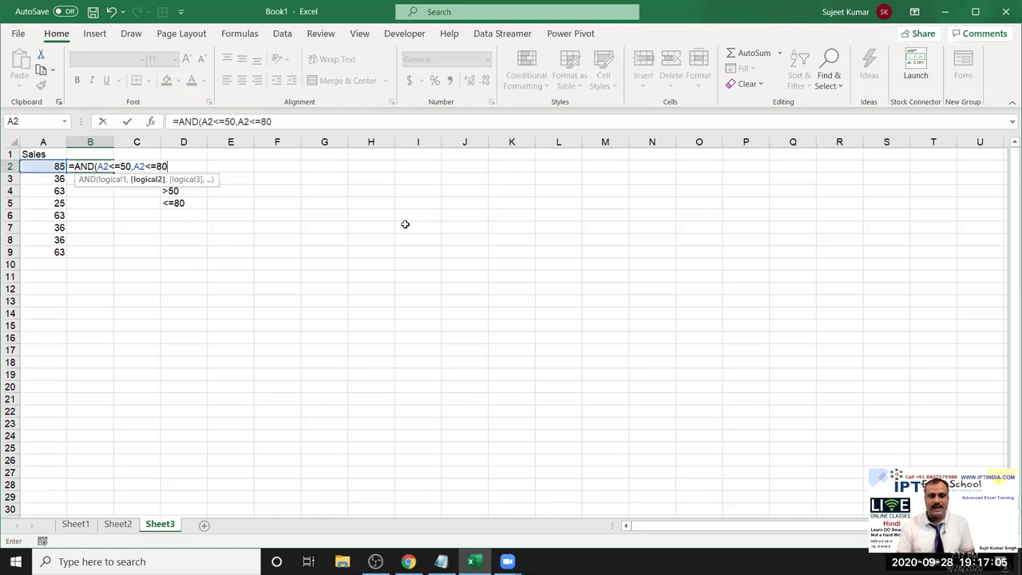
{"action": "key", "text": "Return"}
{"action": "key", "text": "Up"}
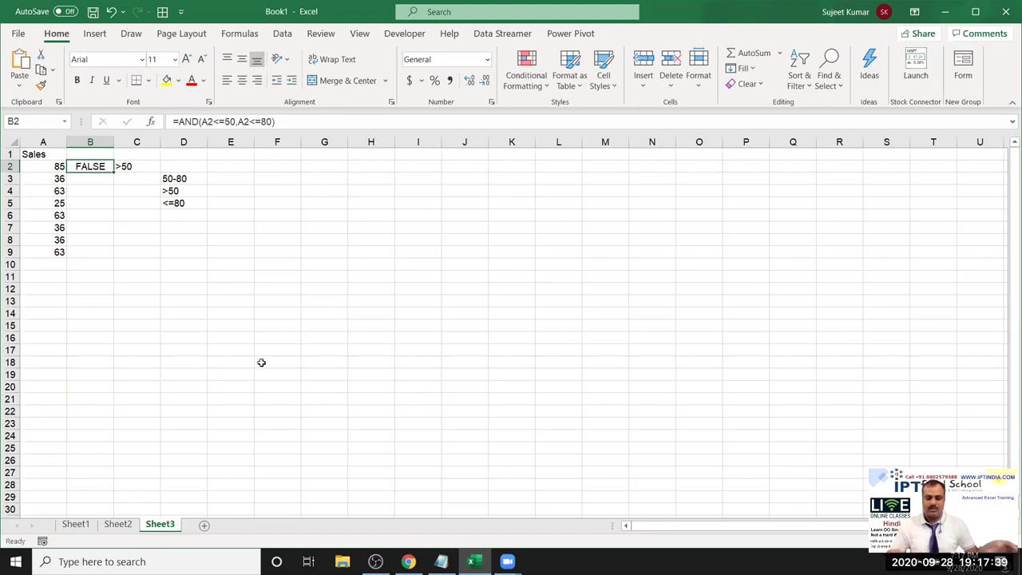
{"action": "key", "text": "ctrl+c"}
{"action": "key", "text": "Down"}
- Enter =IF(A3>=50,IF(A3<=80,500,0),0) in B3, which returns 0 for the value 36
{"action": "type", "text": "="}
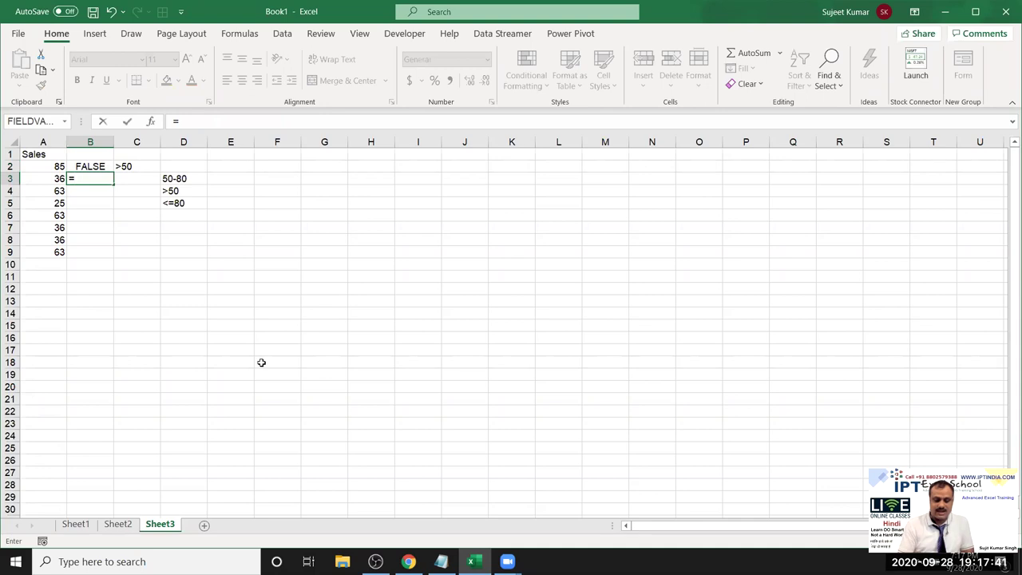
{"action": "type", "text": "IF("}
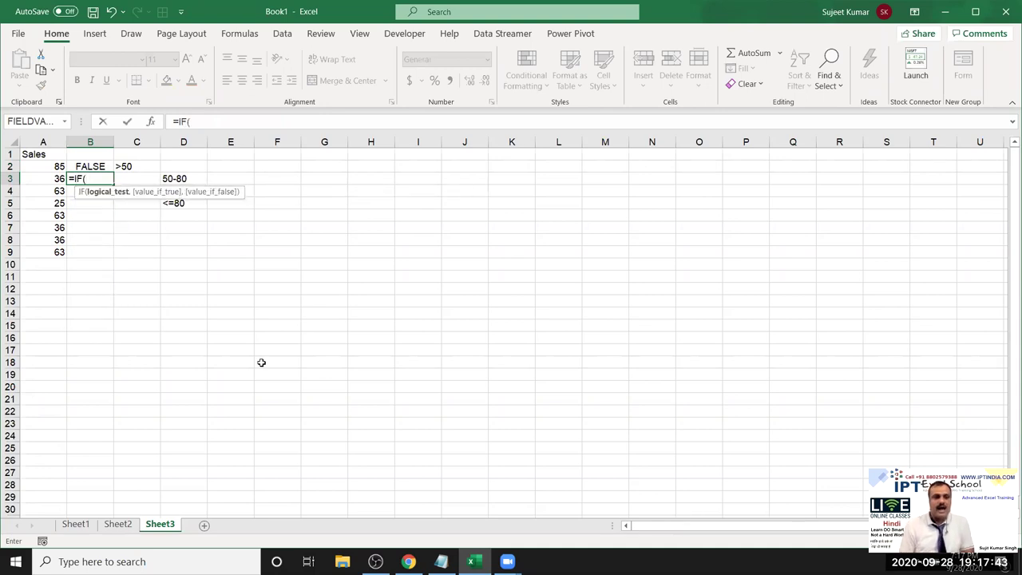
{"action": "key", "text": "Left"}
{"action": "type", "text": ">="}
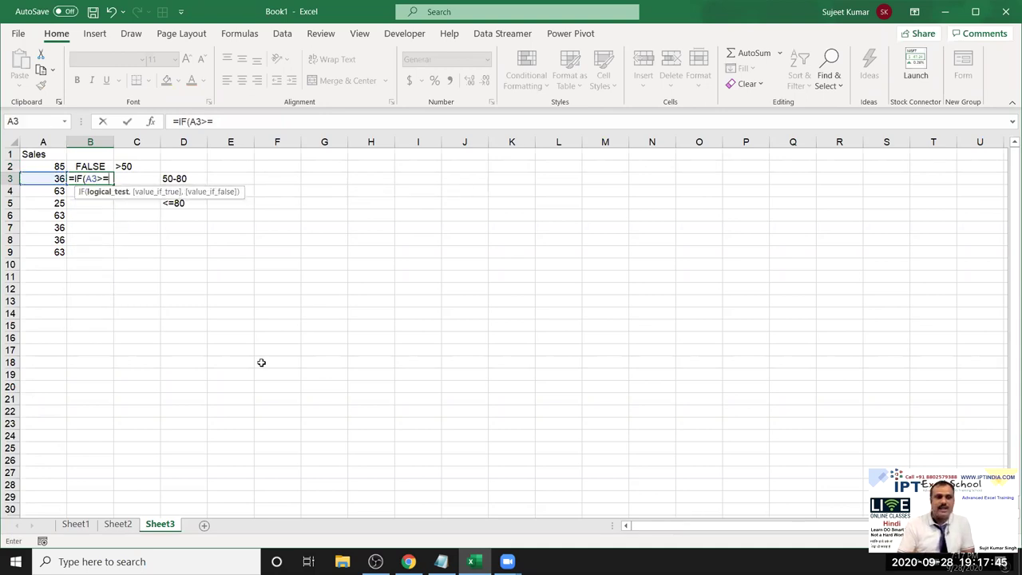
{"action": "type", "text": "8"}
{"action": "key", "text": "BackSpace"}
{"action": "type", "text": "50,"}
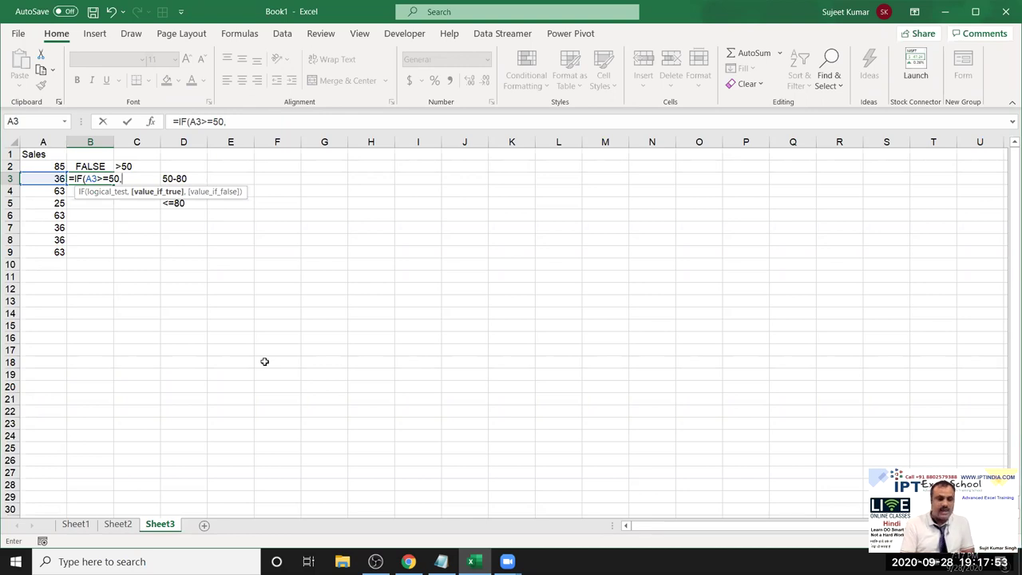
{"action": "type", "text": "f"}
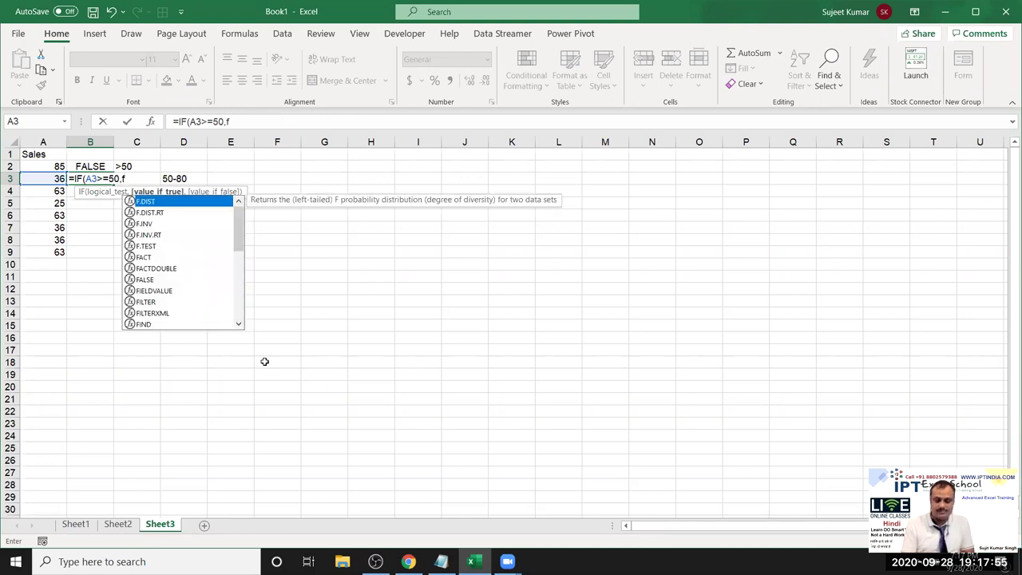
{"action": "key", "text": "BackSpace"}
{"action": "type", "text": "if"}
{"action": "key", "text": "Tab"}
{"action": "type", "text": "A3<="}
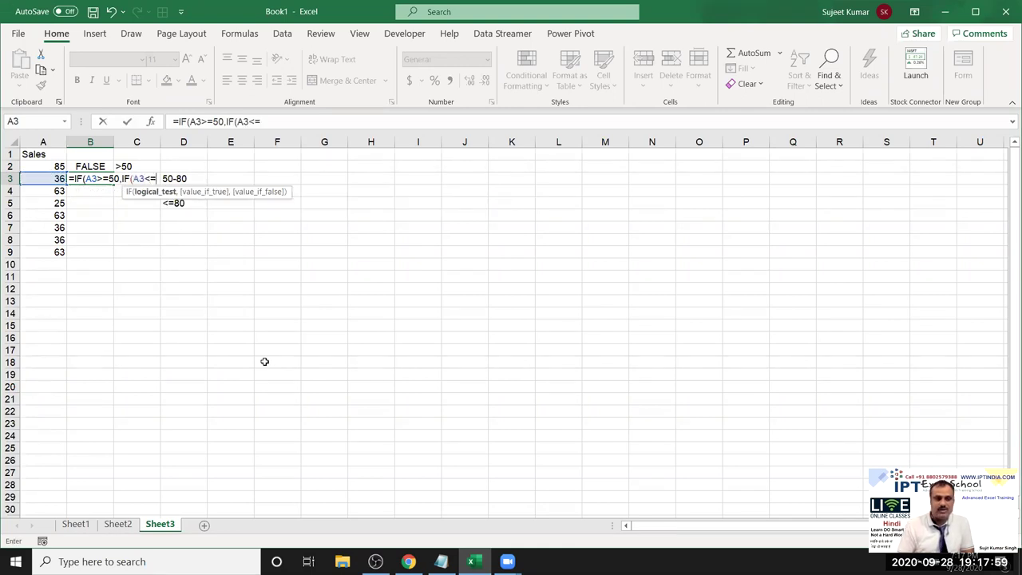
{"action": "type", "text": "80,500"}
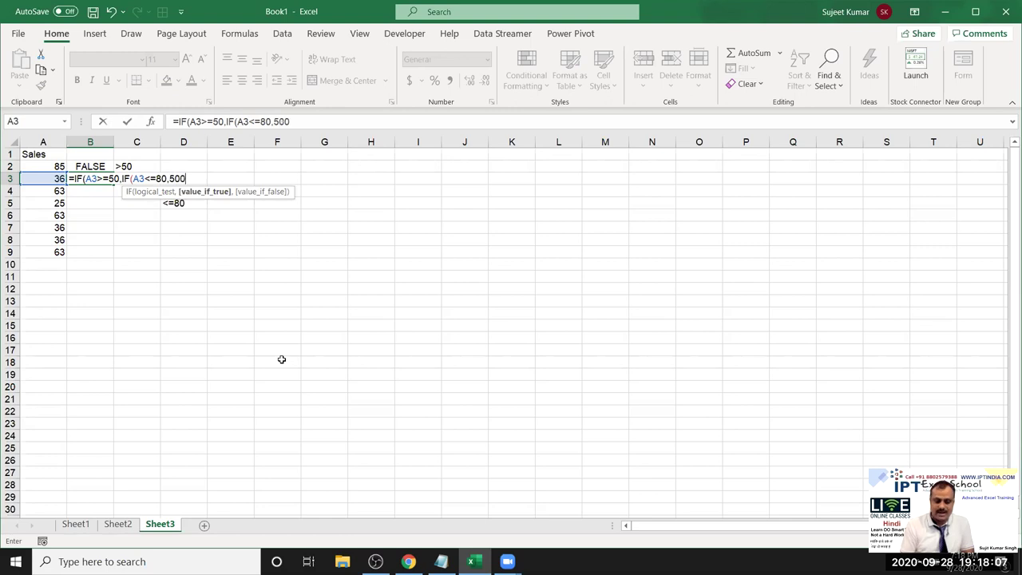
{"action": "type", "text": ",0),0)"}
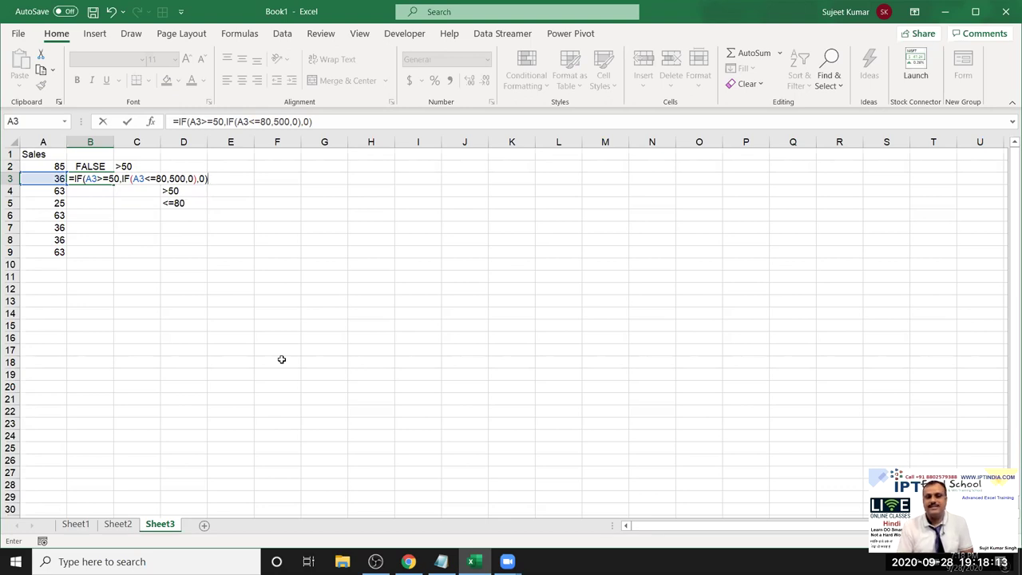
{"action": "key", "text": "ctrl+Return"}
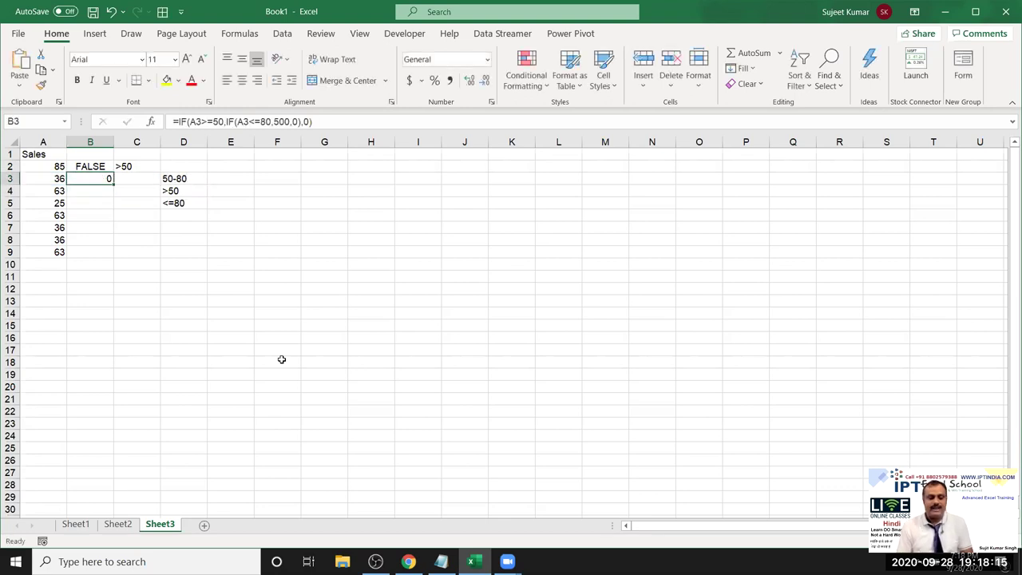
{"action": "key", "text": "Up"}
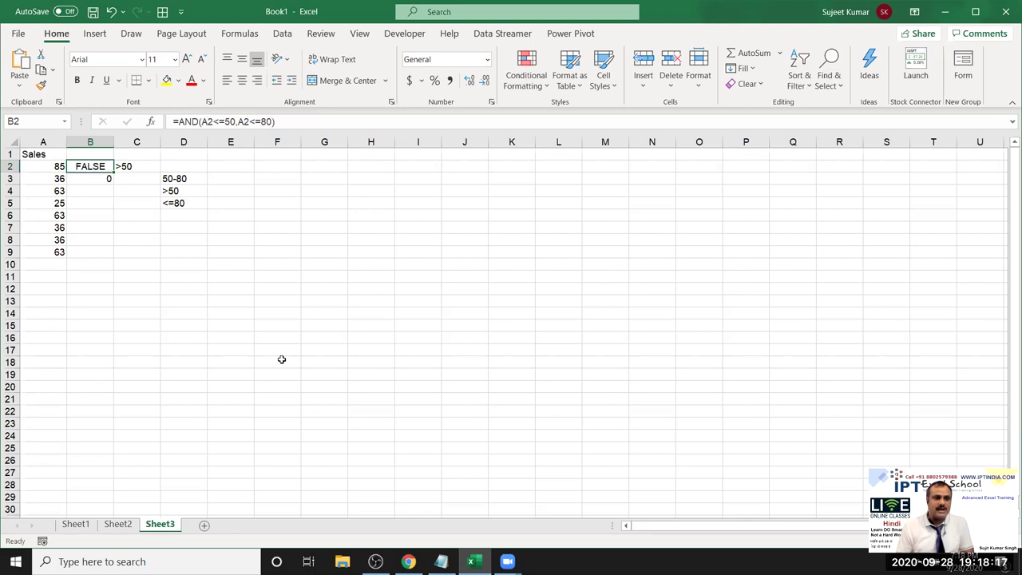
- Change B2 to =IF(AND(A2<=50,A2<=80),500,0)
{"action": "double_click", "coordinate": [84, 166]}
{"action": "left_click", "coordinate": [76, 166]}
{"action": "type", "text": "if"}
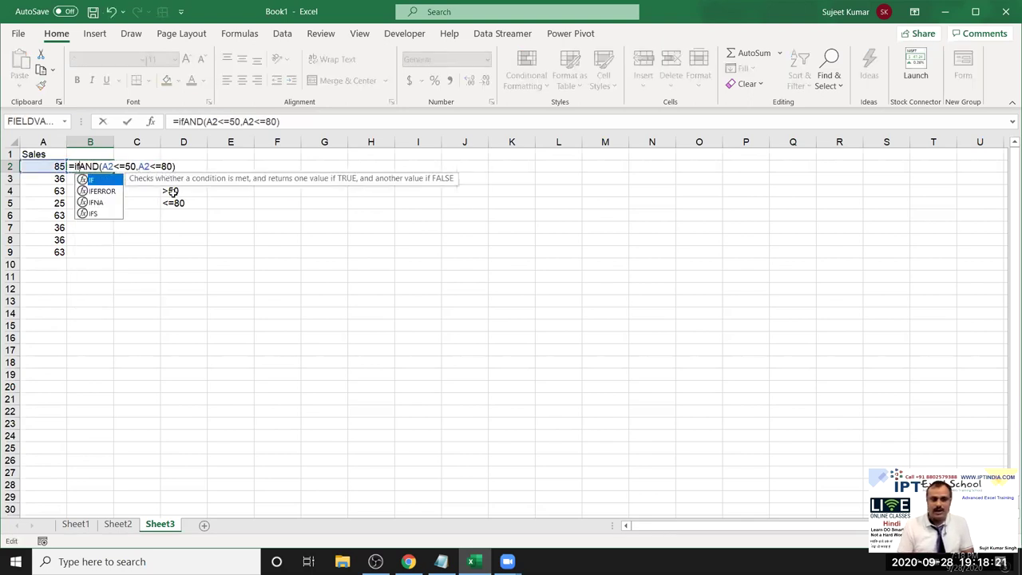
{"action": "type", "text": "("}
{"action": "left_click", "coordinate": [208, 166]}
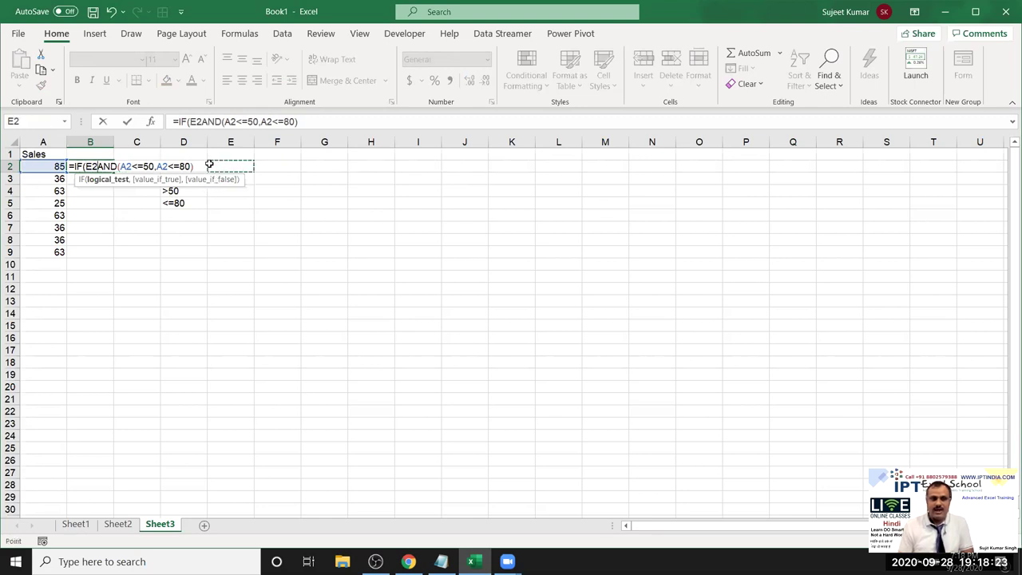
{"action": "key", "text": "BackSpace"}
{"action": "key", "text": "BackSpace"}
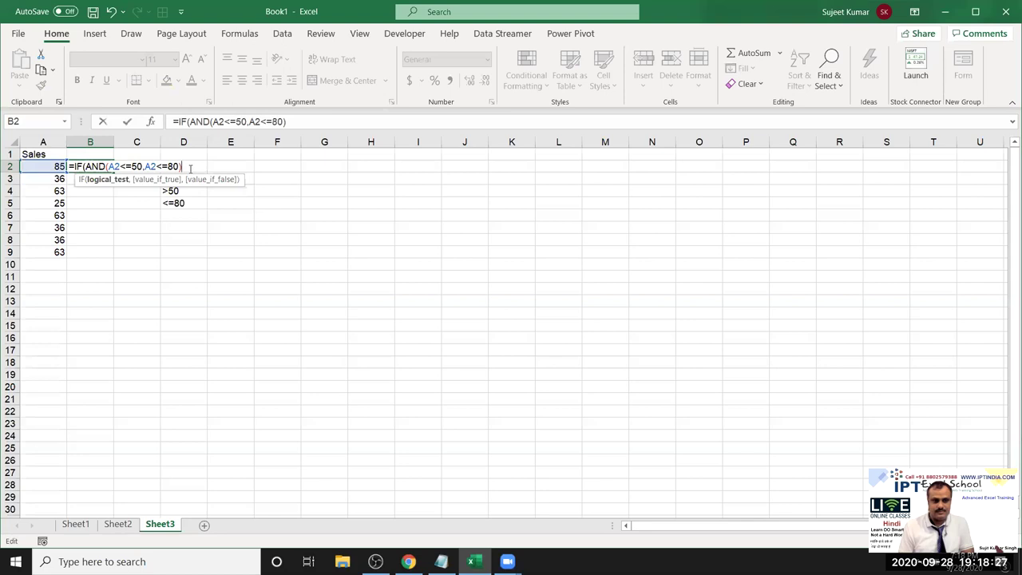
{"action": "type", "text": ",500,0"}
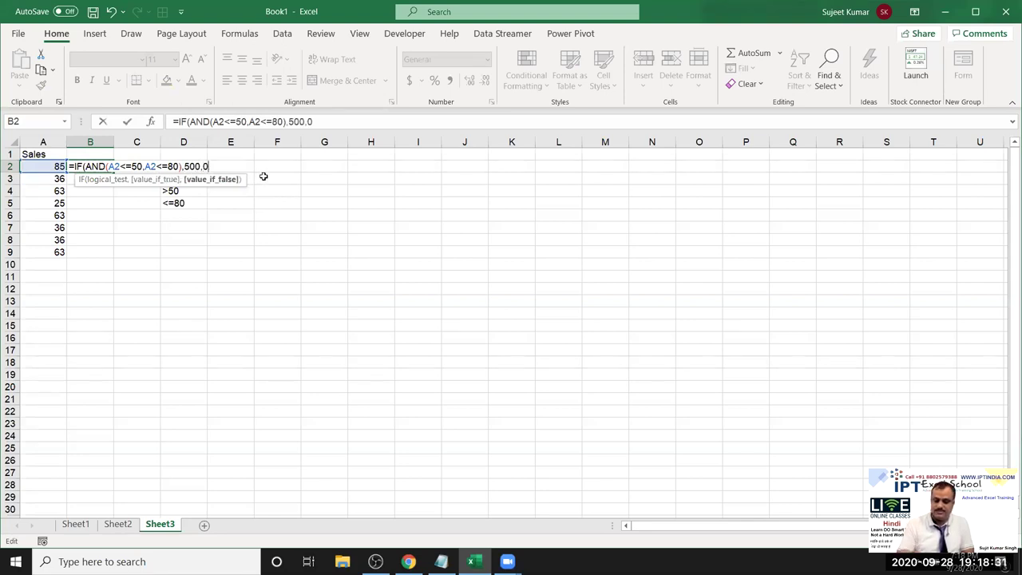
{"action": "type", "text": ")"}
{"action": "key", "text": "Return"}
{"action": "key", "text": "Up"}
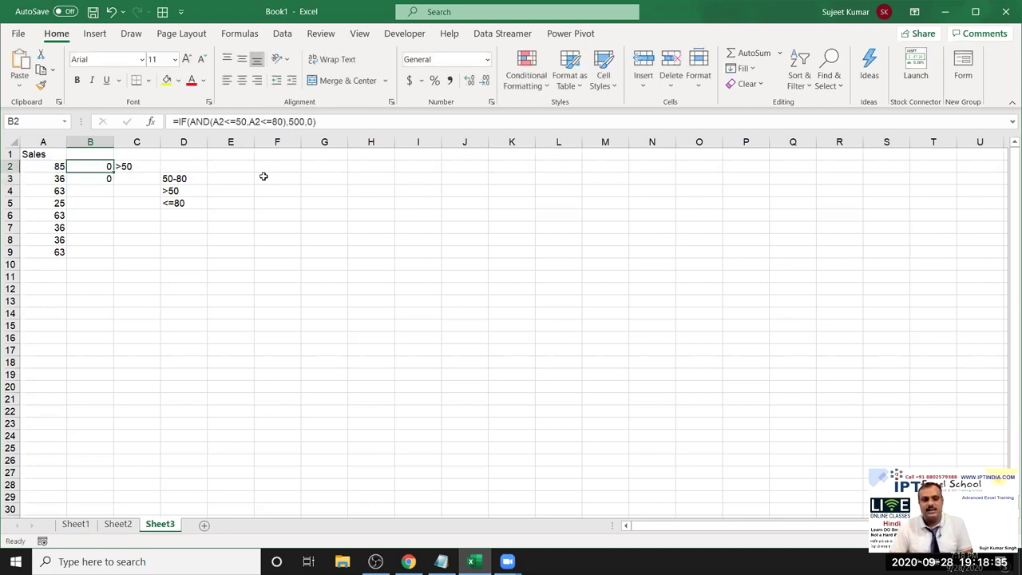
- Change the sales value in A2 to 65 and check B2 still shows 0
{"action": "key", "text": "Left"}
{"action": "type", "text": "65"}
{"action": "key", "text": "Return"}
{"action": "key", "text": "Up"}
{"action": "key", "text": "Right"}
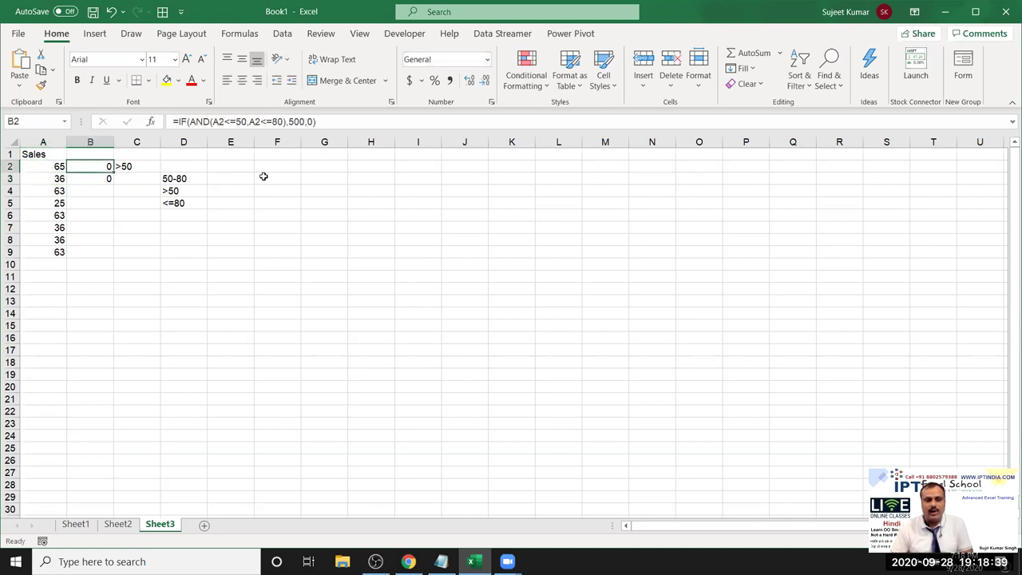
- Edit B2's condition from A2<=50 to A2>=50 so it returns 500
{"action": "left_click", "coordinate": [231, 121]}
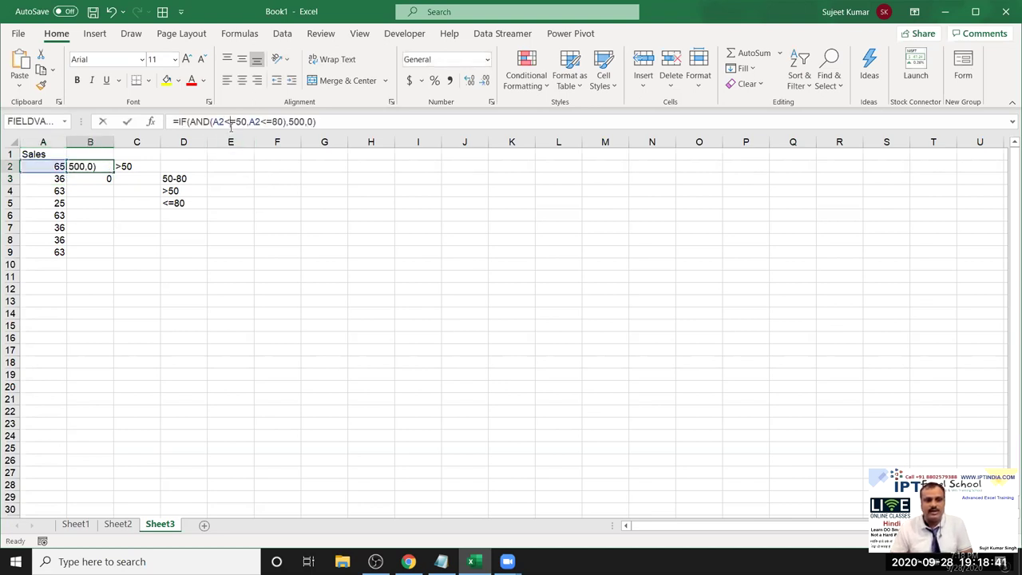
{"action": "key", "text": "BackSpace"}
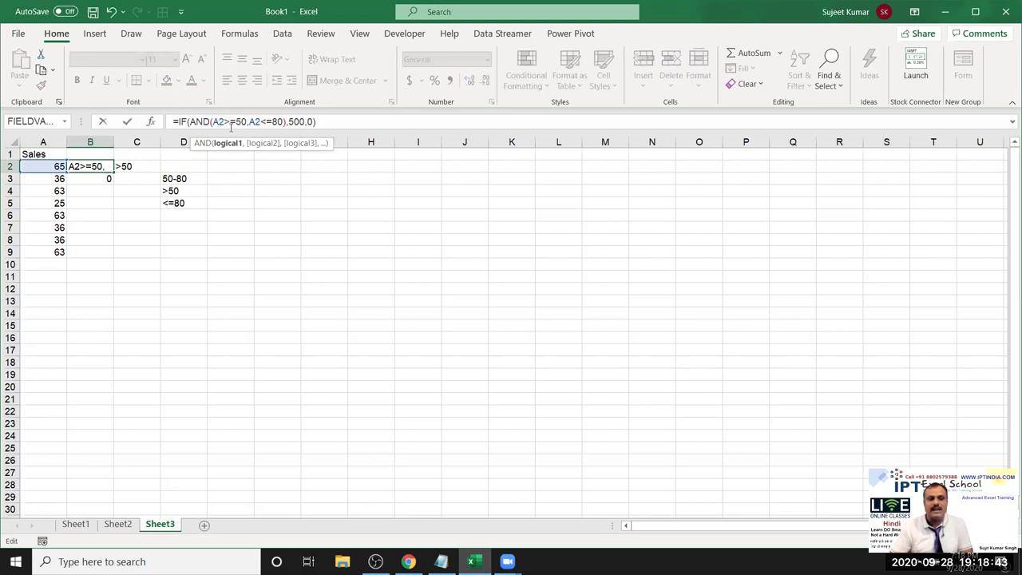
{"action": "key", "text": "Return"}
{"action": "key", "text": "Up"}
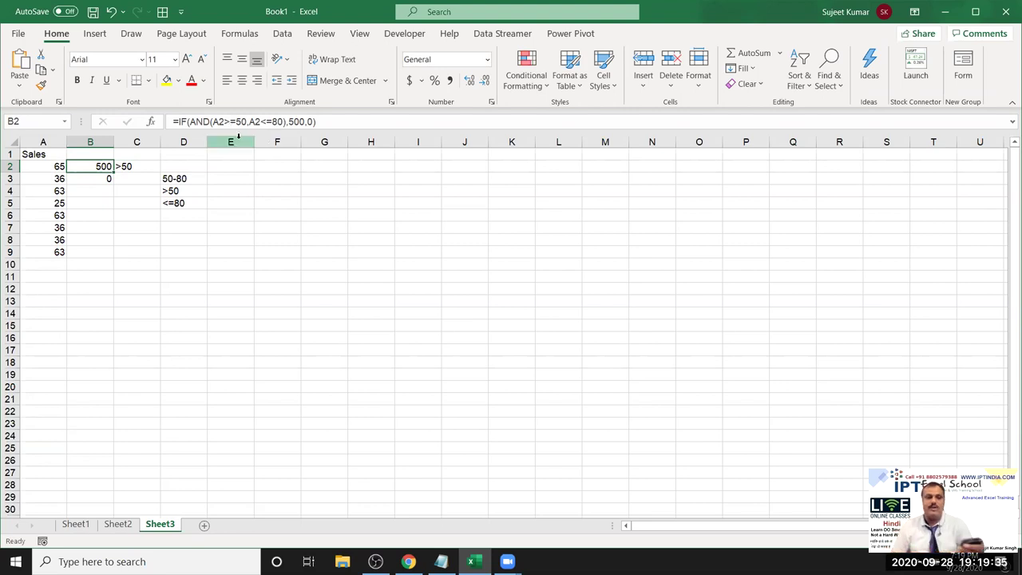
- Add a new sheet with headers Name and S-1 through S-4 in row 1
{"action": "left_click", "coordinate": [204, 525]}
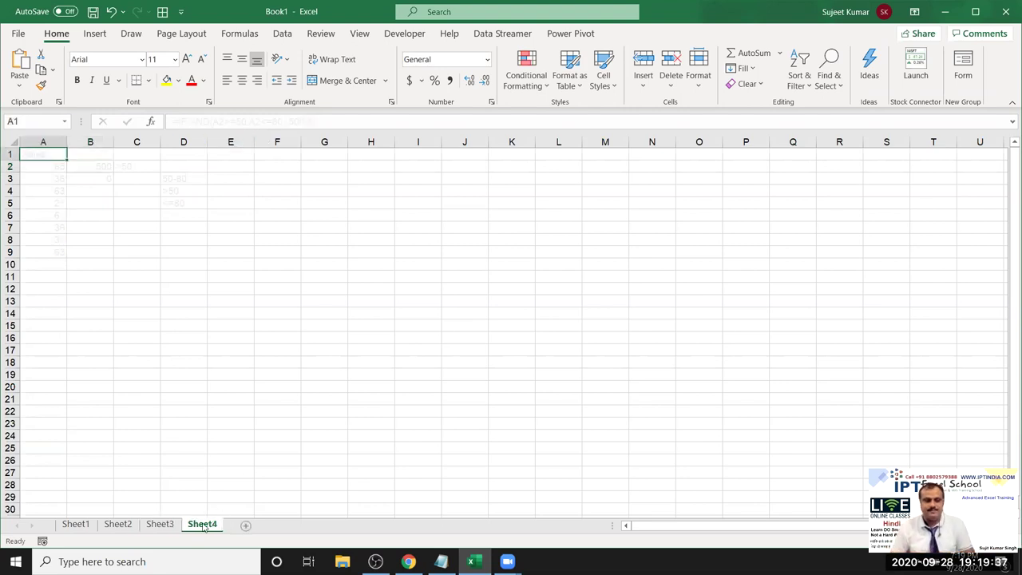
{"action": "type", "text": "Na"}
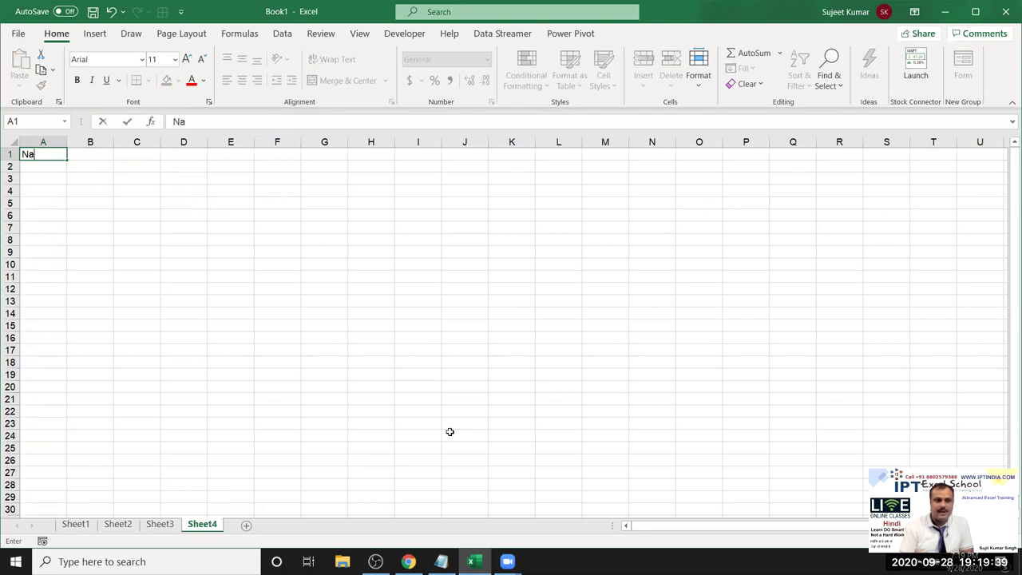
{"action": "type", "text": "me"}
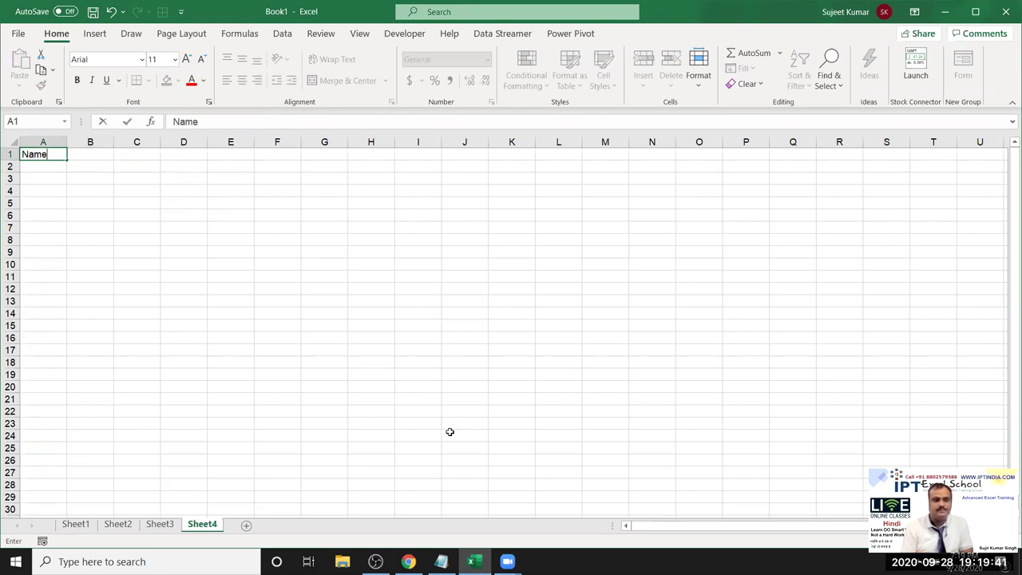
{"action": "key", "text": "Tab"}
{"action": "type", "text": "Puja"}
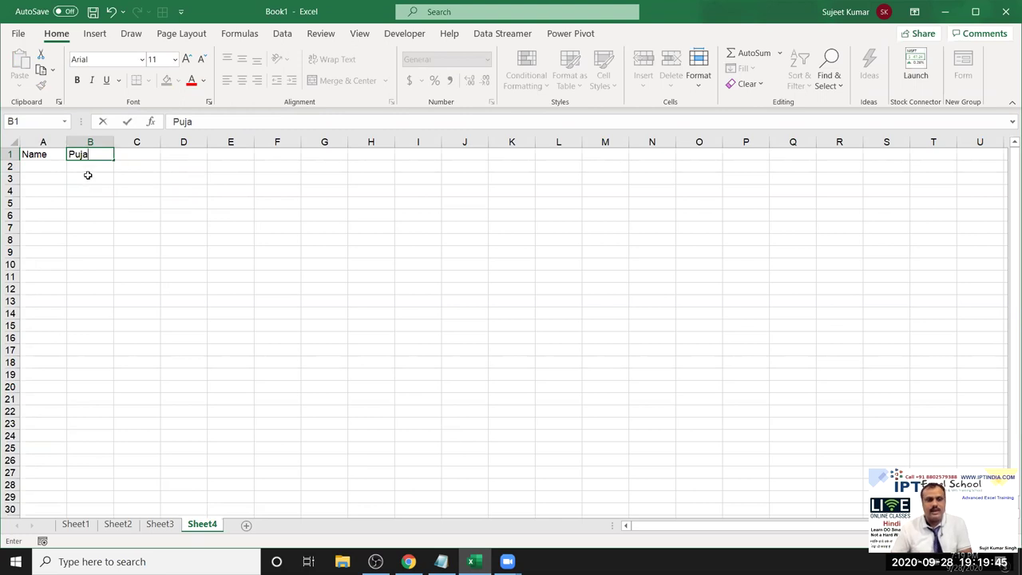
{"action": "key", "text": "Escape"}
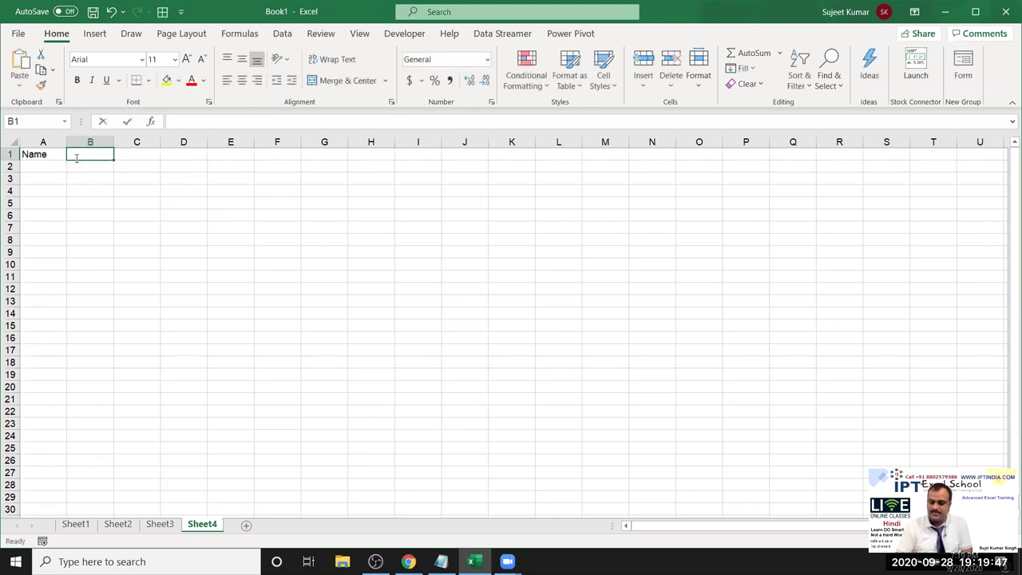
{"action": "type", "text": "S-1"}
{"action": "key", "text": "Return"}
{"action": "left_click", "coordinate": [104, 156]}
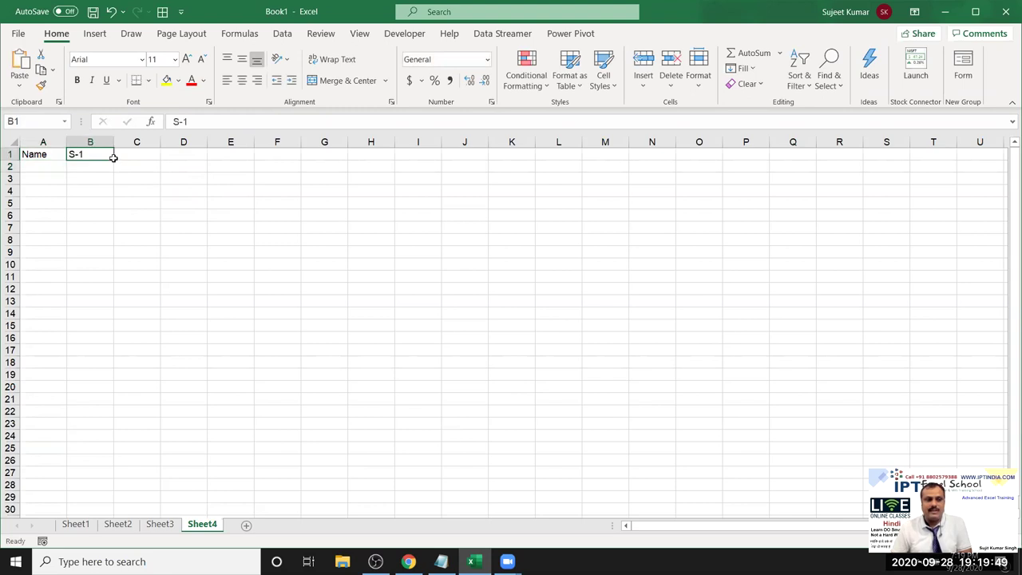
{"action": "left_click_drag", "start_coordinate": [113, 160], "coordinate": [228, 160]}
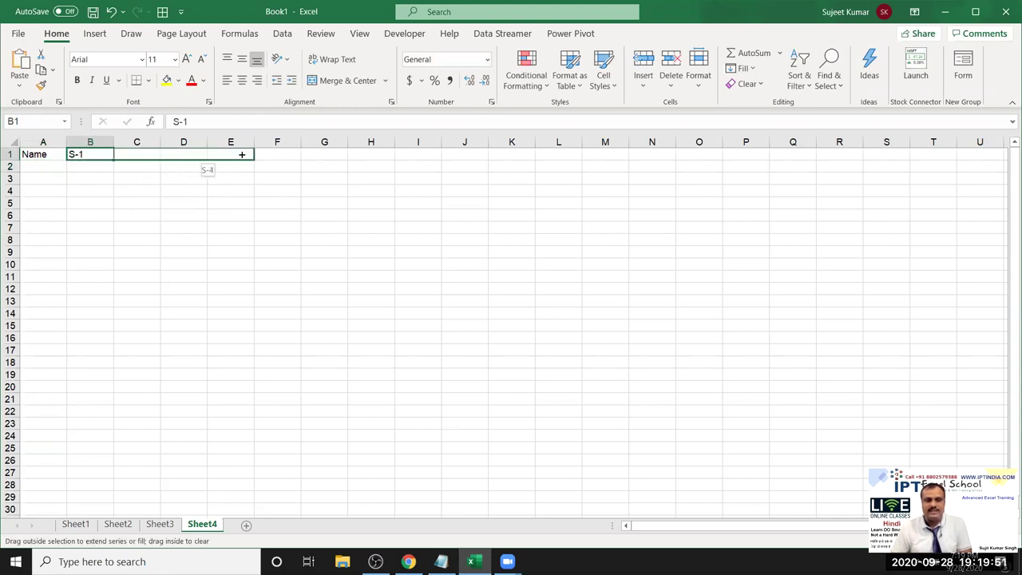
- Enter the first student's name in A2 and fill names down through row 7
{"action": "left_click", "coordinate": [36, 171]}
{"action": "type", "text": "Puja"}
{"action": "left_click", "coordinate": [45, 217]}
{"action": "left_click", "coordinate": [44, 158]}
{"action": "left_click", "coordinate": [46, 167]}
{"action": "left_click_drag", "start_coordinate": [67, 170], "coordinate": [70, 232]}
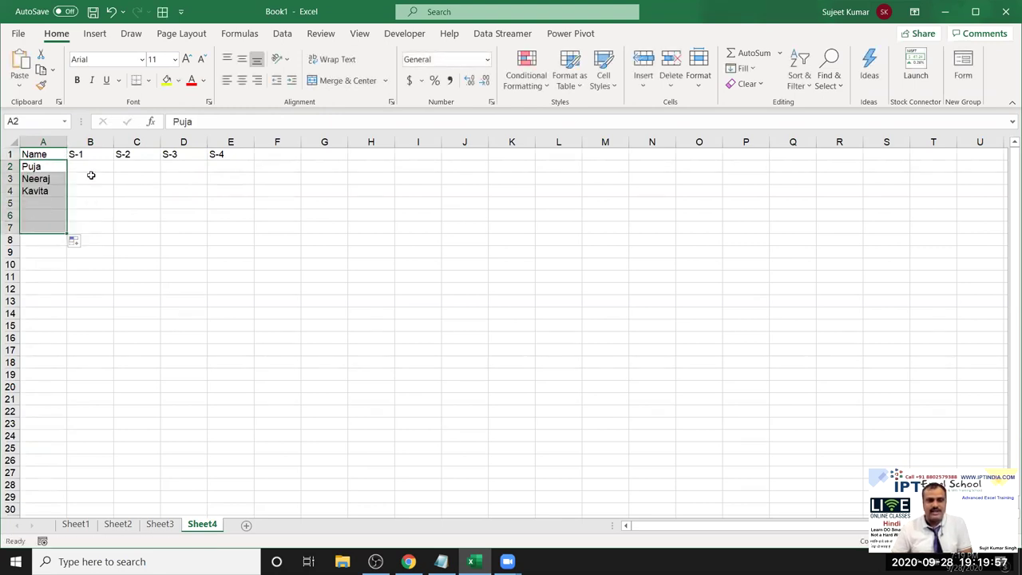
- Enter =RANDBETWEEN(10,90) in B2
{"action": "left_click", "coordinate": [94, 163]}
{"action": "type", "text": "=ra"}
{"action": "key", "text": "Down"}
{"action": "key", "text": "Down"}
{"action": "key", "text": "Down"}
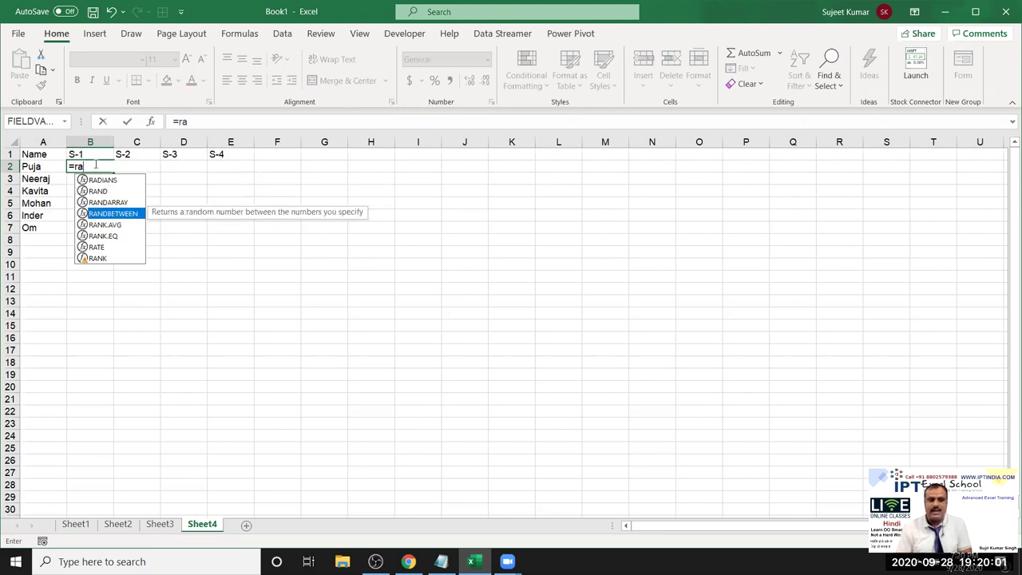
{"action": "key", "text": "Tab"}
{"action": "type", "text": "10,99"}
{"action": "key", "text": "Return"}
- Fill the random formula across B2:E7 and paste the marks back as fixed values
{"action": "left_click", "coordinate": [90, 158]}
{"action": "mouse_move", "coordinate": [90, 169]}
{"action": "left_mouse_down"}
{"action": "mouse_move", "coordinate": [209, 219]}
{"action": "mouse_move", "coordinate": [206, 231]}
{"action": "left_mouse_up"}
{"action": "key", "text": "ctrl+r"}
{"action": "key", "text": "ctrl+d"}
{"action": "key", "text": "ctrl+c"}
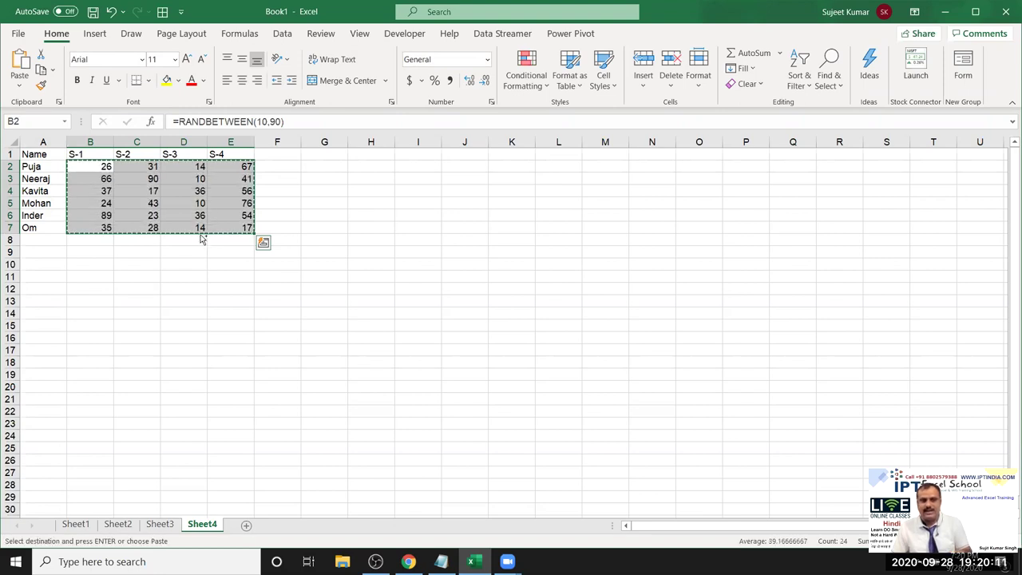
{"action": "left_click", "coordinate": [19, 85]}
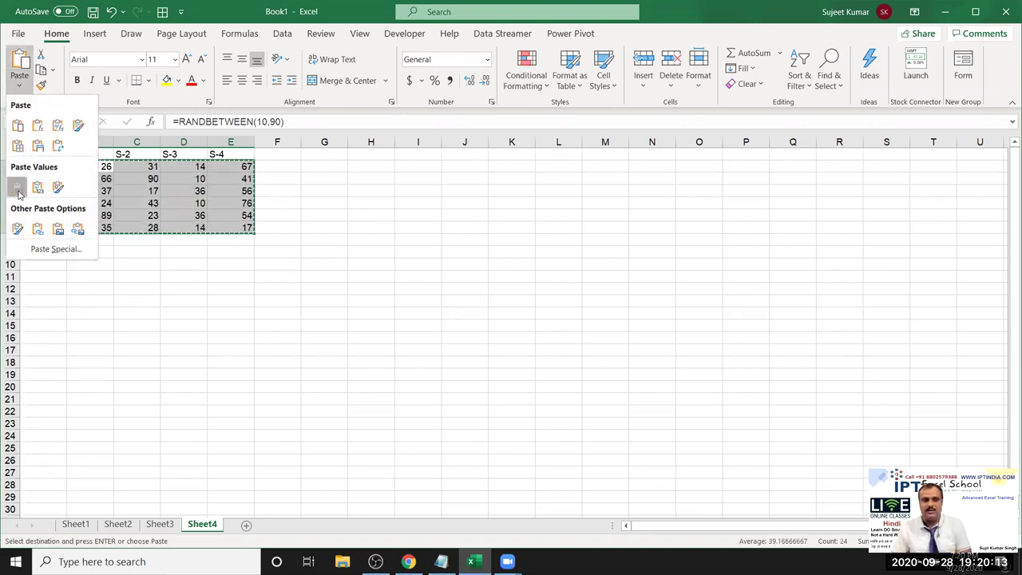
{"action": "left_click", "coordinate": [19, 191]}
{"action": "key", "text": "Escape"}
{"action": "left_click", "coordinate": [275, 155]}
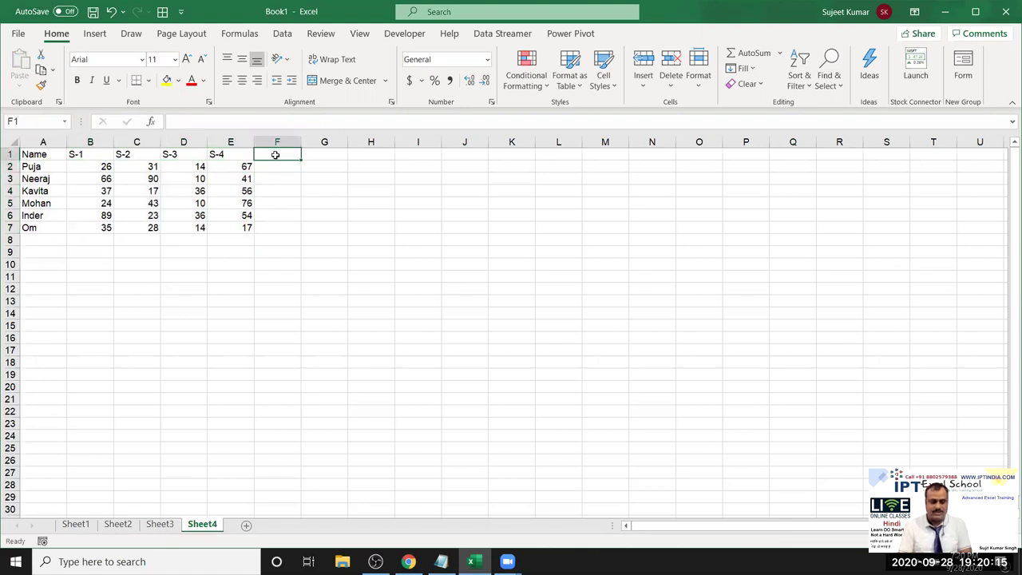
- Add the header Result in F1
{"action": "type", "text": "Result"}
{"action": "key", "text": "Return"}
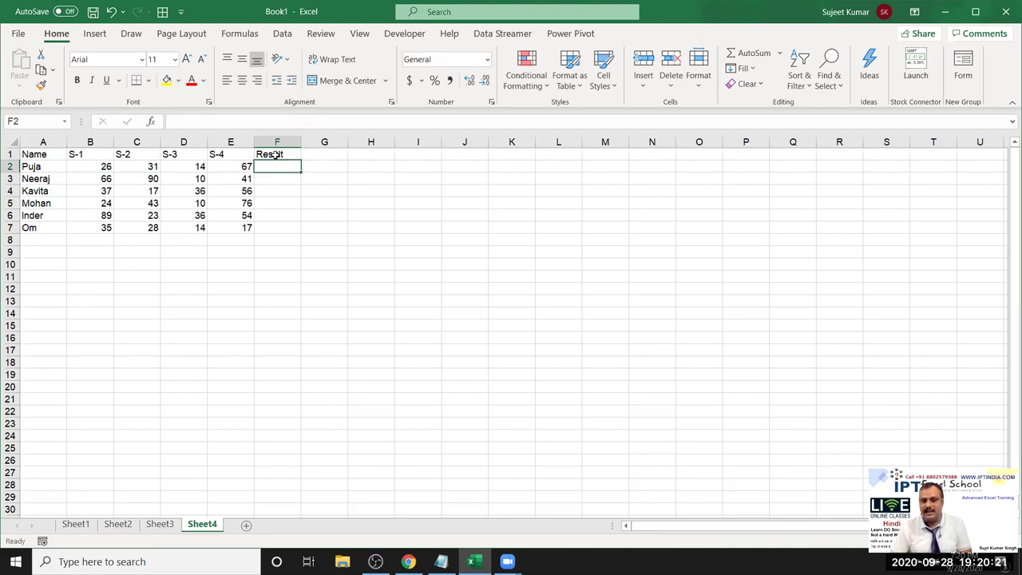
{"action": "key", "text": "Left"}
{"action": "key", "text": "Left"}
{"action": "key", "text": "Left"}
{"action": "key", "text": "Left"}
{"action": "key", "text": "Right"}
{"action": "key", "text": "Right"}
{"action": "key", "text": "Right"}
{"action": "key", "text": "Right"}
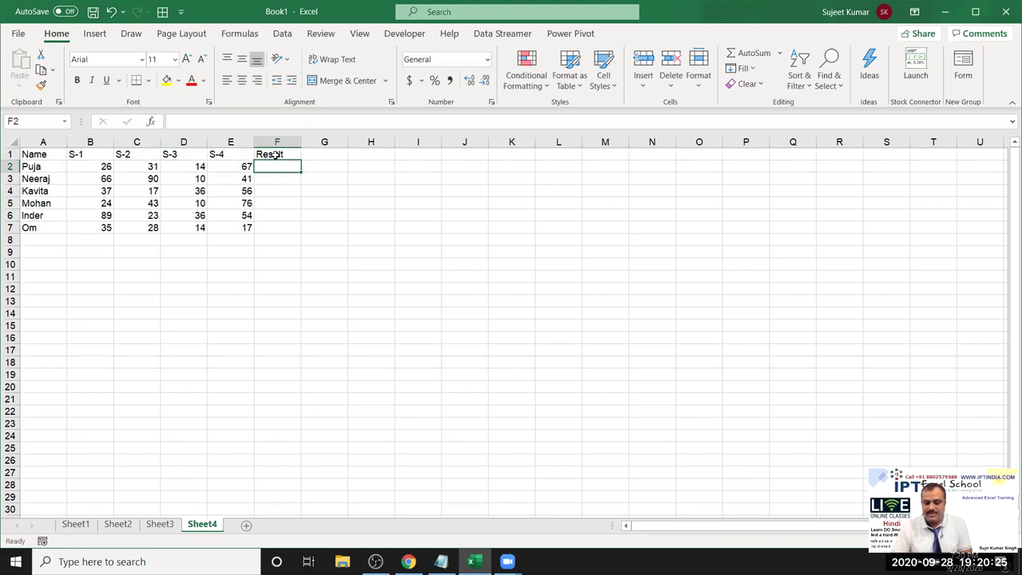
- Enter =AND(B2>=30,C2>=30,D2>=30,E2>=30) in F2, which returns FALSE
{"action": "type", "text": "="}
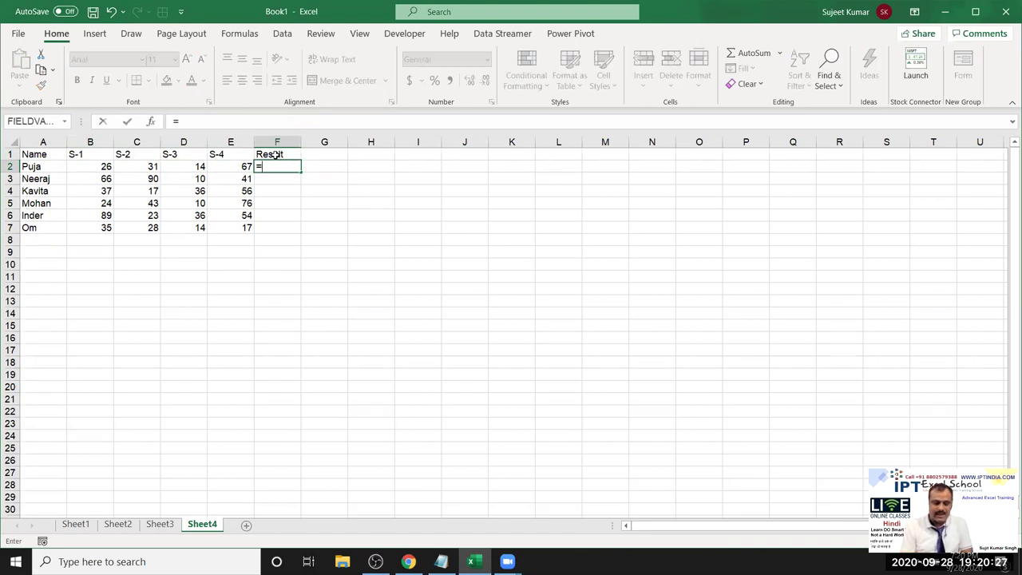
{"action": "type", "text": "nad"}
{"action": "key", "text": "BackSpace"}
{"action": "key", "text": "BackSpace"}
{"action": "key", "text": "BackSpace"}
{"action": "type", "text": "and"}
{"action": "key", "text": "Tab"}
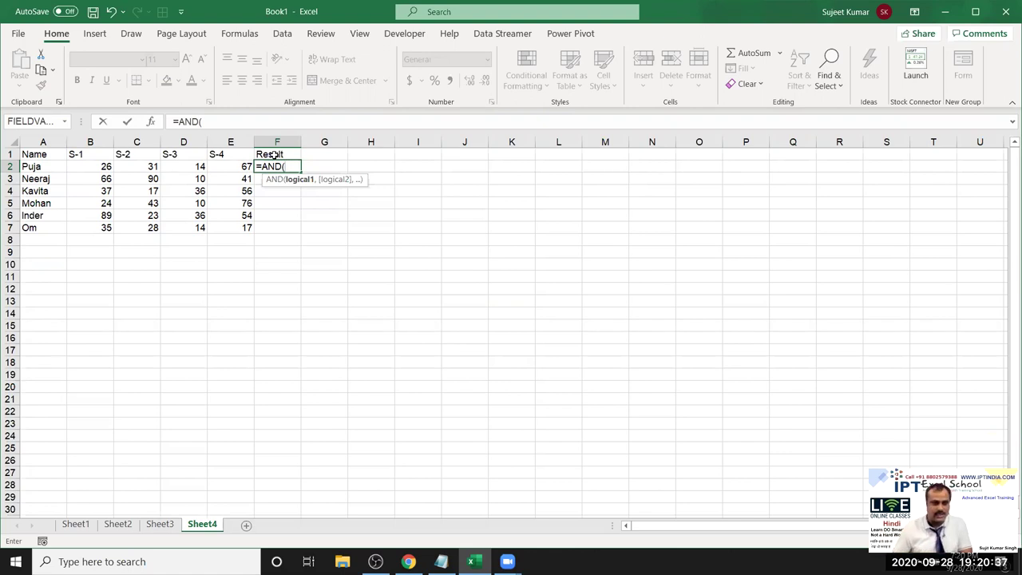
{"action": "left_click", "coordinate": [84, 163]}
{"action": "type", "text": ">=30"}
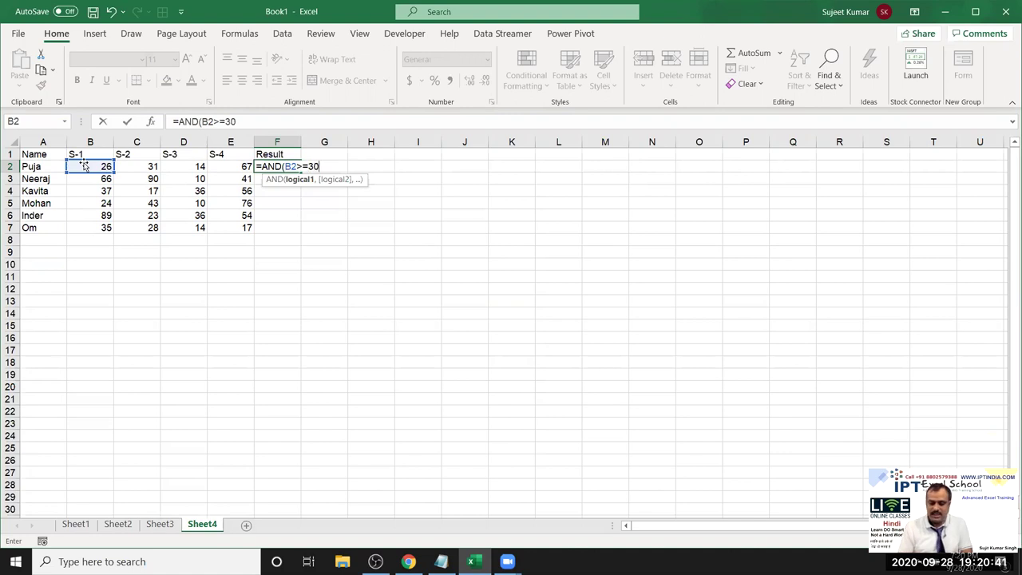
{"action": "type", "text": ","}
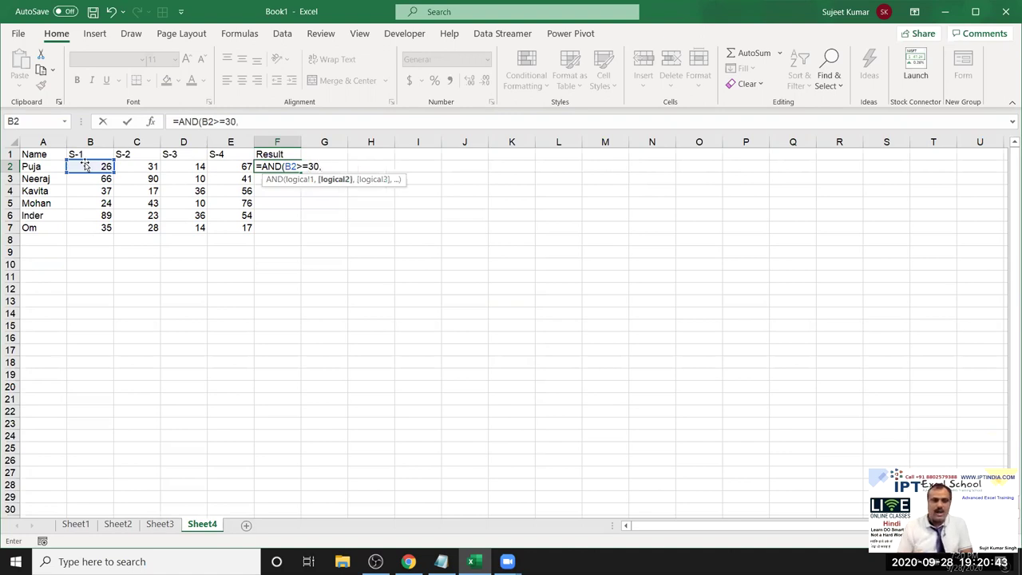
{"action": "left_click", "coordinate": [134, 164]}
{"action": "type", "text": ">=30,"}
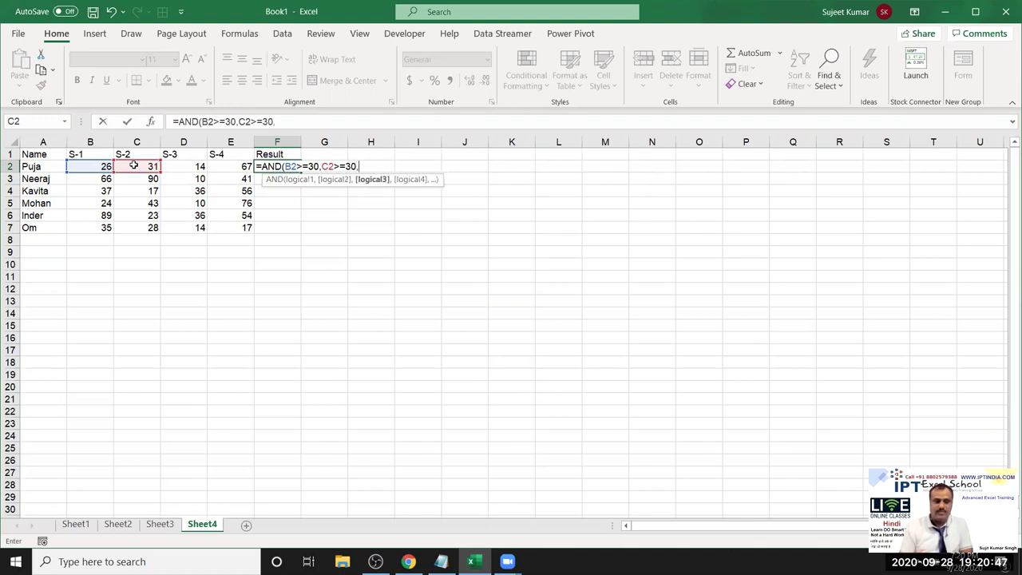
{"action": "left_click", "coordinate": [180, 166]}
{"action": "type", "text": ">=30,"}
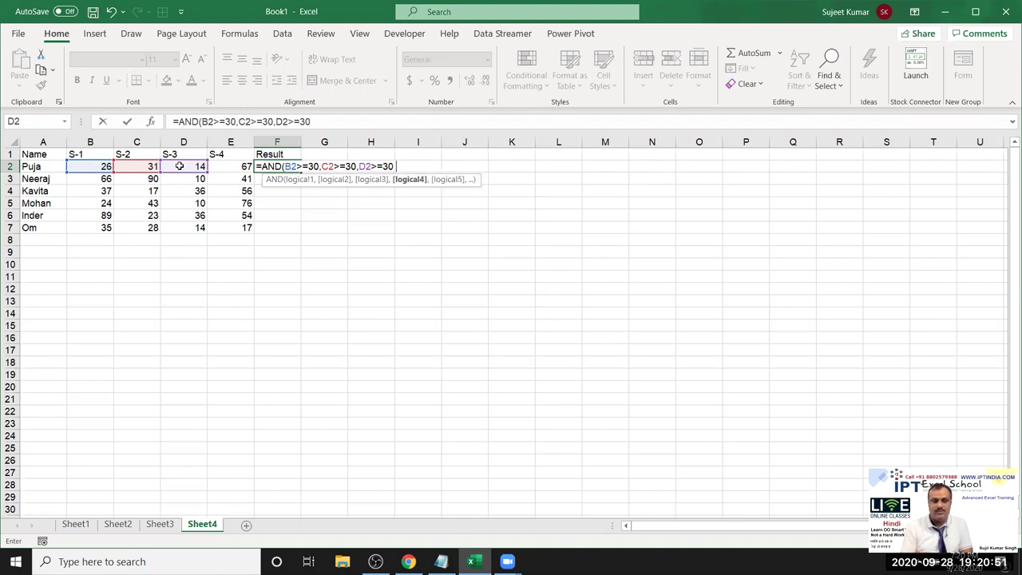
{"action": "left_click", "coordinate": [234, 166]}
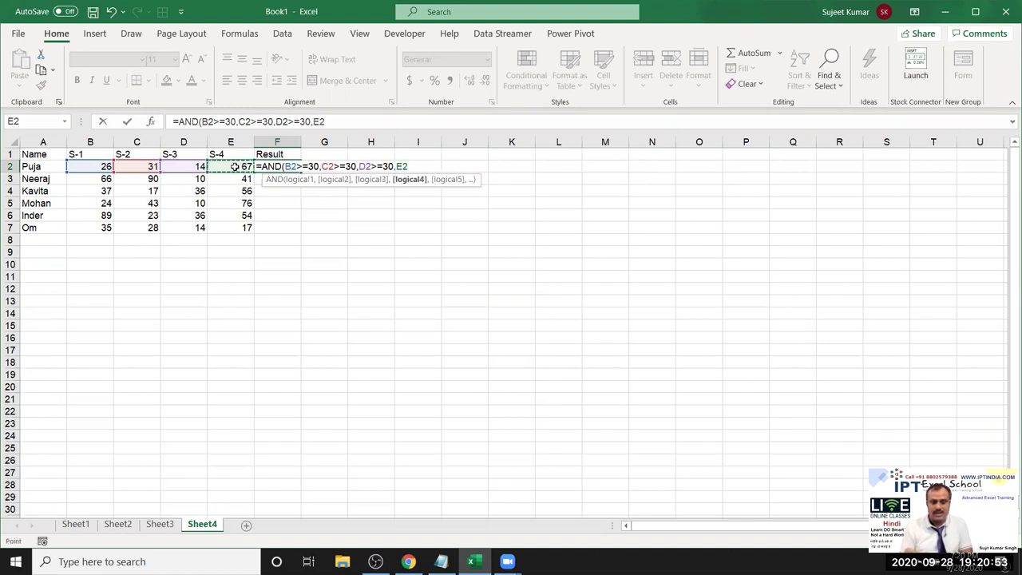
{"action": "type", "text": ">=30)"}
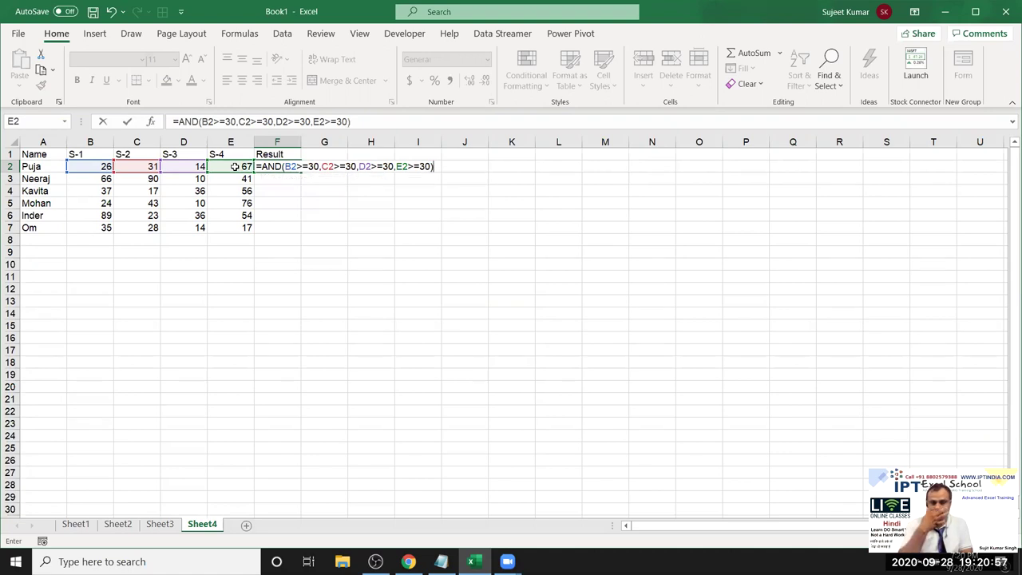
{"action": "key", "text": "Return"}
{"action": "key", "text": "Up"}
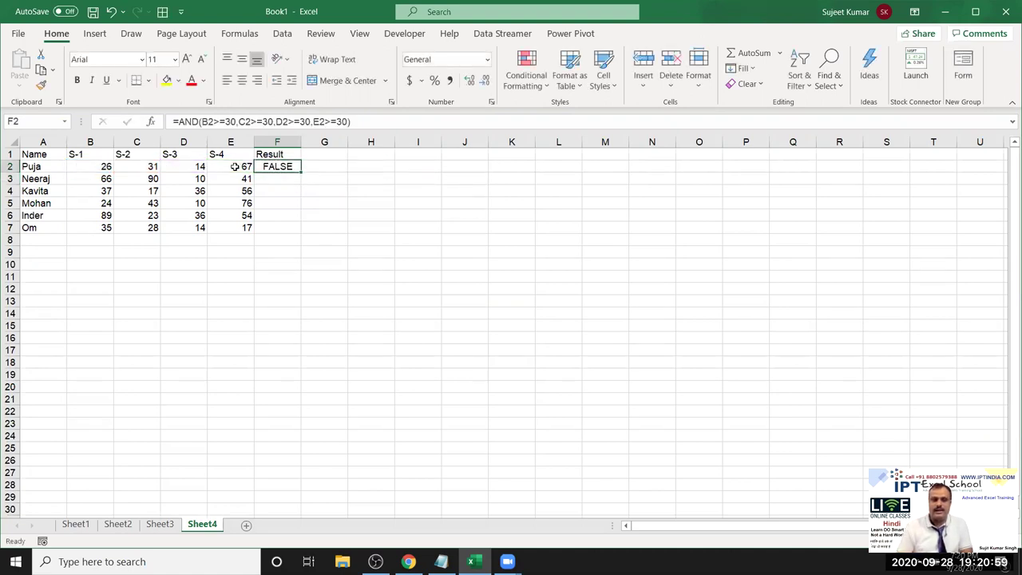
- Fill the AND check down to F7 and set row 2's scores to B2=35 and D2=41
{"action": "double_click", "coordinate": [303, 171]}
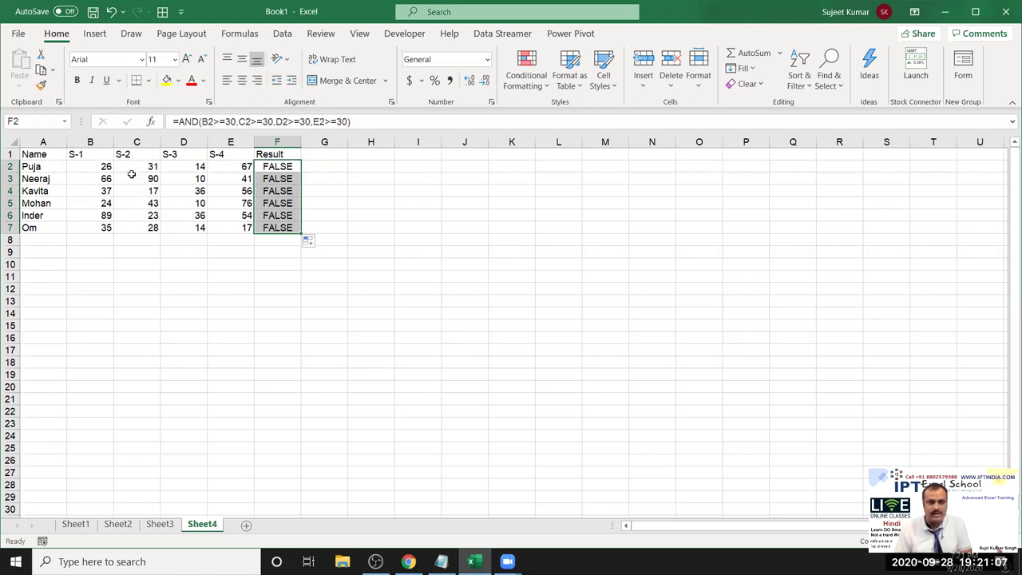
{"action": "left_click", "coordinate": [104, 167]}
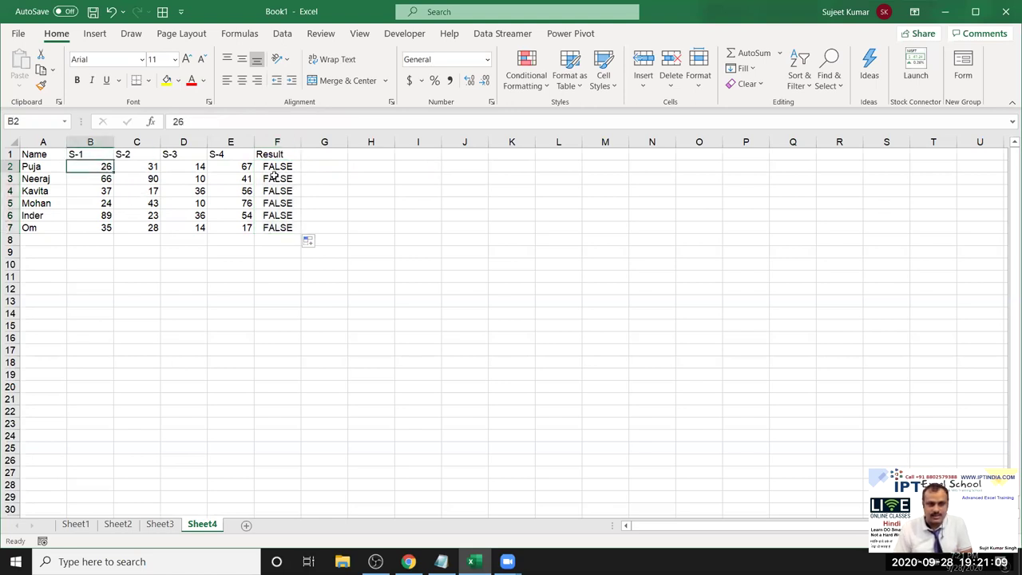
{"action": "type", "text": "35"}
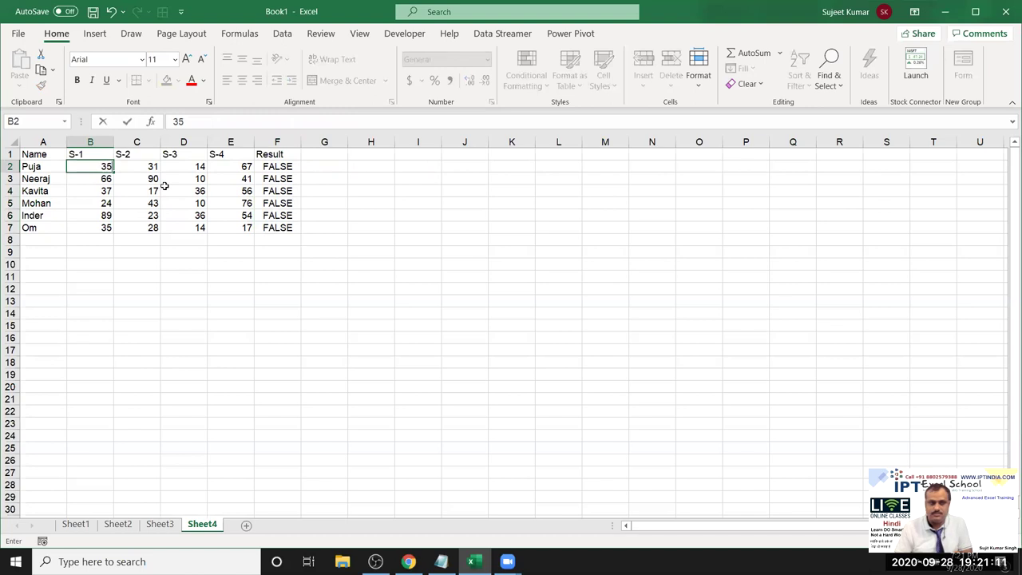
{"action": "left_click", "coordinate": [181, 167]}
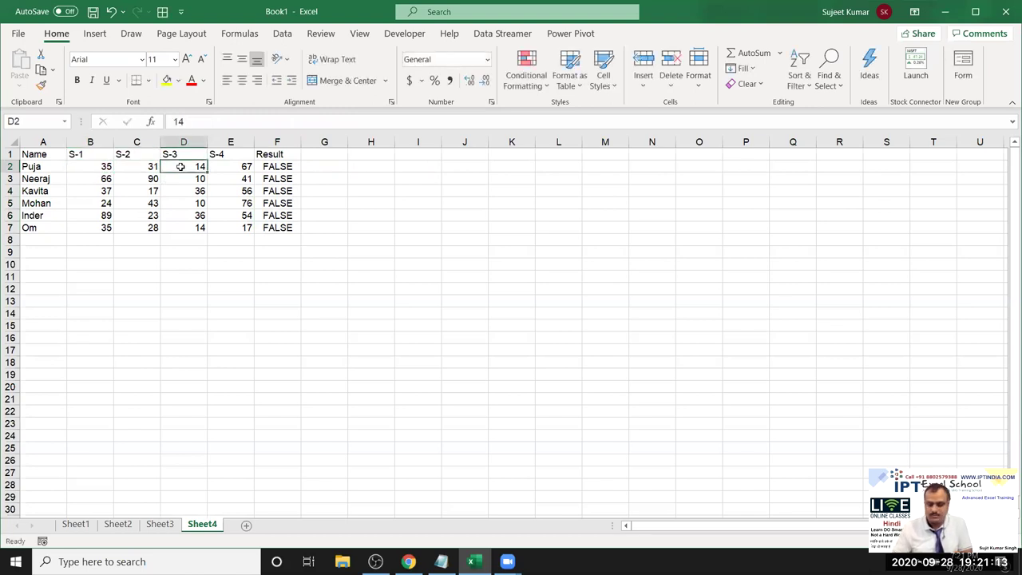
{"action": "type", "text": "41"}
{"action": "left_click", "coordinate": [225, 178]}
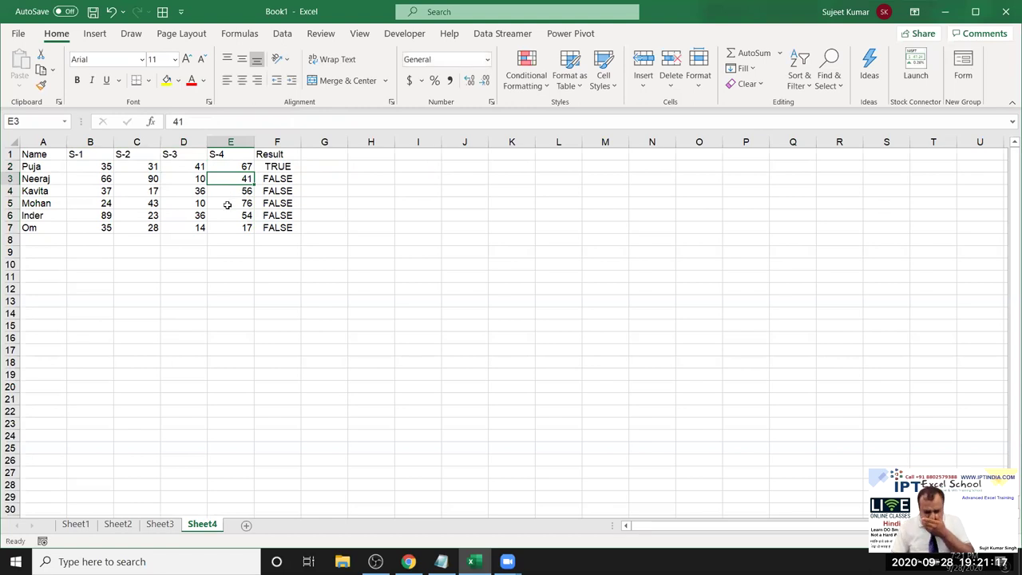
- Raise row 4's scores to C4=71 and D4=63
{"action": "left_click", "coordinate": [139, 191]}
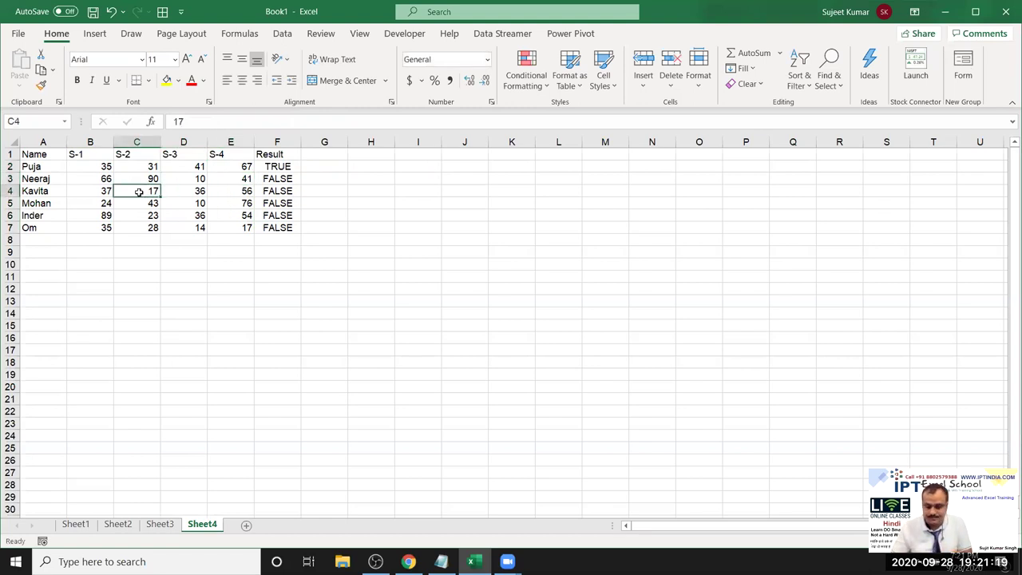
{"action": "type", "text": "71"}
{"action": "left_click", "coordinate": [198, 192]}
{"action": "type", "text": "63"}
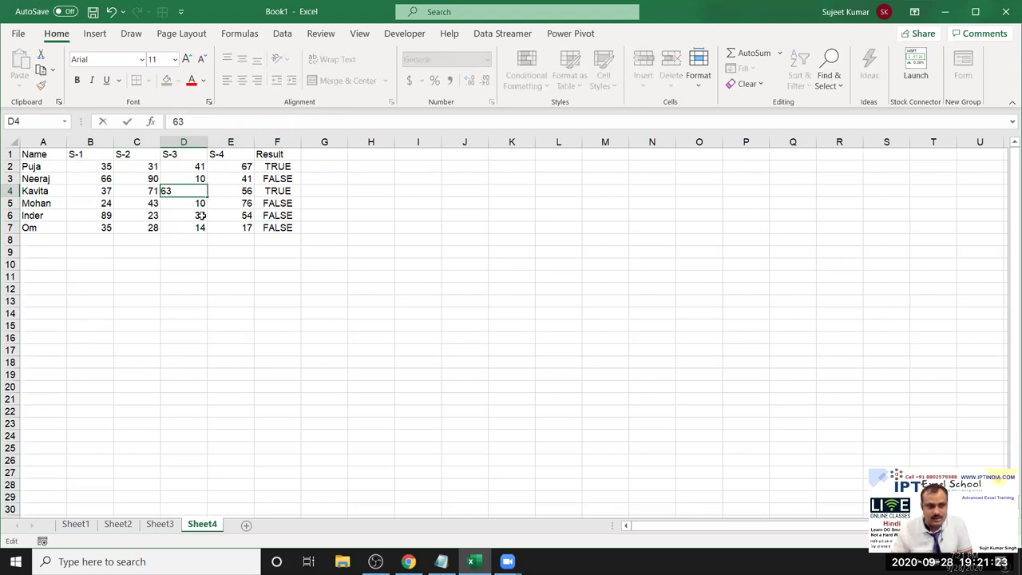
{"action": "left_click", "coordinate": [201, 216]}
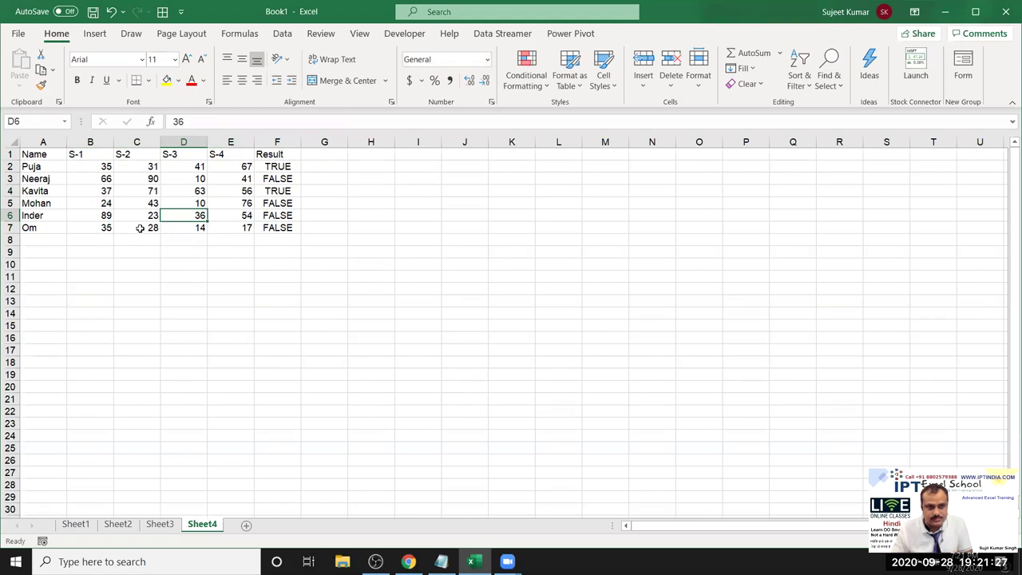
- Change row 7's scores to C7=82, D7=41 and E7=71
{"action": "left_click", "coordinate": [140, 228]}
{"action": "type", "text": "82"}
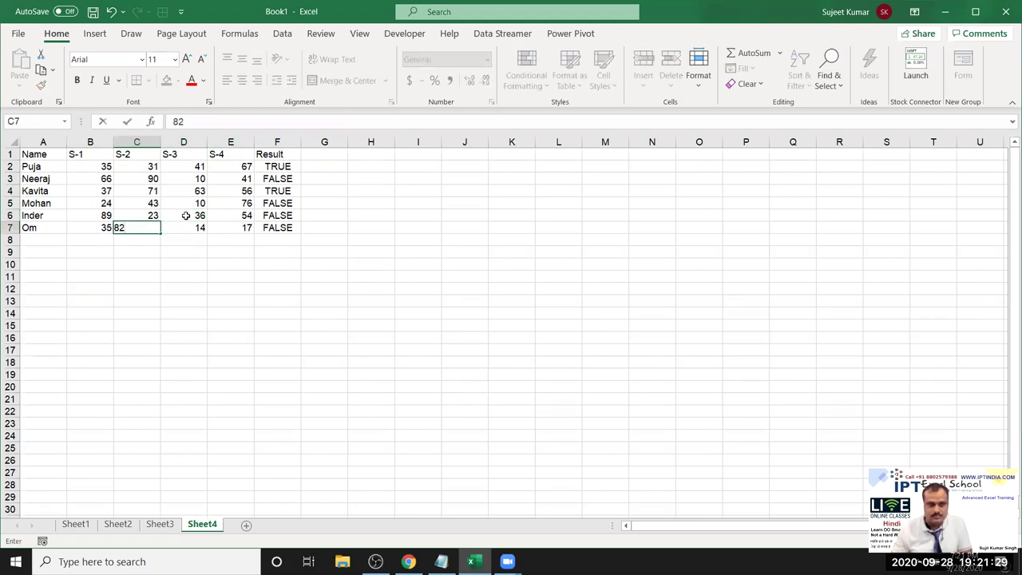
{"action": "left_click", "coordinate": [192, 229]}
{"action": "type", "text": "41"}
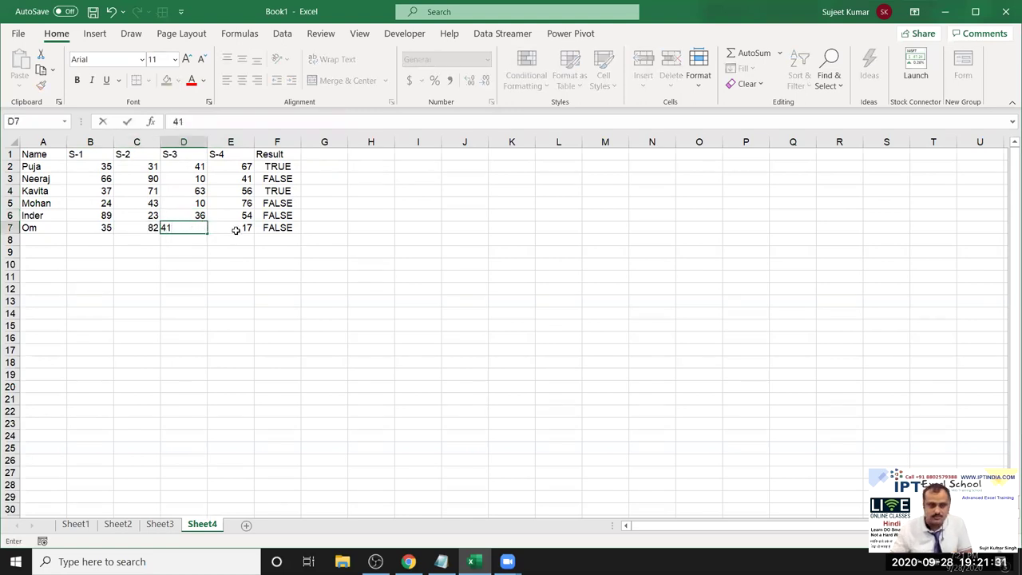
{"action": "left_click", "coordinate": [236, 228]}
{"action": "type", "text": "71"}
{"action": "left_click", "coordinate": [235, 261]}
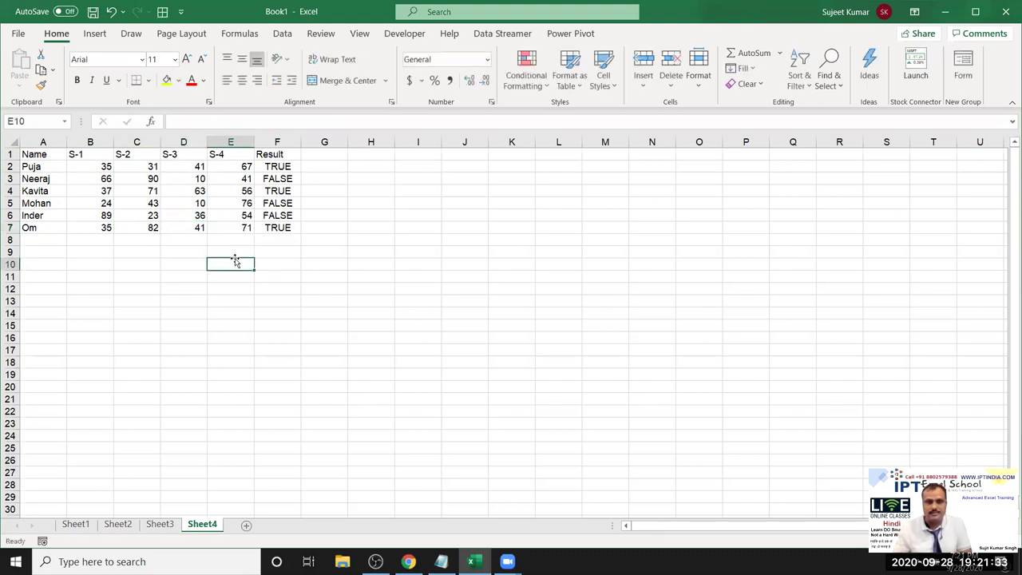
- Rewrite F2 as =IF(AND(B2>=30,C2>=30,D2>=30,E2>=30),"Pass","Fail"), accepting Excel's correction
{"action": "left_click", "coordinate": [280, 164]}
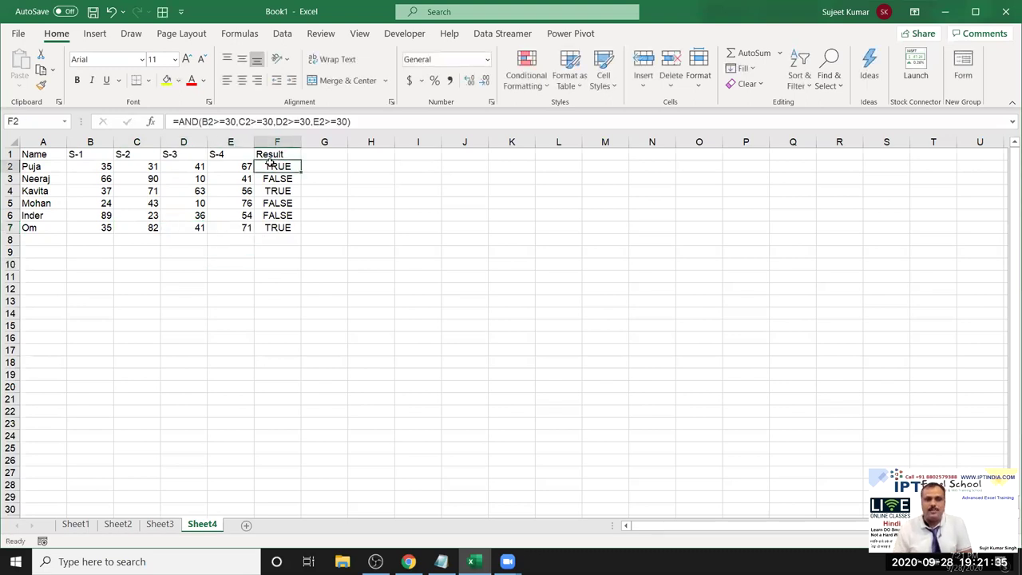
{"action": "left_click", "coordinate": [181, 124]}
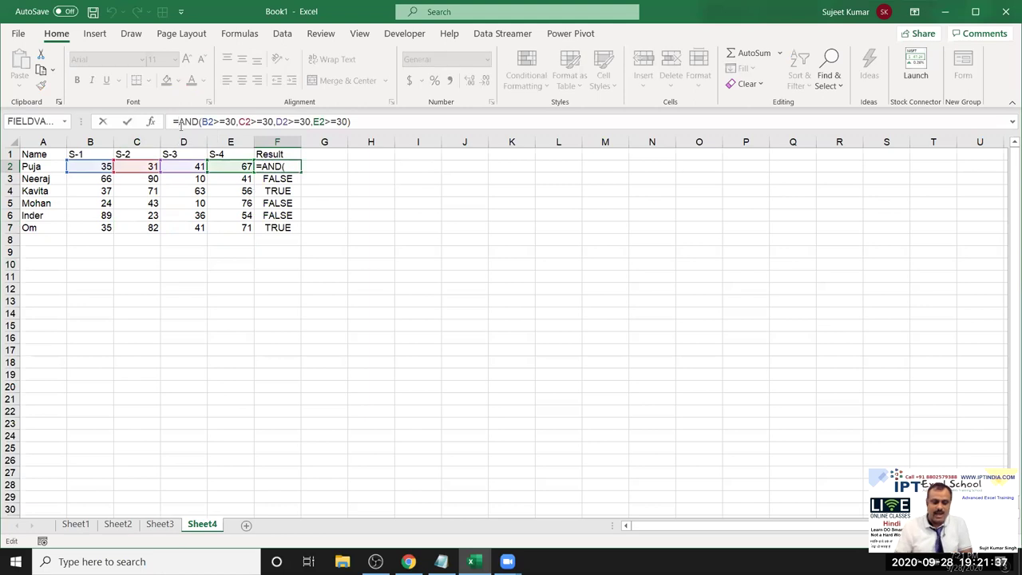
{"action": "type", "text": "IF"}
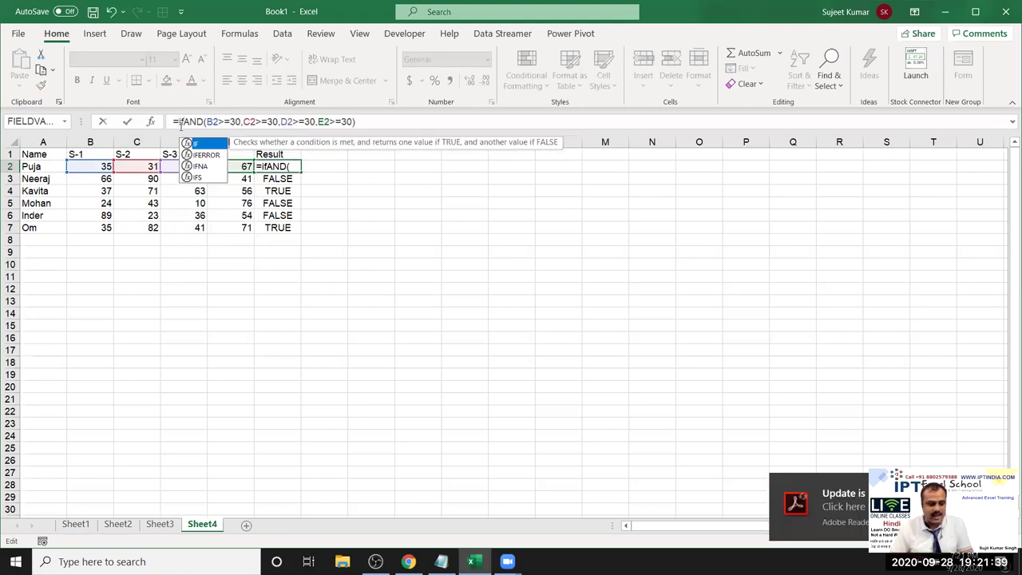
{"action": "type", "text": "("}
{"action": "left_click", "coordinate": [411, 127]}
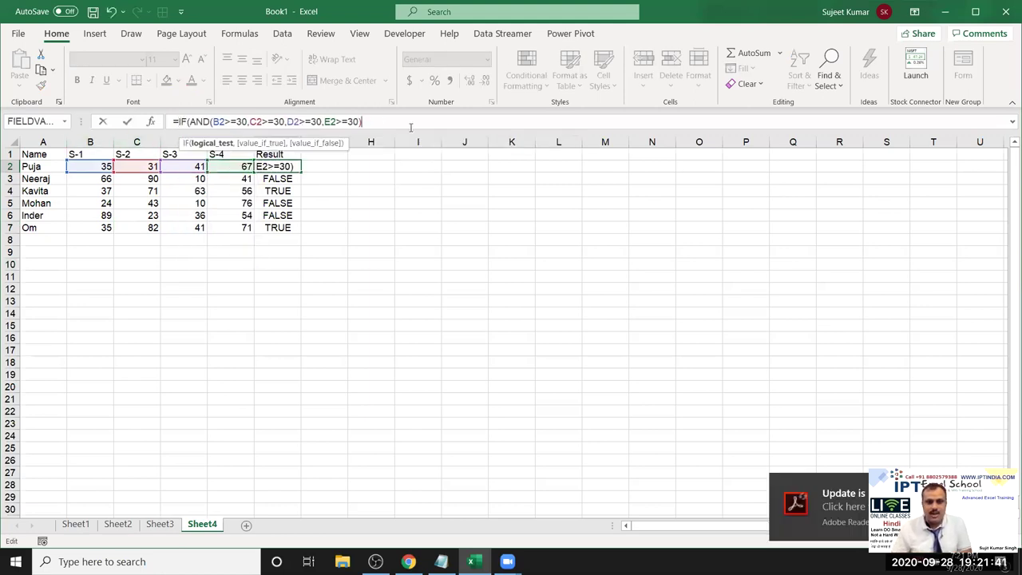
{"action": "type", "text": ","}
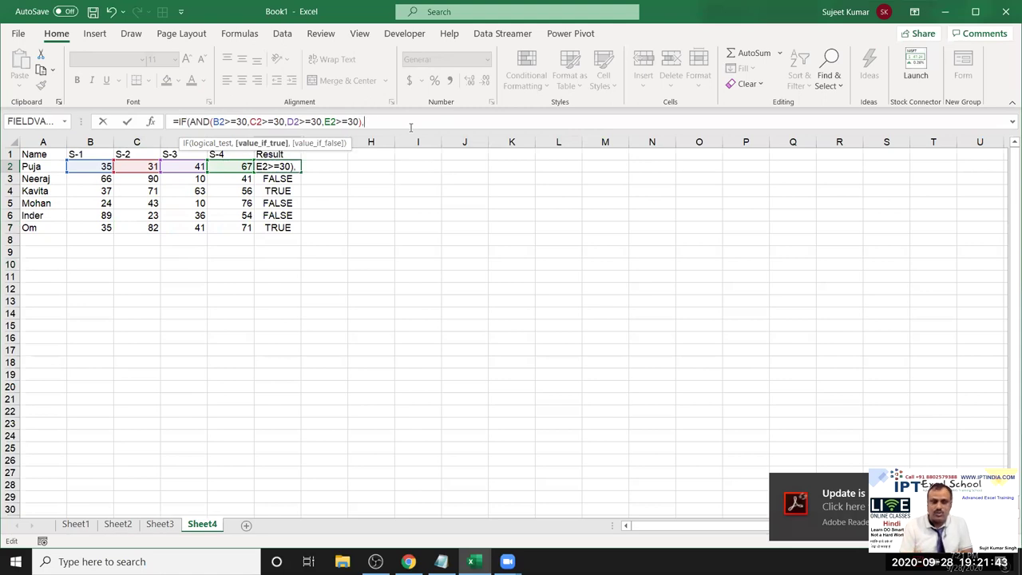
{"action": "type", "text": "\"Pass"}
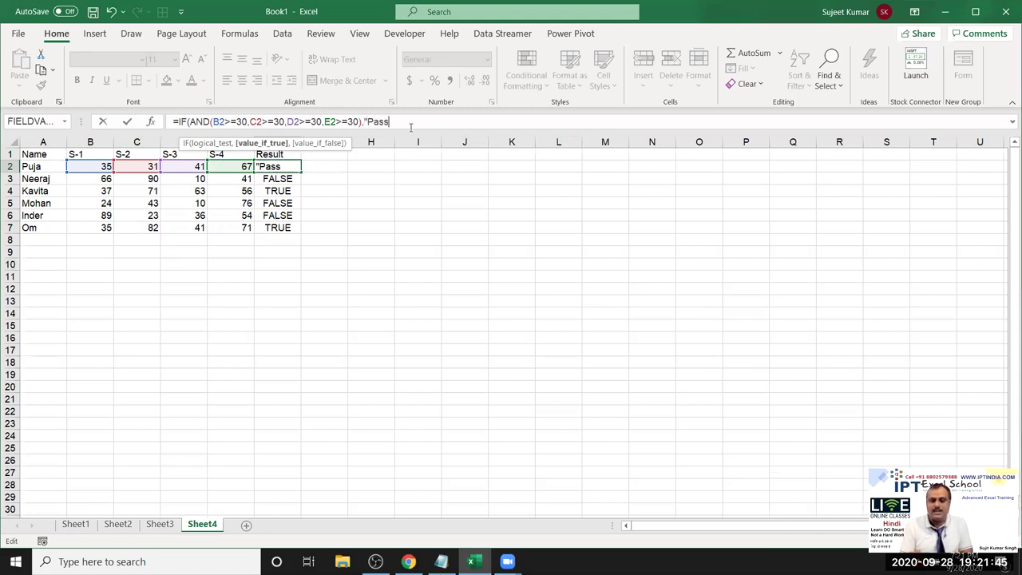
{"action": "type", "text": "\",\"Fail\""}
{"action": "key", "text": "Return"}
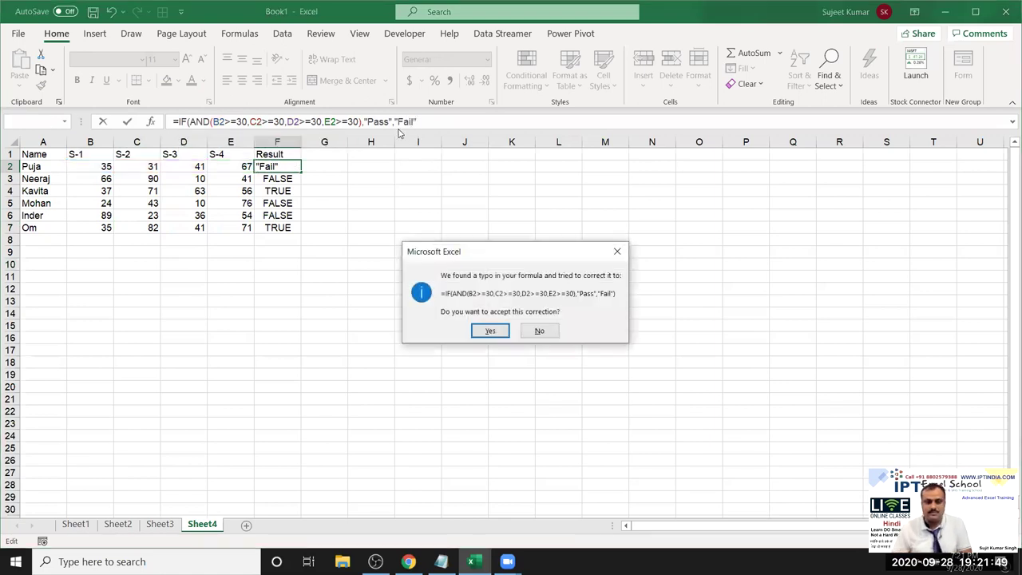
{"action": "key", "text": "Return"}
{"action": "left_click", "coordinate": [275, 166]}
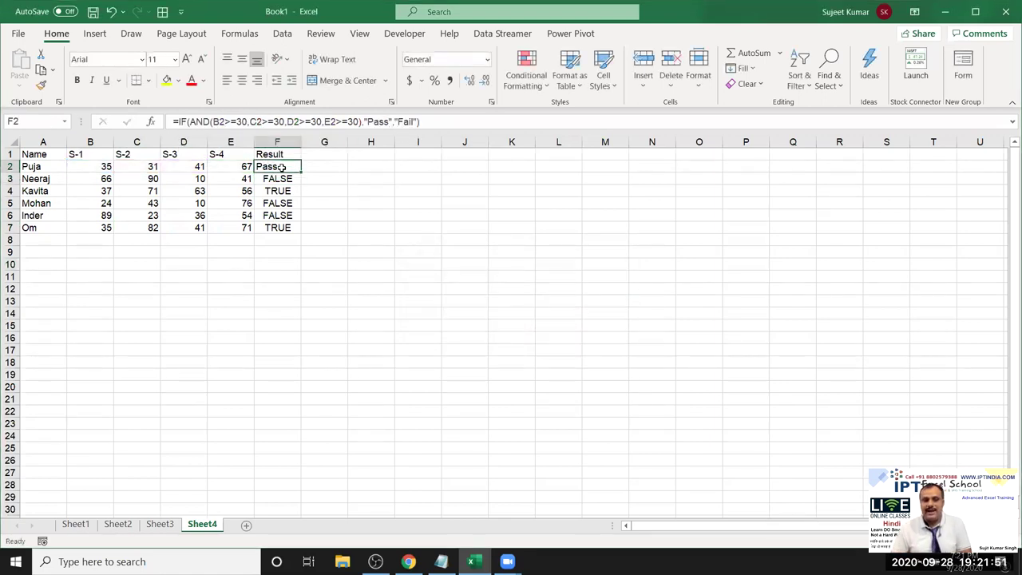
- Fill the IF(AND) Pass/Fail formula down to F7, then review F2 and select G2
{"action": "double_click", "coordinate": [297, 172]}
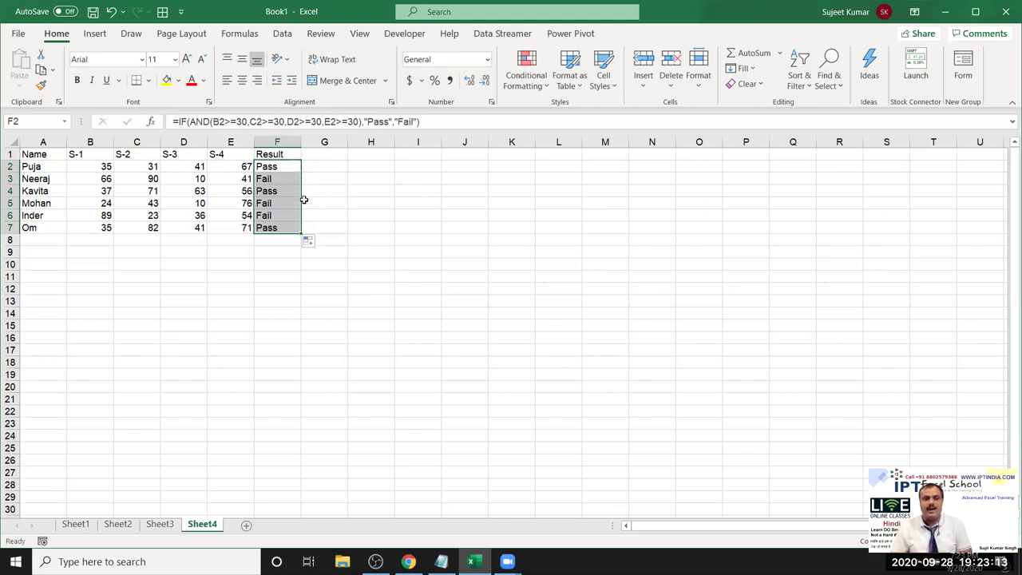
{"action": "left_click", "coordinate": [328, 193]}
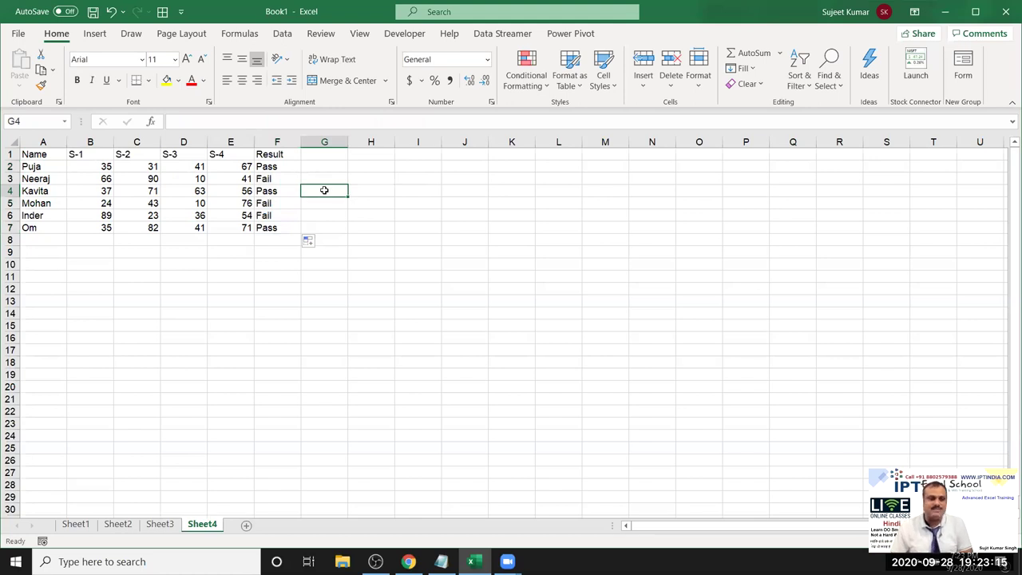
{"action": "left_click", "coordinate": [289, 166]}
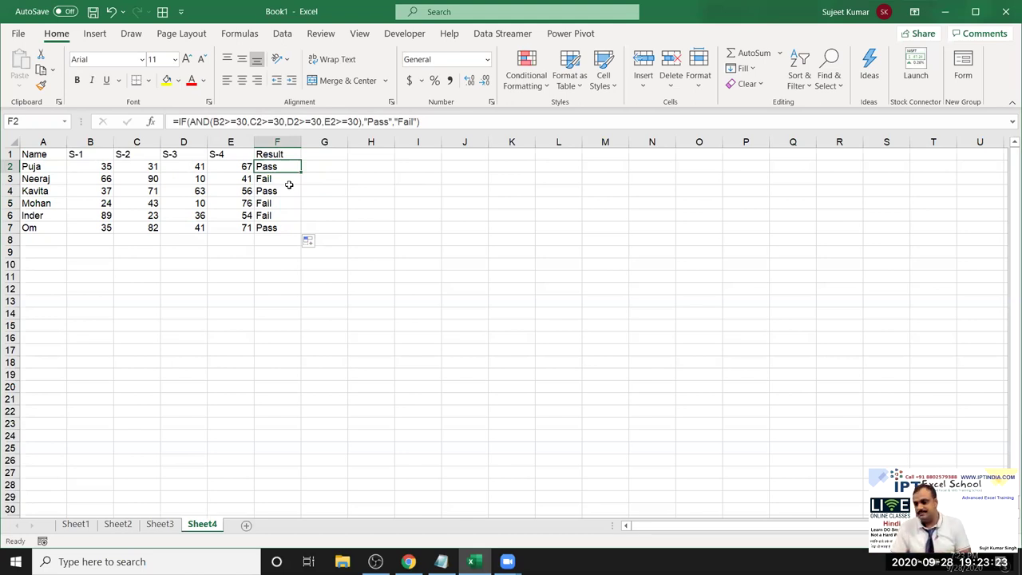
{"action": "left_click", "coordinate": [332, 166]}
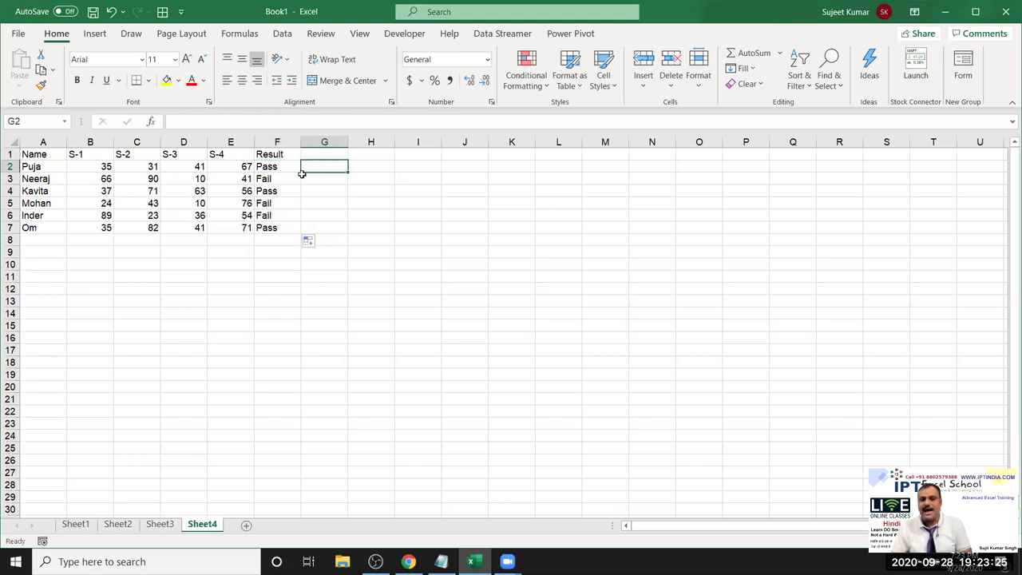
{"action": "left_click", "coordinate": [296, 168]}
{"action": "left_click", "coordinate": [347, 167]}
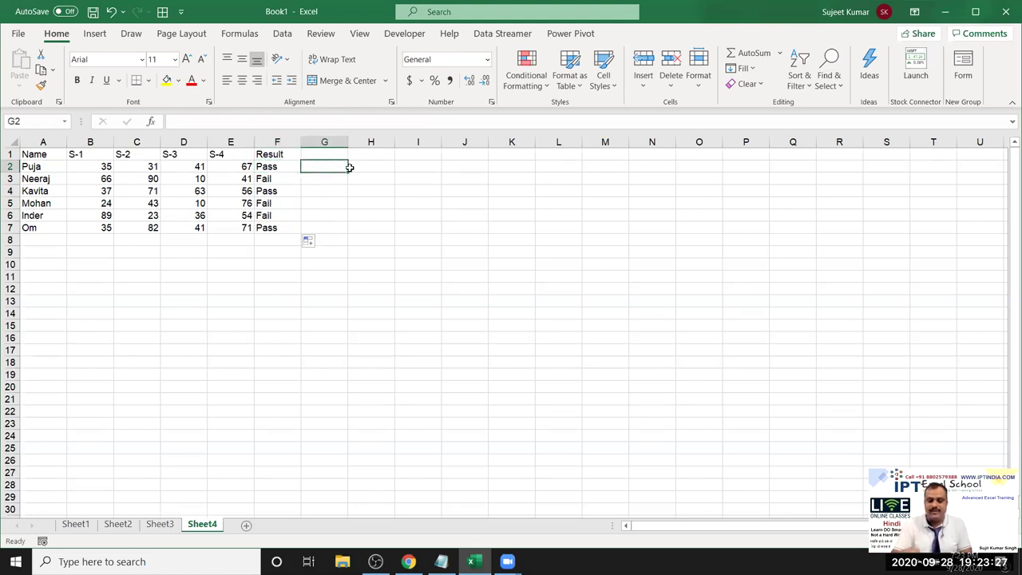
- Type =IF(B2>=30,IF(C2>=30,IF(D2>=30,IF(E2>=30,"Pass" into G2, picking each score cell
{"action": "type", "text": "=IF("}
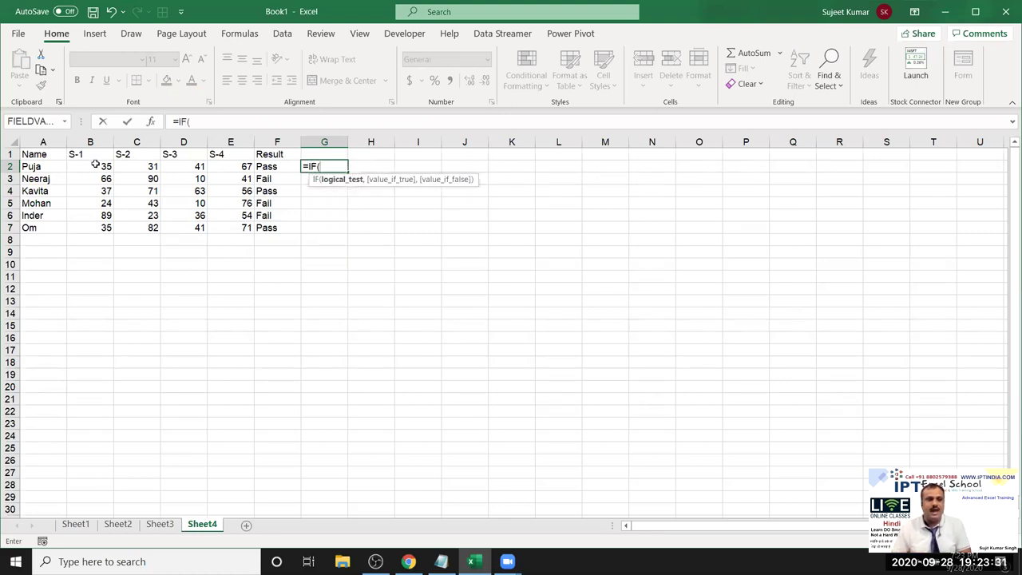
{"action": "left_click", "coordinate": [91, 166]}
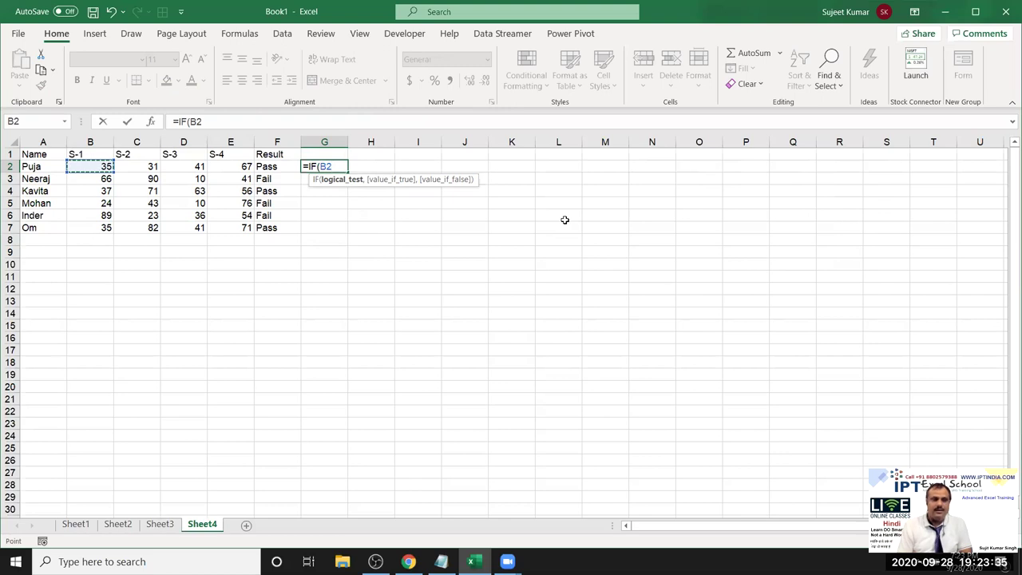
{"action": "type", "text": ">="}
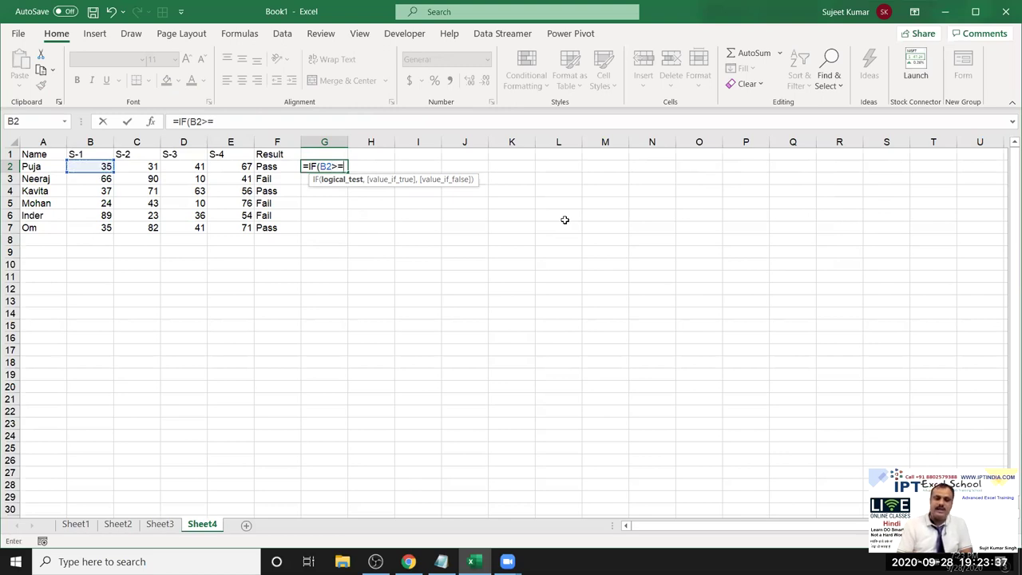
{"action": "type", "text": "30,"}
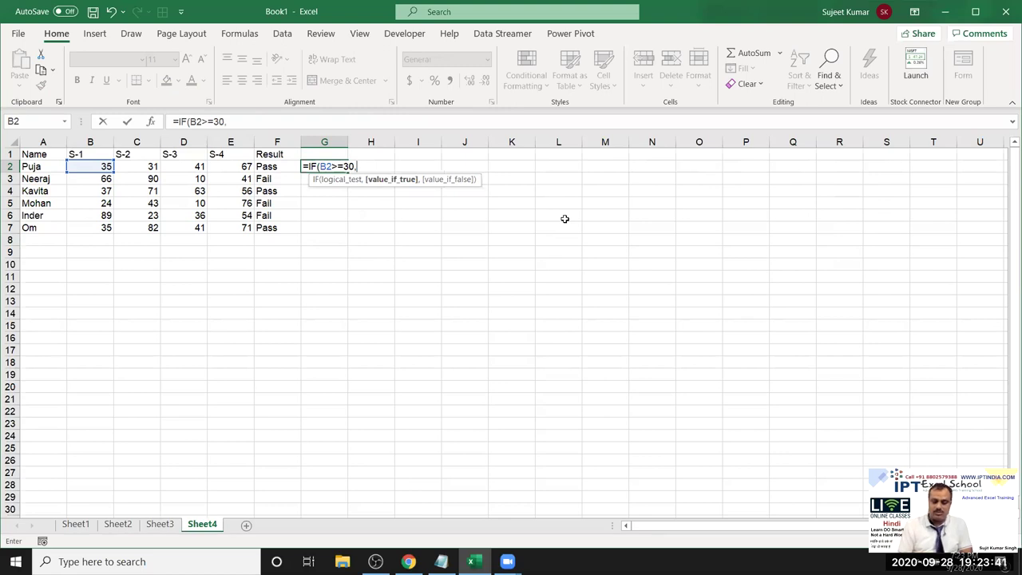
{"action": "type", "text": "if("}
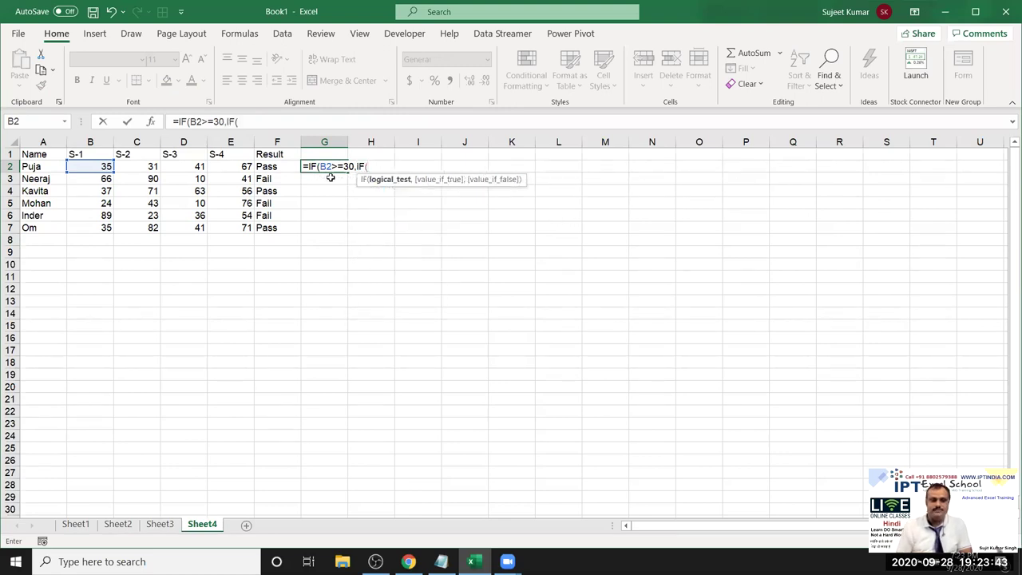
{"action": "left_click", "coordinate": [149, 170]}
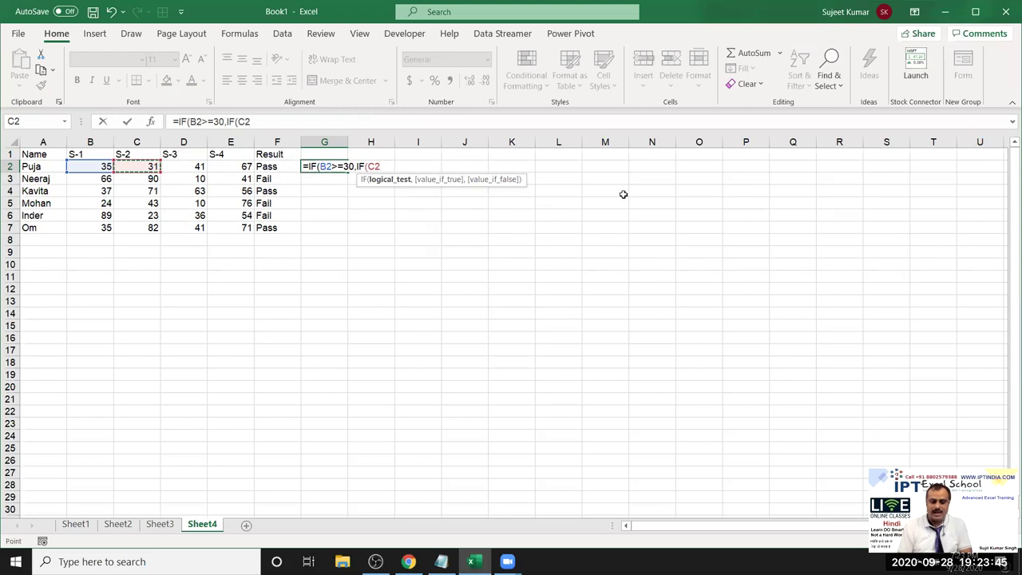
{"action": "type", "text": ">=30"}
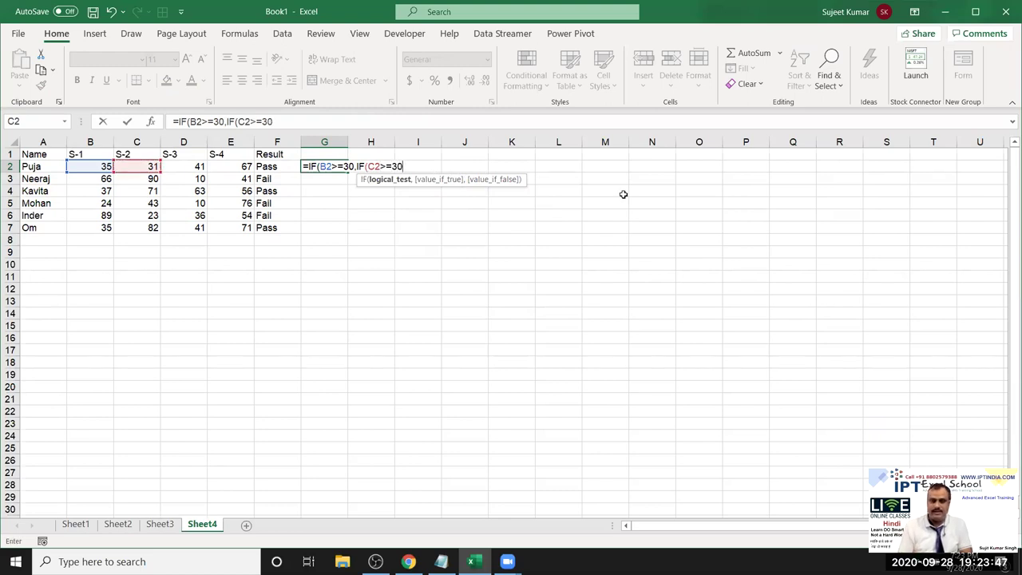
{"action": "type", "text": ",if("}
{"action": "left_click", "coordinate": [182, 166]}
{"action": "type", "text": ">=30,IF("}
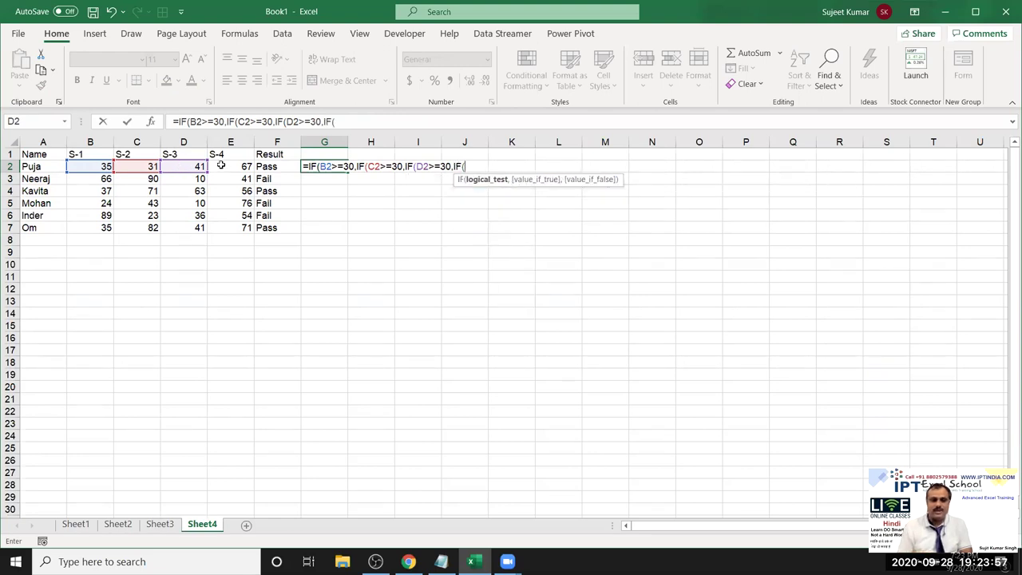
{"action": "left_click", "coordinate": [222, 165]}
{"action": "type", "text": ">=30"}
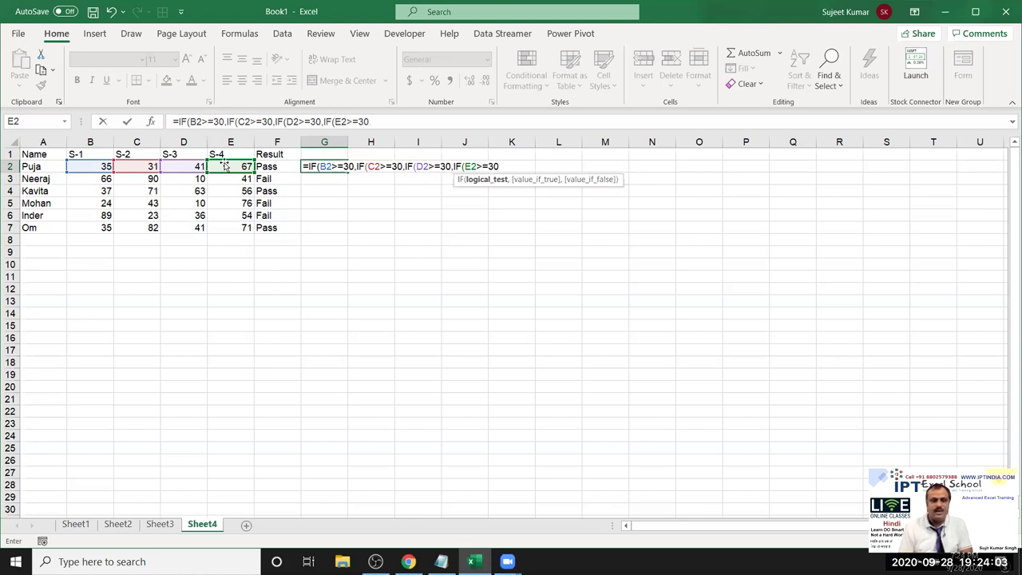
{"action": "type", "text": ",\"Pass\""}
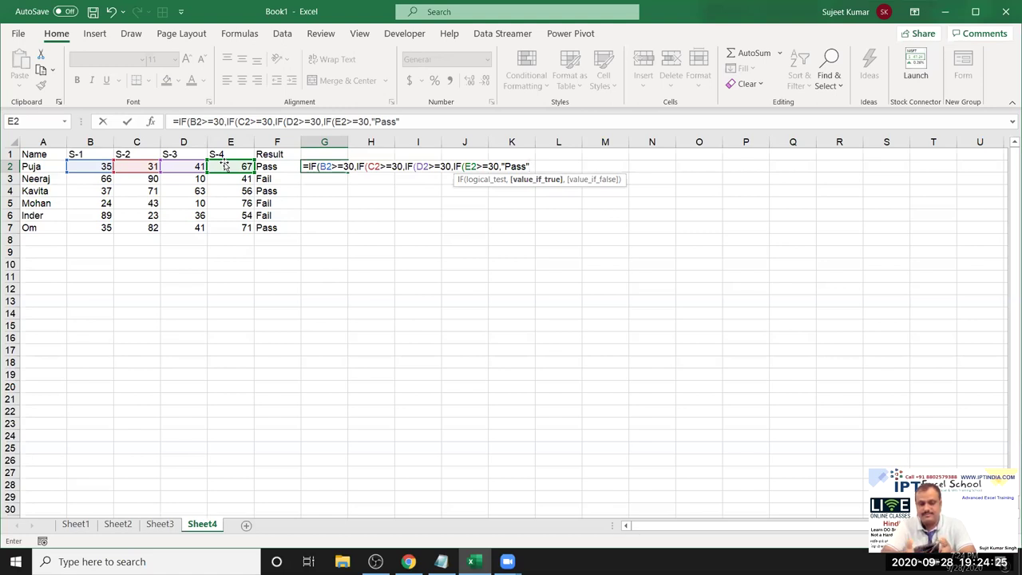
- Append the "S4 Fail", "S3 Fail", "S2 Fail" results to G2's formula and trim stray trailing text
{"action": "type", "text": ","}
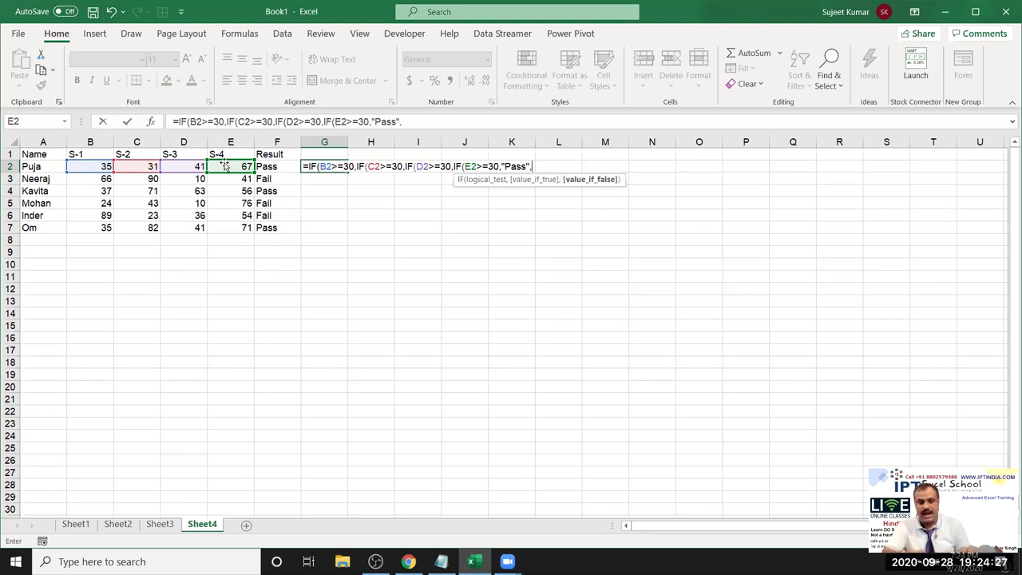
{"action": "type", "text": "\"S4"}
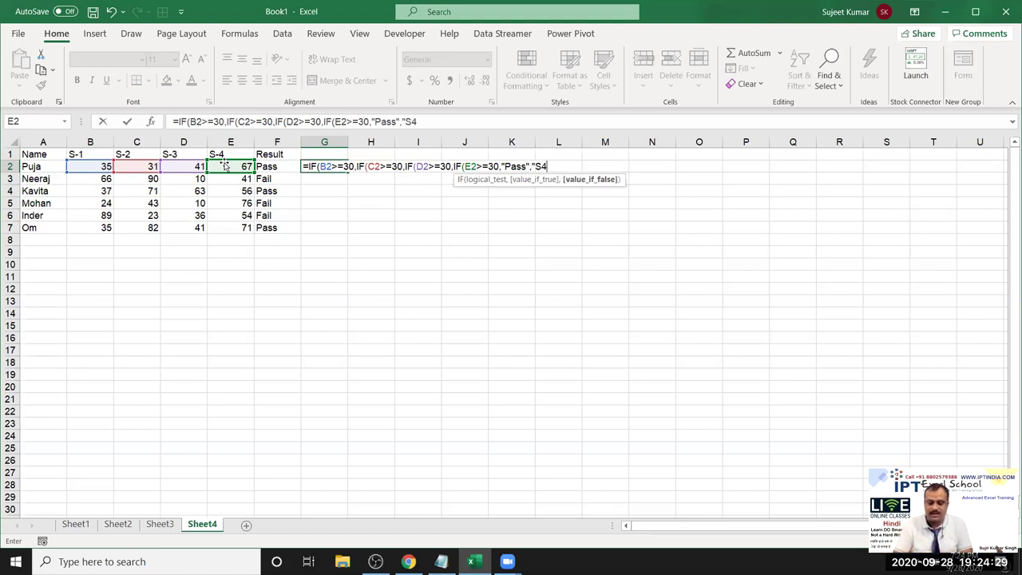
{"action": "type", "text": " Fail"}
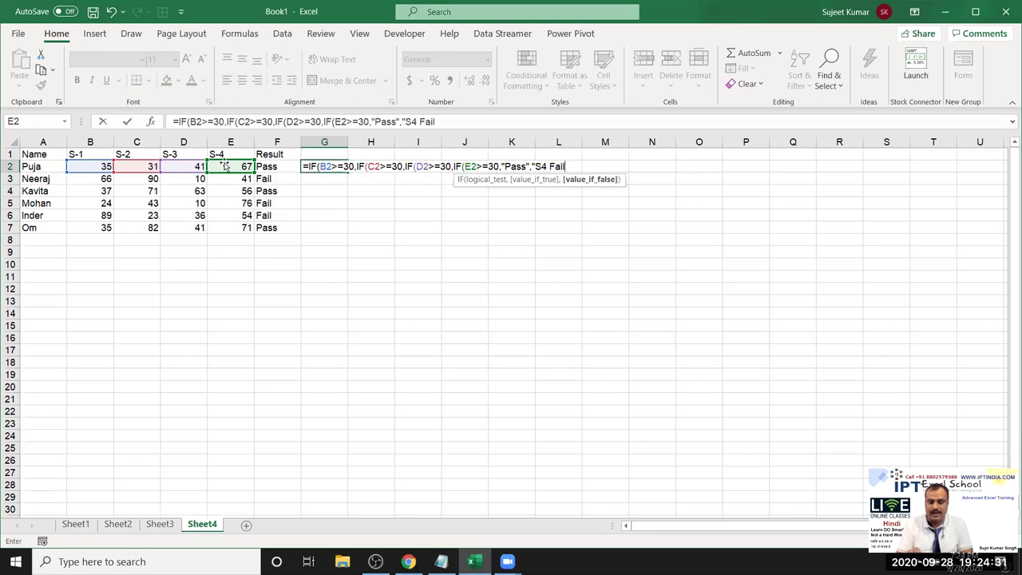
{"action": "type", "text": "\")"}
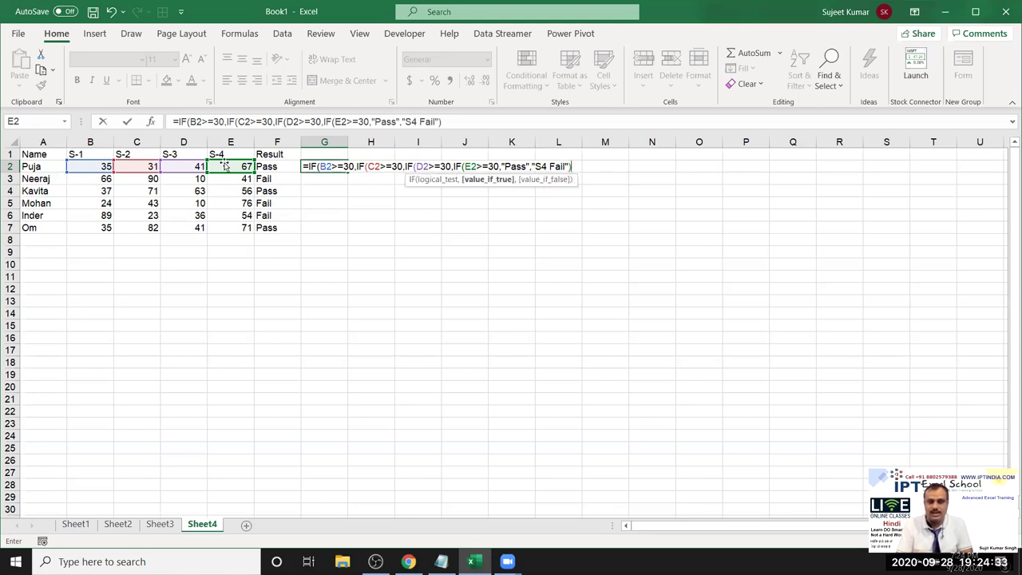
{"action": "type", "text": ","}
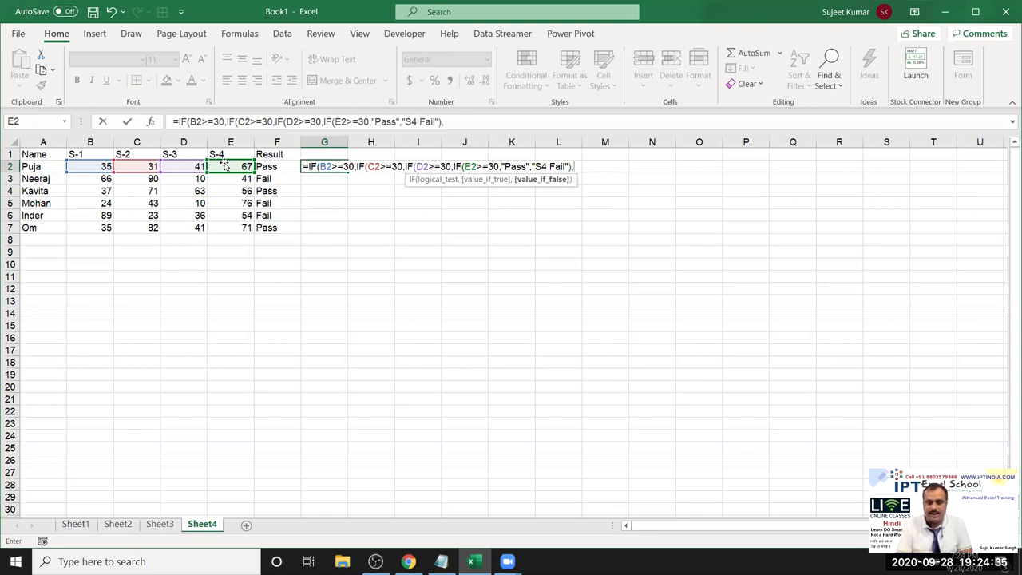
{"action": "type", "text": "\"S3 Fail\"),\"S2 Fail\")"}
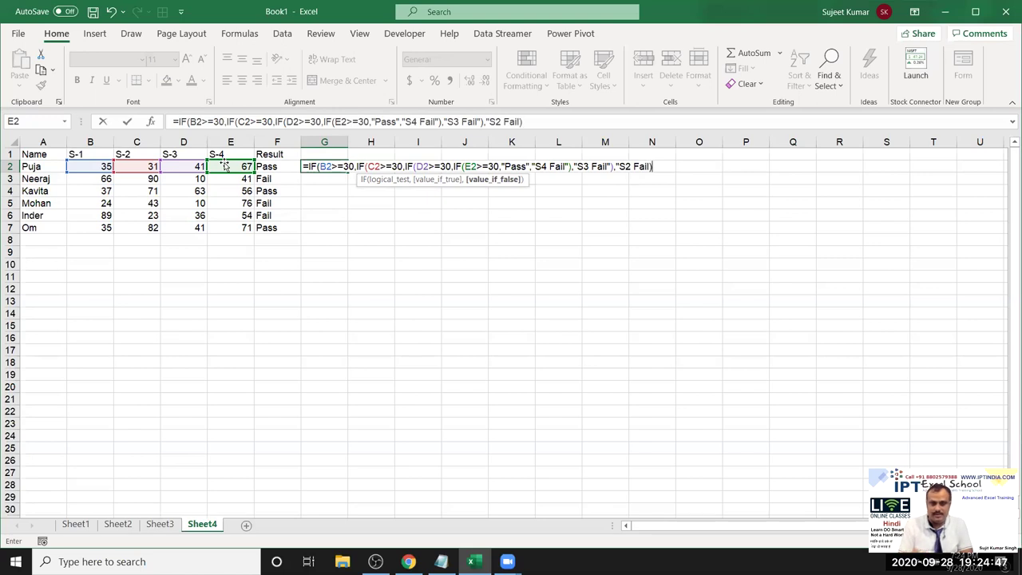
{"action": "type", "text": ",\"S1"}
{"action": "key", "text": "BackSpace"}
{"action": "key", "text": "BackSpace"}
{"action": "key", "text": "BackSpace"}
{"action": "key", "text": "Left"}
{"action": "key", "text": "Left"}
{"action": "key", "text": "Left"}
{"action": "key", "text": "BackSpace"}
{"action": "key", "text": "BackSpace"}
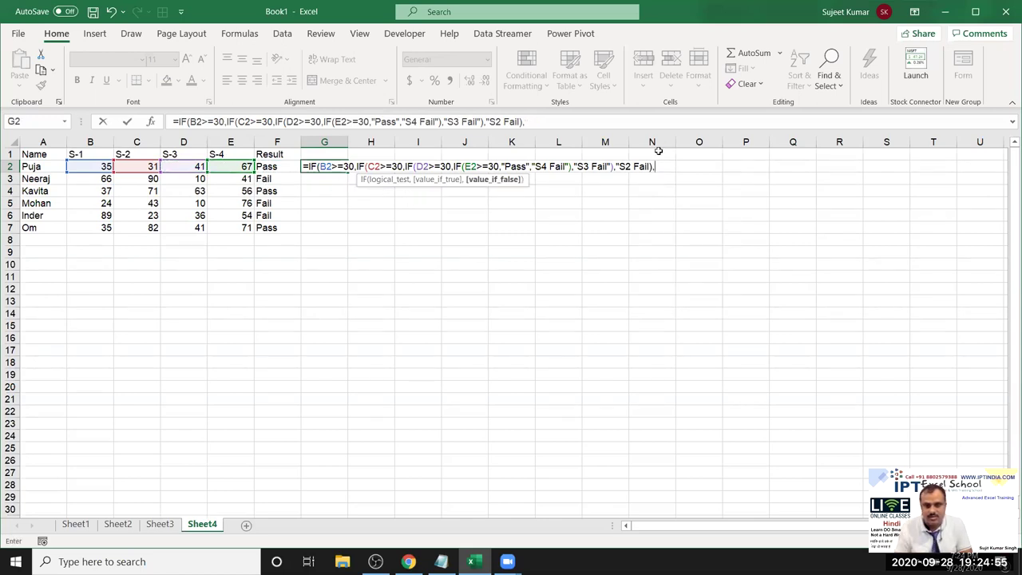
- Fix the closing parentheses, finish with "S1 Fail"), and commit so G2 shows Pass
{"action": "left_click", "coordinate": [652, 167]}
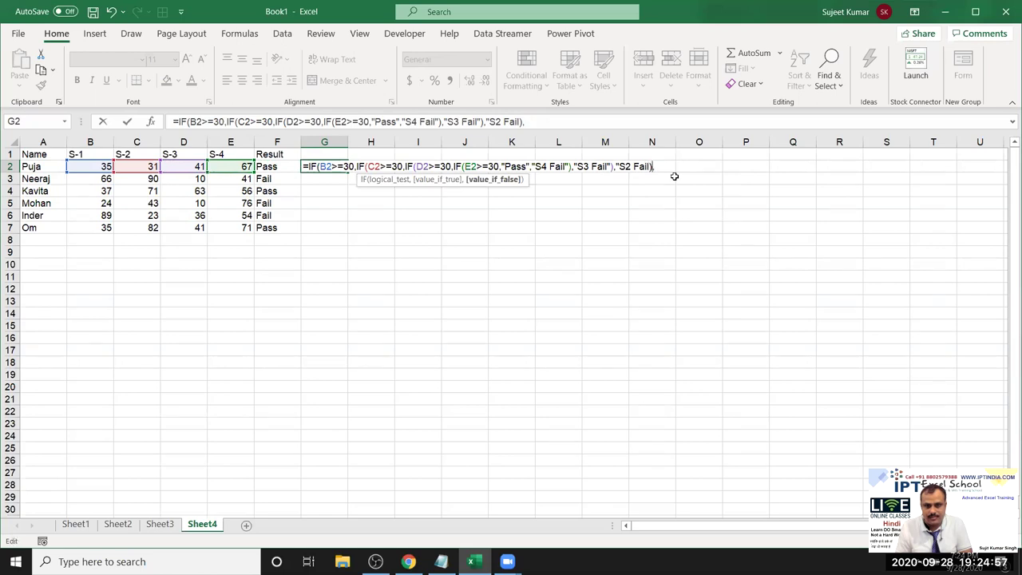
{"action": "key", "text": "BackSpace"}
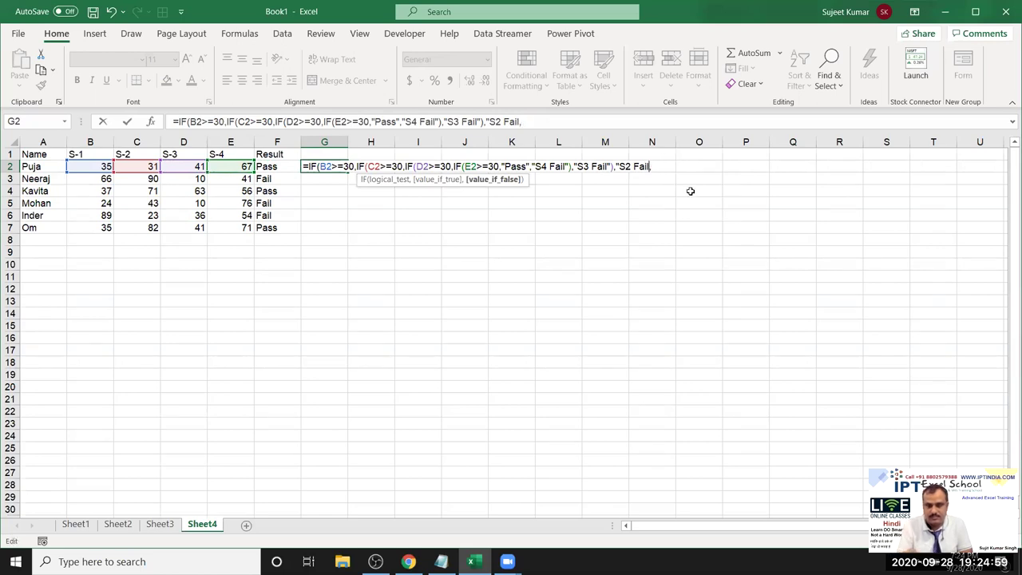
{"action": "type", "text": "\"),"}
{"action": "key", "text": "Right"}
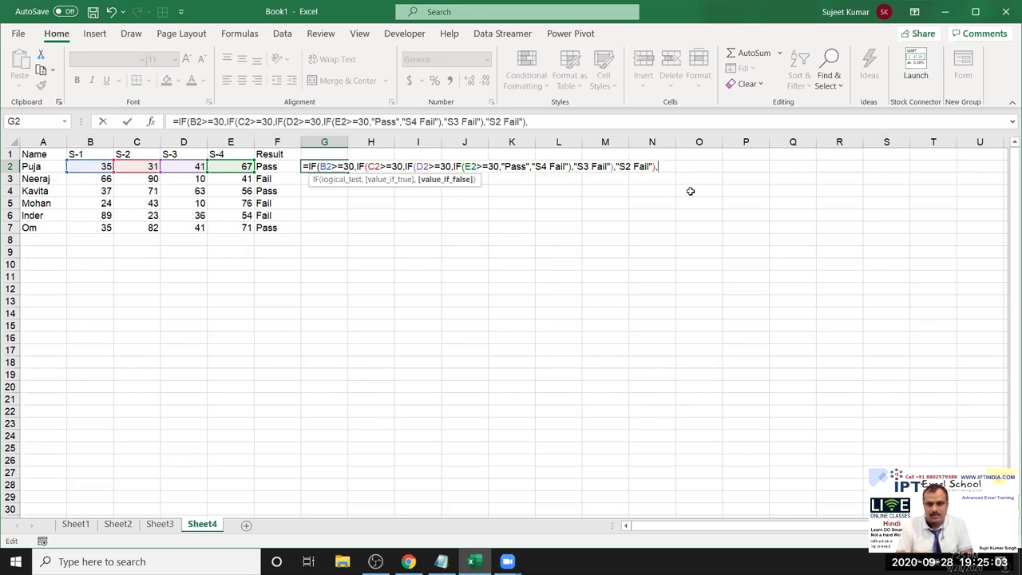
{"action": "type", "text": "\"Fa"}
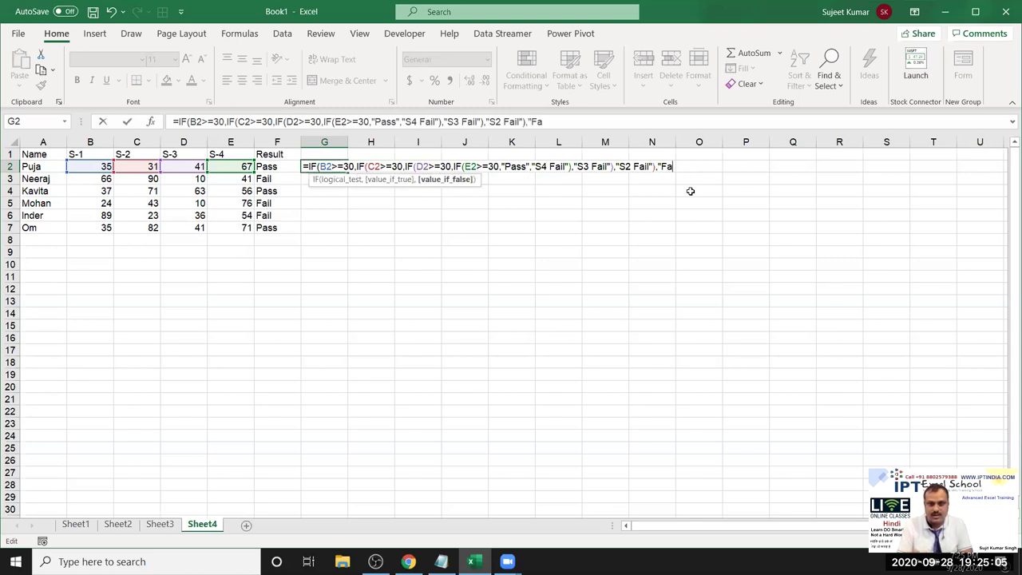
{"action": "key", "text": "BackSpace"}
{"action": "key", "text": "BackSpace"}
{"action": "type", "text": "S1 "}
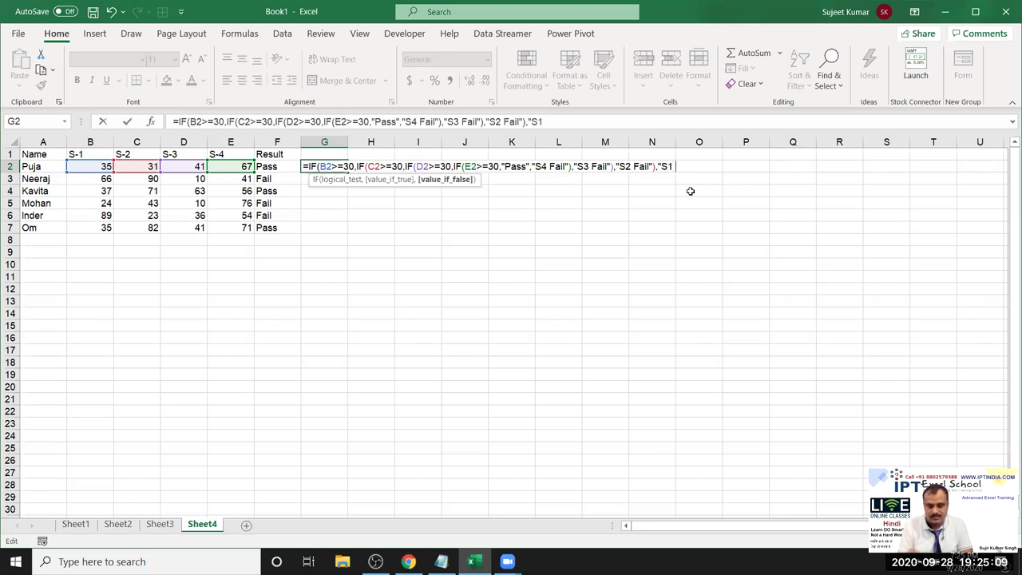
{"action": "type", "text": "\"Fail"}
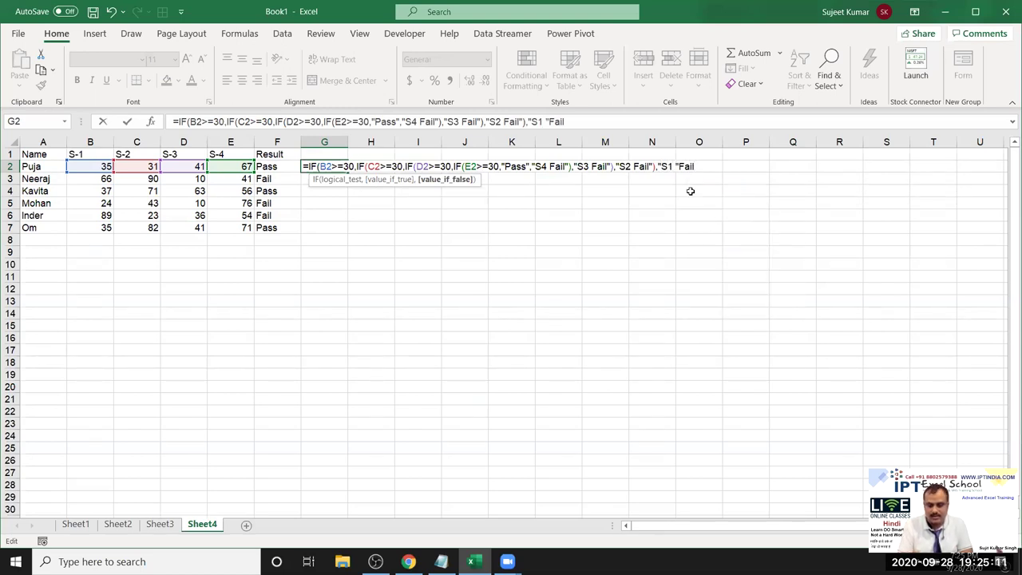
{"action": "key", "text": "BackSpace"}
{"action": "key", "text": "BackSpace"}
{"action": "type", "text": "Fa"}
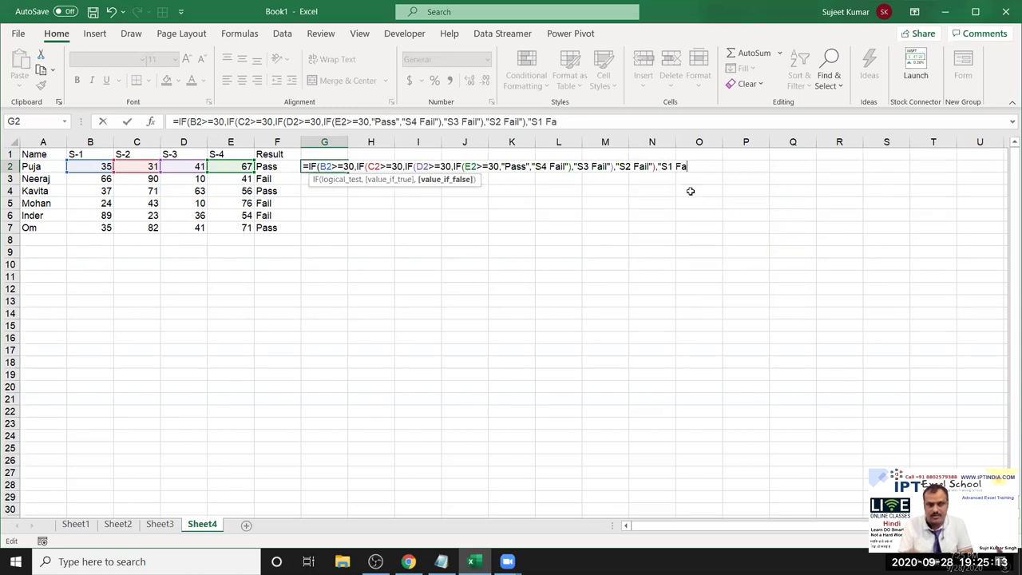
{"action": "type", "text": "il\""}
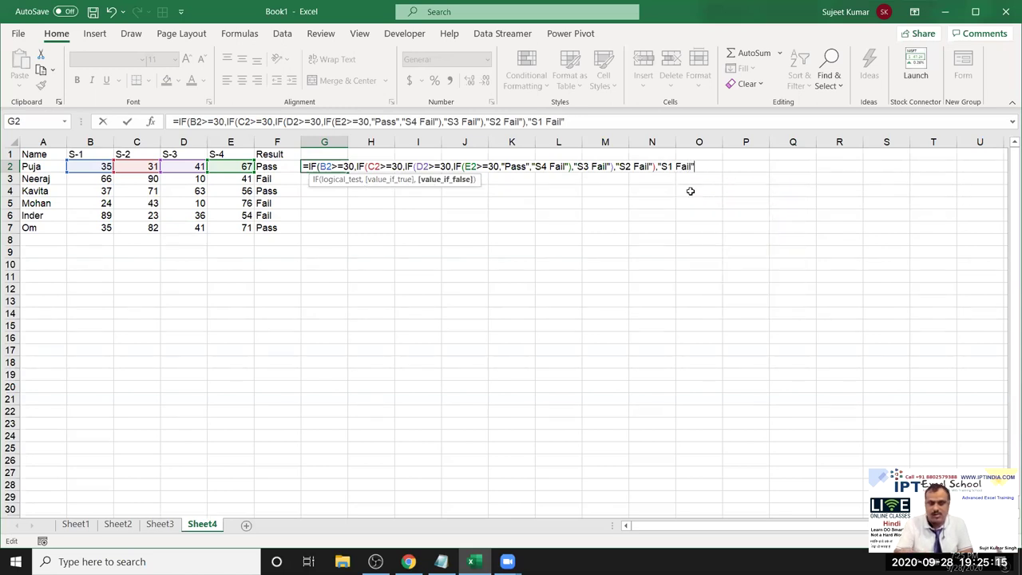
{"action": "type", "text": ")"}
{"action": "key", "text": "Return"}
{"action": "key", "text": "Up"}
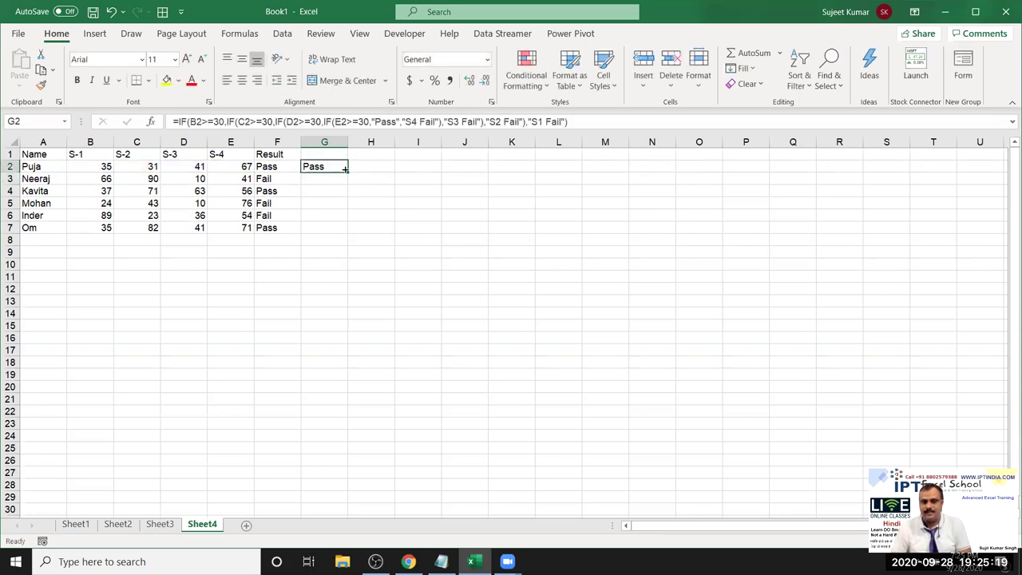
- Fill G2's nested IF down to G7, then open G2 and highlight its B2>=30 first test
{"action": "double_click", "coordinate": [346, 171]}
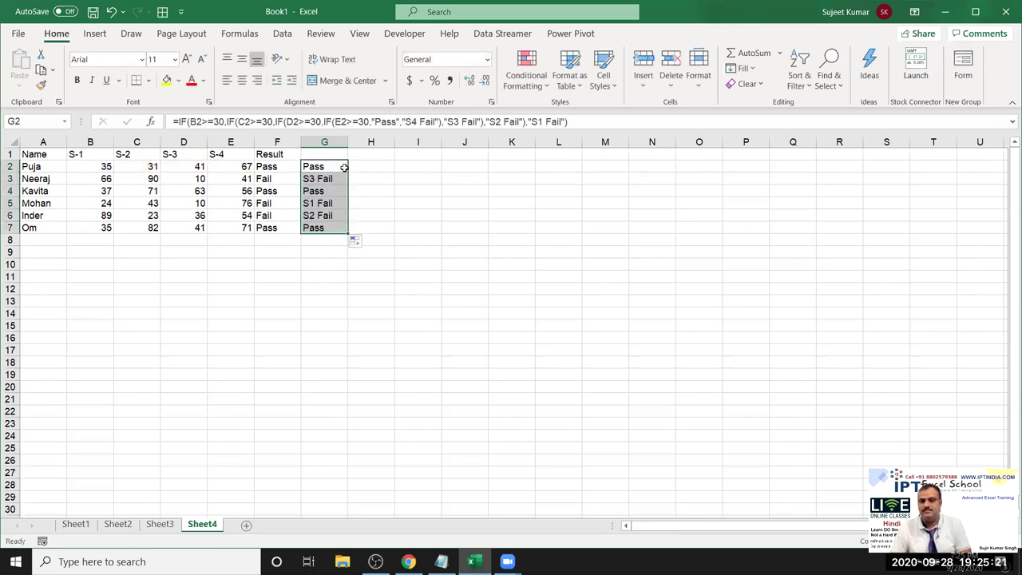
{"action": "double_click", "coordinate": [338, 166]}
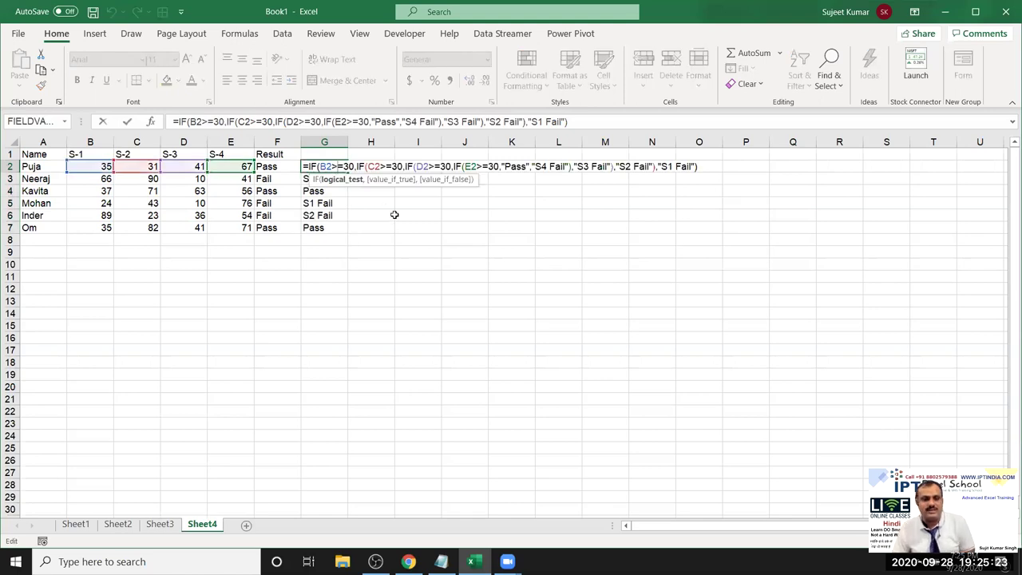
{"action": "left_click", "coordinate": [319, 166]}
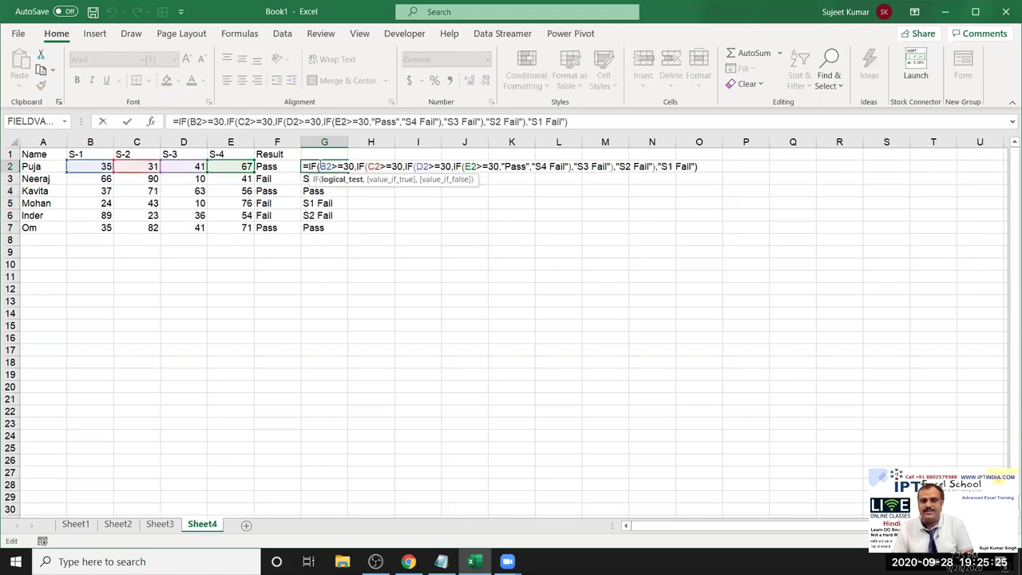
{"action": "left_click_drag", "start_coordinate": [320, 166], "coordinate": [358, 166]}
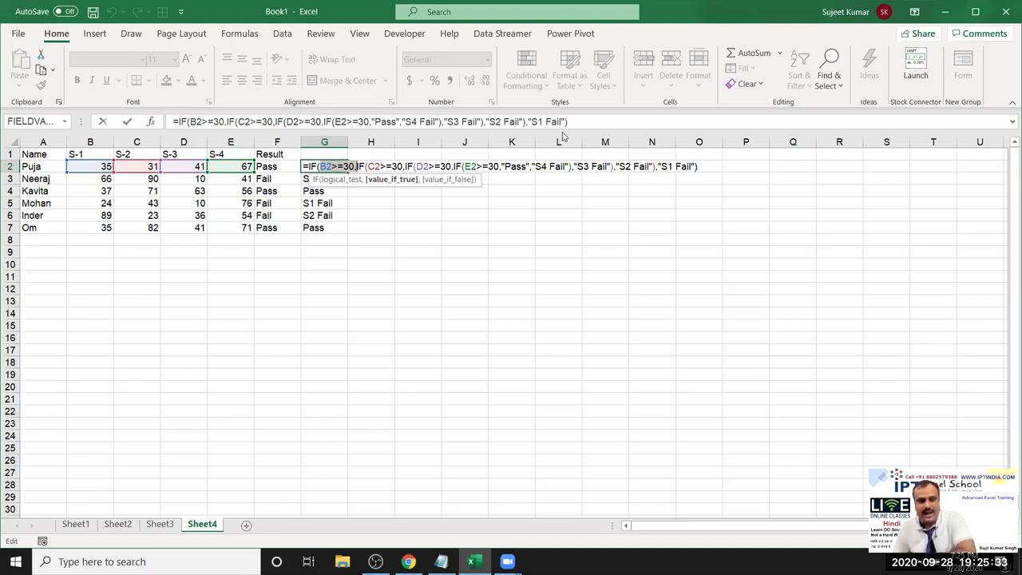
{"action": "left_click", "coordinate": [328, 166]}
{"action": "left_click_drag", "start_coordinate": [322, 167], "coordinate": [386, 158]}
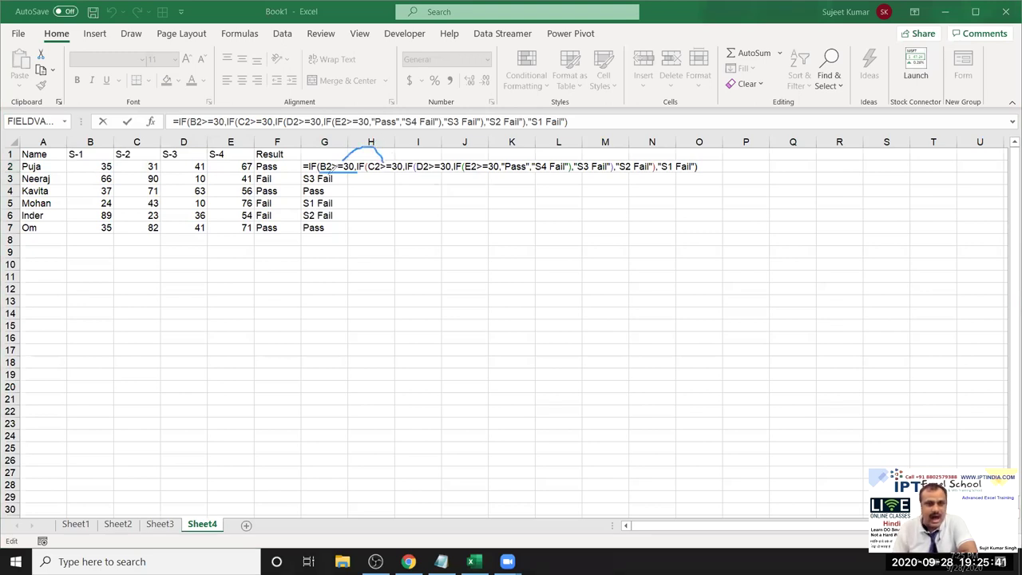
{"action": "left_click_drag", "start_coordinate": [337, 171], "coordinate": [387, 258]}
{"action": "left_click_drag", "start_coordinate": [469, 302], "coordinate": [694, 164]}
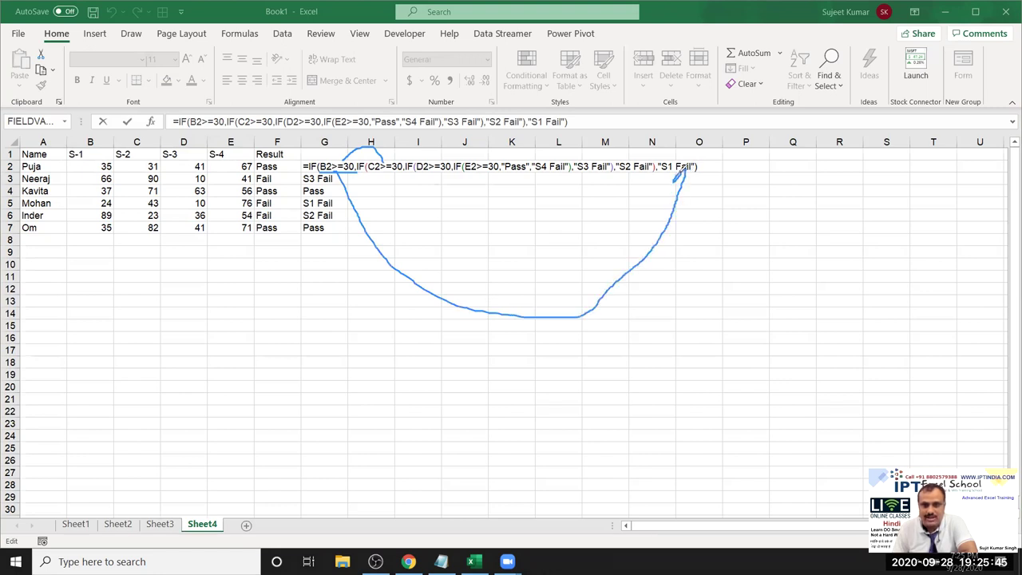
{"action": "left_click_drag", "start_coordinate": [685, 170], "coordinate": [693, 186]}
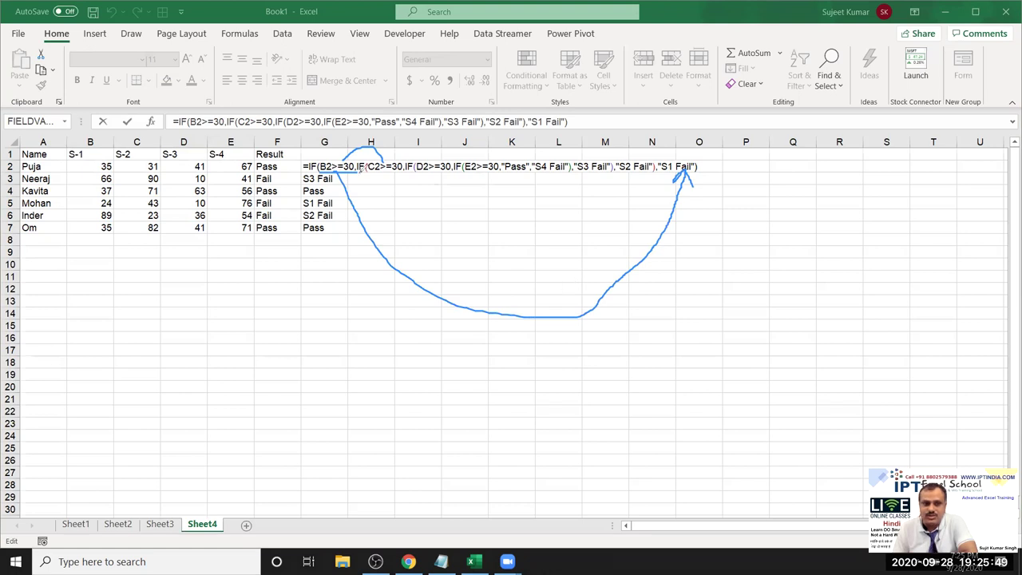
{"action": "left_click_drag", "start_coordinate": [366, 171], "coordinate": [439, 157]}
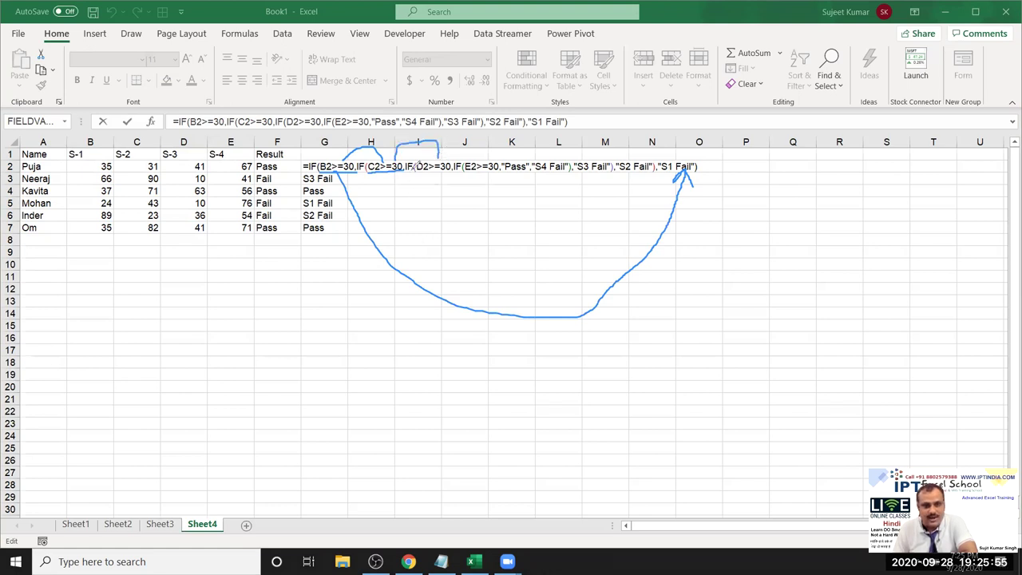
{"action": "mouse_move", "coordinate": [418, 165]}
{"action": "left_mouse_down"}
{"action": "mouse_move", "coordinate": [569, 290]}
{"action": "mouse_move", "coordinate": [639, 177]}
{"action": "left_mouse_up"}
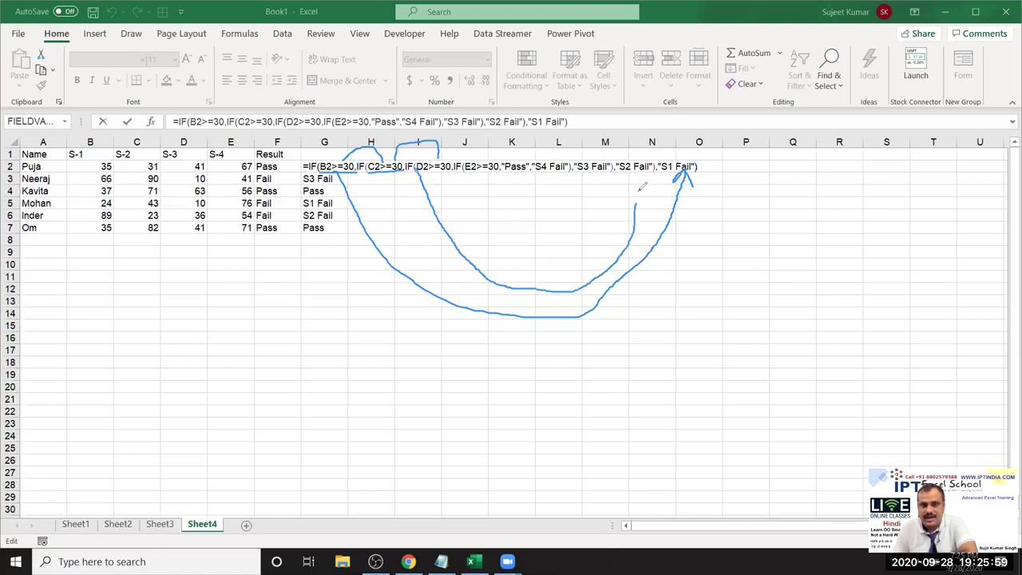
{"action": "left_click_drag", "start_coordinate": [631, 192], "coordinate": [642, 192]}
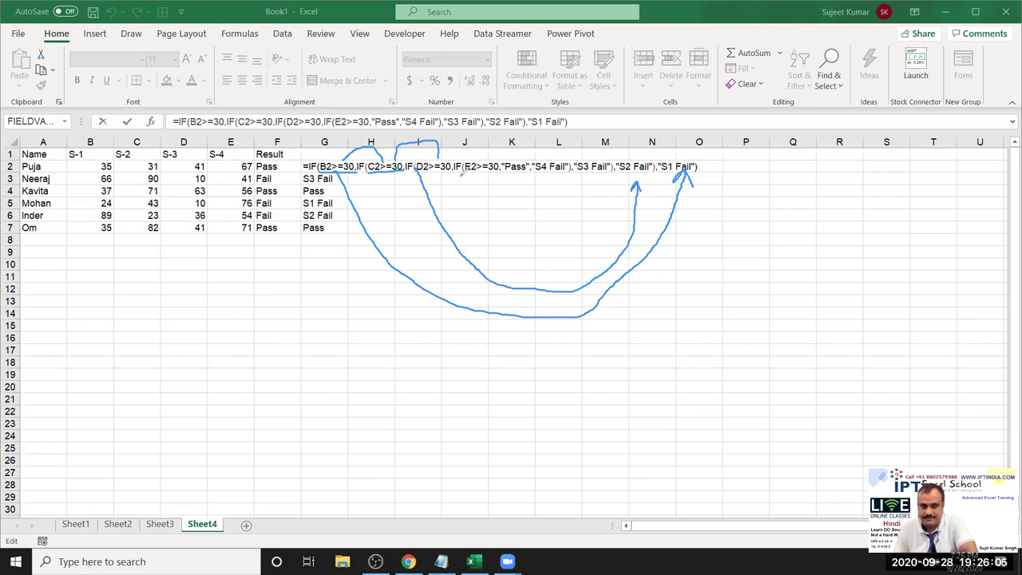
{"action": "left_click_drag", "start_coordinate": [435, 173], "coordinate": [489, 157]}
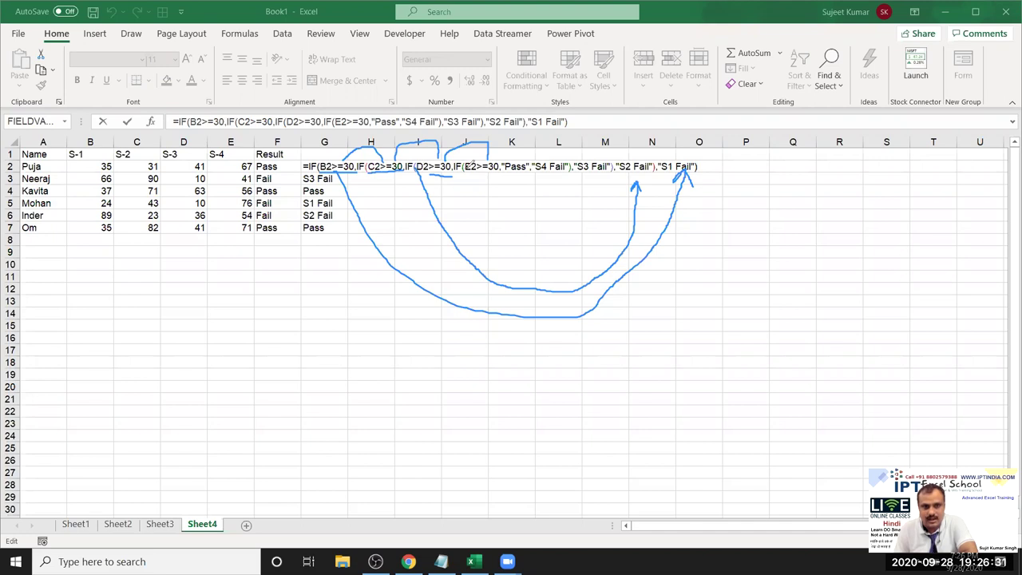
{"action": "mouse_move", "coordinate": [478, 169]}
{"action": "left_mouse_down"}
{"action": "mouse_move", "coordinate": [532, 198]}
{"action": "mouse_move", "coordinate": [553, 177]}
{"action": "left_mouse_up"}
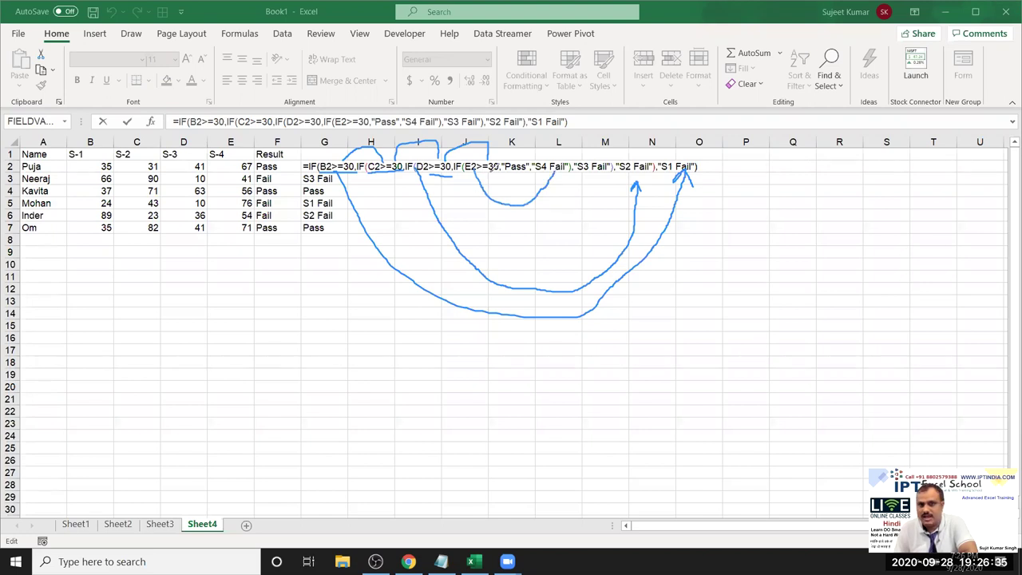
{"action": "left_click_drag", "start_coordinate": [492, 163], "coordinate": [527, 156]}
{"action": "mouse_move", "coordinate": [393, 168]}
{"action": "left_mouse_down"}
{"action": "mouse_move", "coordinate": [437, 253]}
{"action": "mouse_move", "coordinate": [574, 288]}
{"action": "mouse_move", "coordinate": [645, 258]}
{"action": "mouse_move", "coordinate": [655, 238]}
{"action": "mouse_move", "coordinate": [629, 195]}
{"action": "mouse_move", "coordinate": [656, 171]}
{"action": "left_mouse_up"}
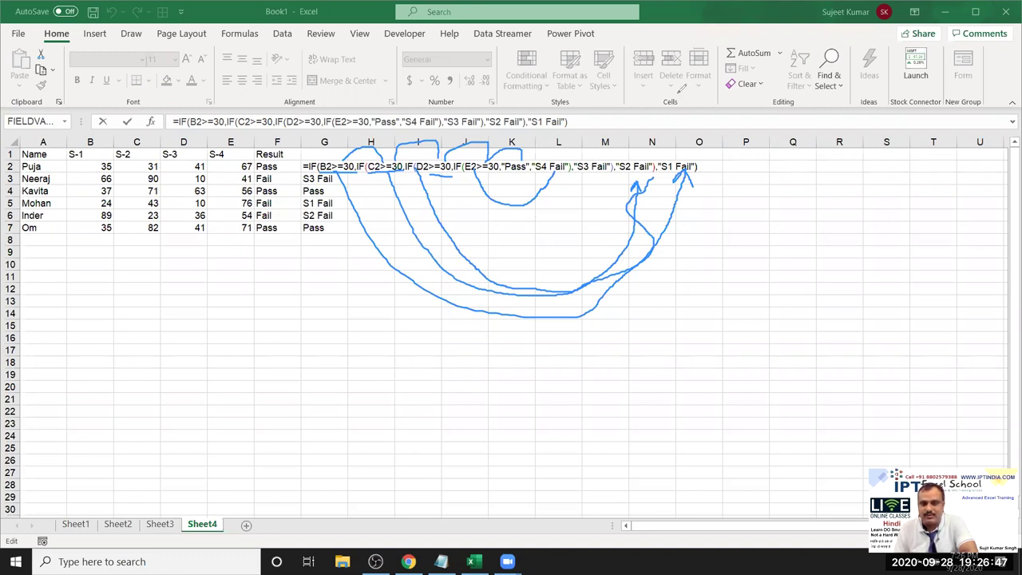
{"action": "key", "text": "e"}
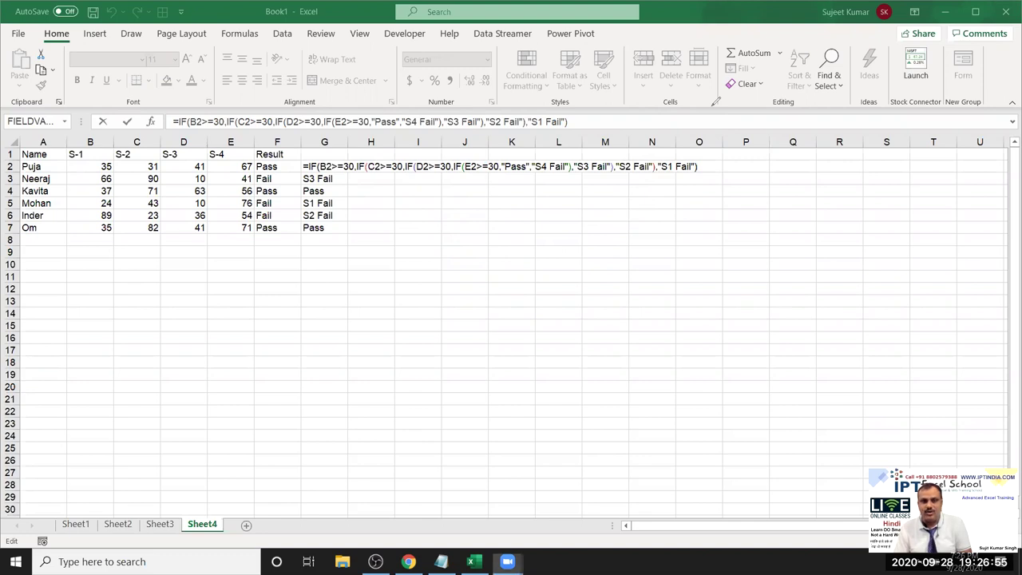
- Enter =IF(B2>=30,"Pass","S1 Fail") in H2, which shows Pass
{"action": "key", "text": "ctrl+Return"}
{"action": "left_click", "coordinate": [383, 169]}
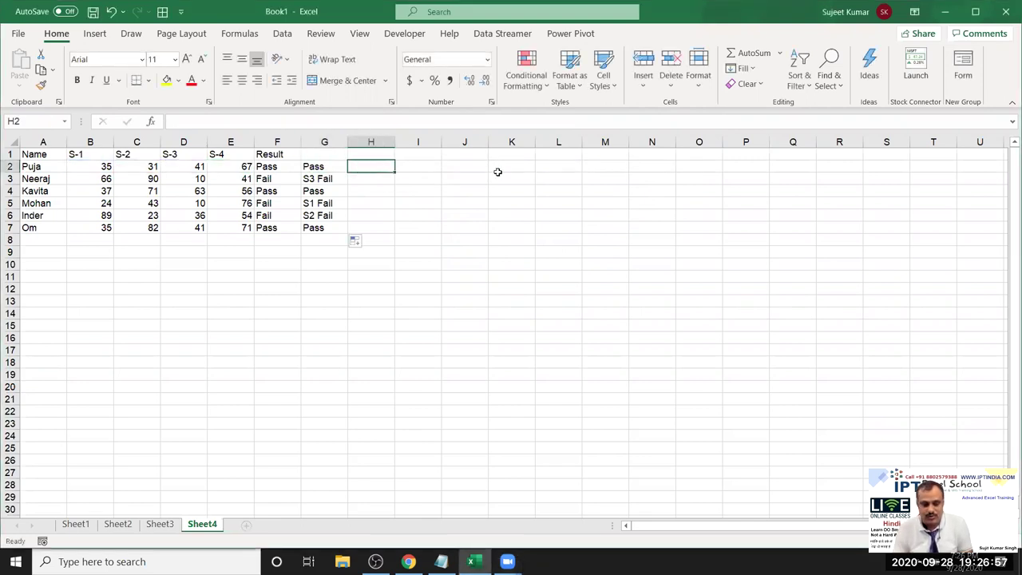
{"action": "type", "text": "=if"}
{"action": "key", "text": "Tab"}
{"action": "left_click", "coordinate": [96, 165]}
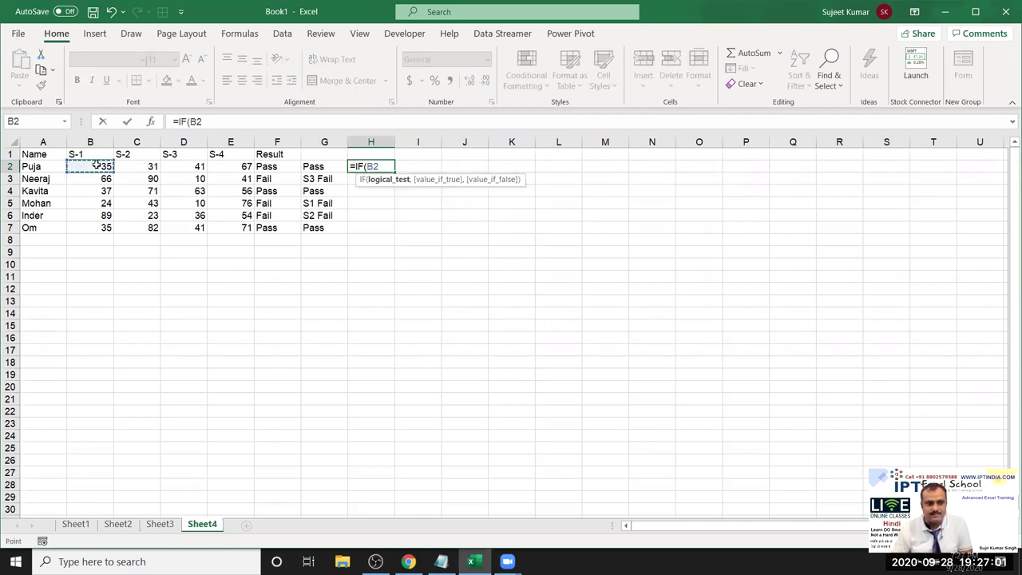
{"action": "type", "text": ">"}
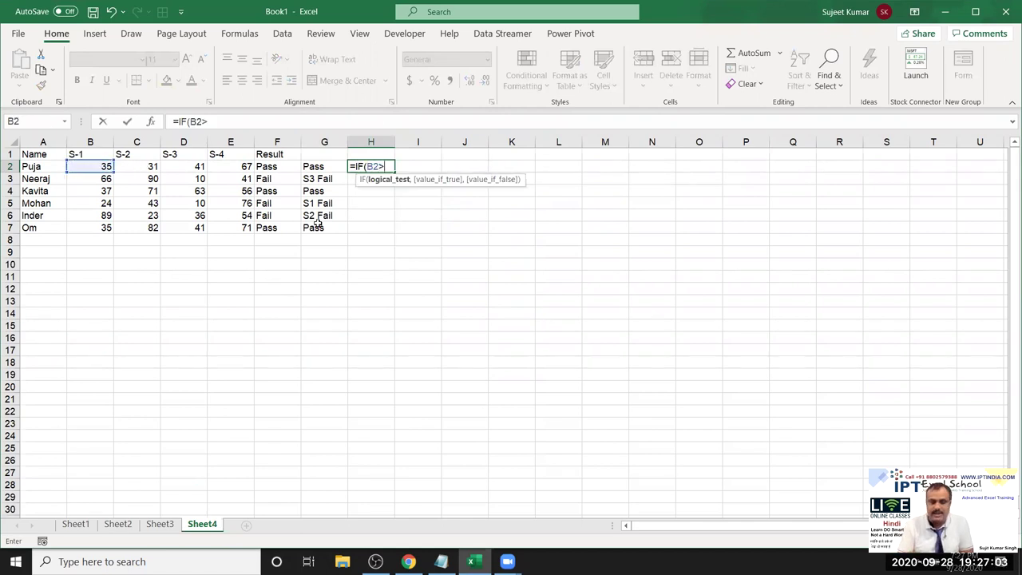
{"action": "type", "text": "=30"}
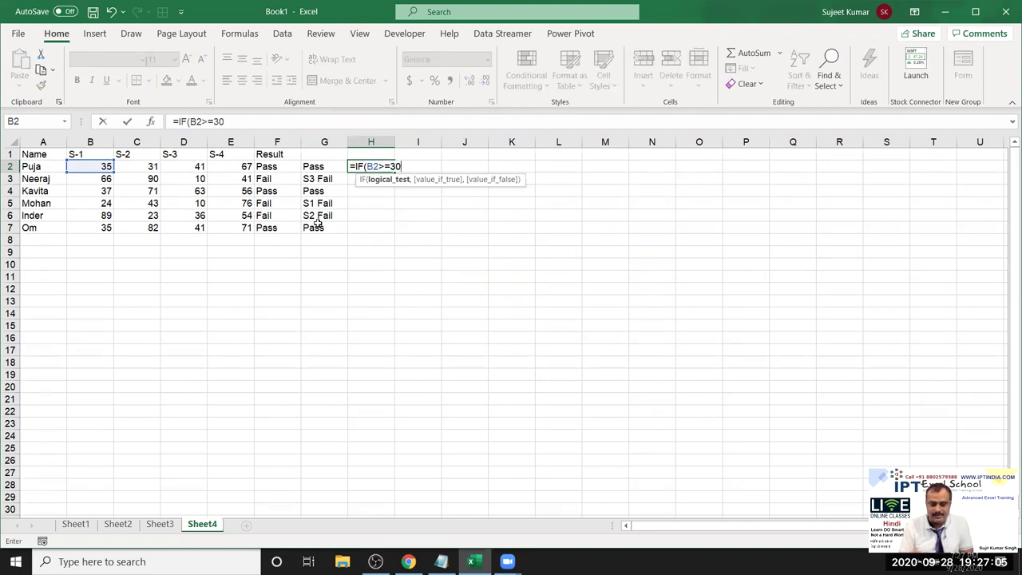
{"action": "type", "text": ",\"Pass\",\"S1 "}
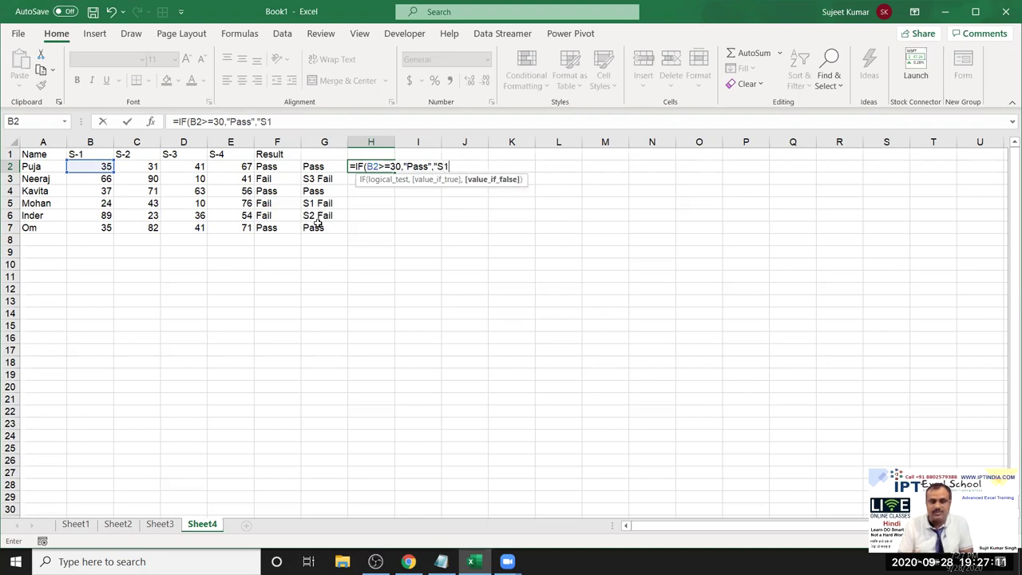
{"action": "type", "text": "Fail\")"}
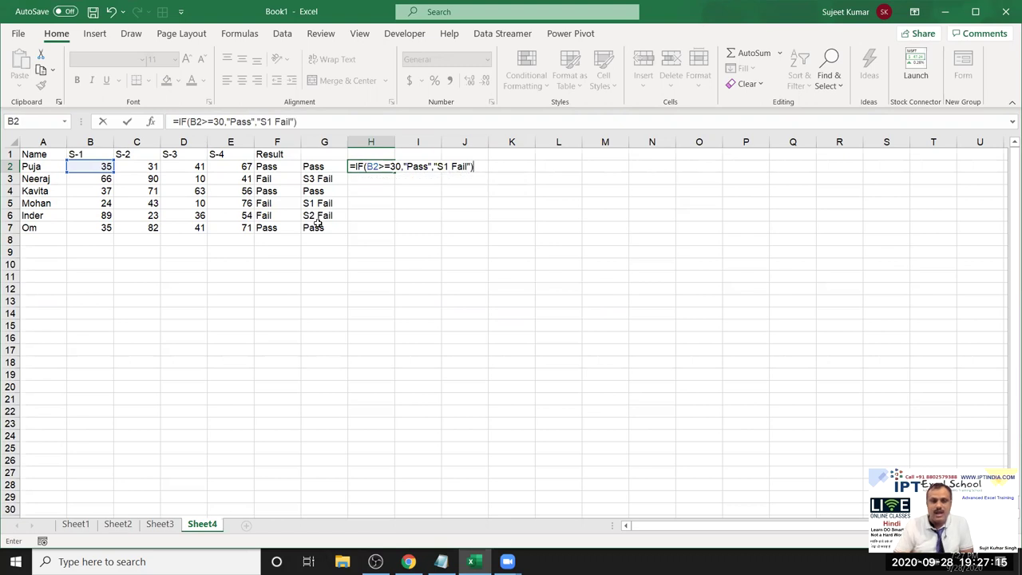
{"action": "key", "text": "Return"}
{"action": "key", "text": "Up"}
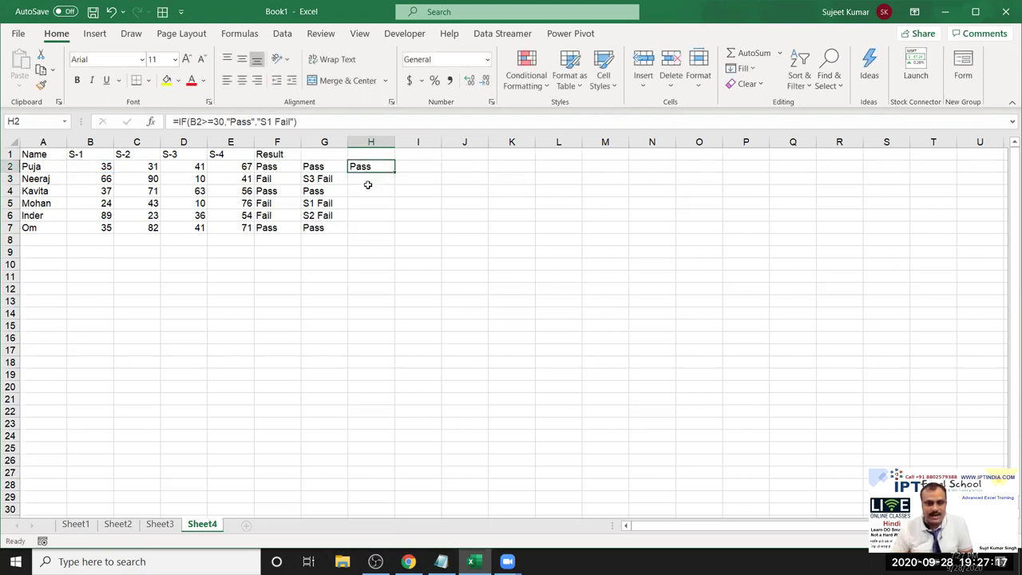
- Replace H2's Pass result with IF(C2>=30,"Pass","S2 Fail") to add the S-2 check
{"action": "double_click", "coordinate": [365, 171]}
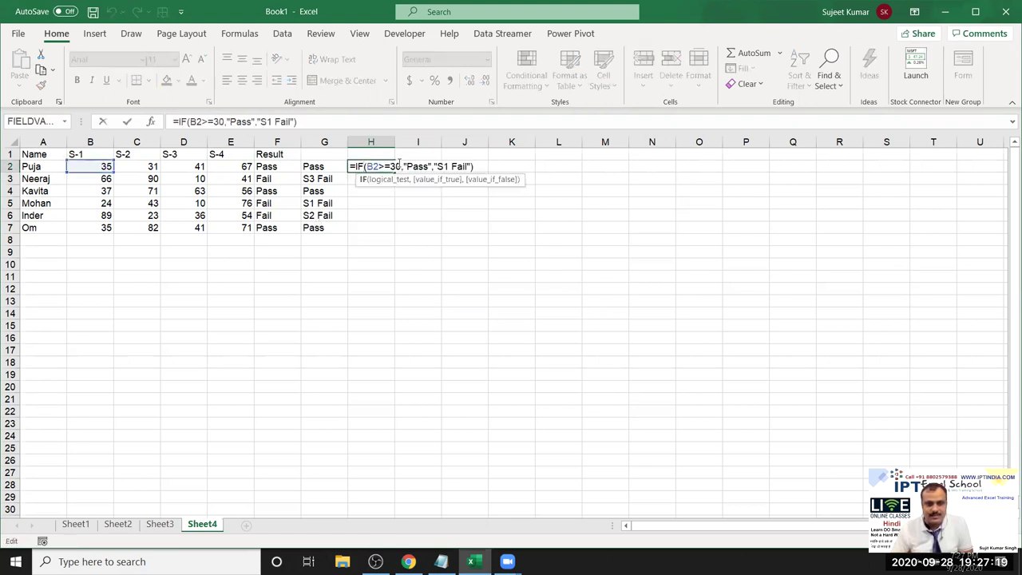
{"action": "left_click", "coordinate": [409, 166]}
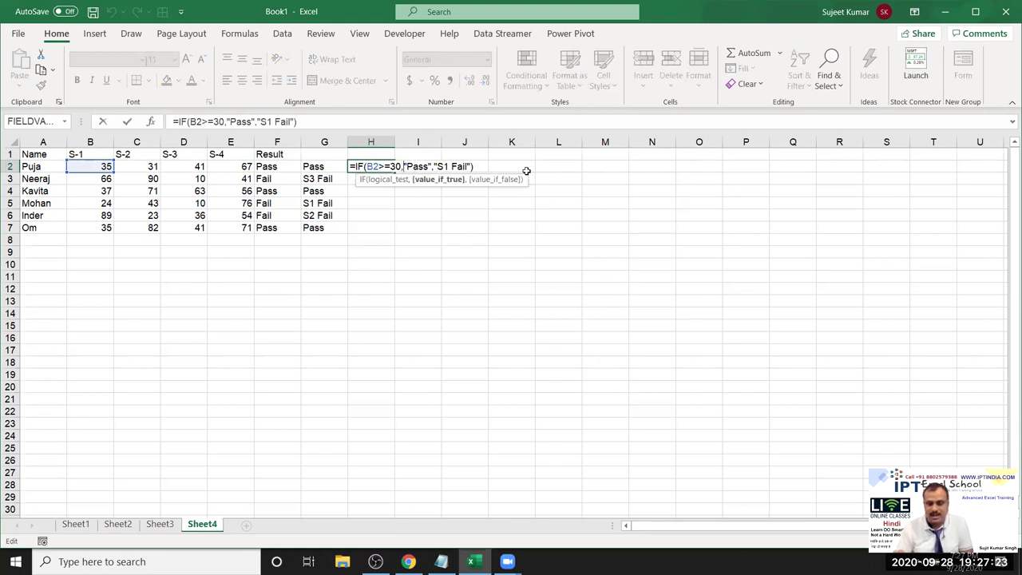
{"action": "key", "text": "BackSpace"}
{"action": "key", "text": "BackSpace"}
{"action": "key", "text": "BackSpace"}
{"action": "key", "text": "BackSpace"}
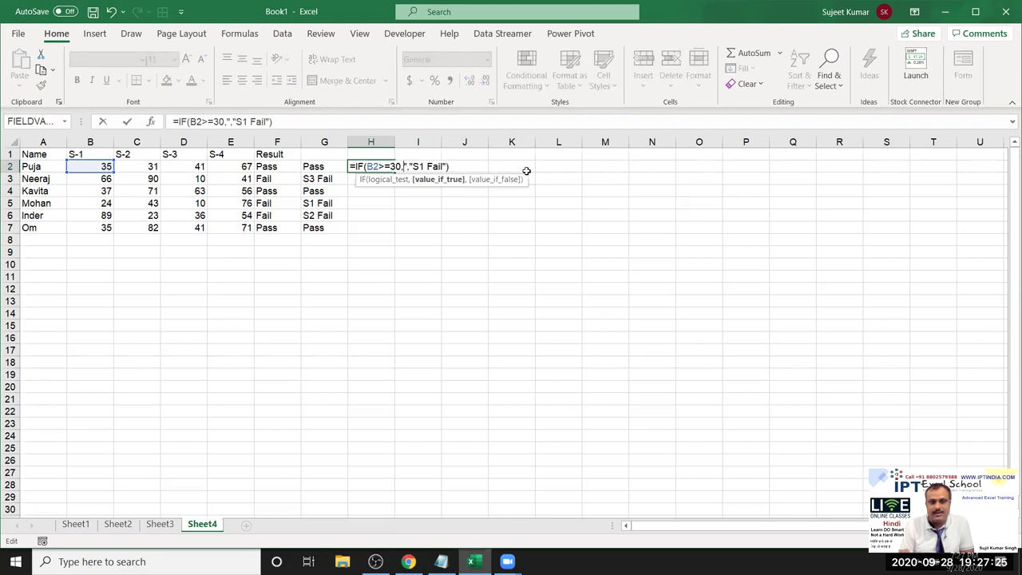
{"action": "key", "text": "BackSpace"}
{"action": "key", "text": "Delete"}
{"action": "type", "text": "IF("}
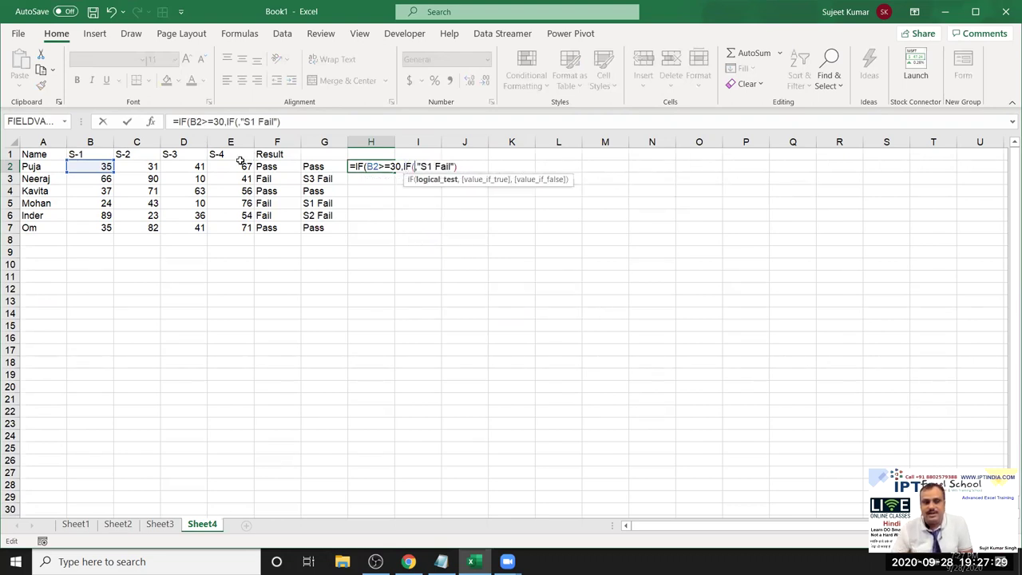
{"action": "left_click", "coordinate": [139, 165]}
{"action": "type", "text": ">=30,\"Pass\",\"S"}
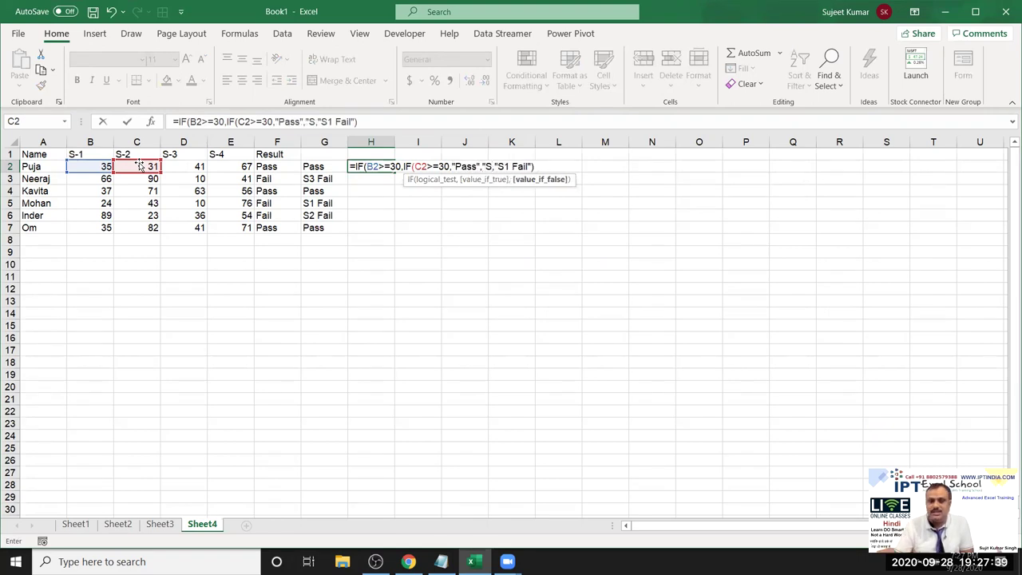
{"action": "type", "text": "2 Fail\")"}
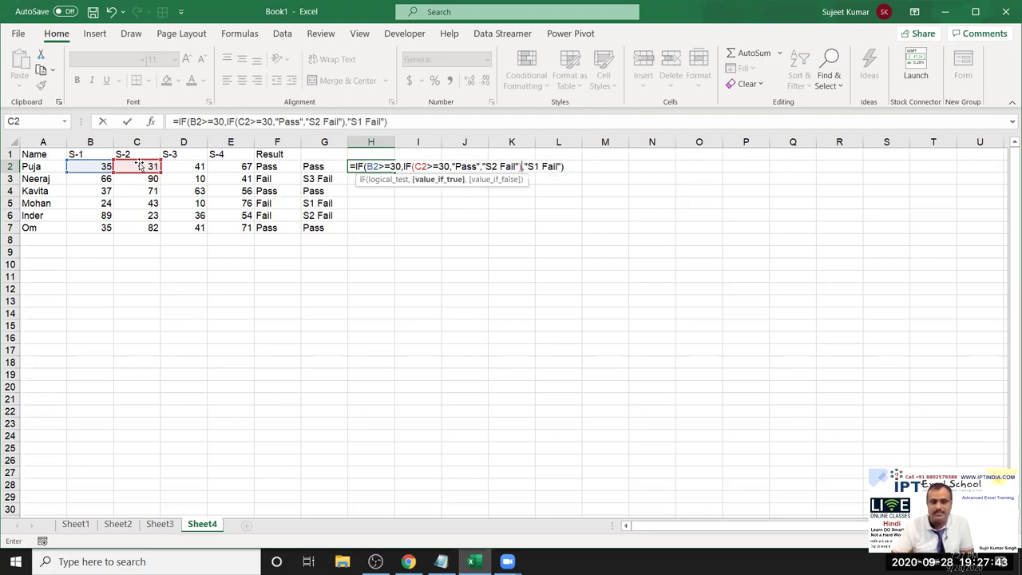
{"action": "key", "text": "Return"}
{"action": "key", "text": "Up"}
- Replace the inner Pass with IF(D2>=30,"Pass") to add the S-3 check
{"action": "key", "text": "F2"}
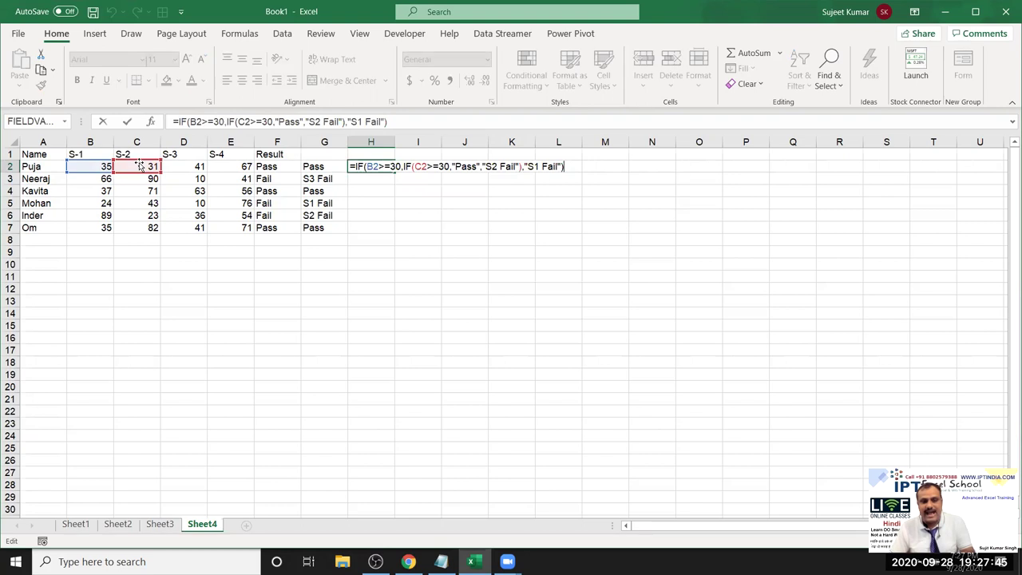
{"action": "double_click", "coordinate": [464, 166]}
{"action": "key", "text": "BackSpace"}
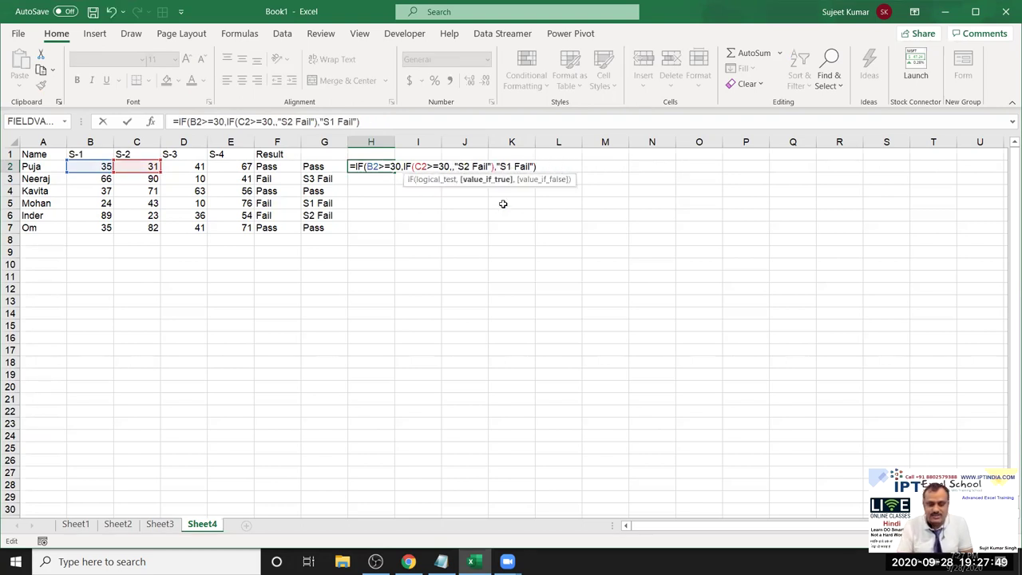
{"action": "type", "text": "IF("}
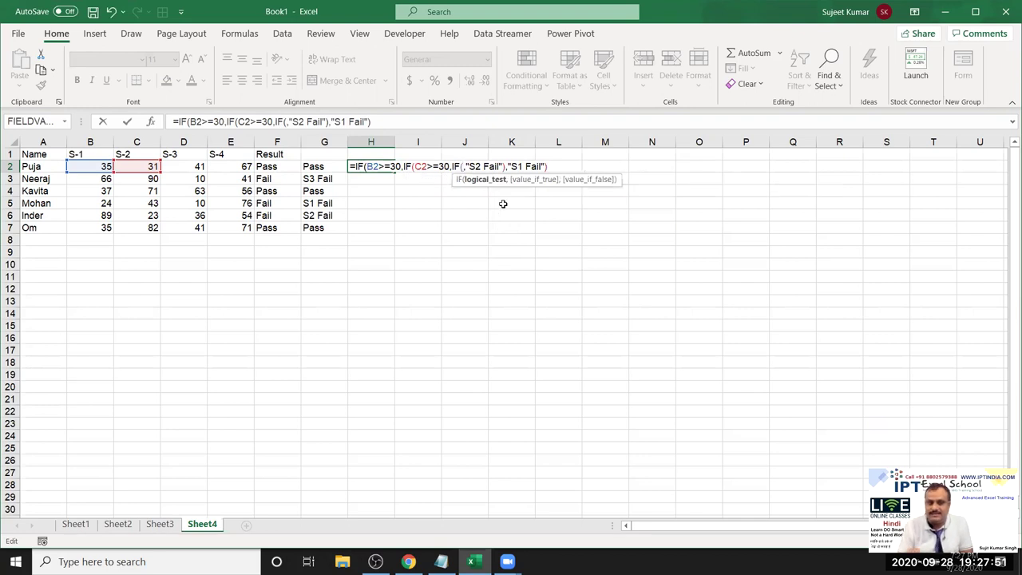
{"action": "left_click", "coordinate": [184, 166]}
{"action": "type", "text": ">=30,\"Pass\""}
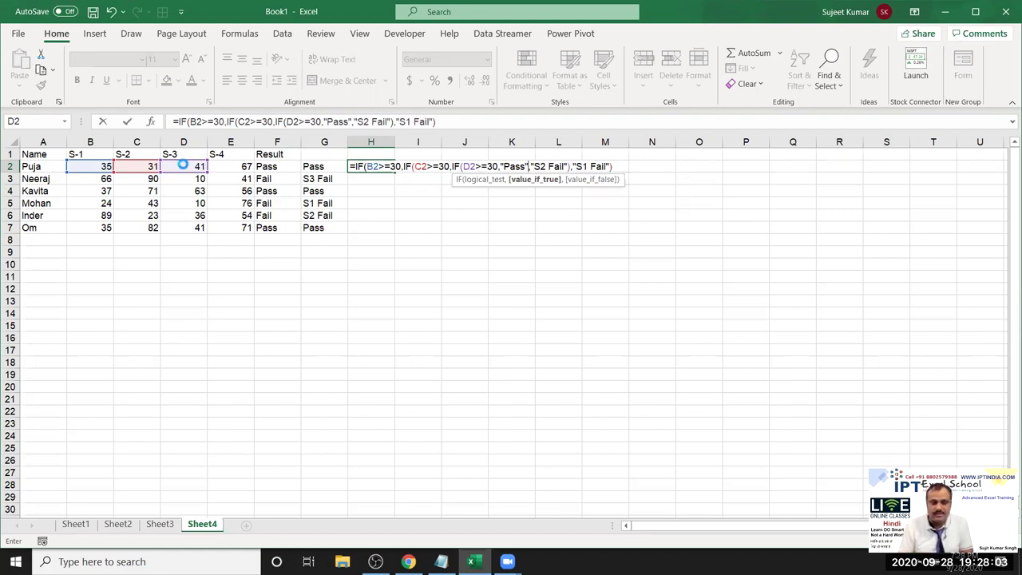
{"action": "key", "text": "Return"}
{"action": "key", "text": "Return"}
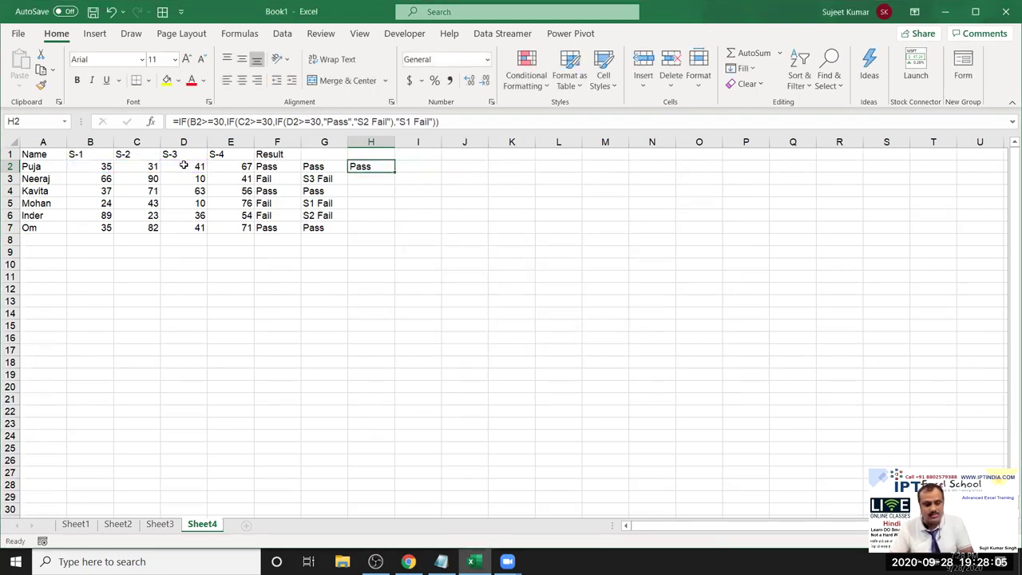
{"action": "key", "text": "F2"}
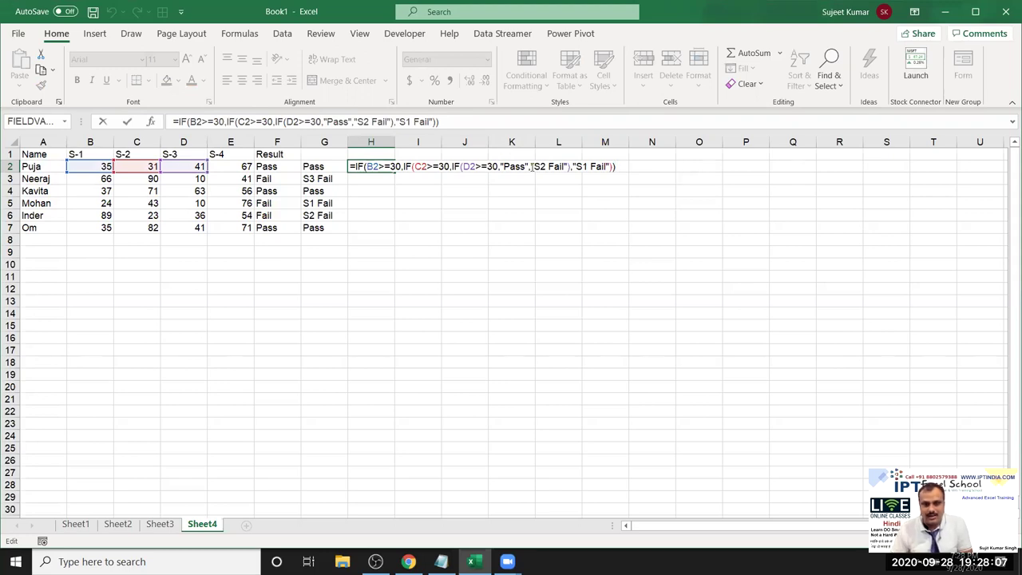
- Insert "S3 Fail" as the false result of H2's D2>=30 test and commit, keeping Pass
{"action": "left_click", "coordinate": [532, 166]}
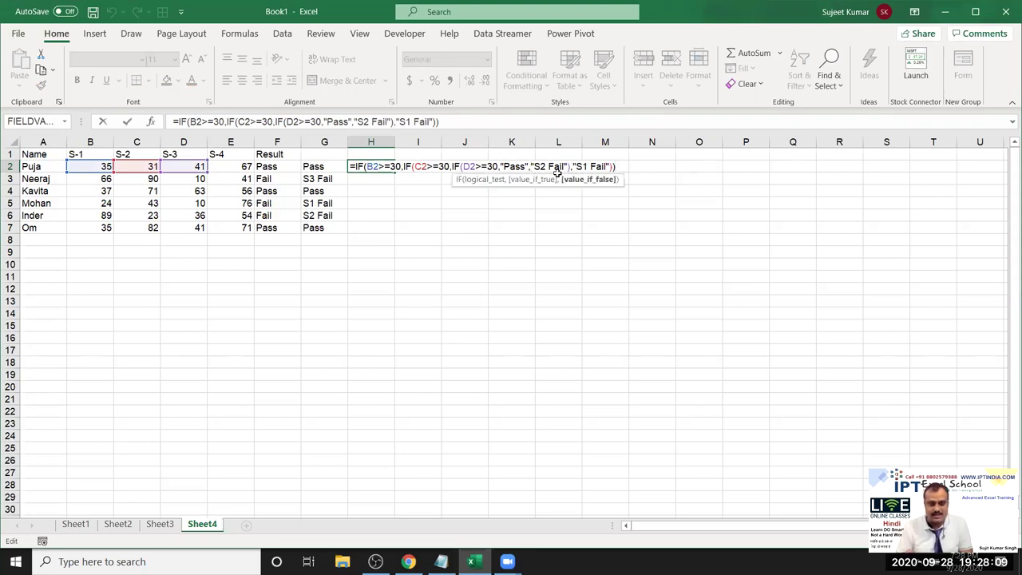
{"action": "type", "text": "S3"}
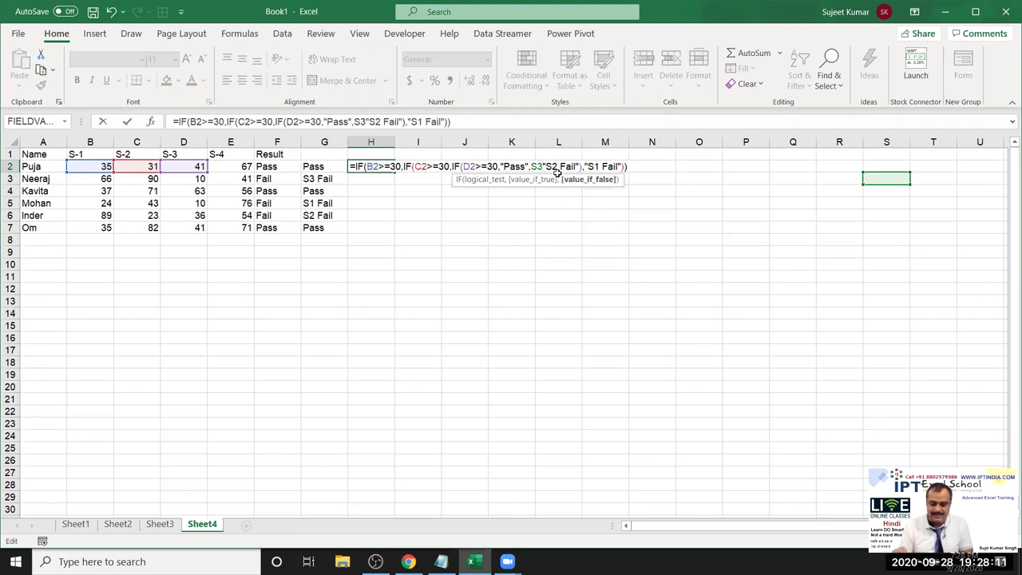
{"action": "key", "text": "BackSpace"}
{"action": "key", "text": "BackSpace"}
{"action": "type", "text": "\"S3 Fail\"),\"S2 Fail\"),"}
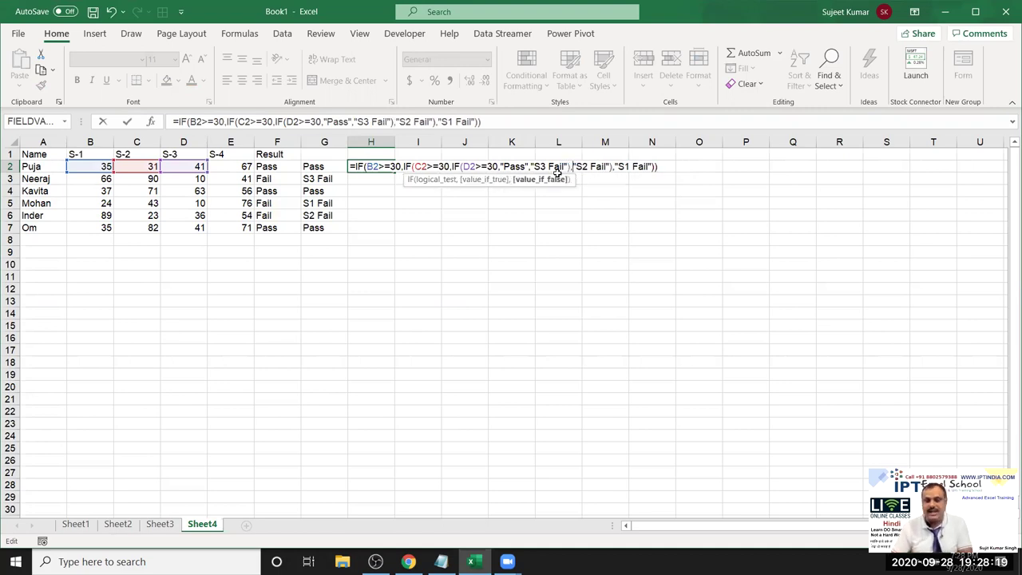
{"action": "key", "text": "Return"}
{"action": "key", "text": "Return"}
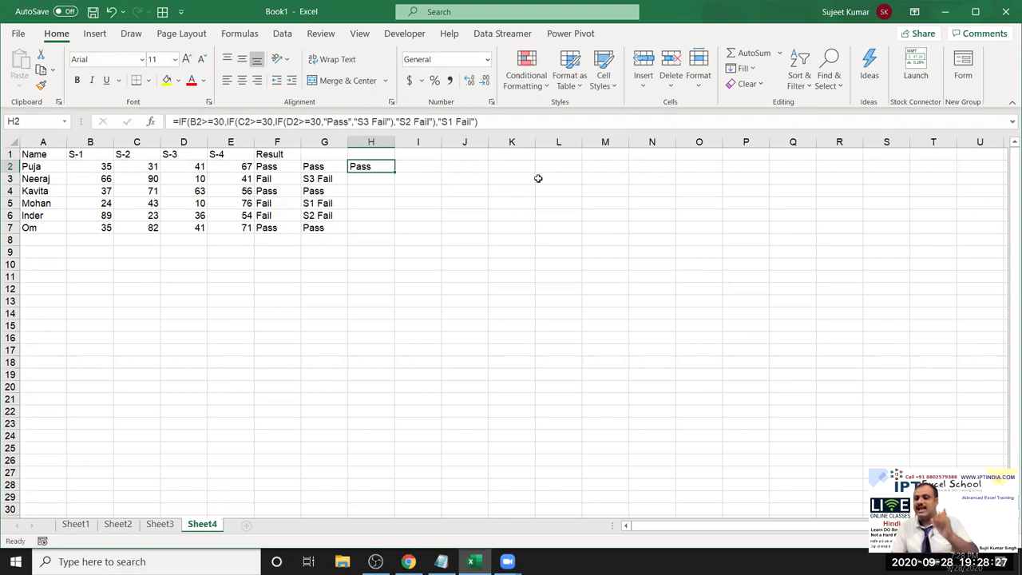
{"action": "left_click", "coordinate": [267, 171]}
- Inspect F6's AND formula, then open G3 and highlight its B3, C3 and D3 tests
{"action": "left_click", "coordinate": [270, 213]}
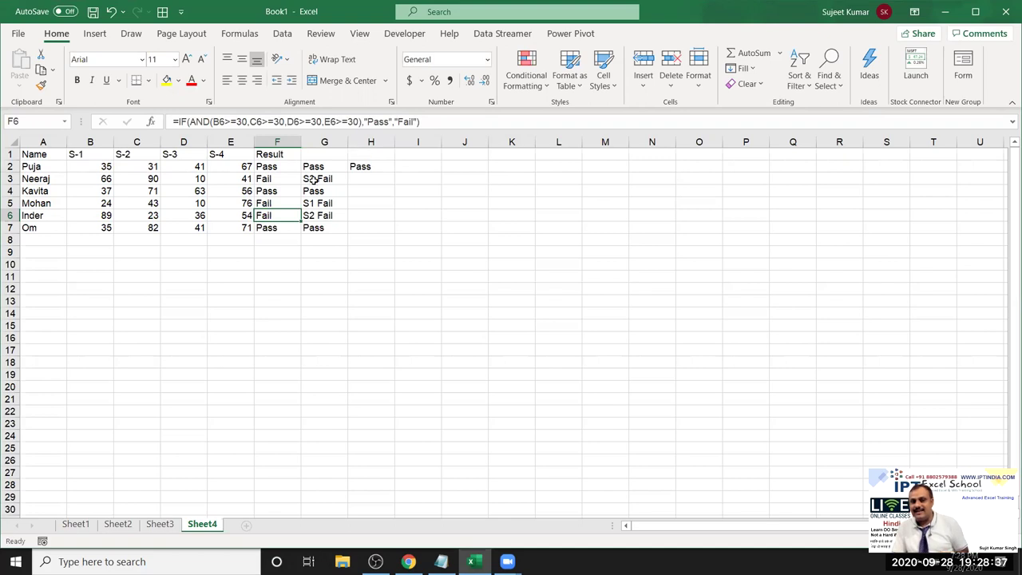
{"action": "left_click", "coordinate": [315, 180]}
{"action": "double_click", "coordinate": [316, 181]}
{"action": "left_click_drag", "start_coordinate": [335, 181], "coordinate": [346, 180]}
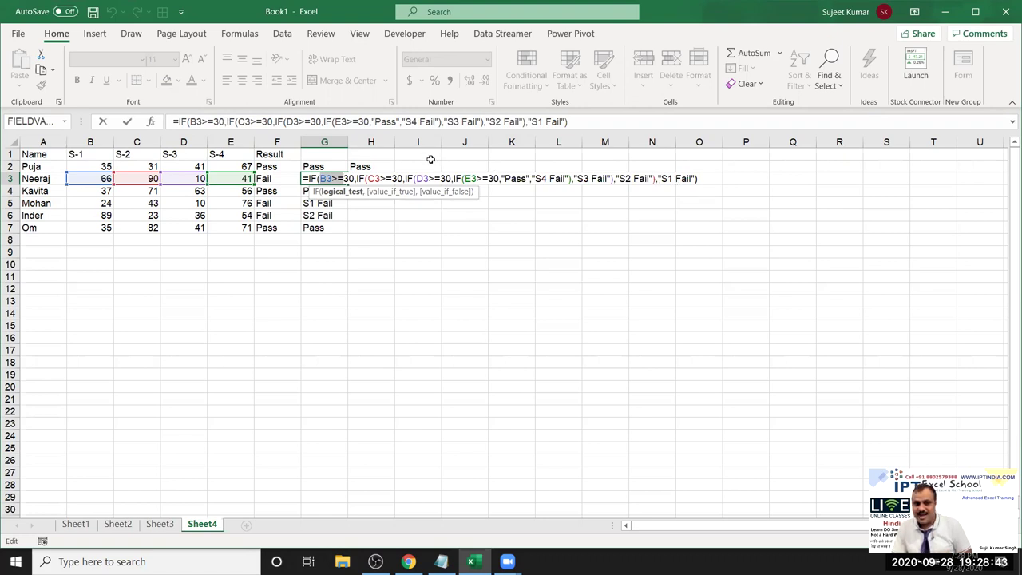
{"action": "left_click_drag", "start_coordinate": [373, 178], "coordinate": [386, 179]}
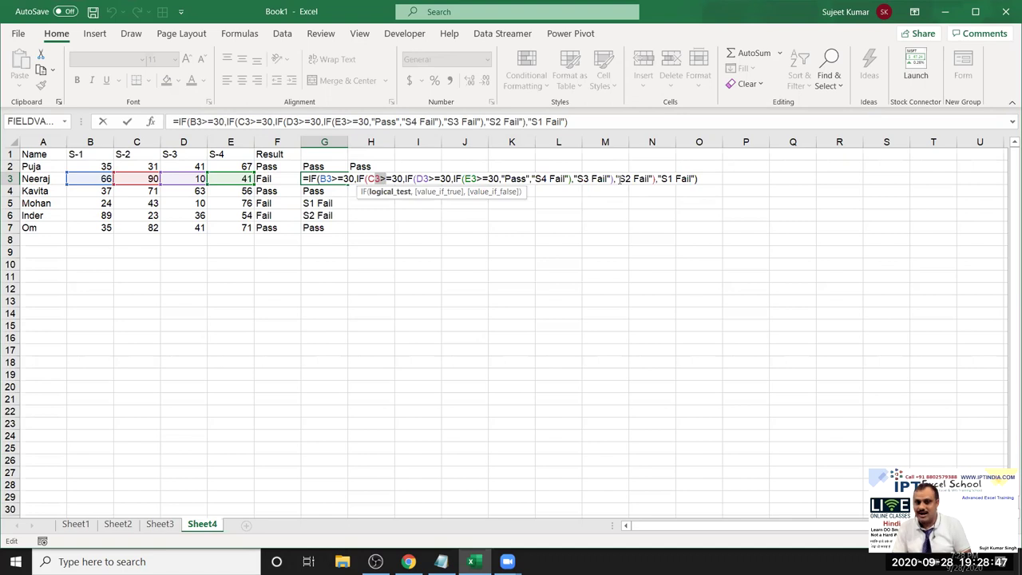
{"action": "left_click_drag", "start_coordinate": [415, 179], "coordinate": [435, 179]}
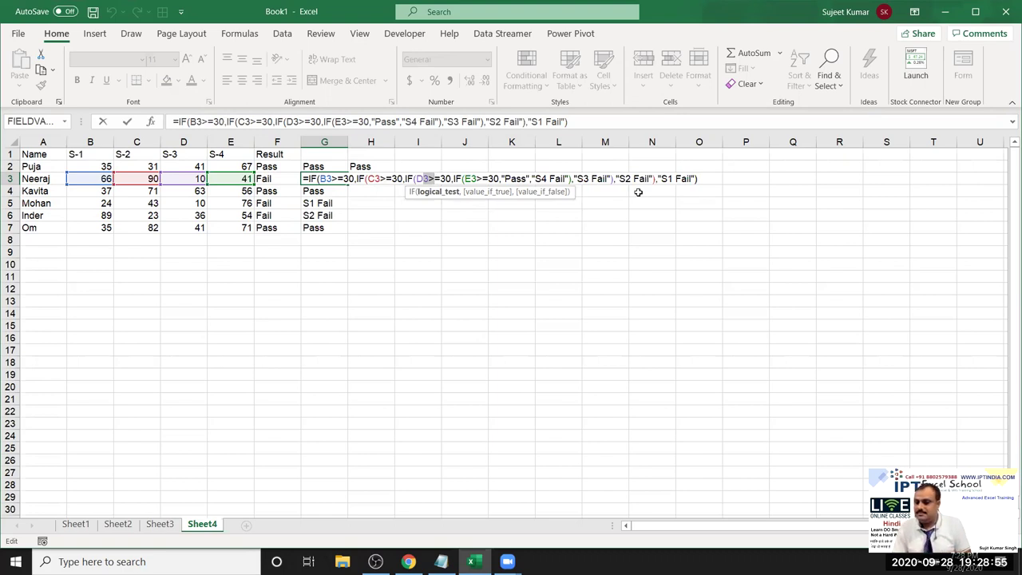
{"action": "key", "text": "Escape"}
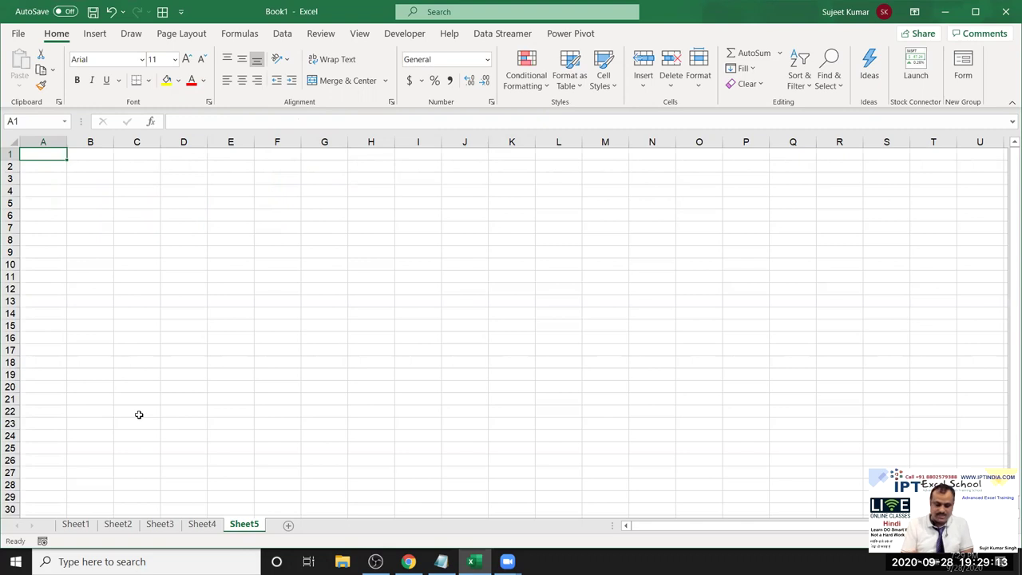
- Enter Sat in A1 and fill the weekday series down to A26
{"action": "type", "text": "Sat"}
{"action": "key", "text": "Return"}
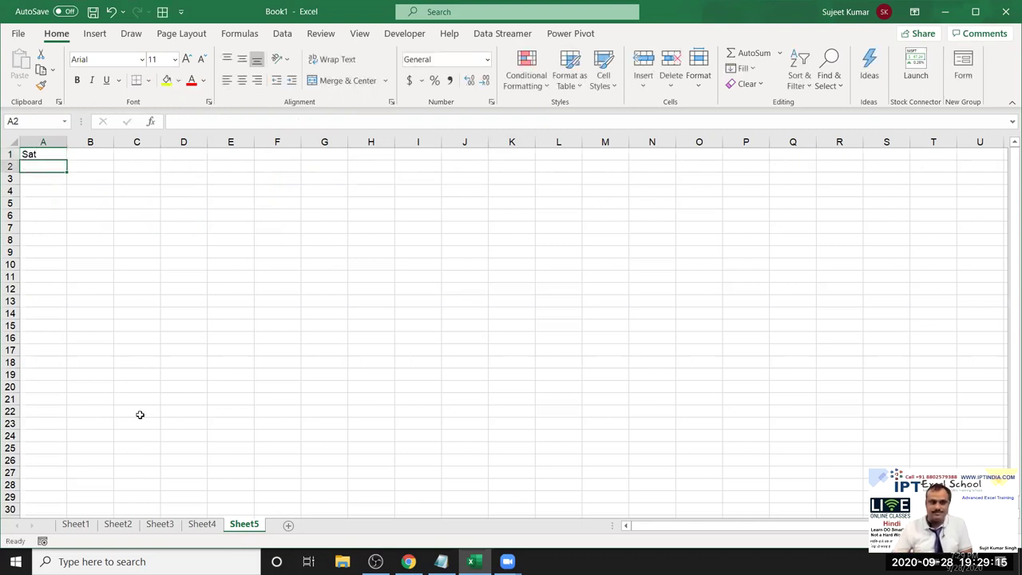
{"action": "left_click", "coordinate": [56, 157]}
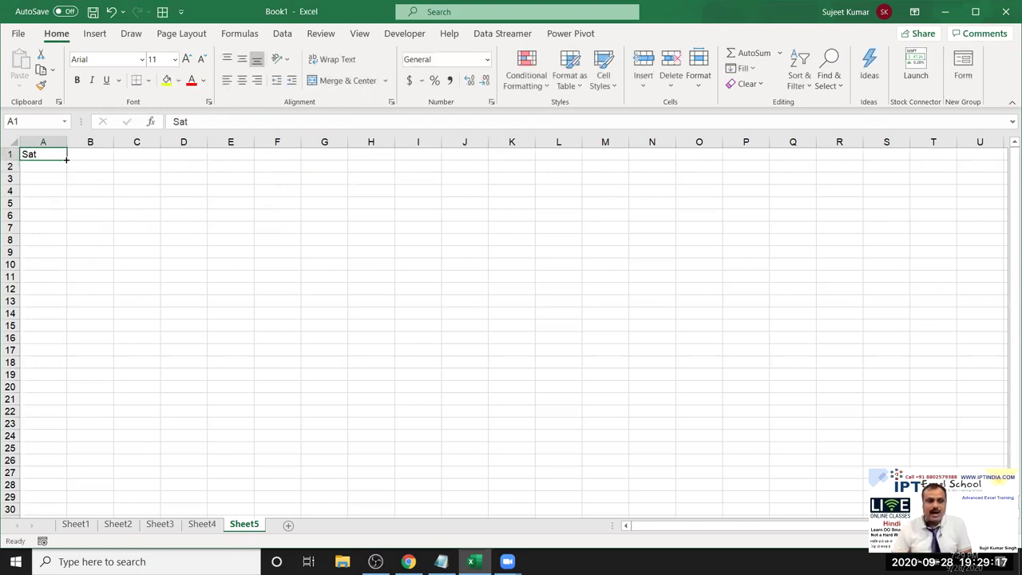
{"action": "left_click_drag", "start_coordinate": [67, 160], "coordinate": [44, 461]}
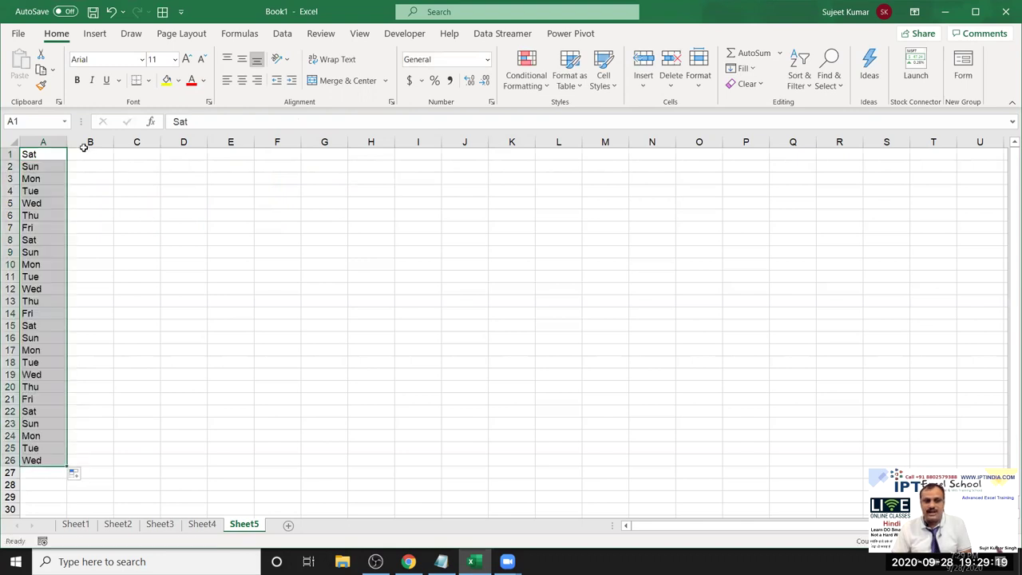
- Select B1 and begin a formula with =
{"action": "left_click", "coordinate": [104, 239]}
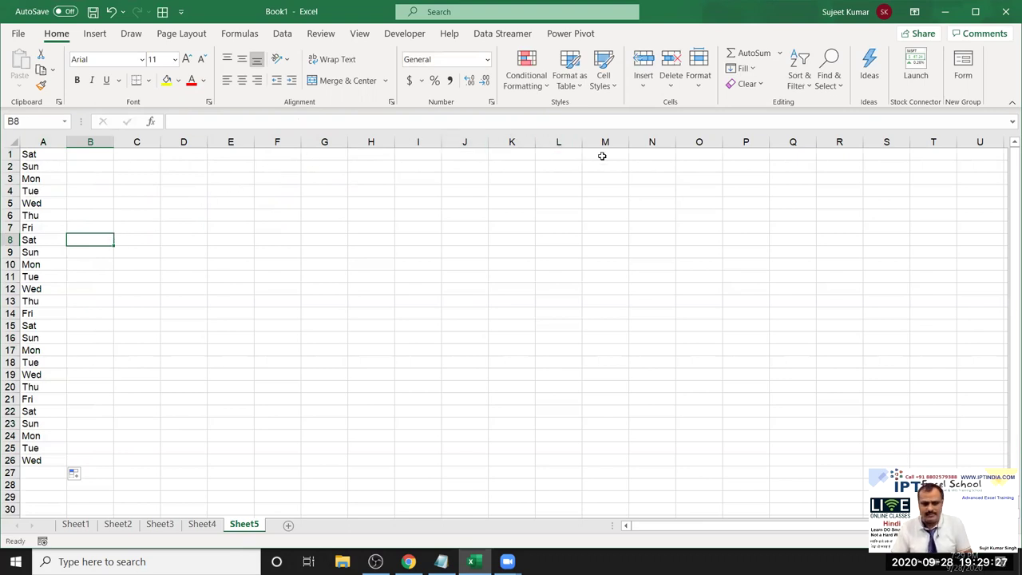
{"action": "left_click", "coordinate": [88, 159]}
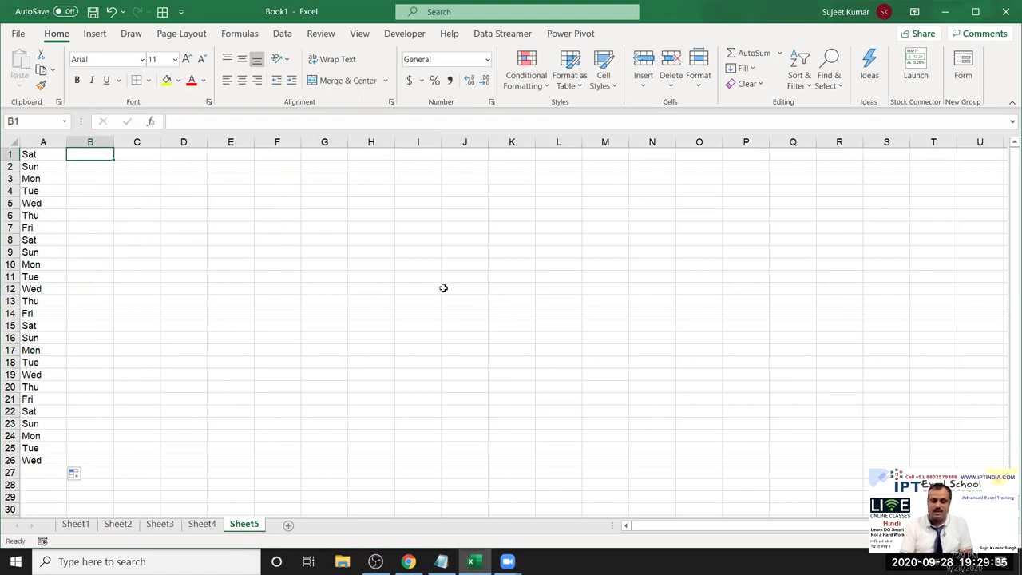
{"action": "type", "text": "="}
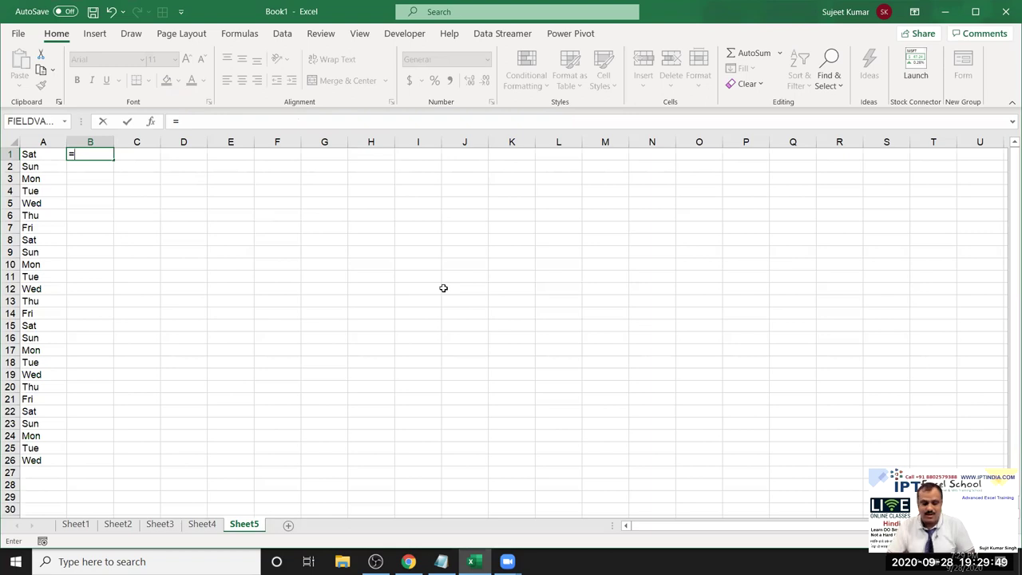
- Enter =OR(A1="sat",A1="Sun") in B1 so it returns TRUE for Sat
{"action": "type", "text": "or"}
{"action": "key", "text": "Tab"}
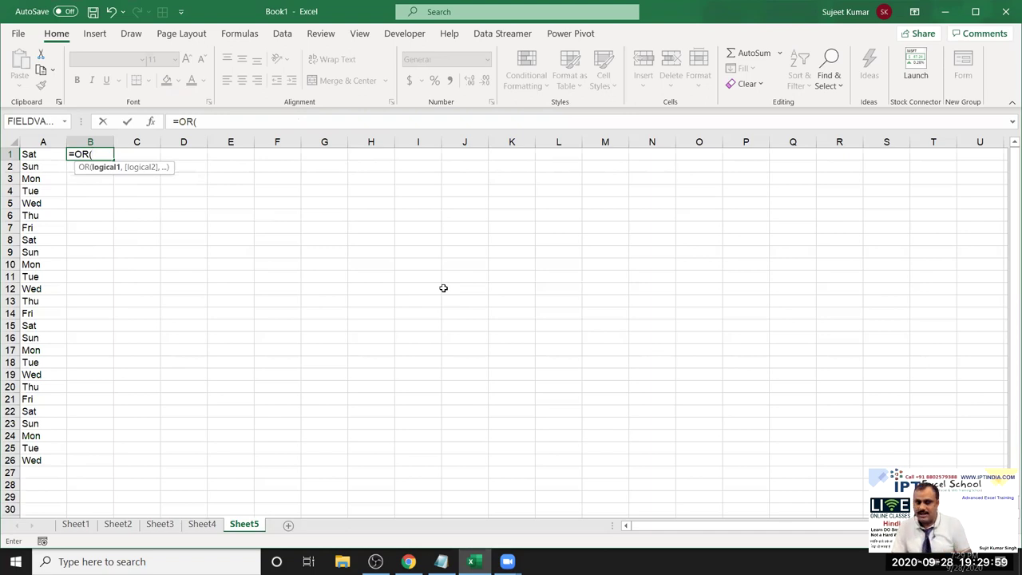
{"action": "left_click", "coordinate": [40, 157]}
{"action": "type", "text": "=\"sat\""}
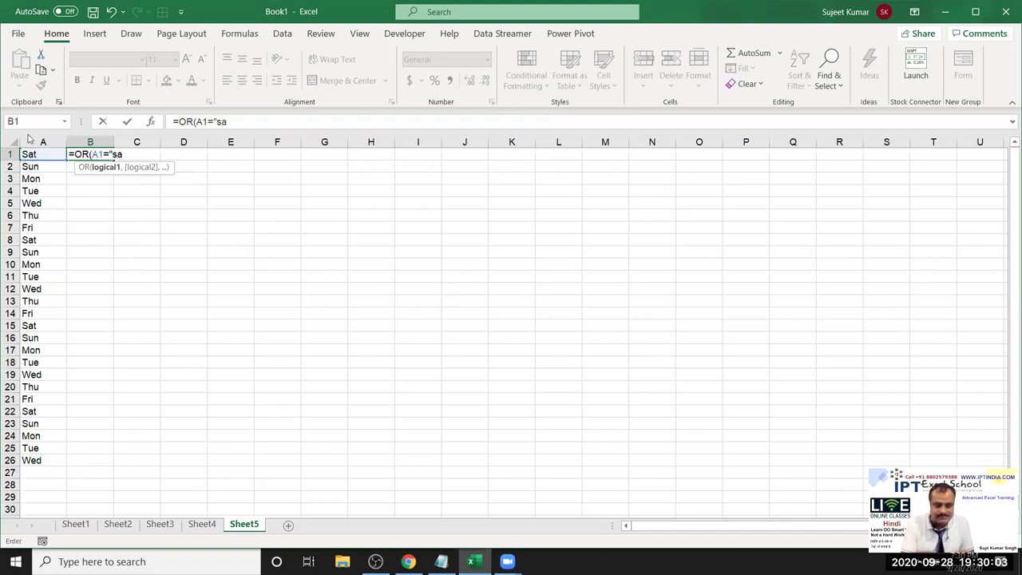
{"action": "type", "text": ","}
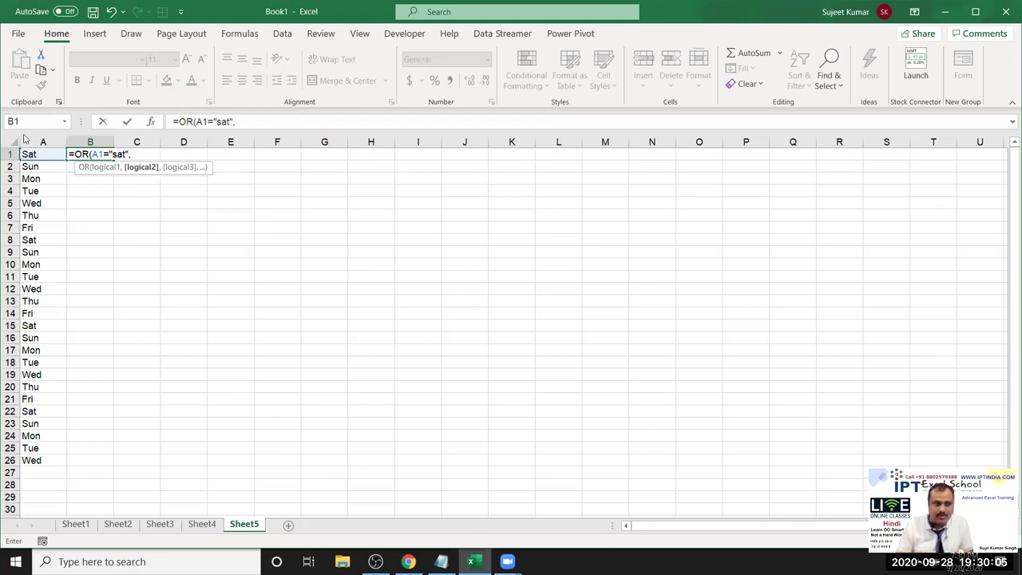
{"action": "left_click", "coordinate": [28, 154]}
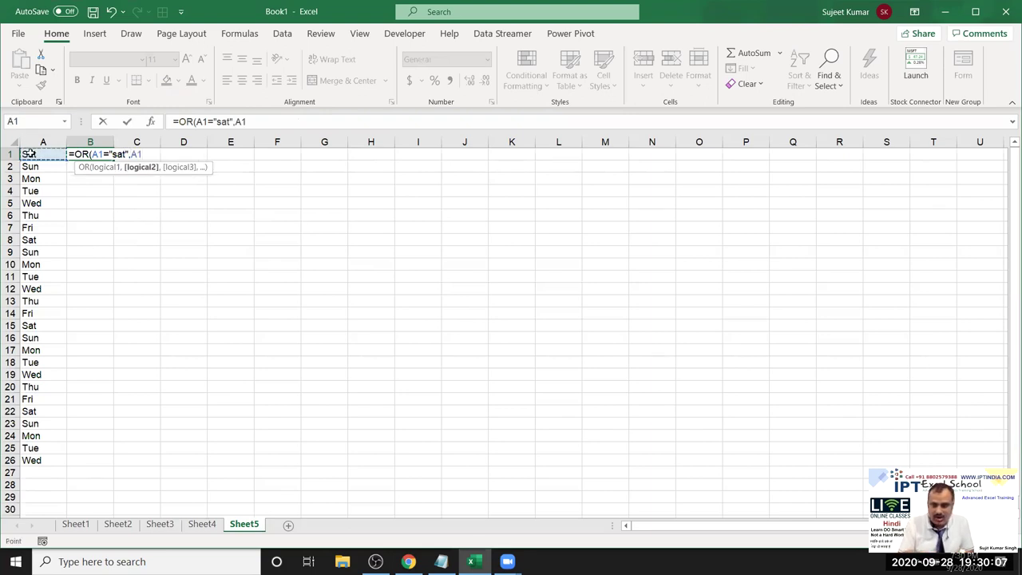
{"action": "type", "text": "=\"Sun\""}
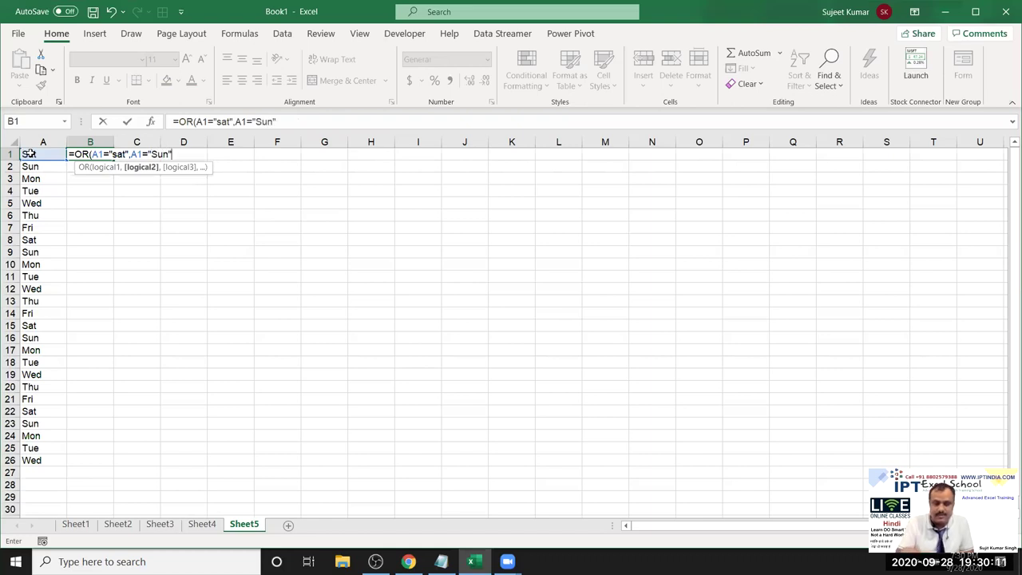
{"action": "type", "text": ")"}
{"action": "key", "text": "Return"}
{"action": "left_click", "coordinate": [106, 153]}
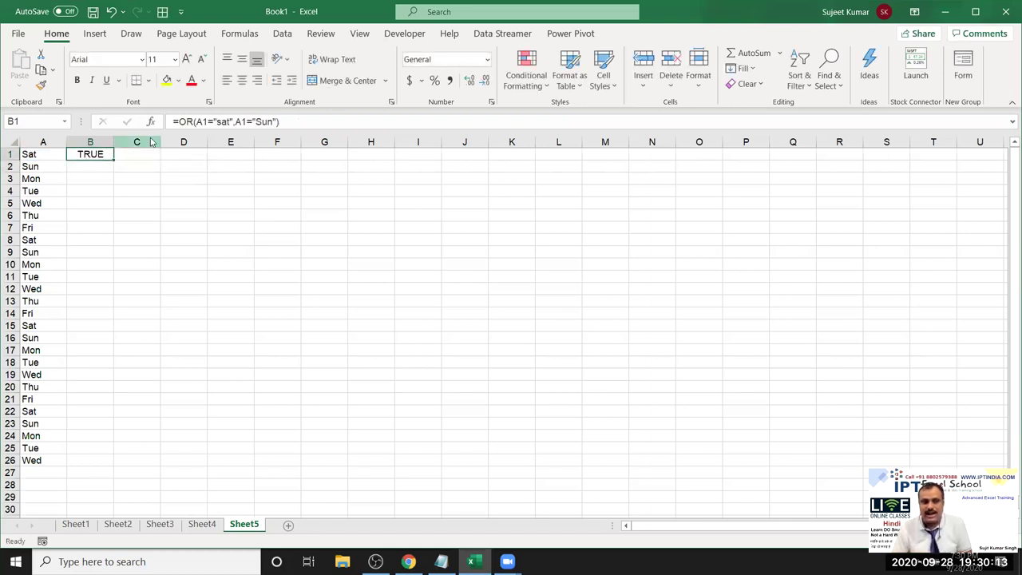
{"action": "left_click", "coordinate": [179, 121]}
- Turn B1's formula into =IF(OR(A1="sat",A1="Sun"),"Off","Office")
{"action": "type", "text": "IF("}
{"action": "left_click", "coordinate": [319, 126]}
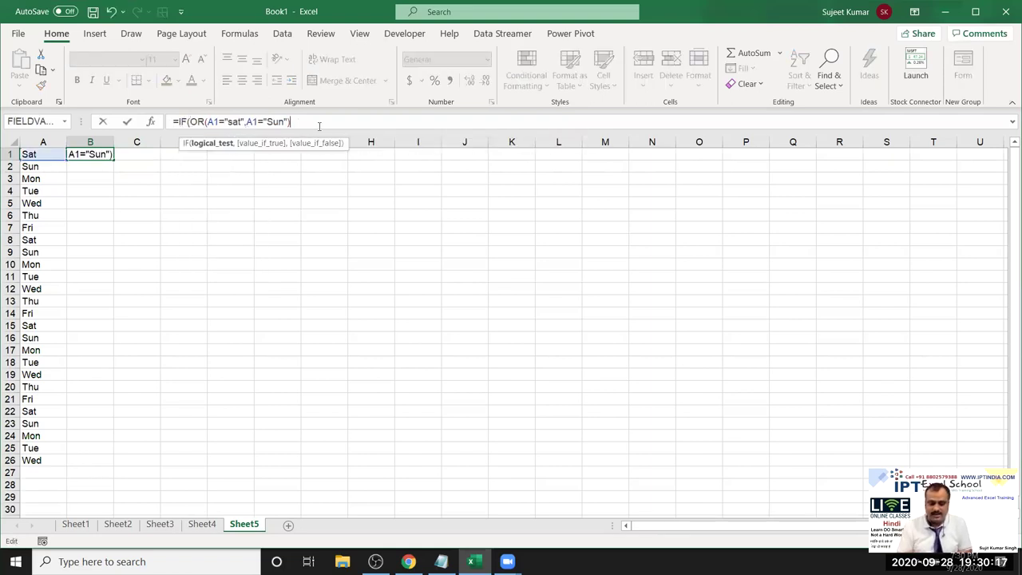
{"action": "type", "text": ",\"Off\",\""}
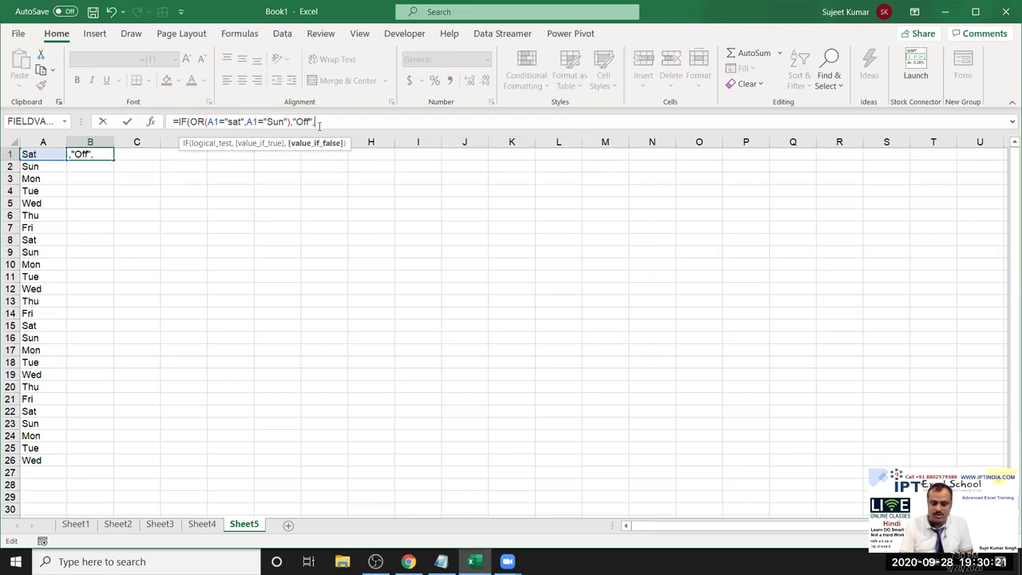
{"action": "type", "text": "Office"}
{"action": "key", "text": "Return"}
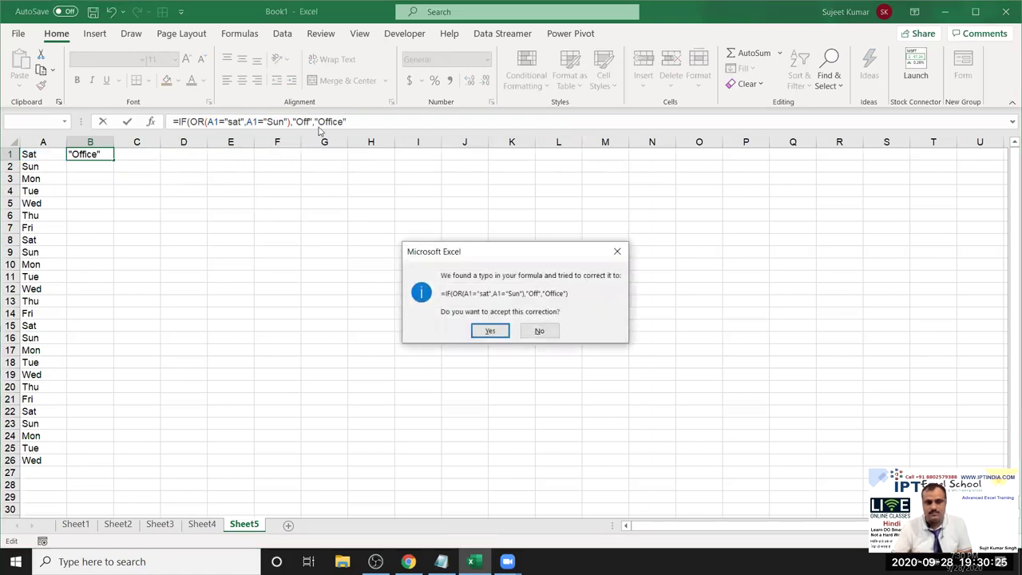
{"action": "key", "text": "Return"}
- Copy B1's Off/Office formula down to B26
{"action": "left_click", "coordinate": [76, 136]}
{"action": "left_click", "coordinate": [79, 154]}
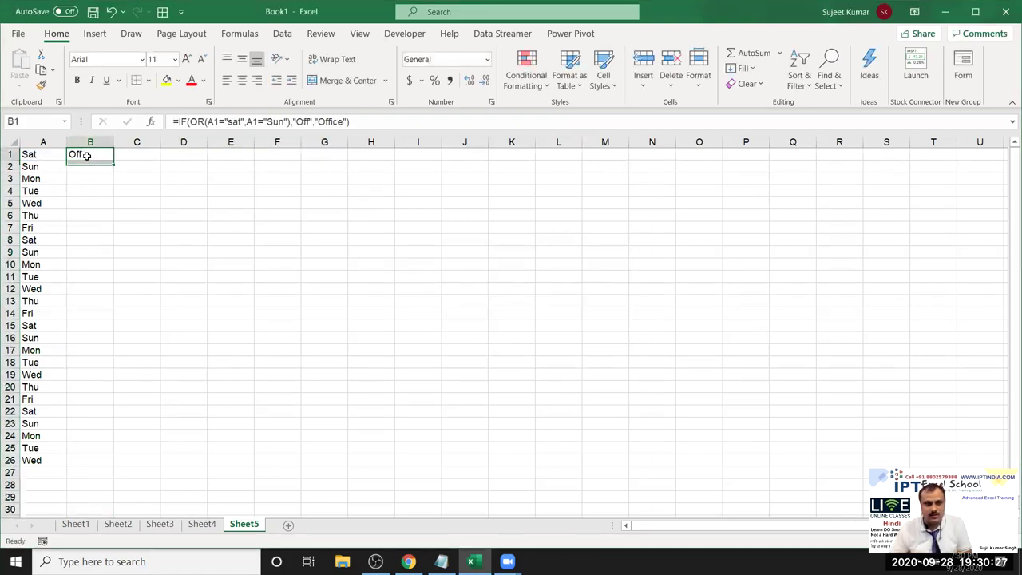
{"action": "double_click", "coordinate": [113, 159]}
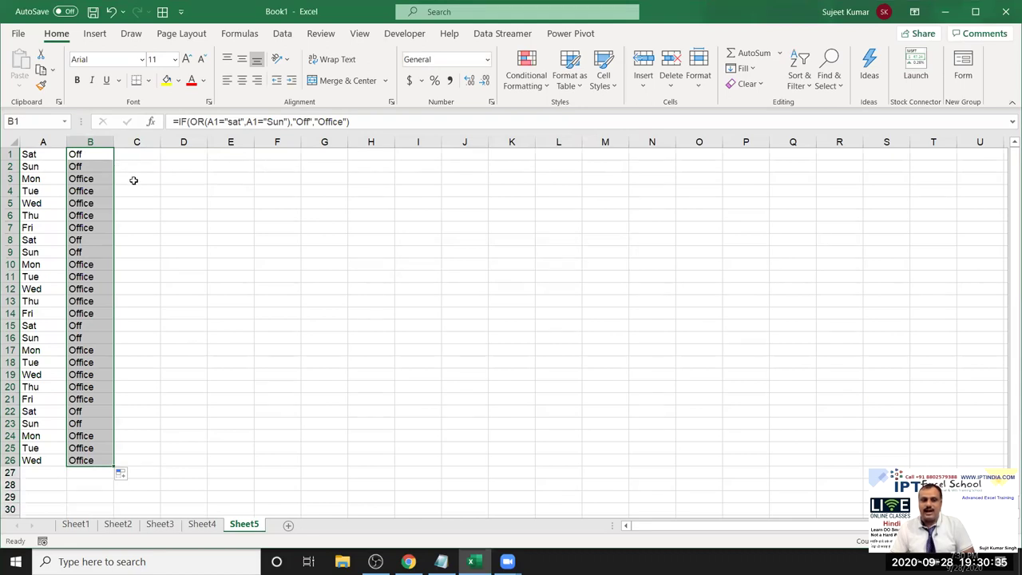
{"action": "left_click", "coordinate": [33, 158]}
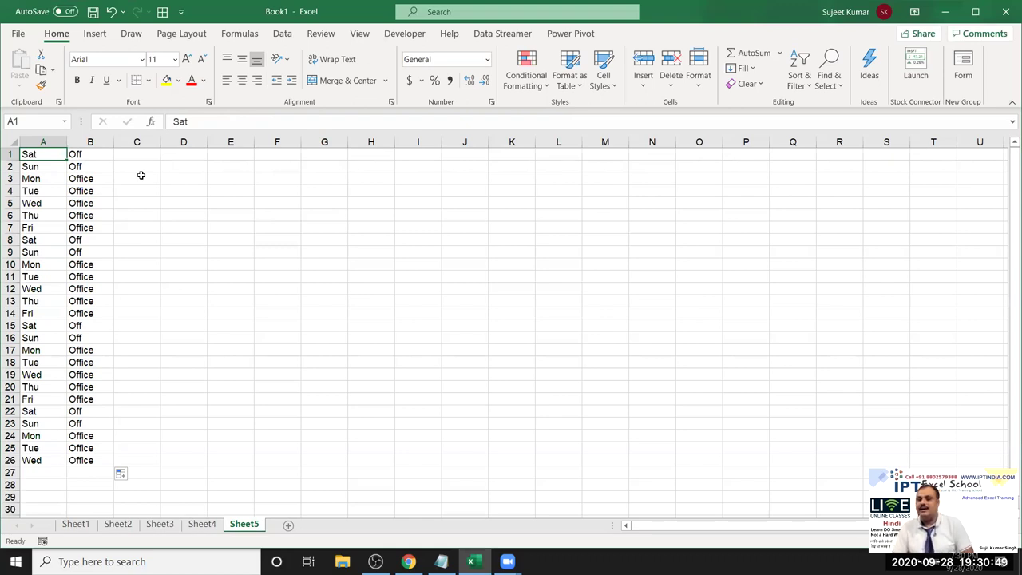
- Enter =IF(A1="Sat","Outdoor",IF(A1="Sun","off","Office")) in C1
{"action": "left_click", "coordinate": [142, 157]}
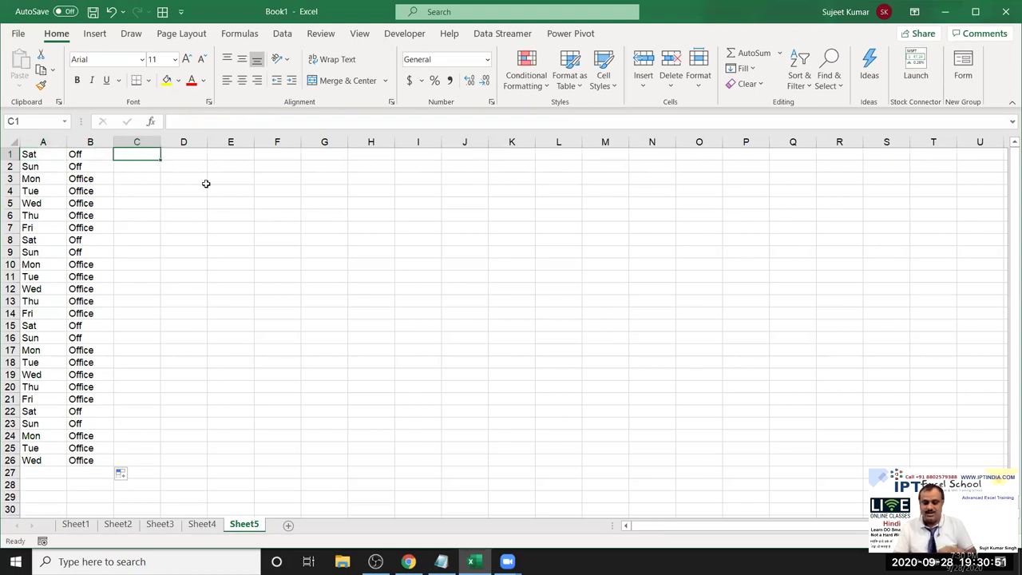
{"action": "type", "text": "=IF("}
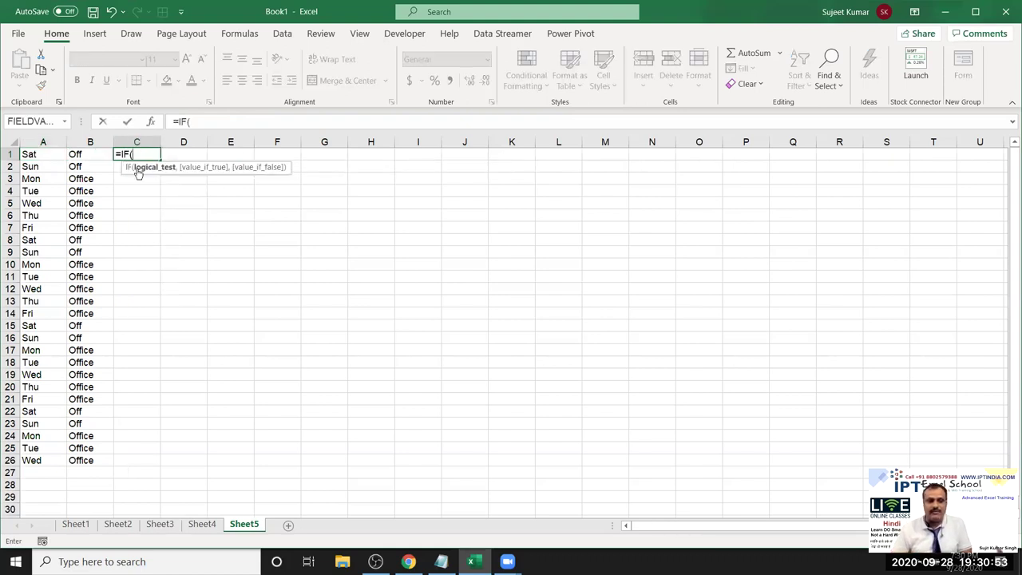
{"action": "left_click", "coordinate": [37, 155]}
{"action": "type", "text": "=\"Sat\",\""}
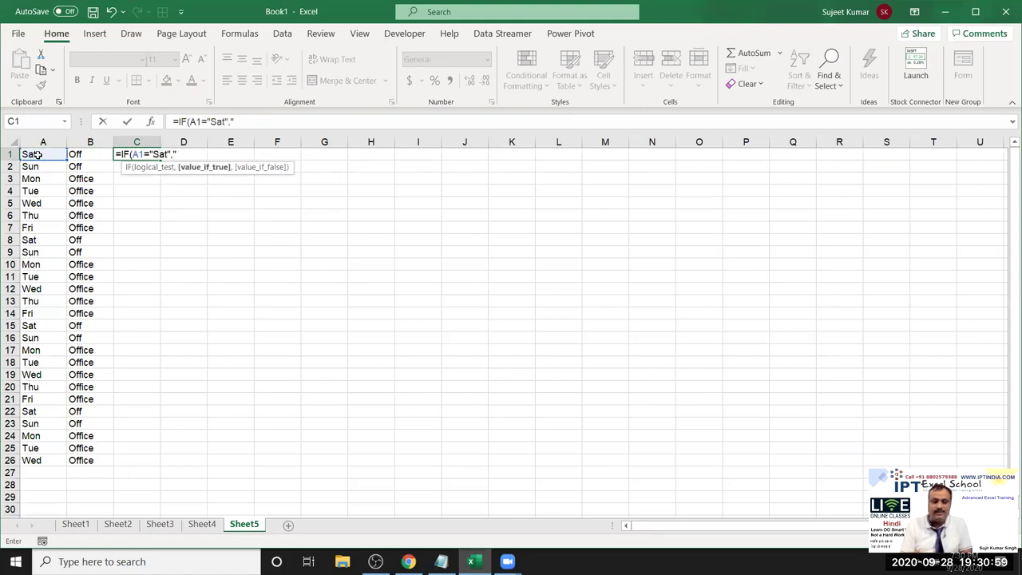
{"action": "type", "text": "Outdoor\""}
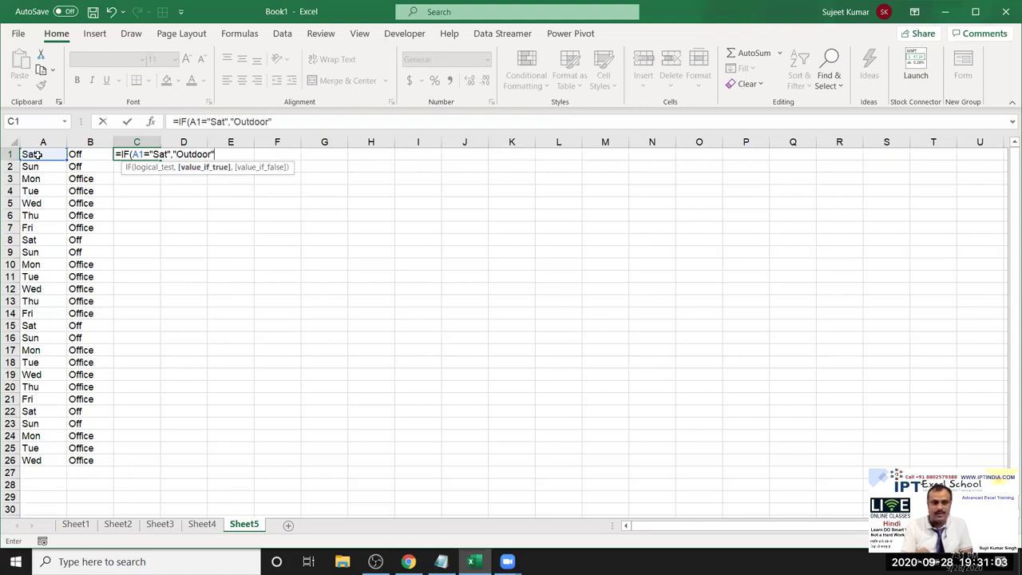
{"action": "type", "text": ",IF("}
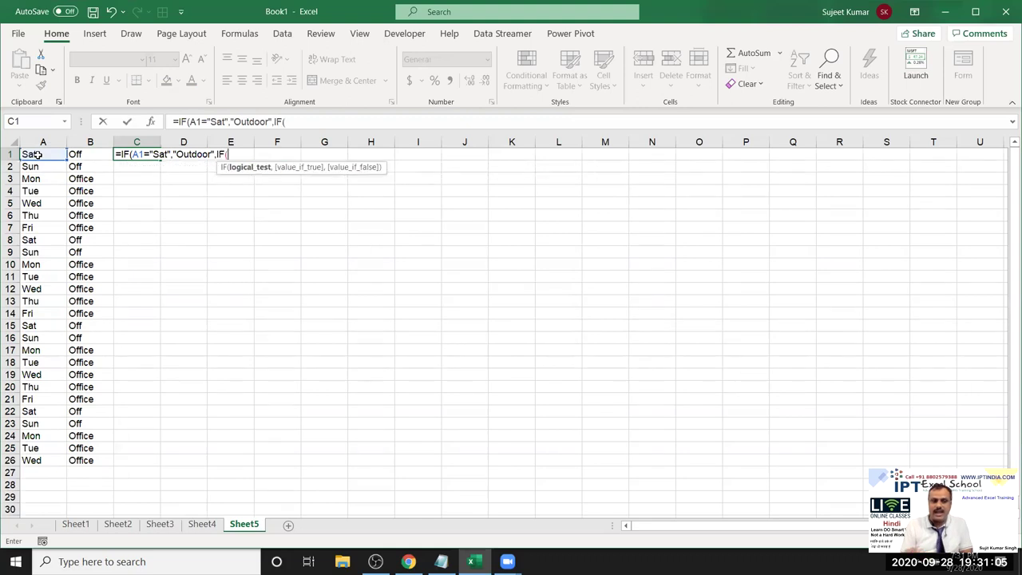
{"action": "left_click", "coordinate": [38, 155]}
{"action": "type", "text": "="}
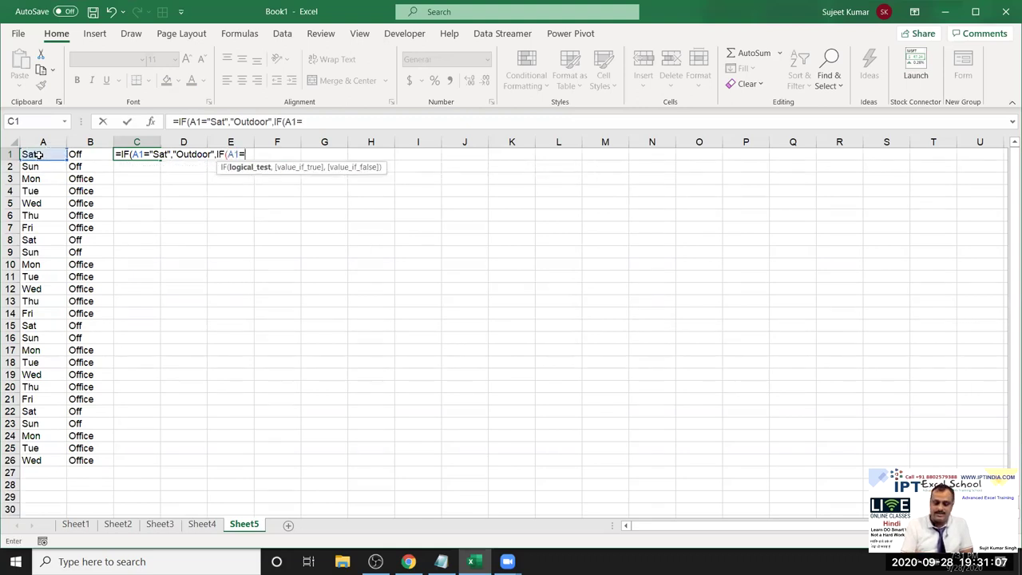
{"action": "type", "text": "\"Sun\""}
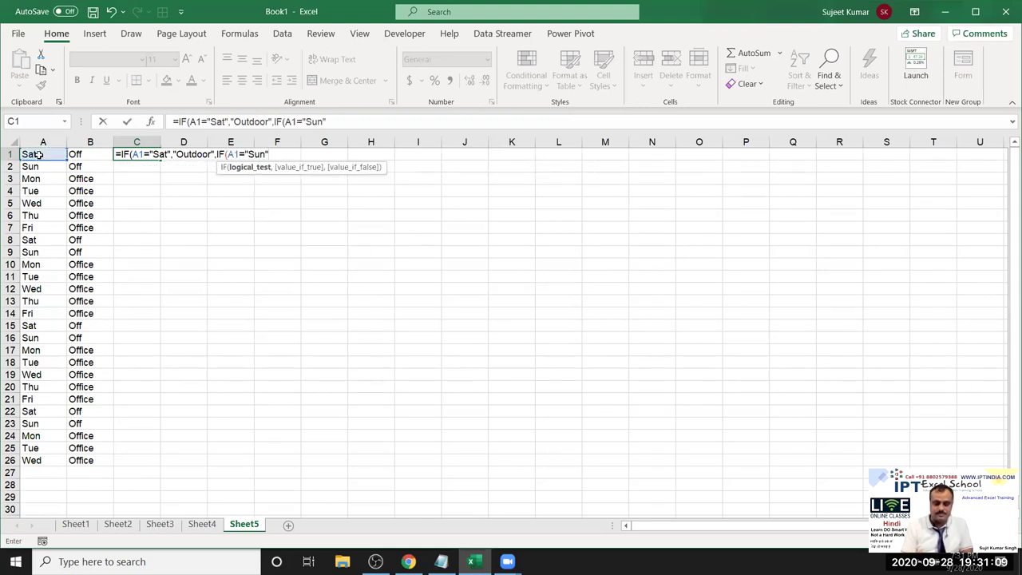
{"action": "type", "text": ","}
{"action": "type", "text": "Pi"}
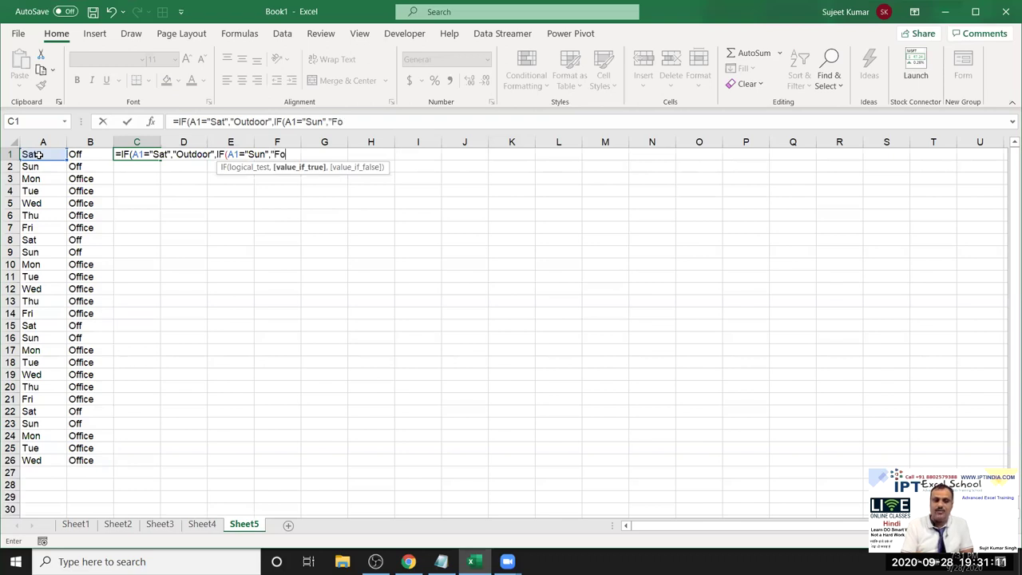
{"action": "key", "text": "BackSpace"}
{"action": "key", "text": "BackSpace"}
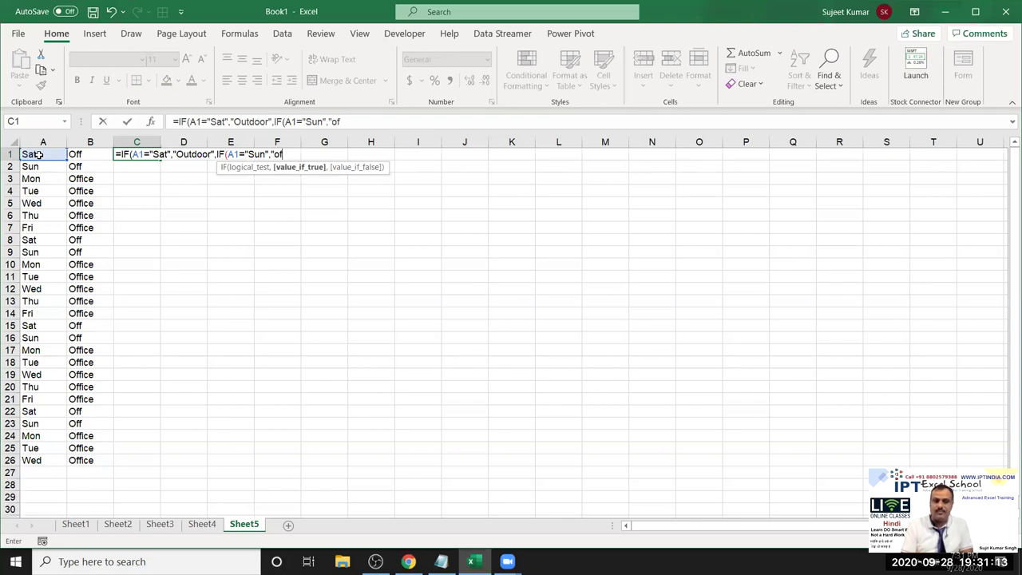
{"action": "type", "text": "f\","}
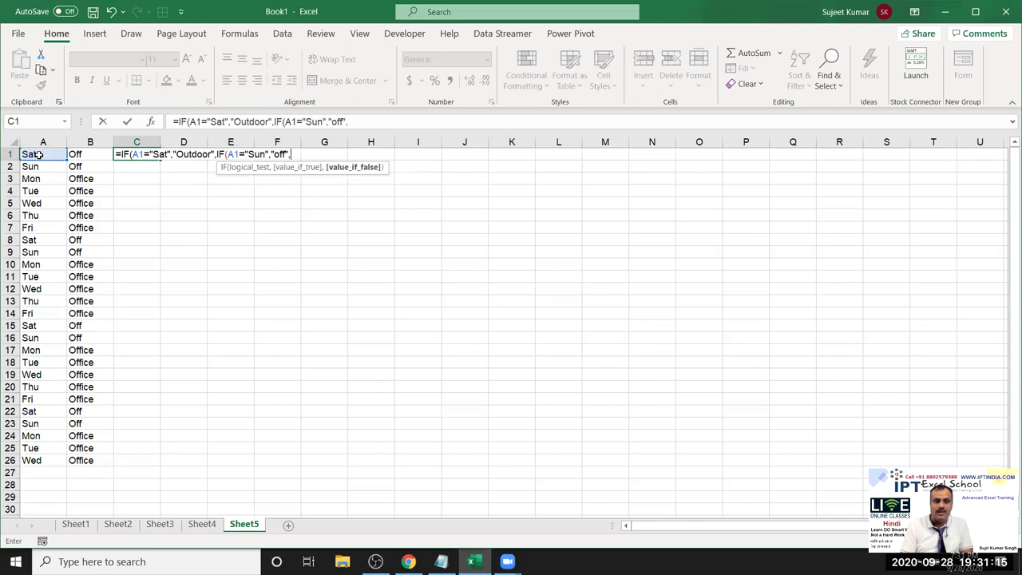
{"action": "type", "text": "\"Office\""}
{"action": "key", "text": "Return"}
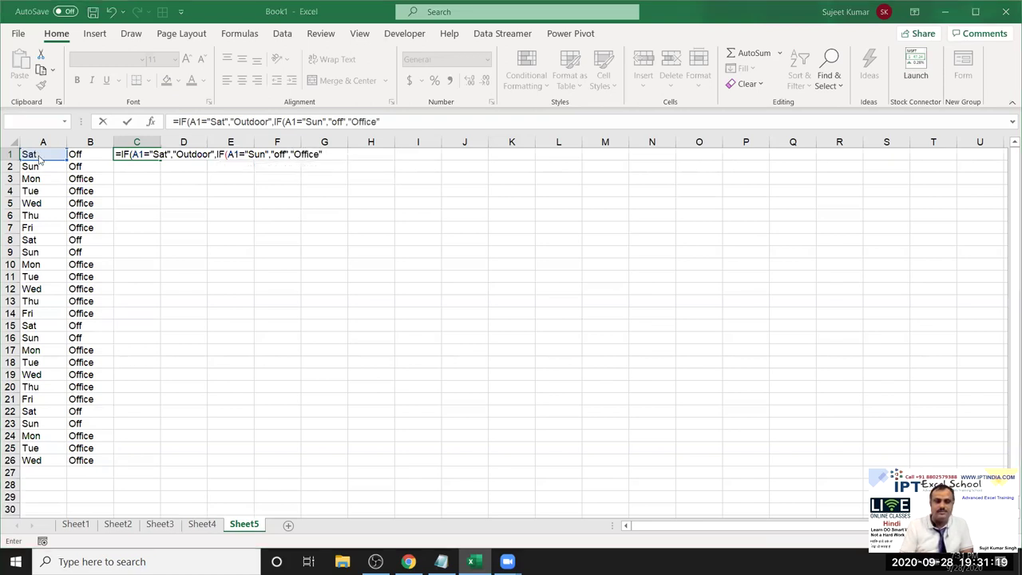
{"action": "key", "text": "Return"}
- Copy C1's nested IF formula down to C26
{"action": "key", "text": "Up"}
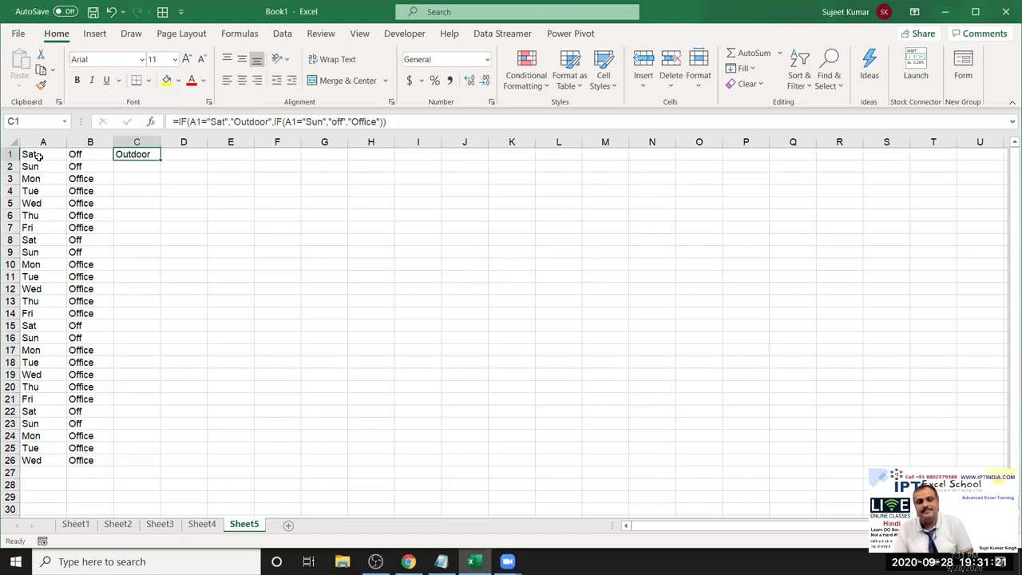
{"action": "double_click", "coordinate": [163, 161]}
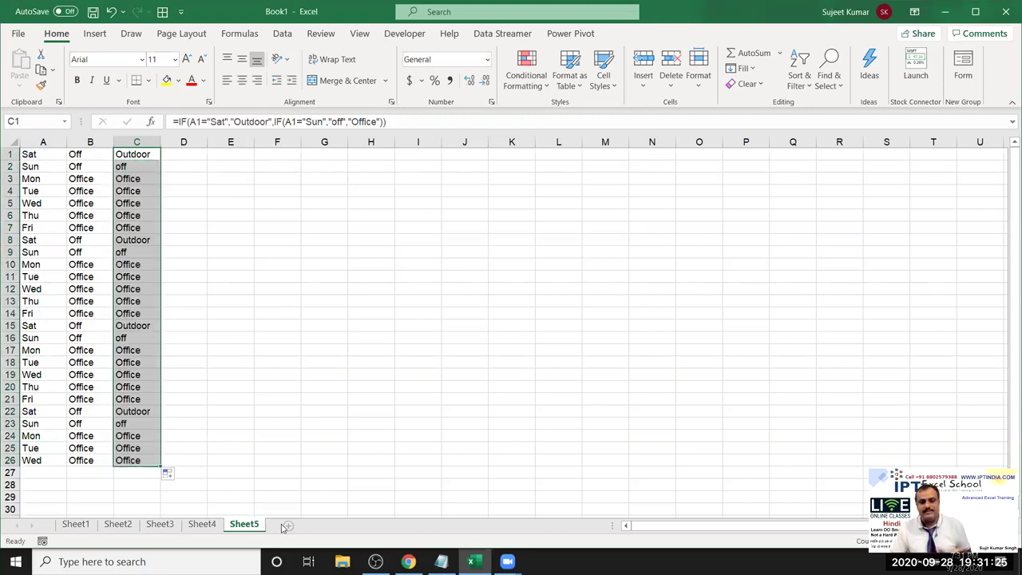
{"action": "left_click", "coordinate": [386, 216]}
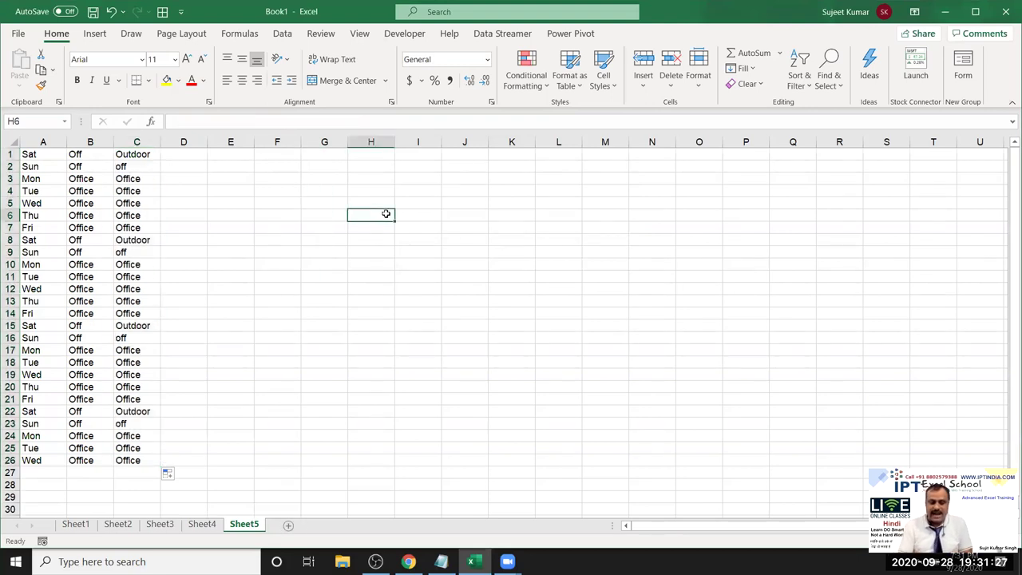
- Type ID in H6, Name in H7, and three sample names in H8:H10
{"action": "type", "text": "ID"}
{"action": "key", "text": "Return"}
{"action": "type", "text": "Name"}
{"action": "key", "text": "Return"}
{"action": "type", "text": "Puja"}
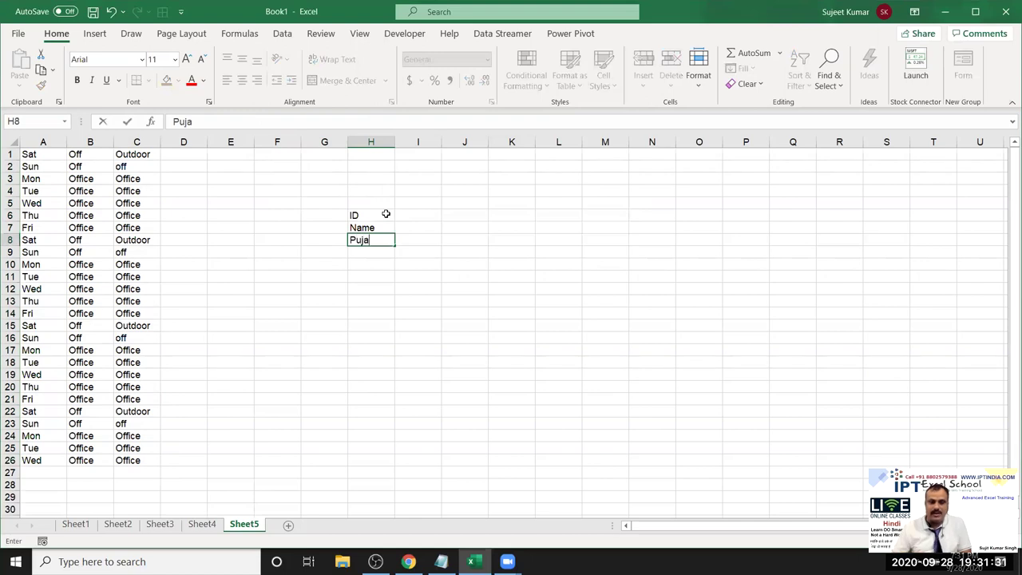
{"action": "left_click", "coordinate": [399, 266]}
{"action": "left_click", "coordinate": [375, 246]}
{"action": "left_click_drag", "start_coordinate": [395, 253], "coordinate": [394, 270]}
- Add the headers PAN, DL, Voter, UID, Pass and Status across I7:N7
{"action": "left_click", "coordinate": [402, 228]}
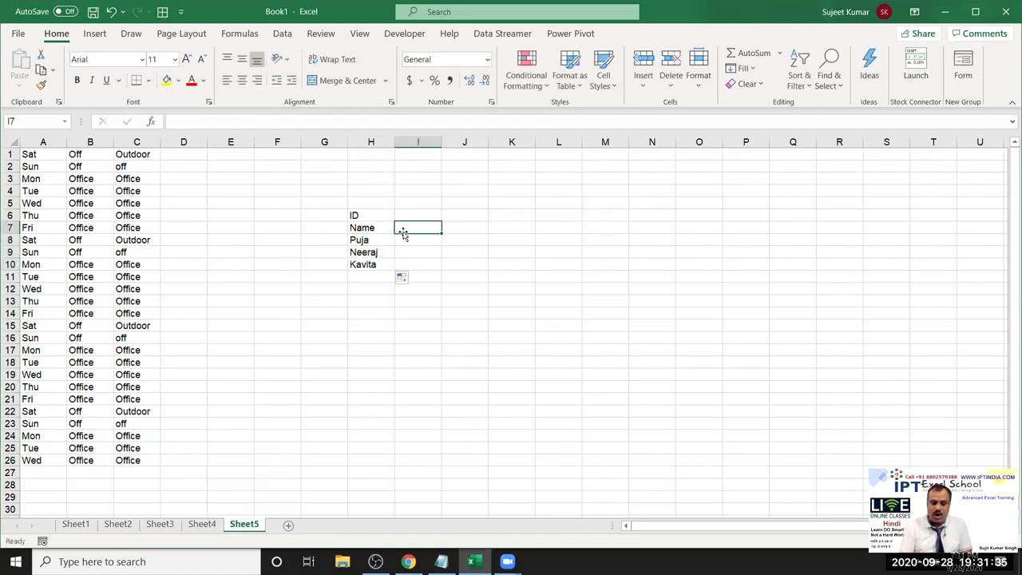
{"action": "type", "text": "PAN"}
{"action": "key", "text": "Tab"}
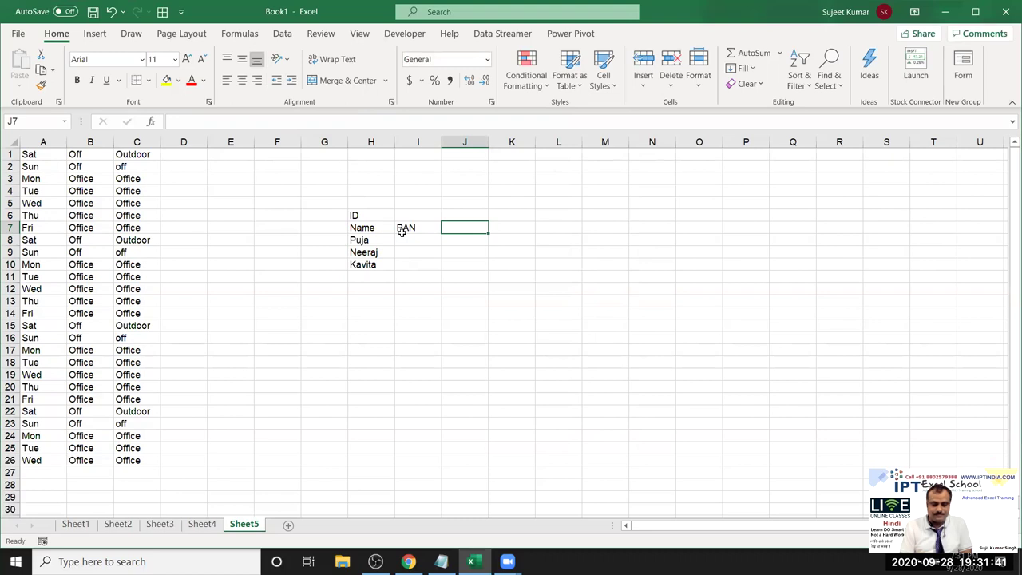
{"action": "type", "text": "DL"}
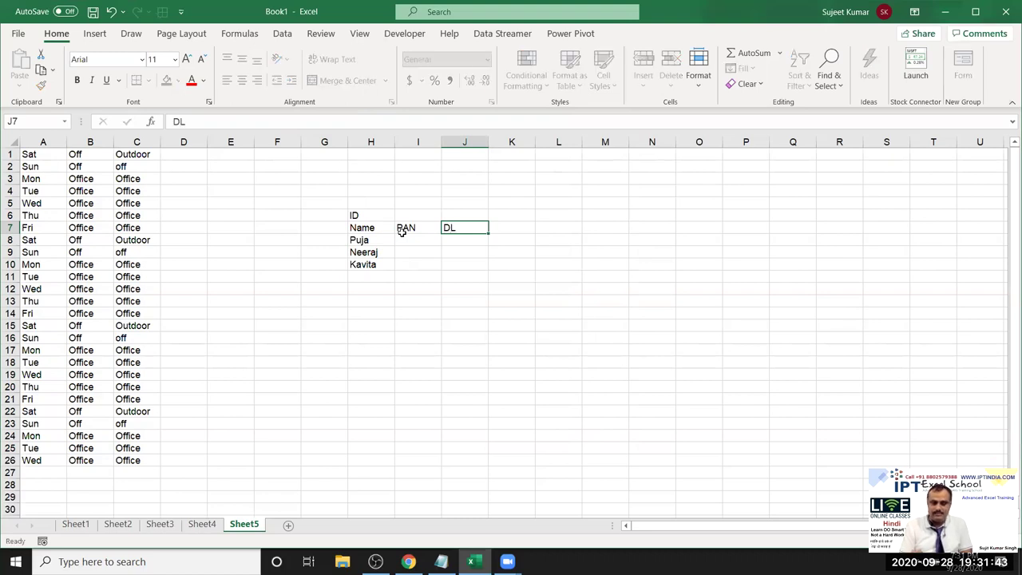
{"action": "key", "text": "Tab"}
{"action": "type", "text": "Voter"}
{"action": "key", "text": "Tab"}
{"action": "type", "text": "UID"}
{"action": "key", "text": "Tab"}
{"action": "type", "text": "PAss"}
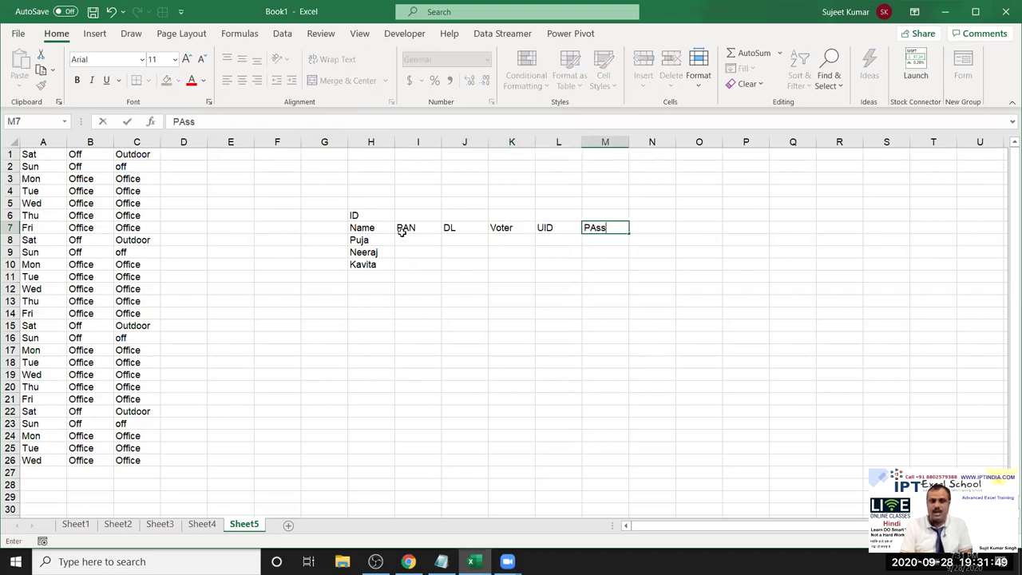
{"action": "key", "text": "Return"}
{"action": "key", "text": "Up"}
{"action": "key", "text": "Right"}
{"action": "key", "text": "Right"}
{"action": "key", "text": "Right"}
{"action": "key", "text": "Right"}
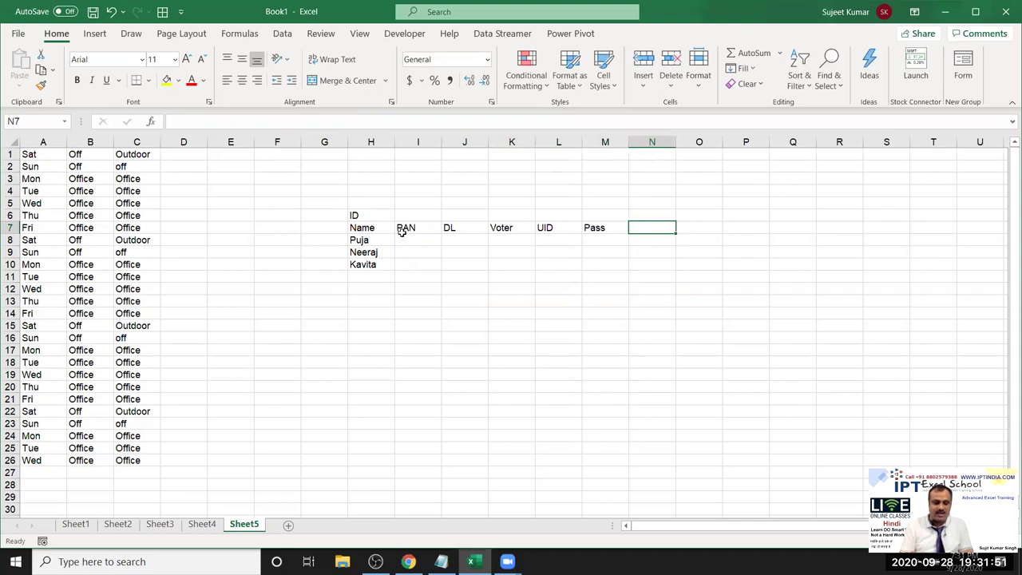
{"action": "type", "text": "Statu"}
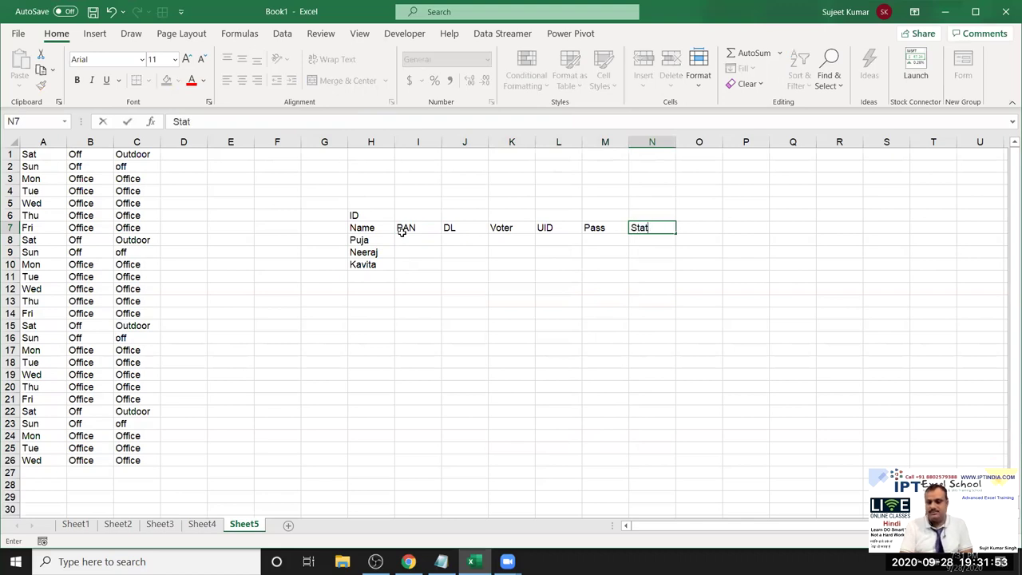
{"action": "type", "text": "s"}
{"action": "key", "text": "Return"}
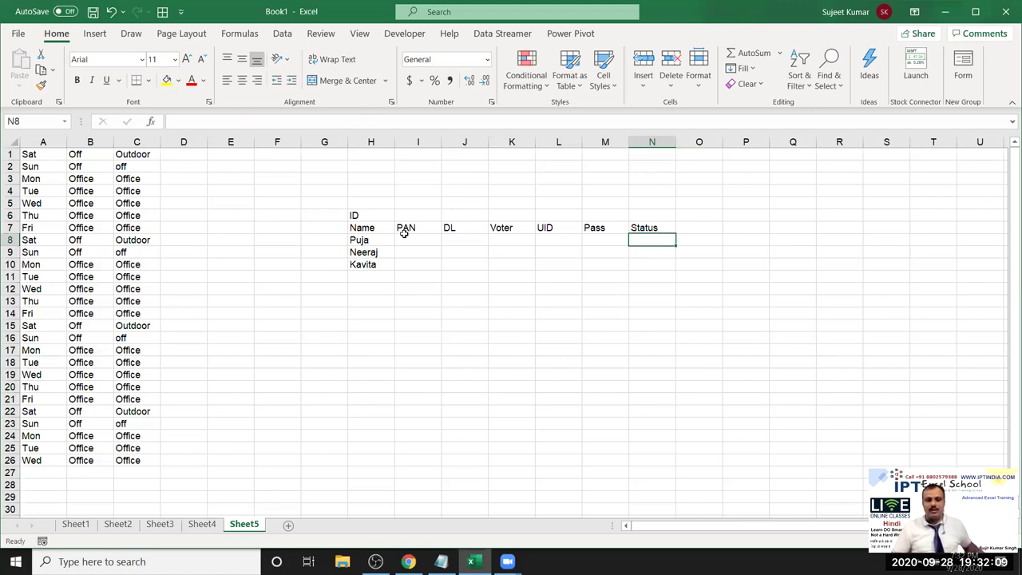
- Mark Y under PAN and UID for the first person
{"action": "left_click", "coordinate": [406, 237]}
{"action": "type", "text": "Y"}
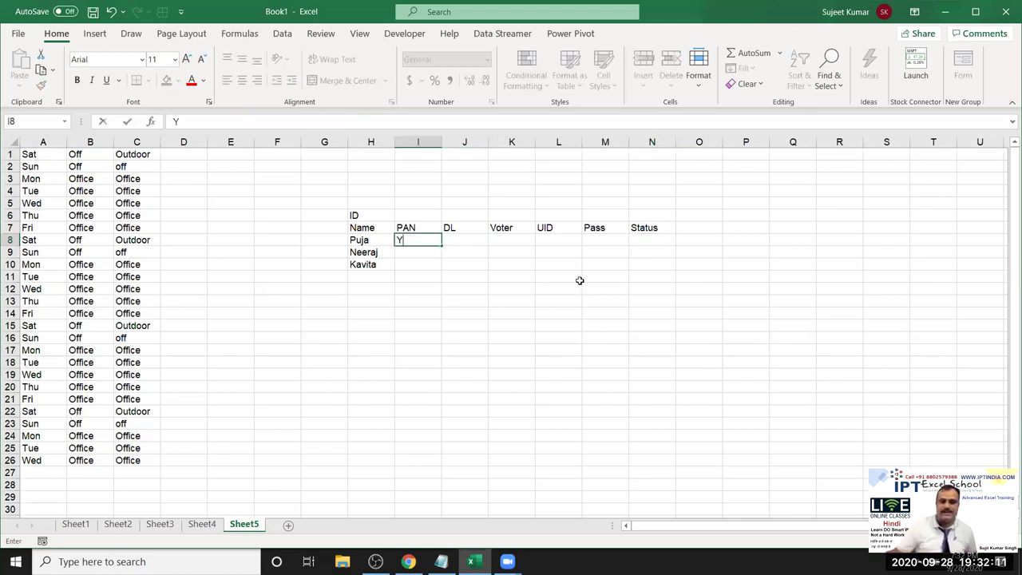
{"action": "left_click", "coordinate": [581, 280]}
{"action": "left_click", "coordinate": [571, 245]}
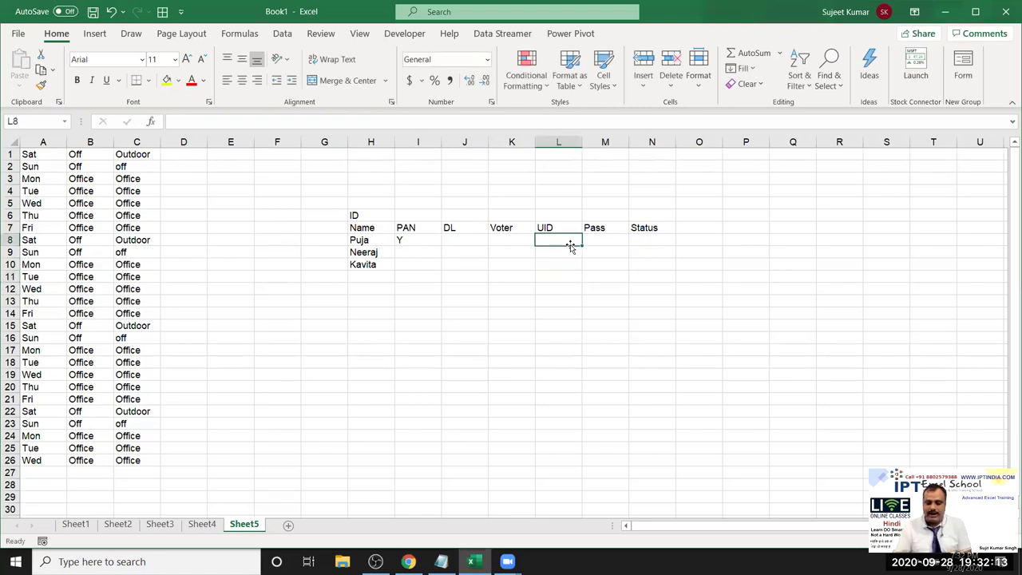
{"action": "type", "text": "Y"}
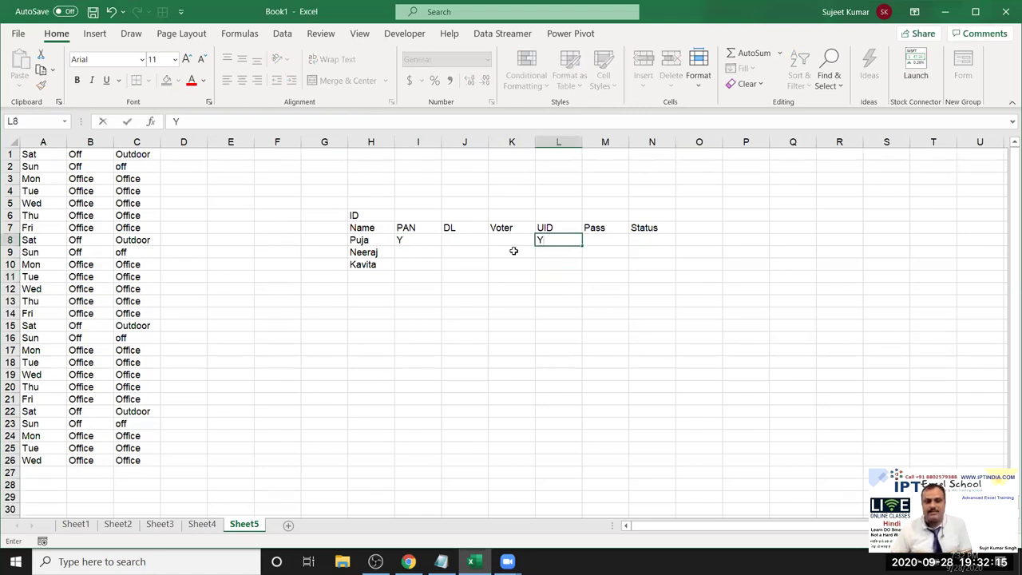
- Mark Y under DL for the second person and begin =OR( in N8
{"action": "left_click", "coordinate": [474, 250]}
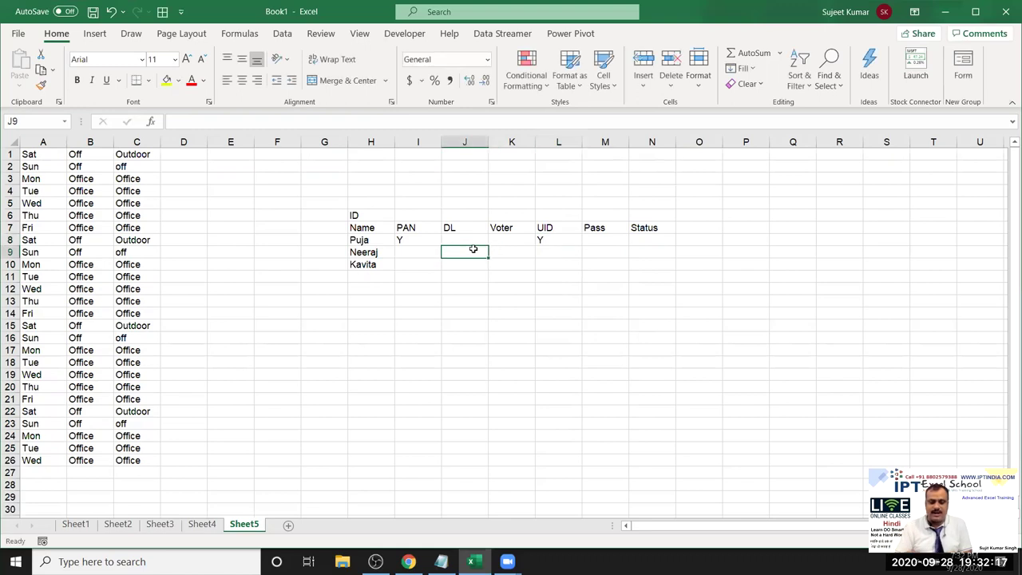
{"action": "type", "text": "Y"}
{"action": "left_click", "coordinate": [522, 280]}
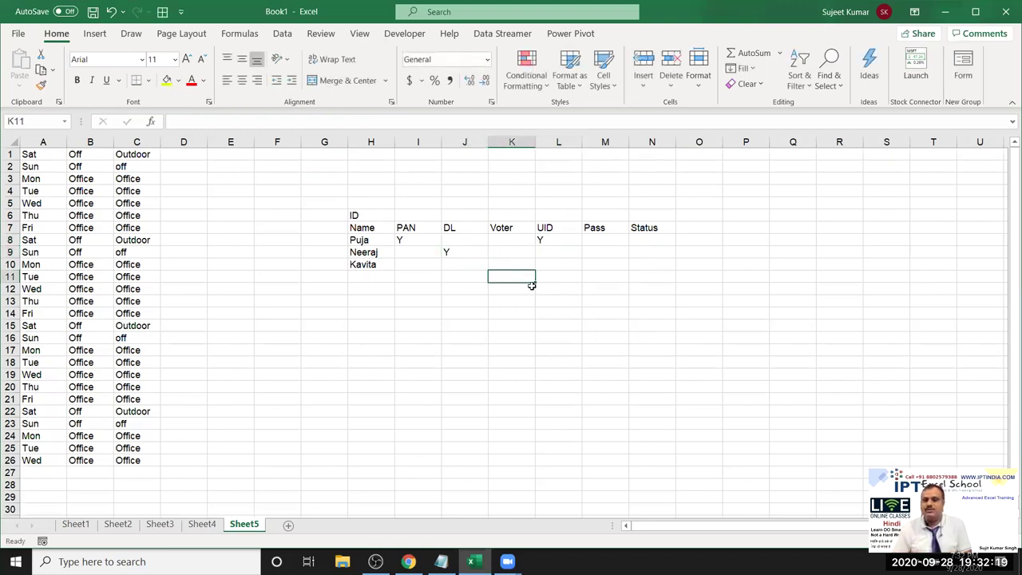
{"action": "left_click", "coordinate": [642, 242]}
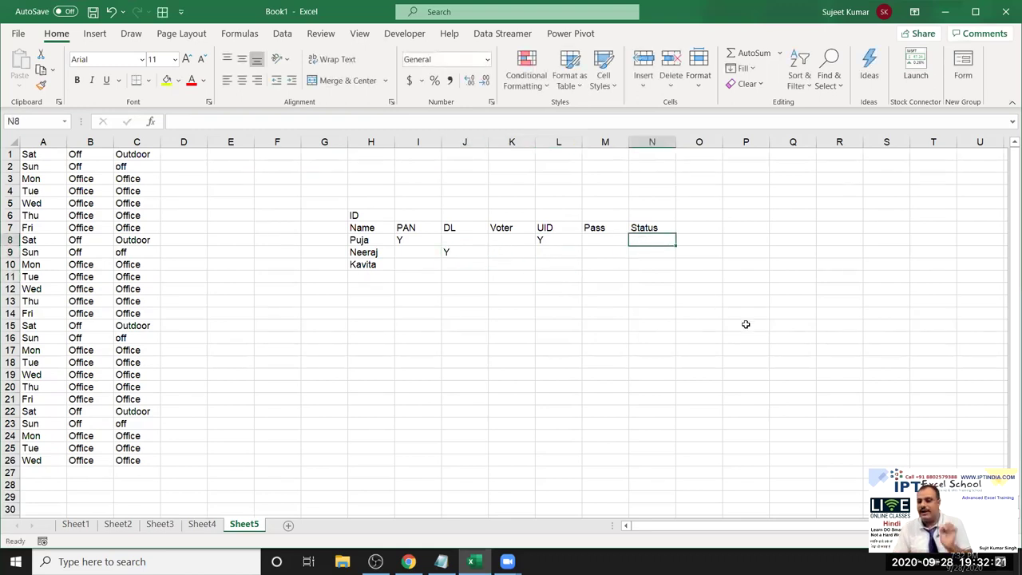
{"action": "type", "text": "=OR("}
- Restart N8's OR formula, testing I8 and J8 for "y"
{"action": "left_click", "coordinate": [423, 230]}
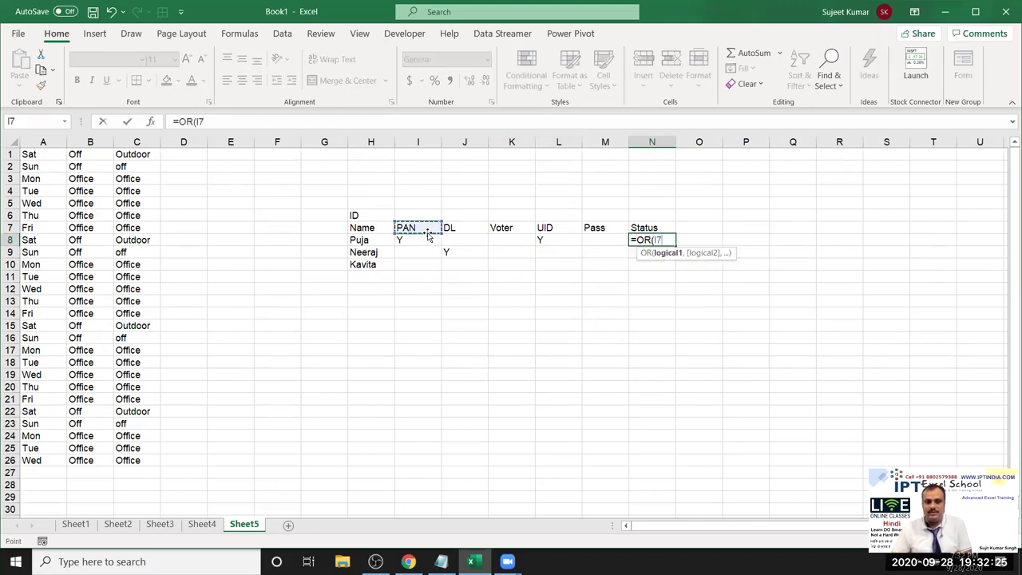
{"action": "key", "text": "Return"}
{"action": "left_click", "coordinate": [419, 243]}
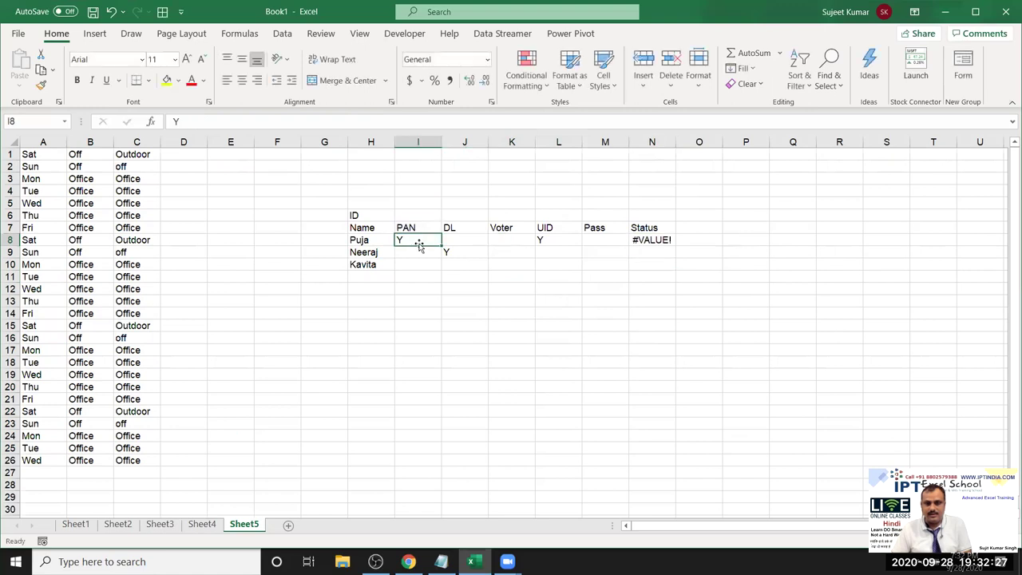
{"action": "left_click", "coordinate": [668, 238]}
{"action": "type", "text": "=OR"}
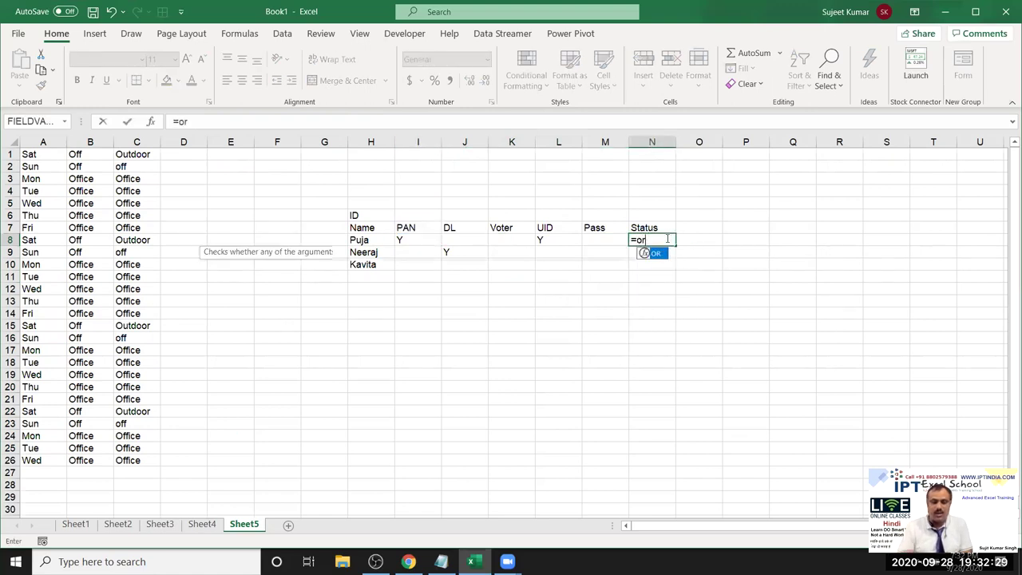
{"action": "type", "text": "("}
{"action": "left_click", "coordinate": [421, 240]}
{"action": "type", "text": "=\"y\","}
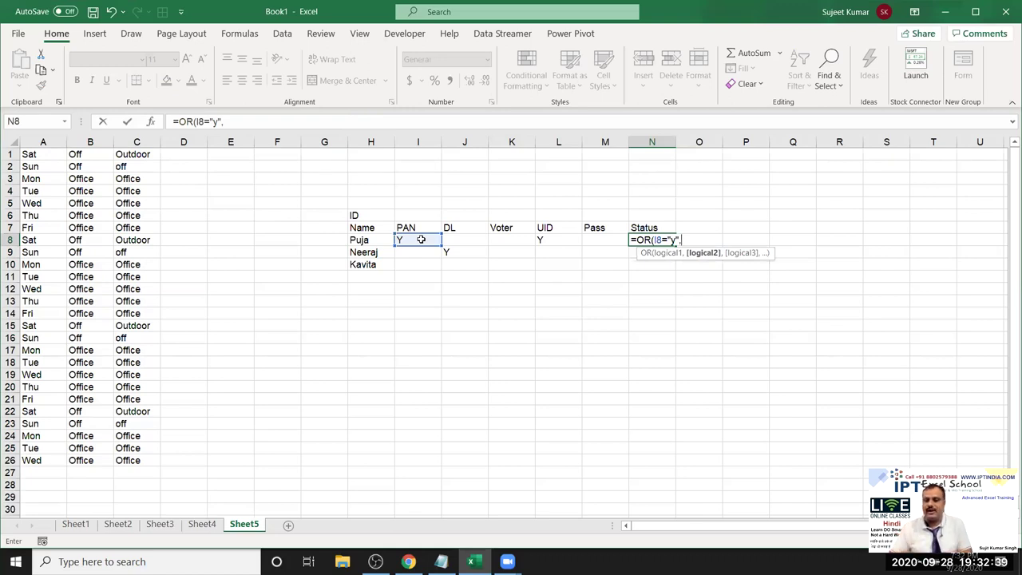
{"action": "left_click", "coordinate": [463, 240]}
{"action": "type", "text": "=\"y\","}
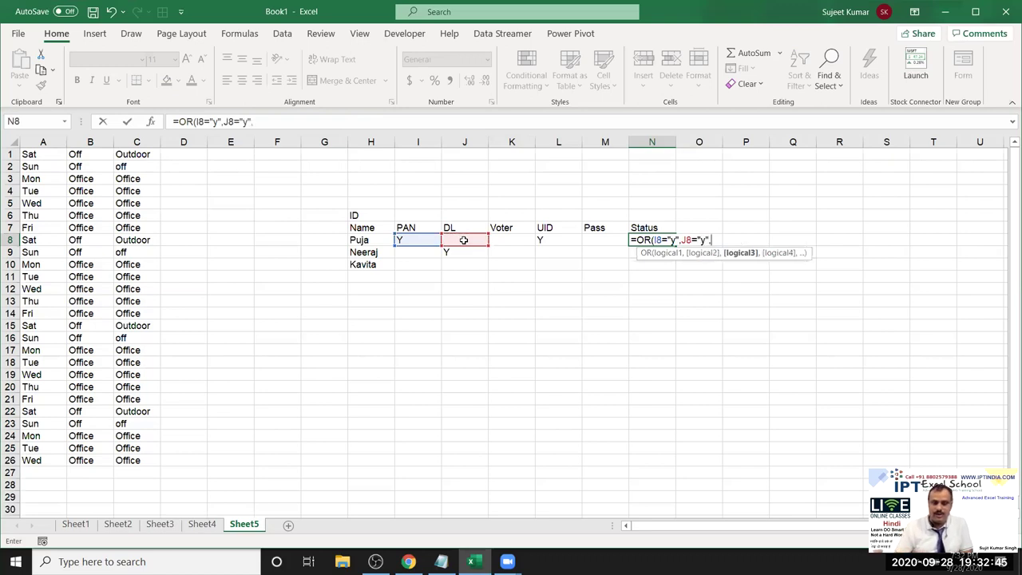
- Add the K8, L8 and M8 "y" tests and fill the OR formula down to N10
{"action": "left_click", "coordinate": [501, 240]}
{"action": "type", "text": "=\"y\""}
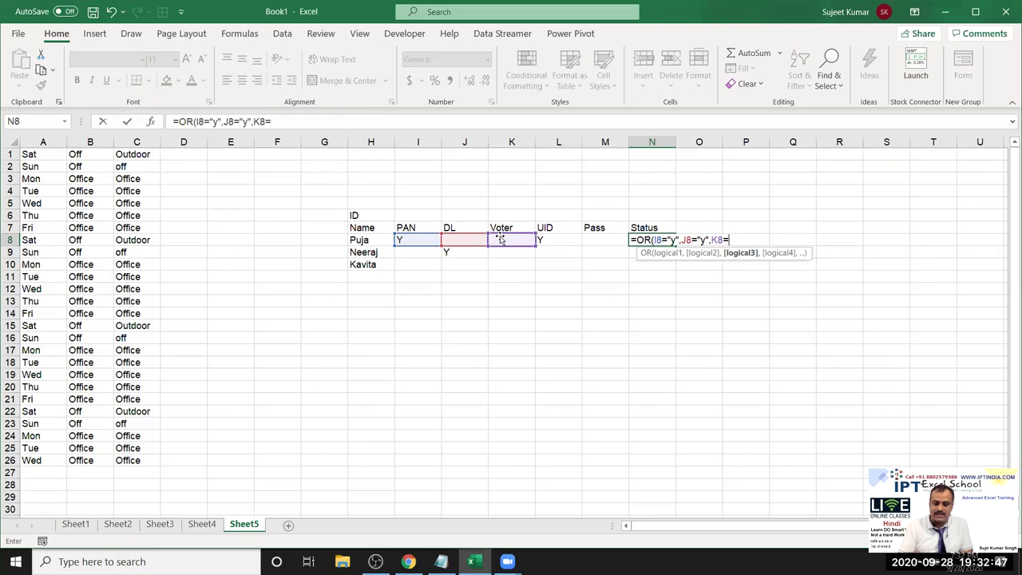
{"action": "type", "text": ","}
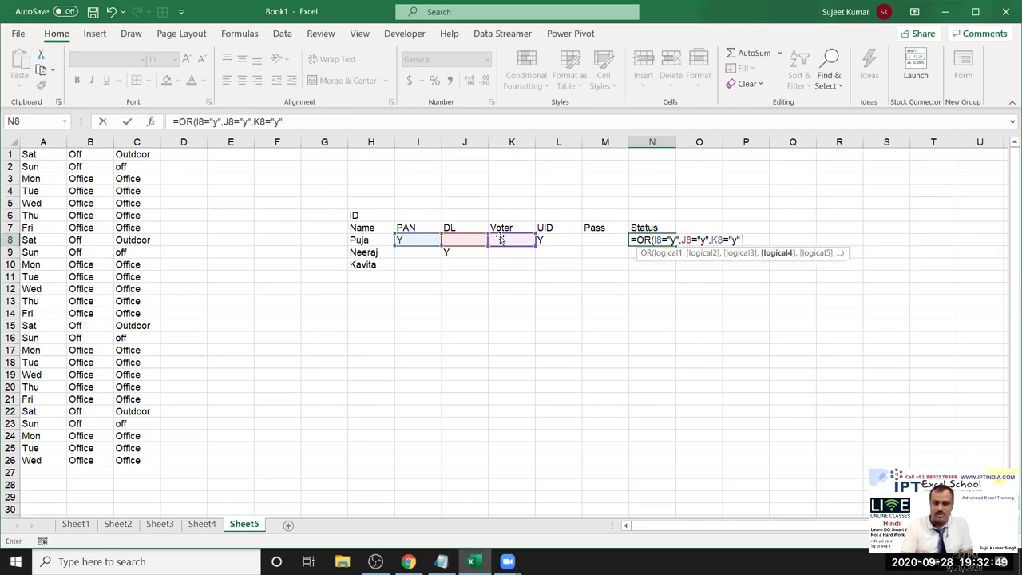
{"action": "left_click", "coordinate": [548, 240]}
{"action": "type", "text": "=\"y\""}
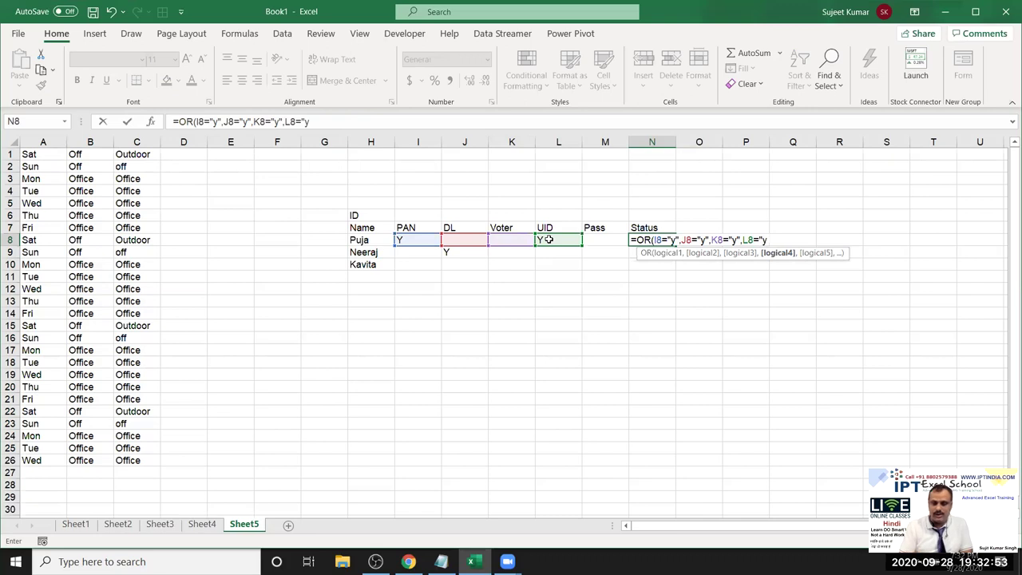
{"action": "type", "text": ","}
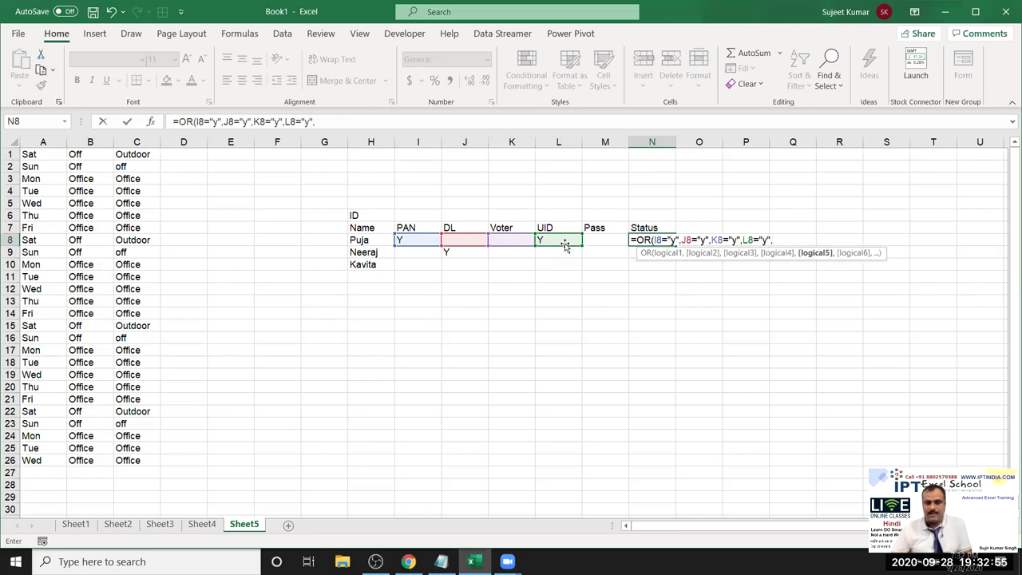
{"action": "left_click", "coordinate": [596, 241]}
{"action": "type", "text": "=\"y\""}
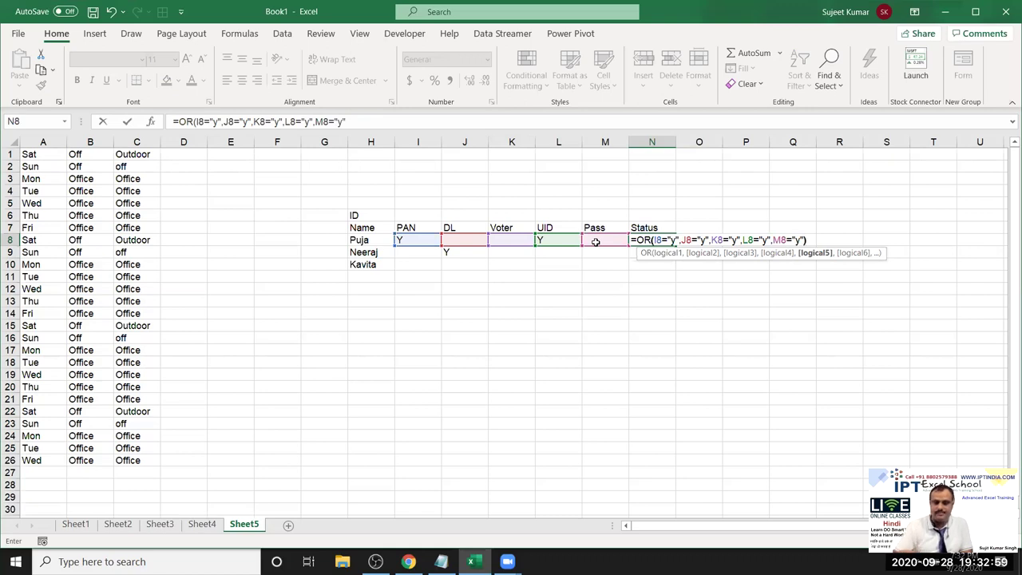
{"action": "type", "text": ")"}
{"action": "key", "text": "ctrl+Return"}
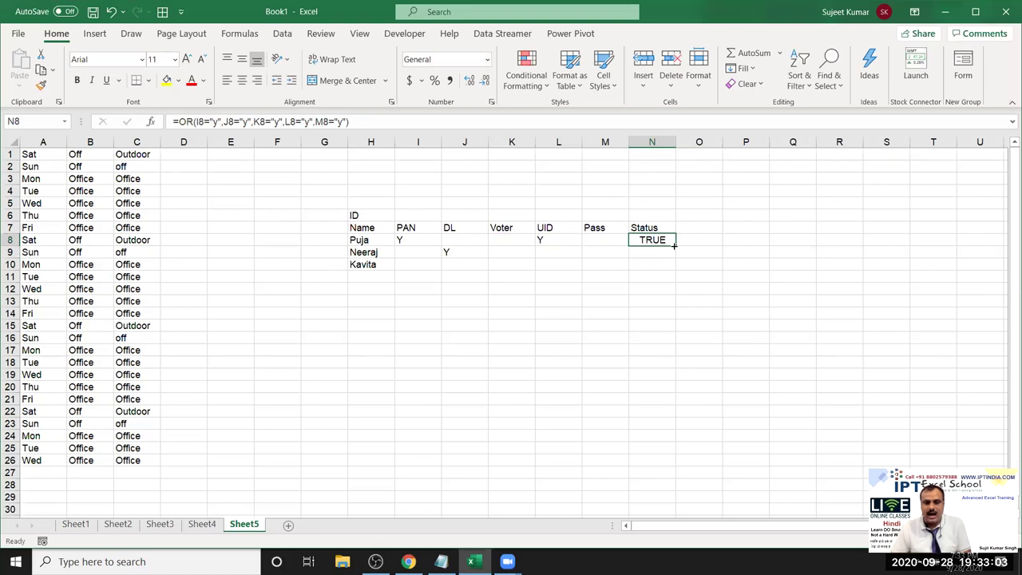
{"action": "left_click_drag", "start_coordinate": [675, 246], "coordinate": [674, 270]}
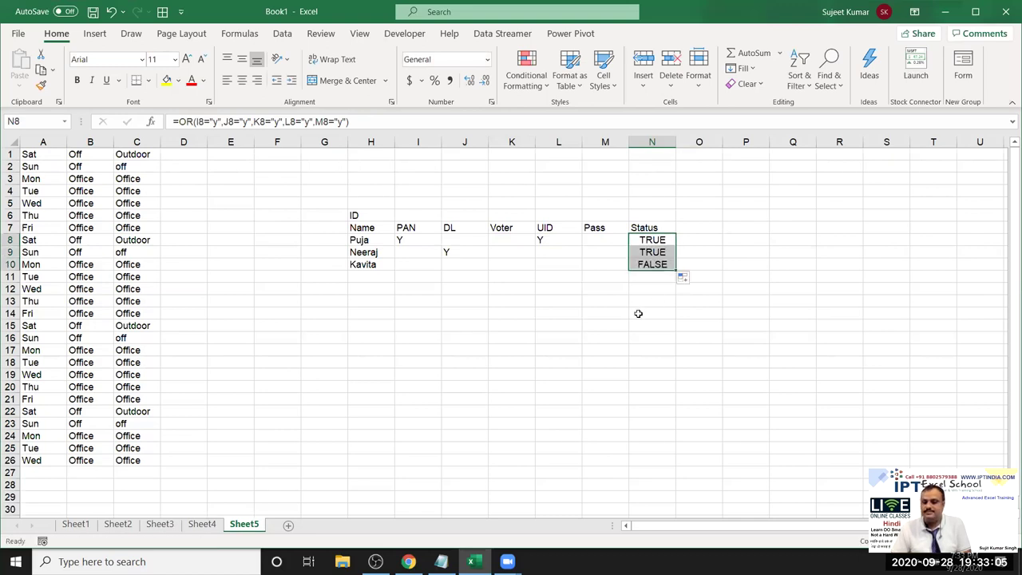
- Wrap N8's OR test in IF(...,"OK","Pending") and fill it down to show OK, OK, Pending
{"action": "left_click", "coordinate": [647, 246]}
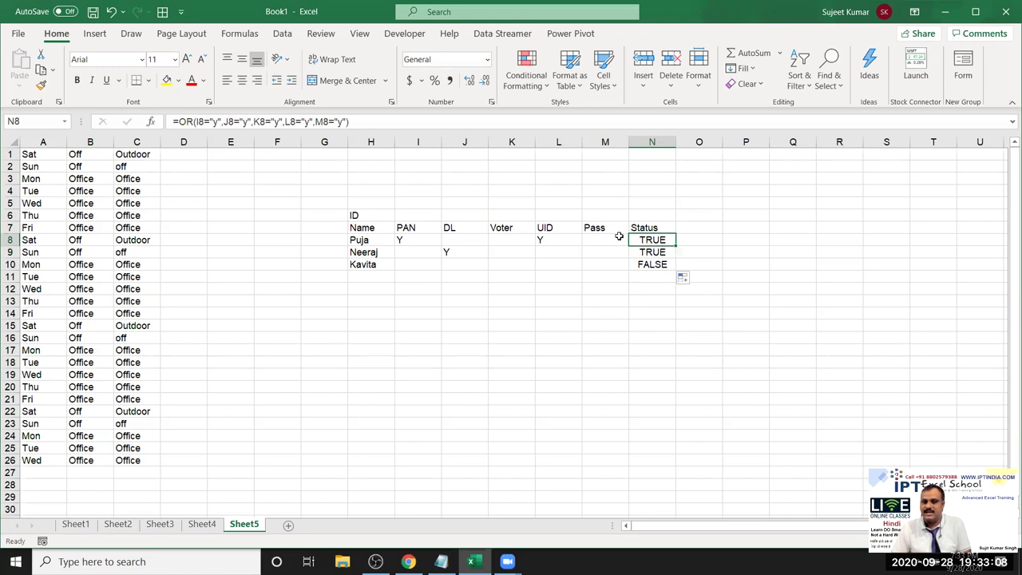
{"action": "left_click", "coordinate": [184, 122]}
{"action": "type", "text": "IF"}
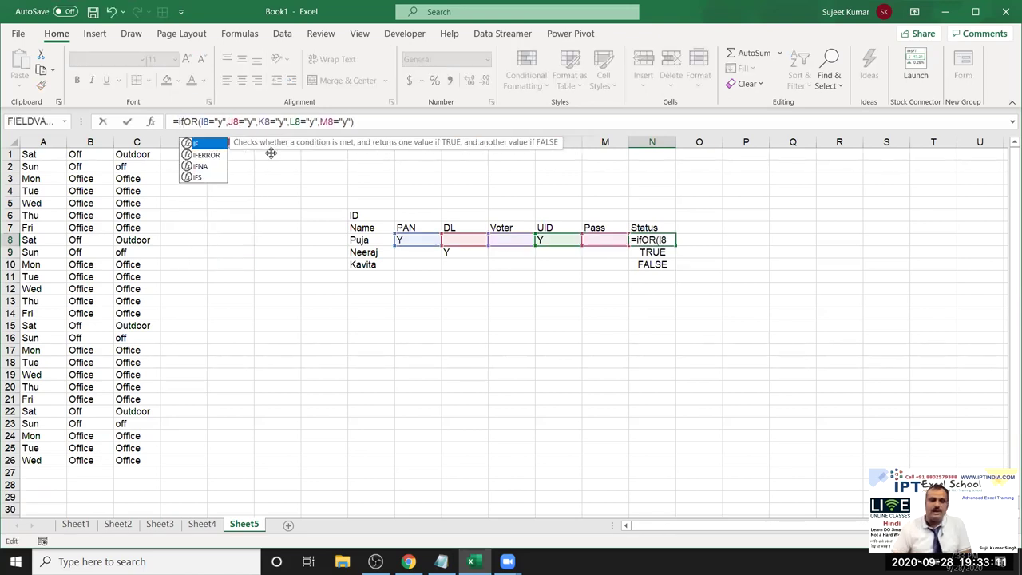
{"action": "type", "text": "("}
{"action": "type", "text": ",\"OK\""}
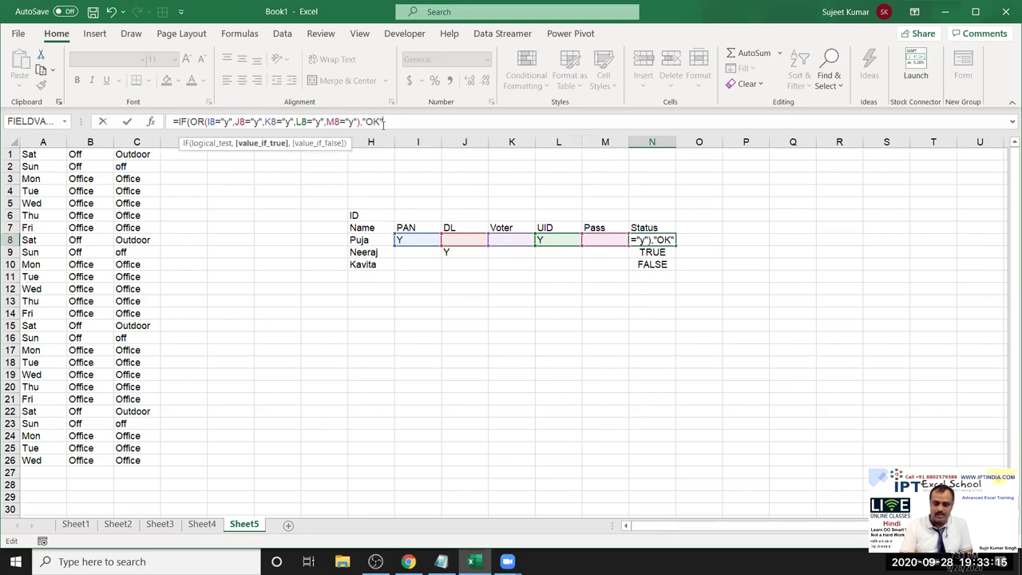
{"action": "type", "text": ",\"Pending\""}
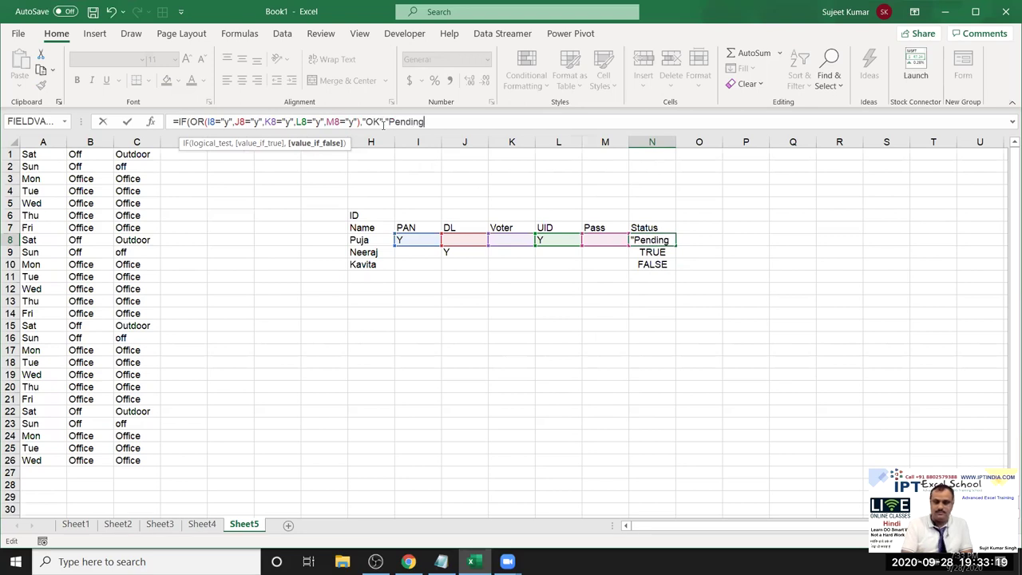
{"action": "key", "text": "Return"}
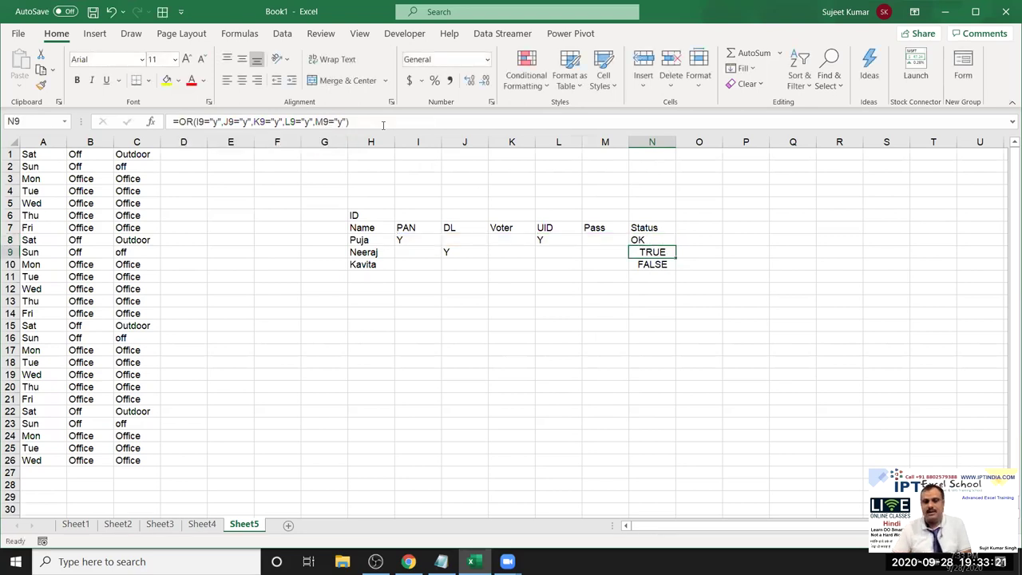
{"action": "key", "text": "Up"}
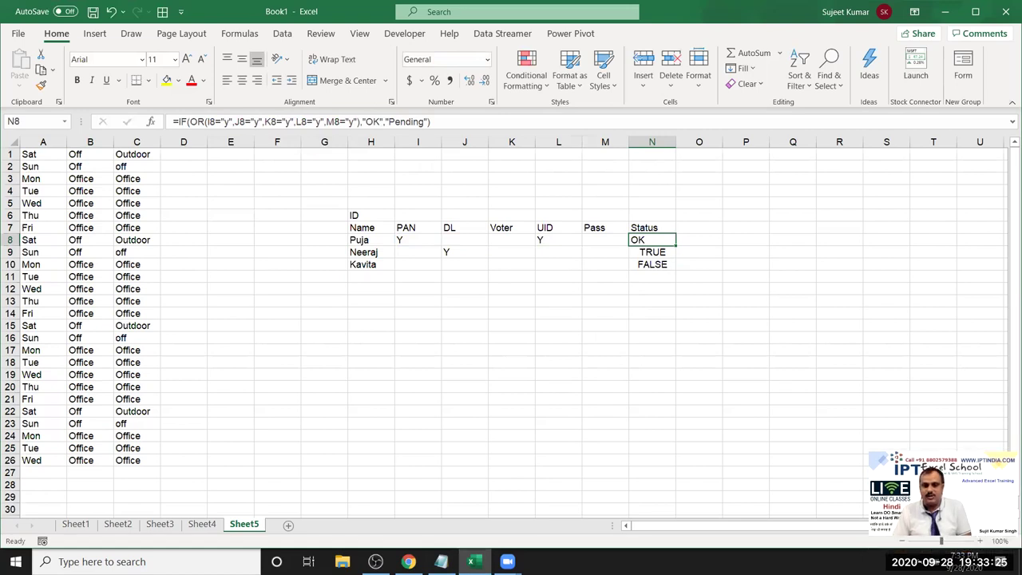
{"action": "double_click", "coordinate": [674, 247]}
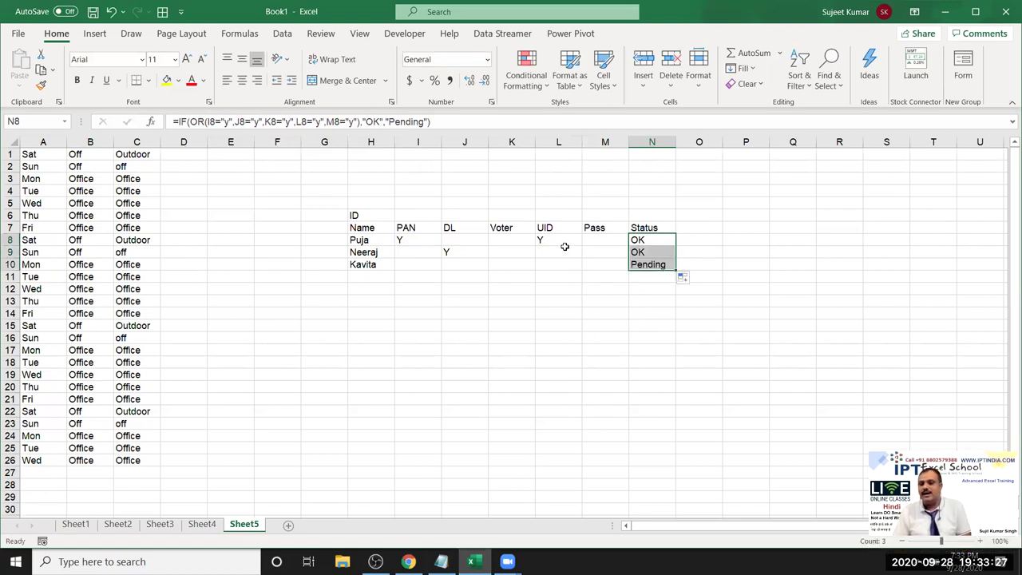
{"action": "left_click", "coordinate": [420, 232]}
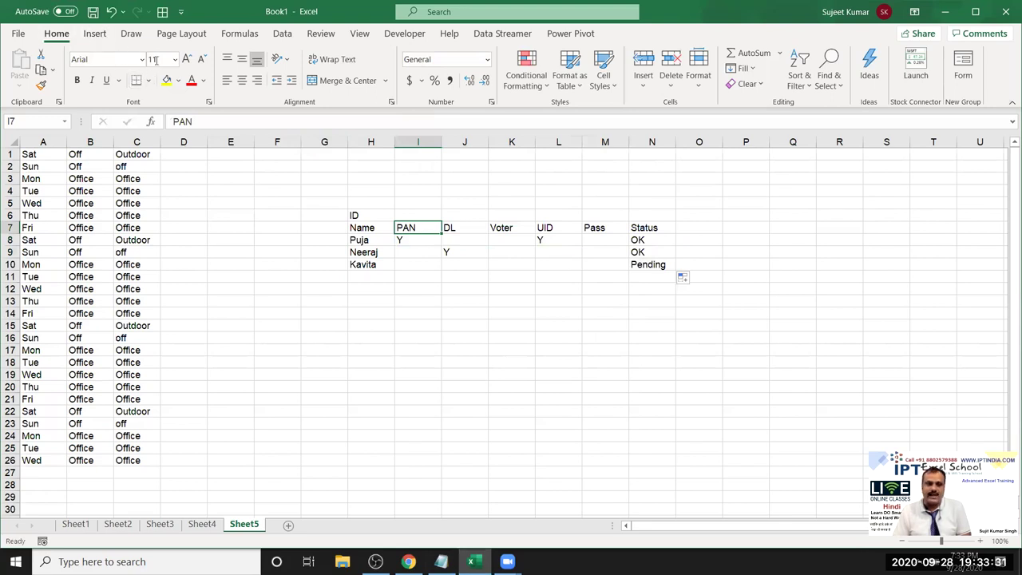
- Fill the PAN header I7 yellow and the DL to Pass headers J7:M7 green
{"action": "left_click", "coordinate": [167, 81]}
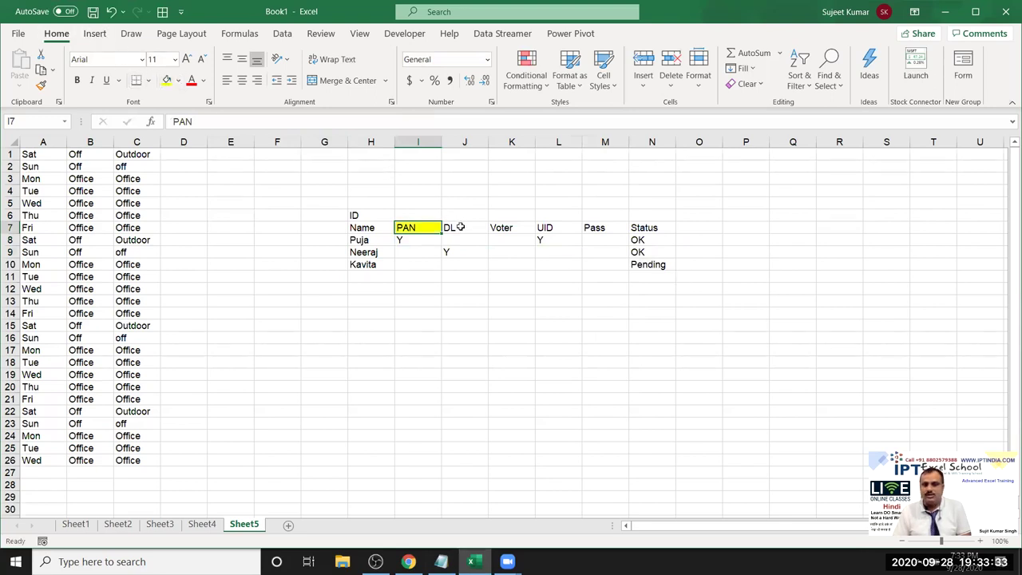
{"action": "left_click_drag", "start_coordinate": [461, 227], "coordinate": [595, 228]}
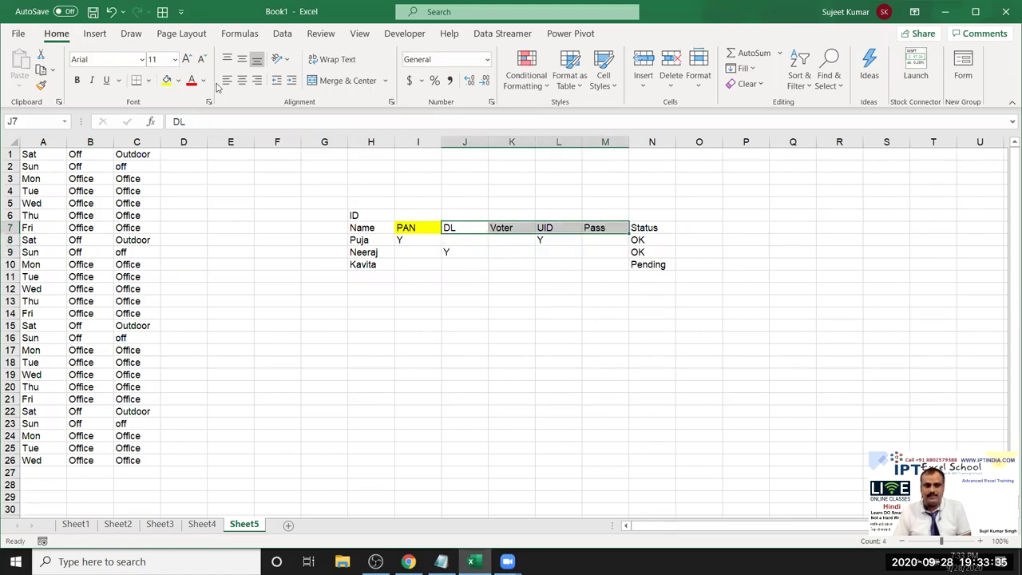
{"action": "left_click", "coordinate": [177, 81]}
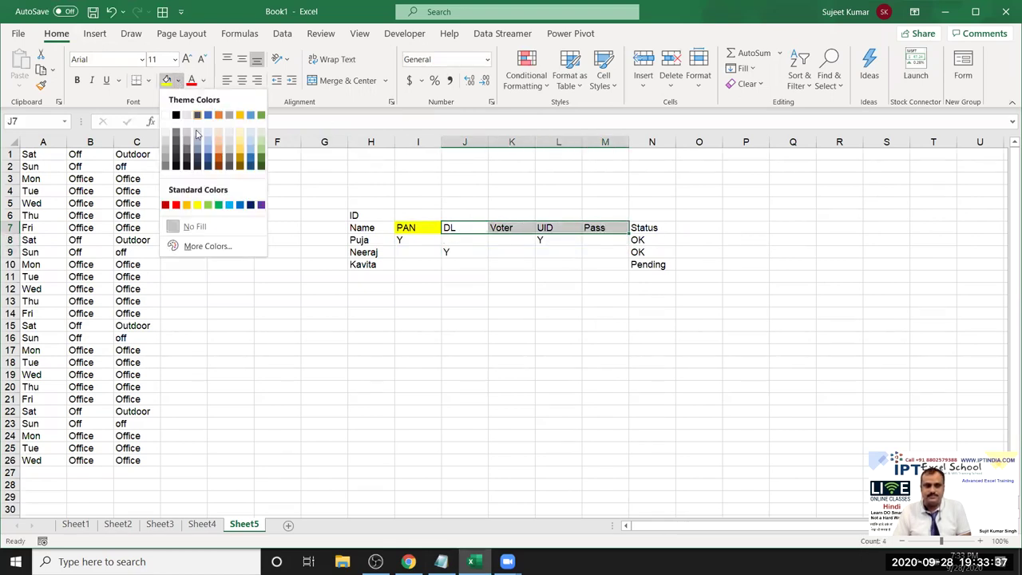
{"action": "left_click", "coordinate": [218, 204]}
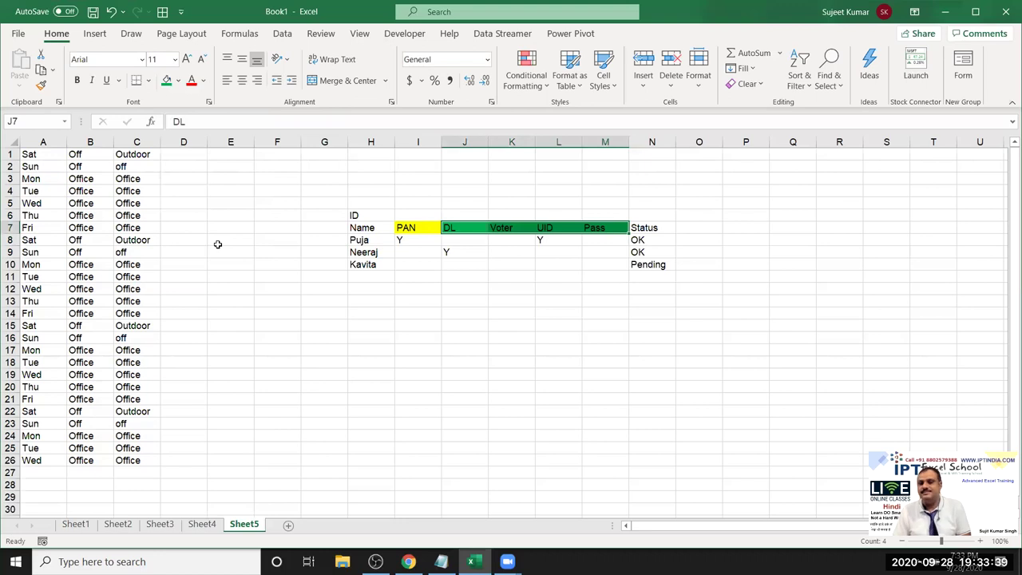
- Select the PAN and DL-to-Pass table columns, then start typing =an in O8
{"action": "left_click", "coordinate": [407, 229]}
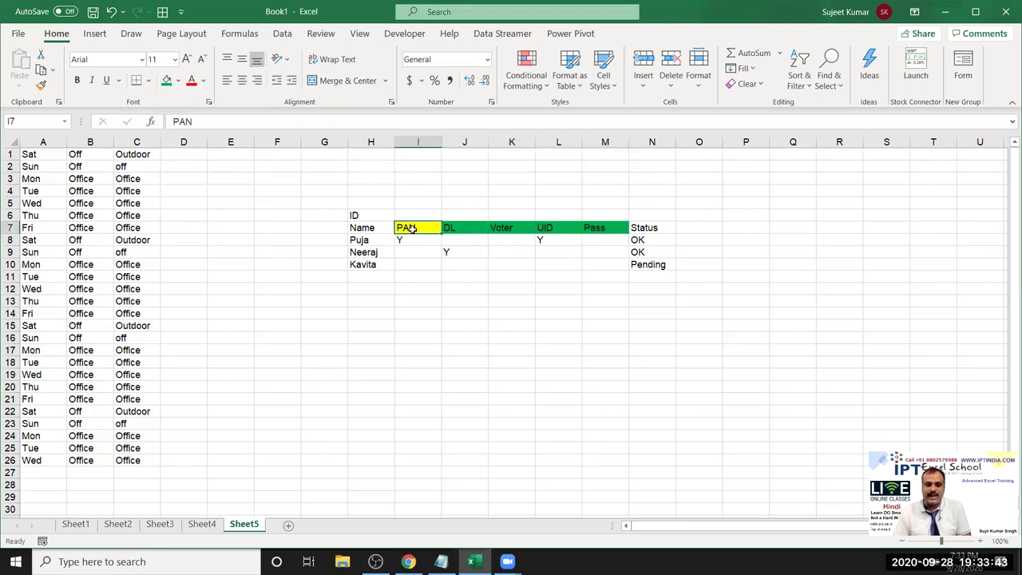
{"action": "left_click_drag", "start_coordinate": [409, 229], "coordinate": [415, 265]}
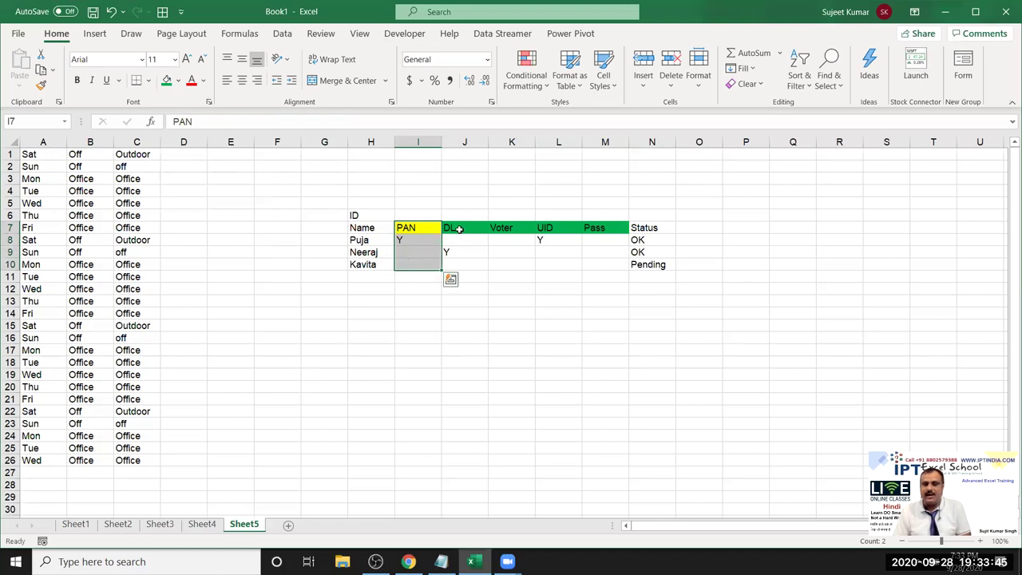
{"action": "left_click_drag", "start_coordinate": [459, 229], "coordinate": [599, 264]}
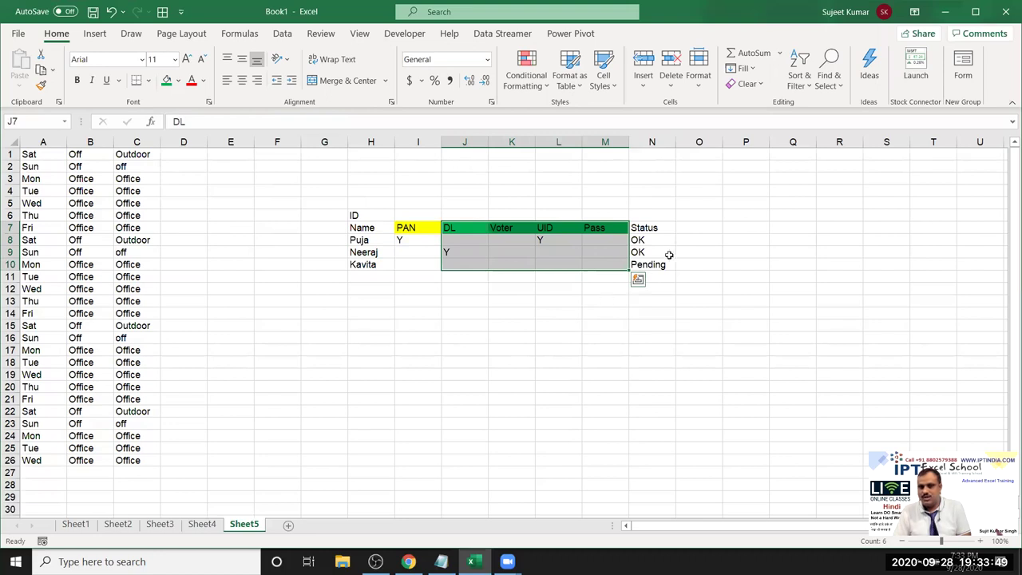
{"action": "left_click", "coordinate": [690, 240]}
{"action": "type", "text": "=an"}
- Start O8 as =AND(I8="y",OR(J8="Y", removing a stray DL entry
{"action": "double_click", "coordinate": [707, 254]}
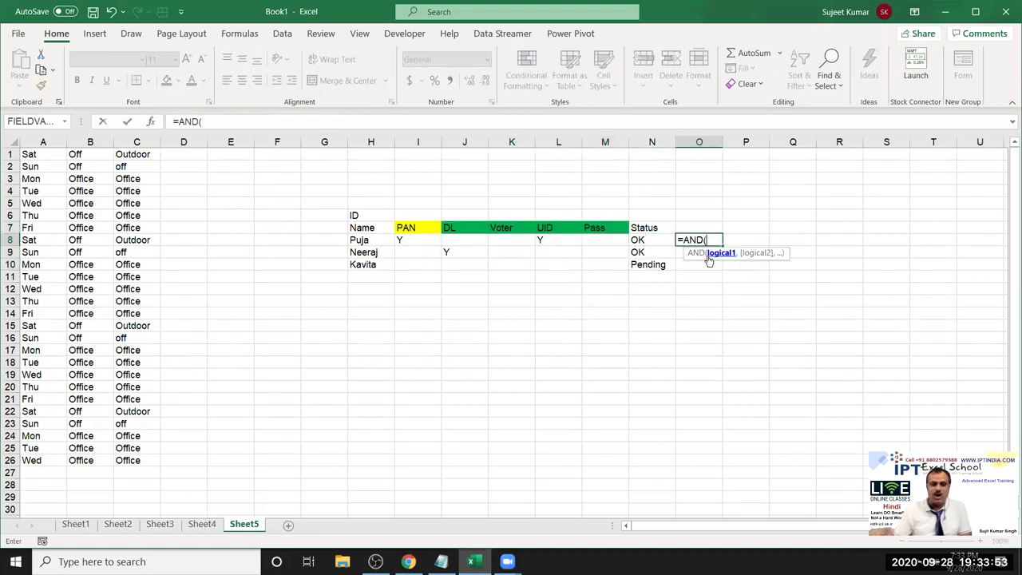
{"action": "left_click", "coordinate": [403, 241]}
{"action": "type", "text": "=\"y\""}
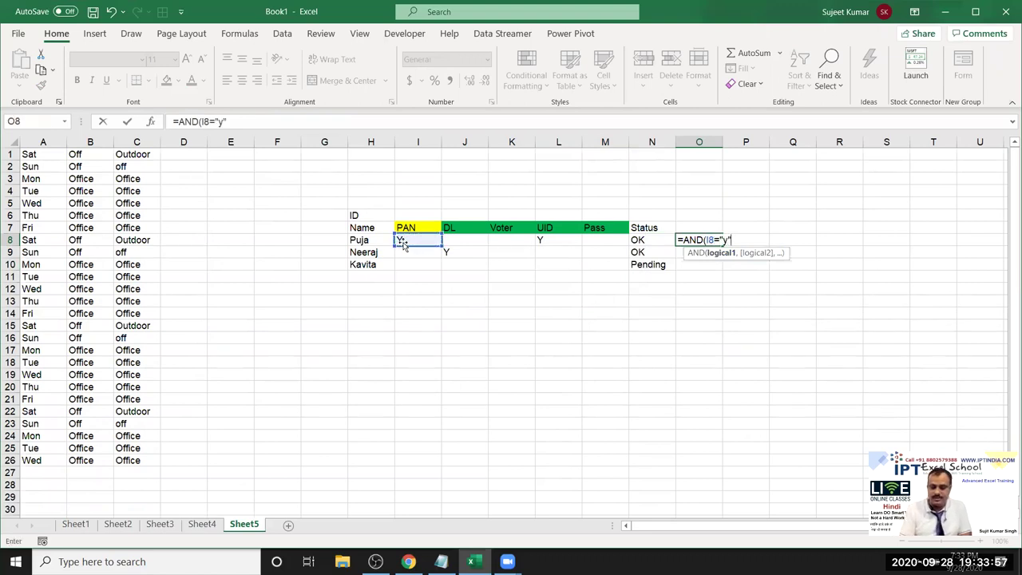
{"action": "type", "text": ",o"}
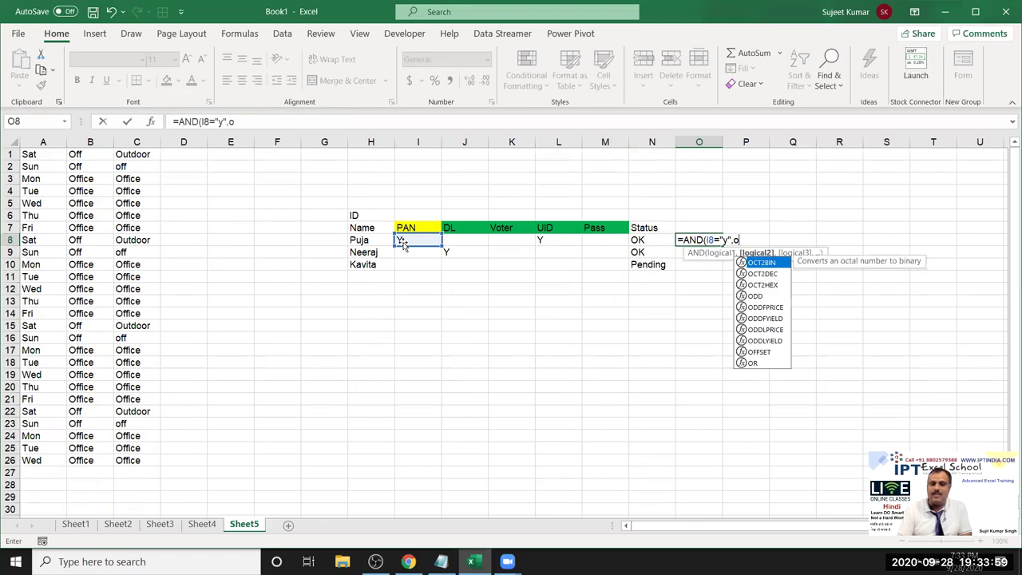
{"action": "type", "text": "r"}
{"action": "key", "text": "Tab"}
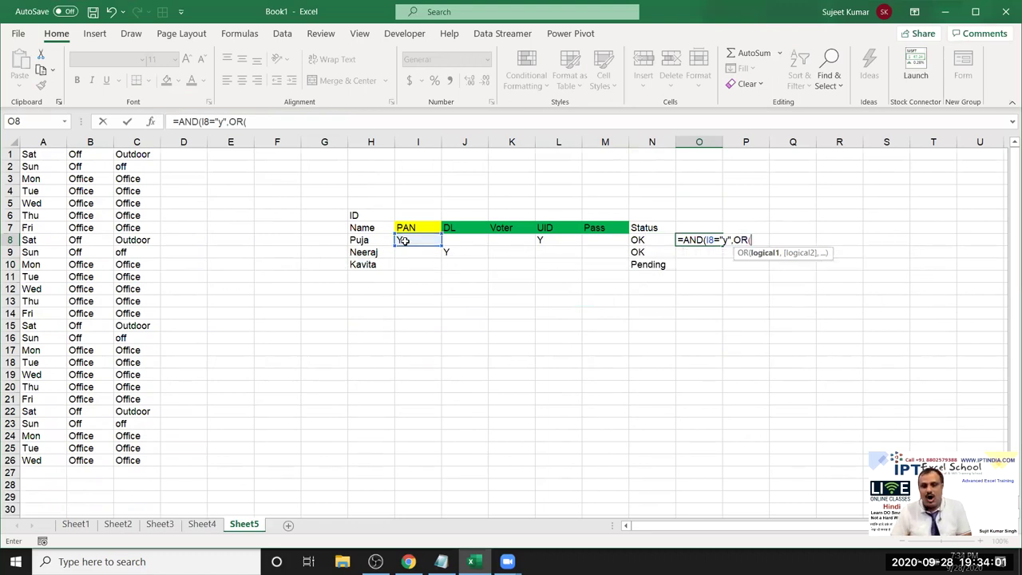
{"action": "left_click", "coordinate": [449, 238]}
{"action": "type", "text": "=\""}
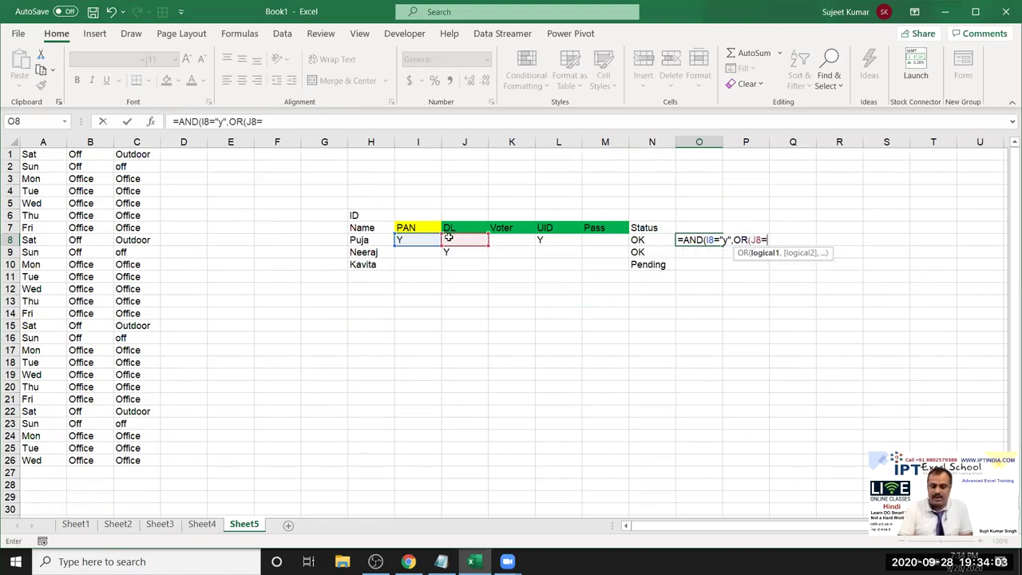
{"action": "type", "text": "DL"}
{"action": "key", "text": "Return"}
{"action": "key", "text": "Return"}
{"action": "key", "text": "Return"}
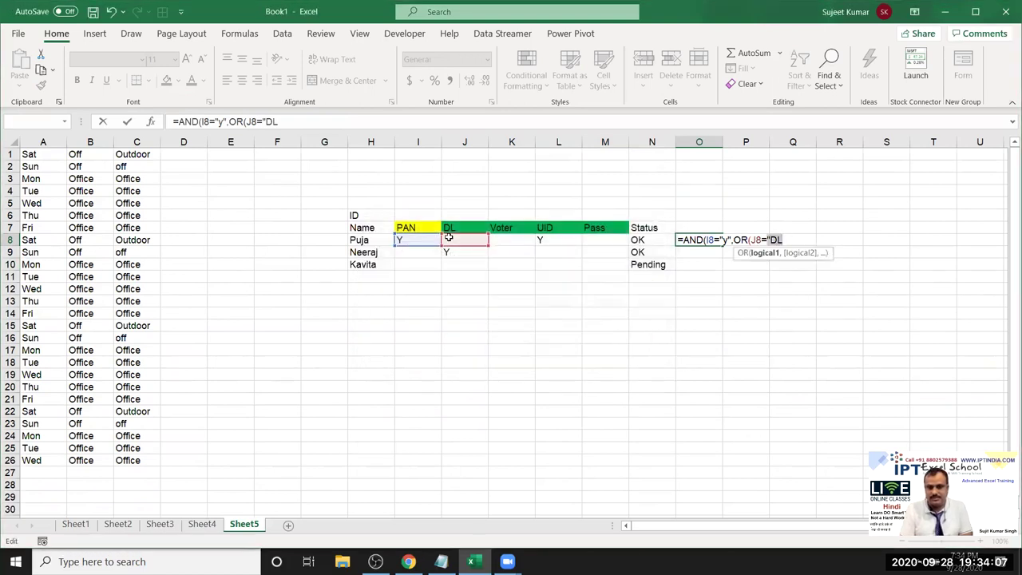
{"action": "key", "text": "Right"}
{"action": "key", "text": "BackSpace"}
{"action": "key", "text": "BackSpace"}
{"action": "type", "text": "\","}
- Add K8, L8 and M8 "y" conditions to close the OR and AND
{"action": "left_click", "coordinate": [522, 240]}
{"action": "type", "text": "=\"y\""}
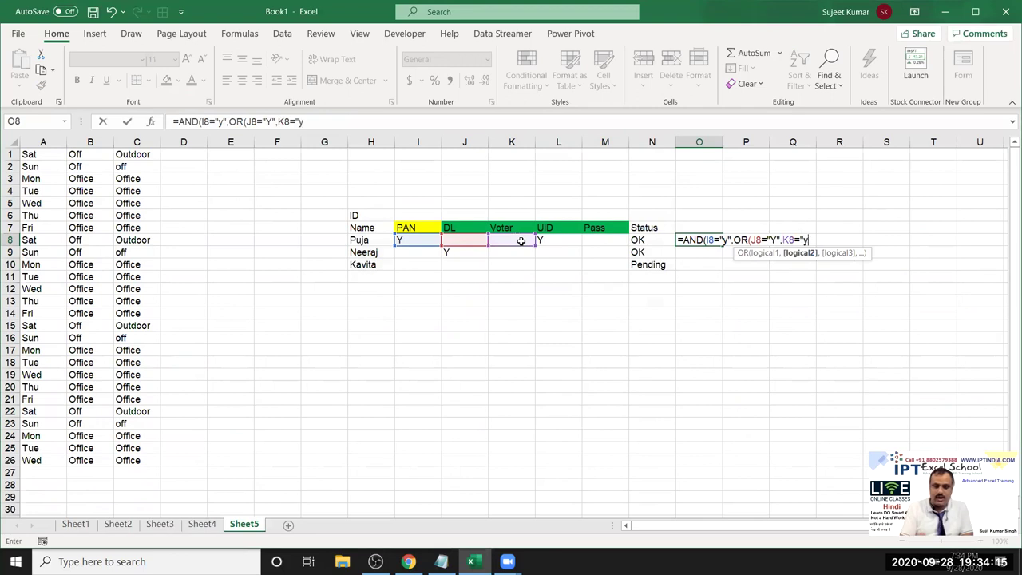
{"action": "type", "text": ","}
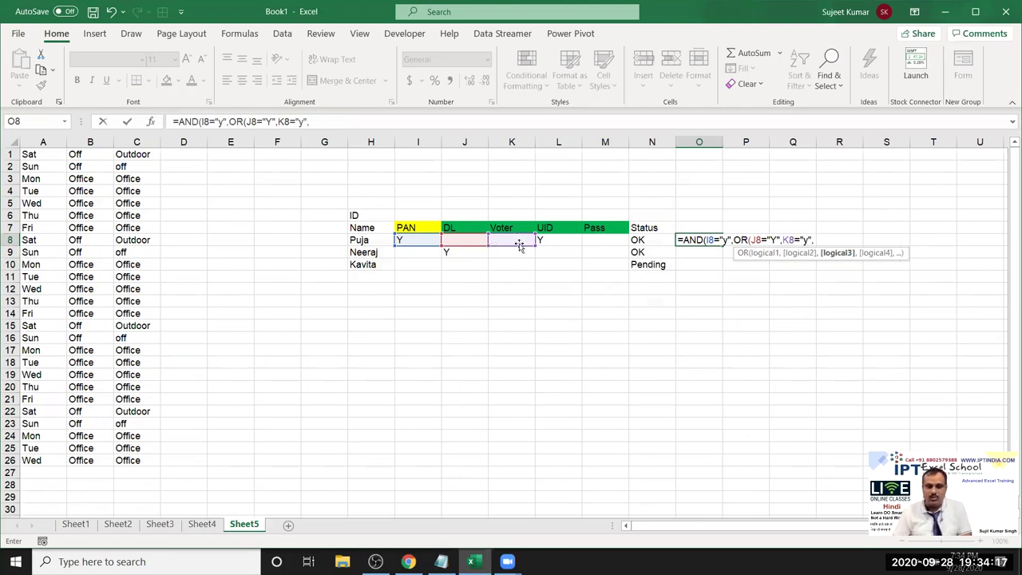
{"action": "left_click", "coordinate": [542, 239]}
{"action": "type", "text": "=\"y\""}
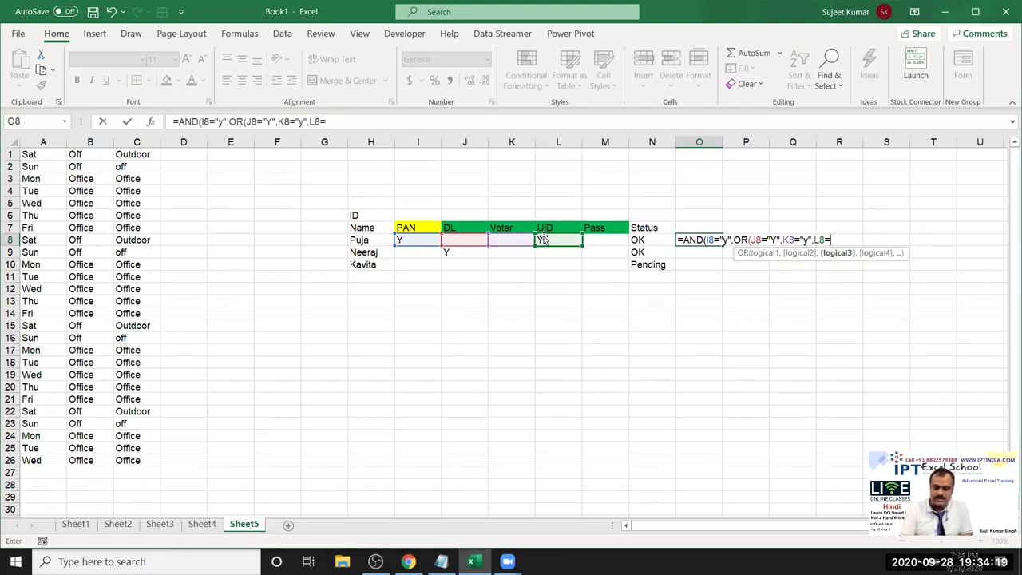
{"action": "type", "text": ","}
{"action": "left_click", "coordinate": [597, 240]}
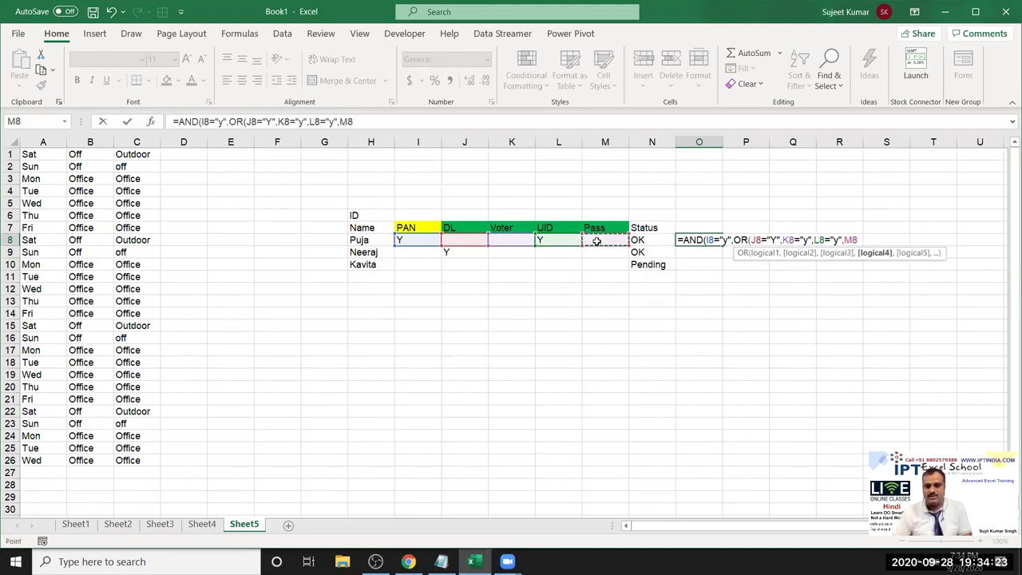
{"action": "type", "text": "=\"y\""}
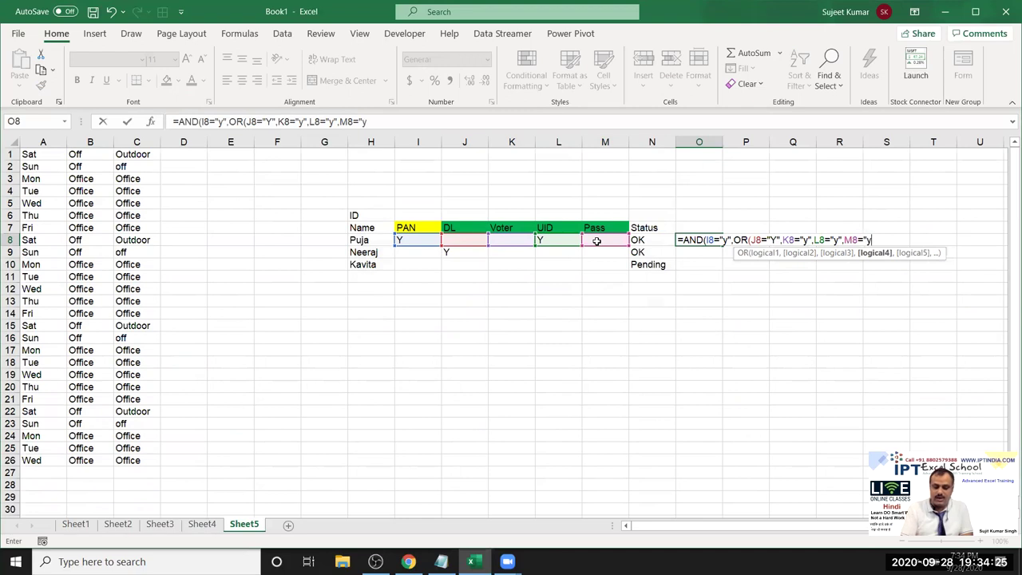
{"action": "type", "text": ")"}
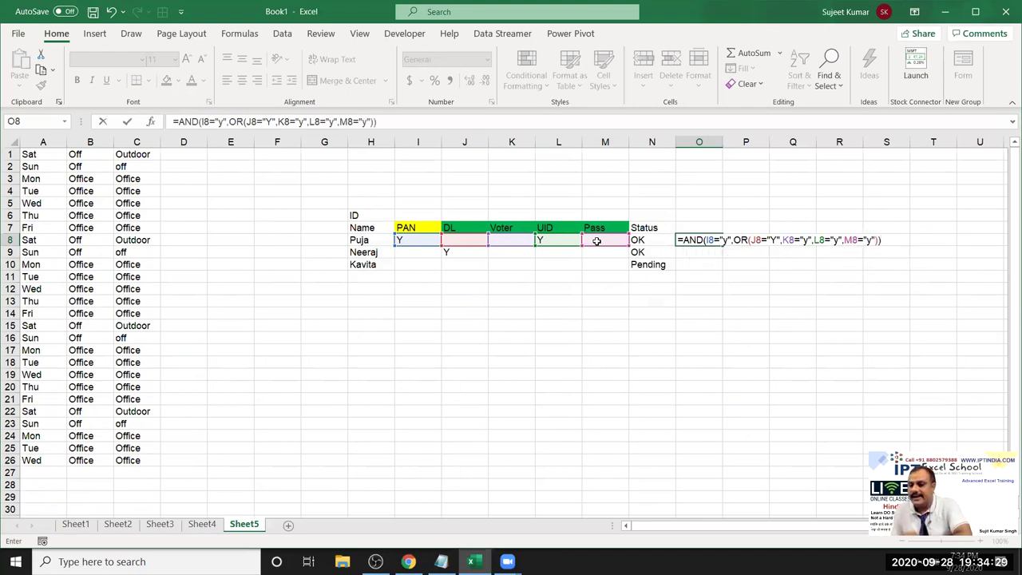
- Highlight the OR conditions in O8's formula, then commit it so O8 shows TRUE
{"action": "left_click", "coordinate": [706, 240]}
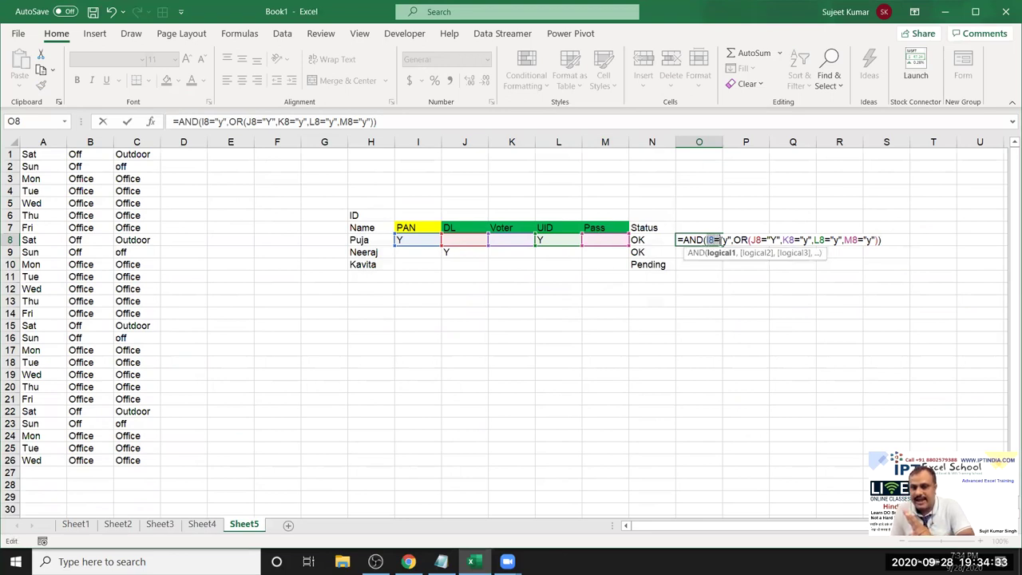
{"action": "left_click_drag", "start_coordinate": [733, 240], "coordinate": [876, 239]}
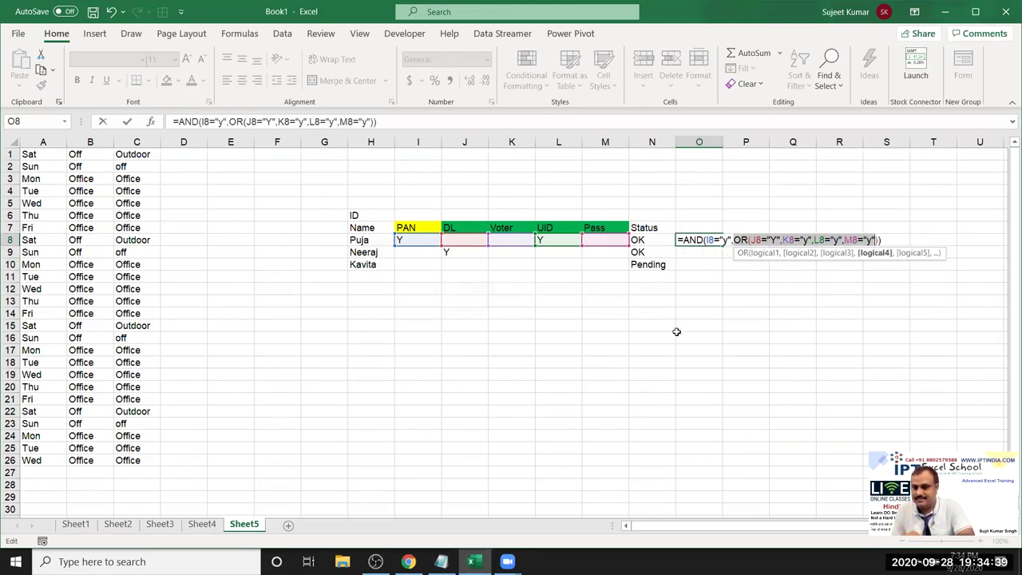
{"action": "left_click", "coordinate": [751, 240]}
{"action": "mouse_move", "coordinate": [753, 239]}
{"action": "left_mouse_down"}
{"action": "mouse_move", "coordinate": [823, 241]}
{"action": "mouse_move", "coordinate": [832, 252]}
{"action": "left_mouse_up"}
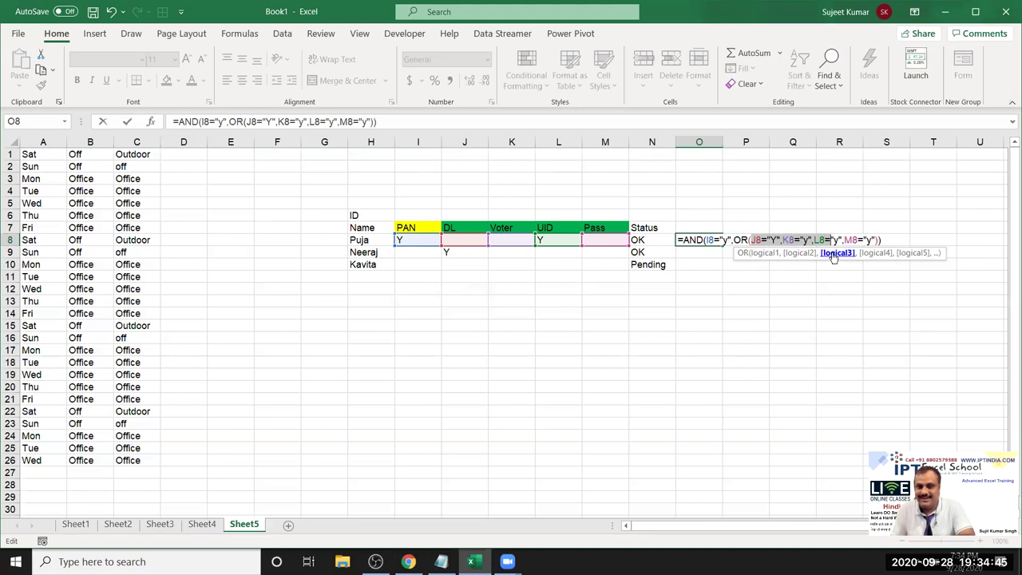
{"action": "key", "text": "ctrl+Return"}
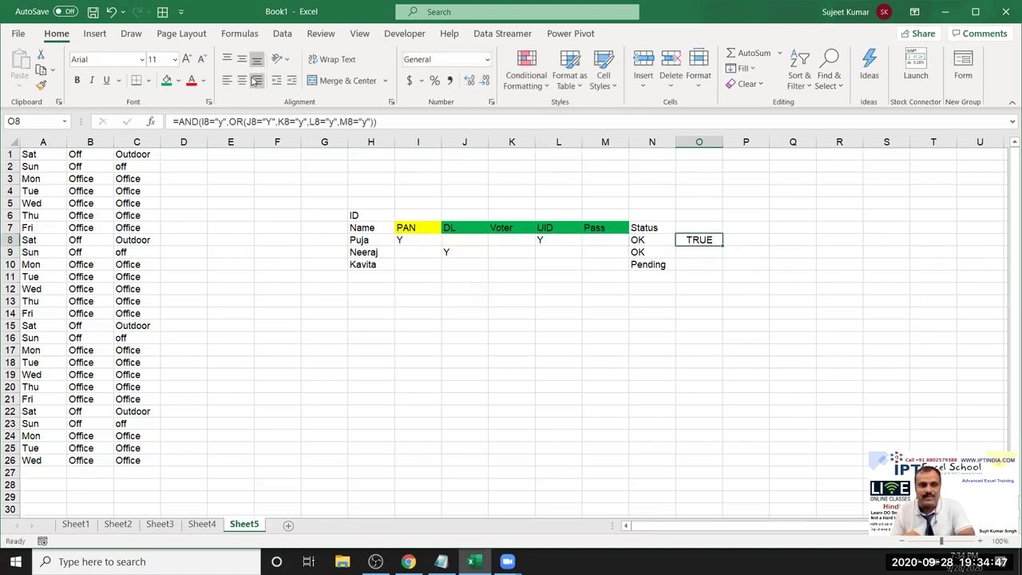
{"action": "left_click", "coordinate": [241, 34]}
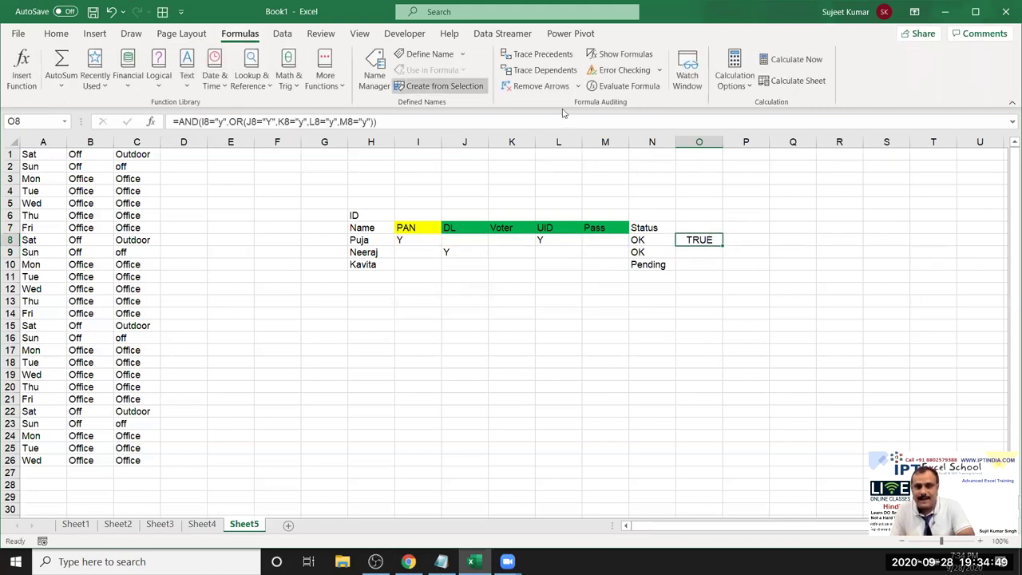
{"action": "left_click", "coordinate": [623, 86]}
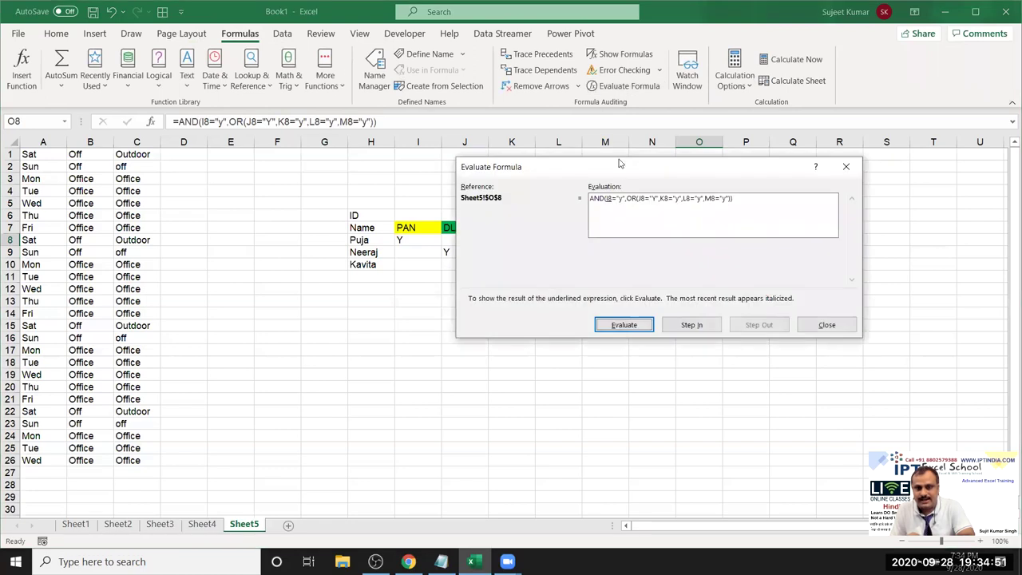
{"action": "left_click_drag", "start_coordinate": [619, 164], "coordinate": [626, 283]}
{"action": "left_click", "coordinate": [631, 444]}
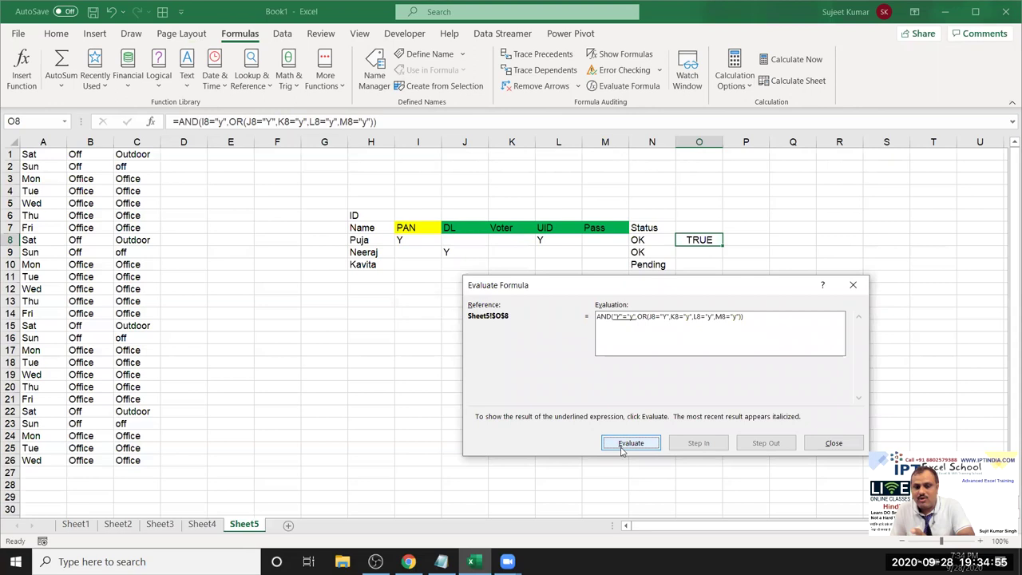
{"action": "left_click", "coordinate": [623, 444]}
{"action": "left_click", "coordinate": [622, 444]}
{"action": "left_click", "coordinate": [622, 443]}
{"action": "left_click", "coordinate": [623, 450]}
{"action": "left_click", "coordinate": [620, 450]}
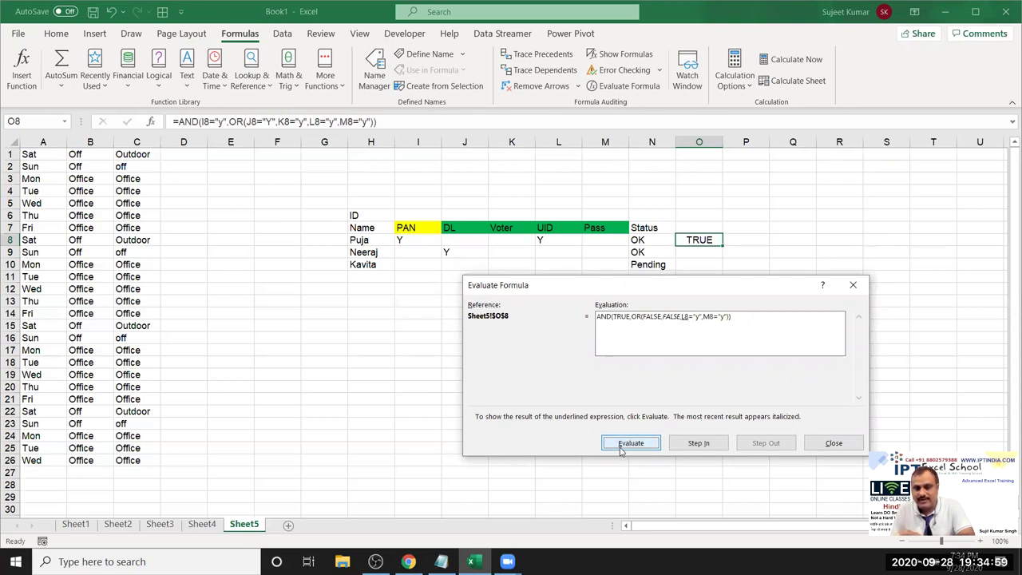
{"action": "left_click", "coordinate": [620, 449]}
{"action": "left_click", "coordinate": [621, 449]}
{"action": "left_click", "coordinate": [620, 449]}
{"action": "left_click", "coordinate": [620, 449]}
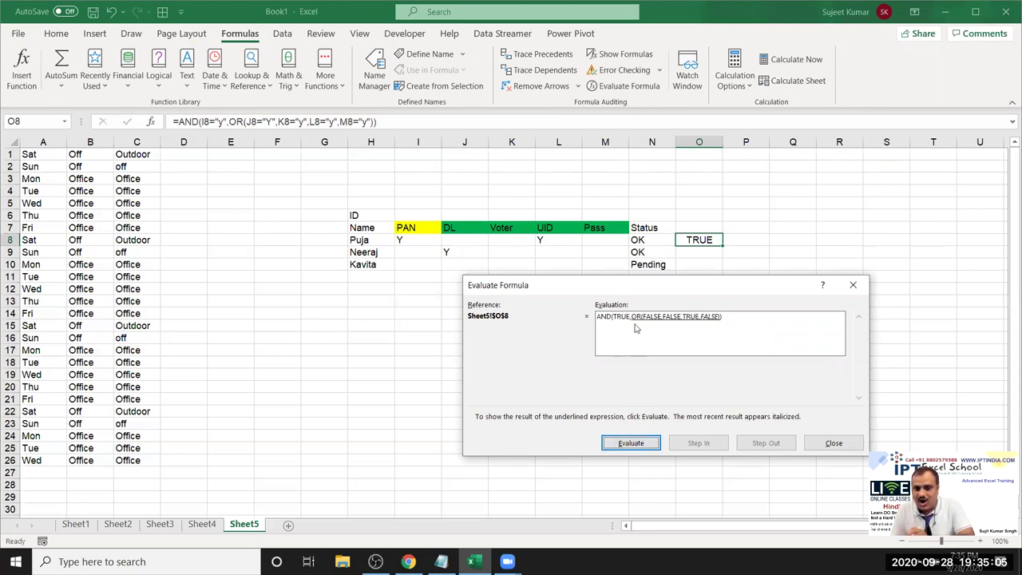
{"action": "left_click", "coordinate": [642, 450]}
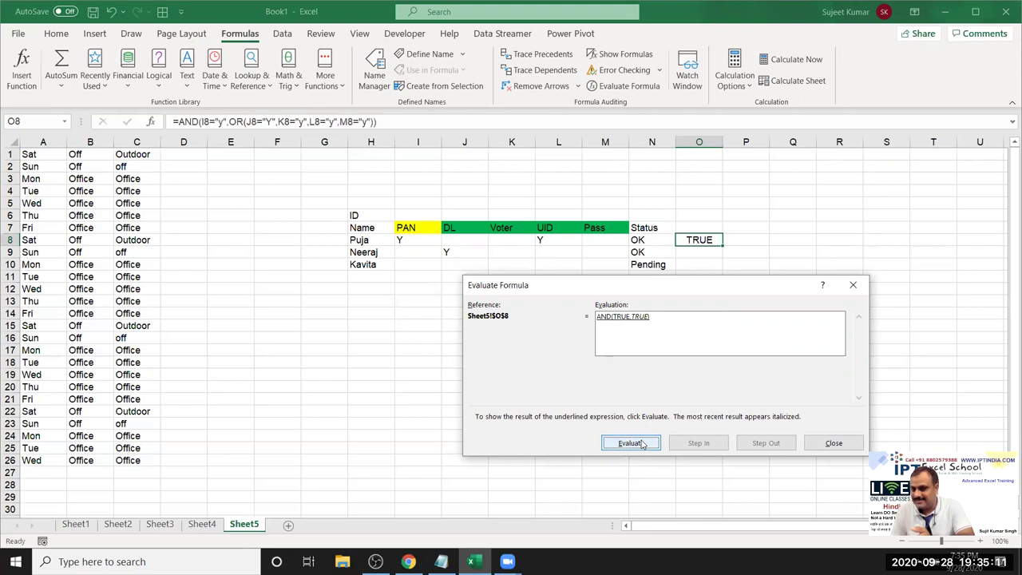
{"action": "left_click", "coordinate": [641, 445]}
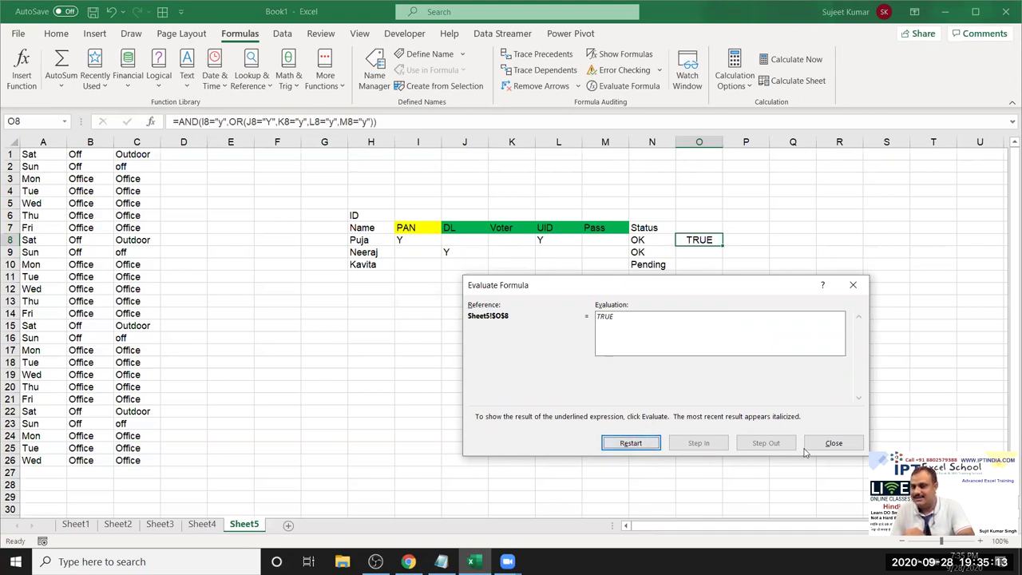
{"action": "left_click", "coordinate": [834, 444]}
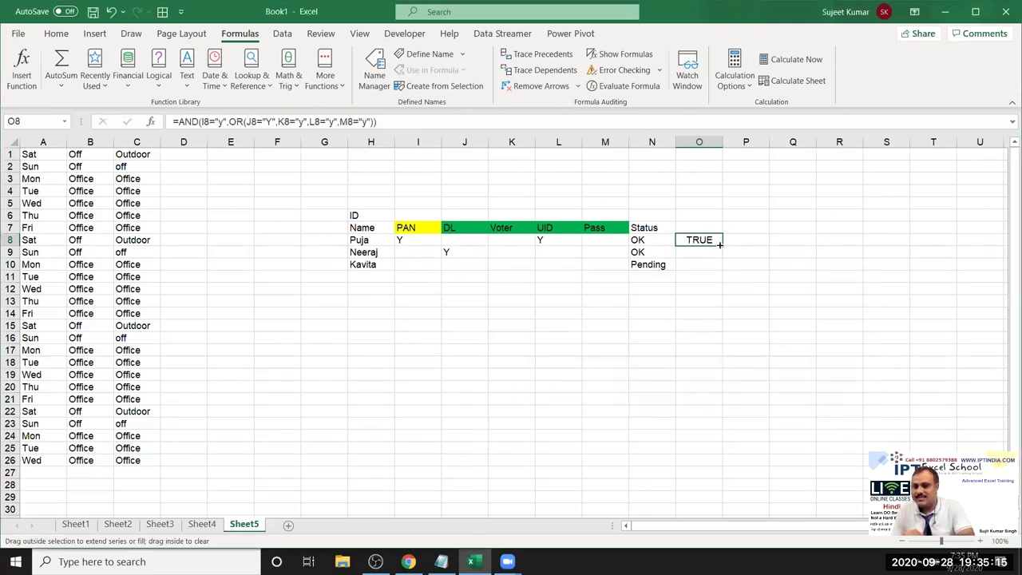
- Fill the O8 AND/OR check formula down to O10, yielding TRUE, FALSE, FALSE
{"action": "left_click_drag", "start_coordinate": [721, 241], "coordinate": [719, 265]}
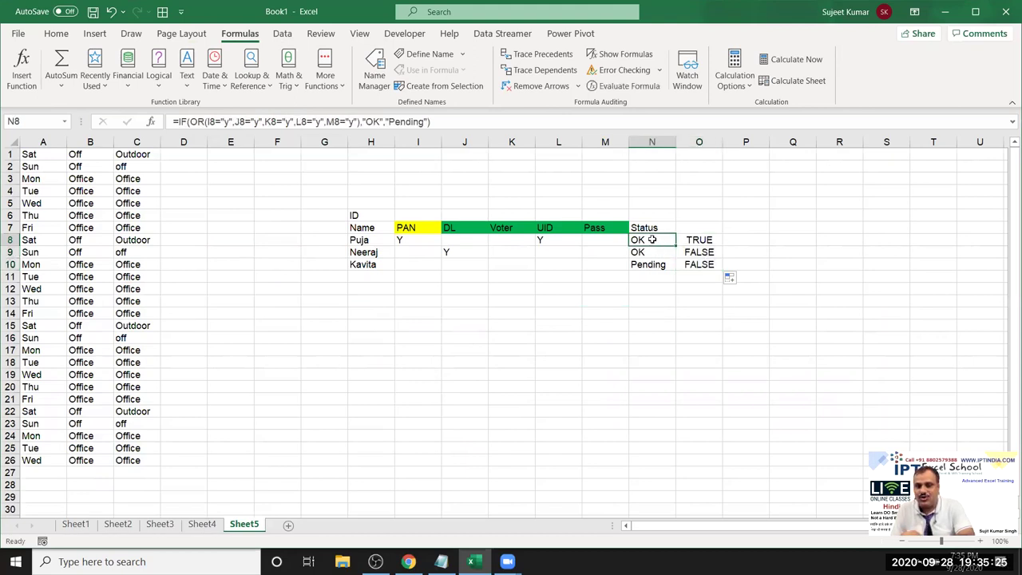
{"action": "left_click", "coordinate": [697, 241]}
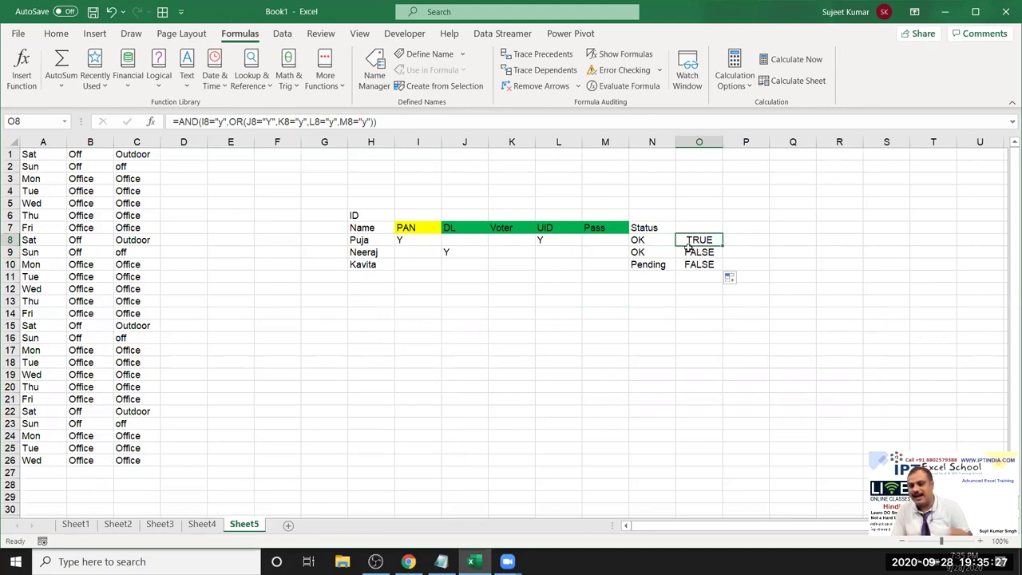
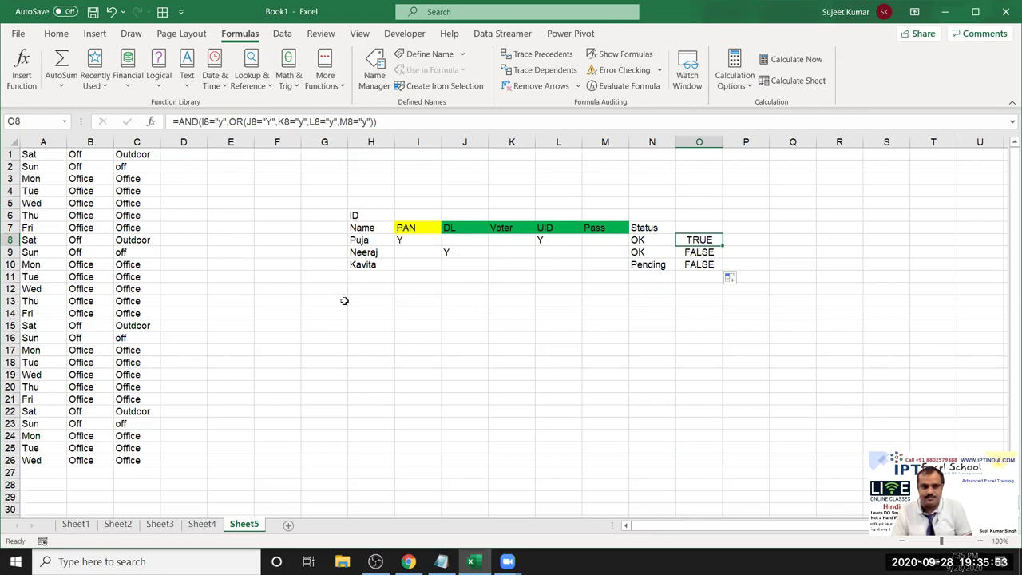
- Enter TRUE in G14 and G15 as test values
{"action": "left_click", "coordinate": [326, 315]}
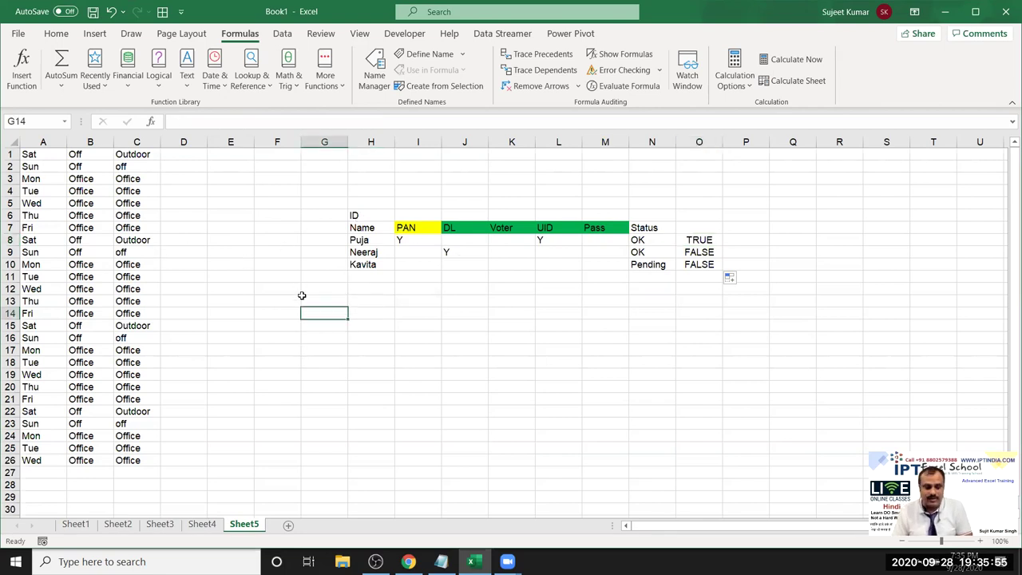
{"action": "type", "text": "=tru"}
{"action": "key", "text": "Tab"}
{"action": "key", "text": "Return"}
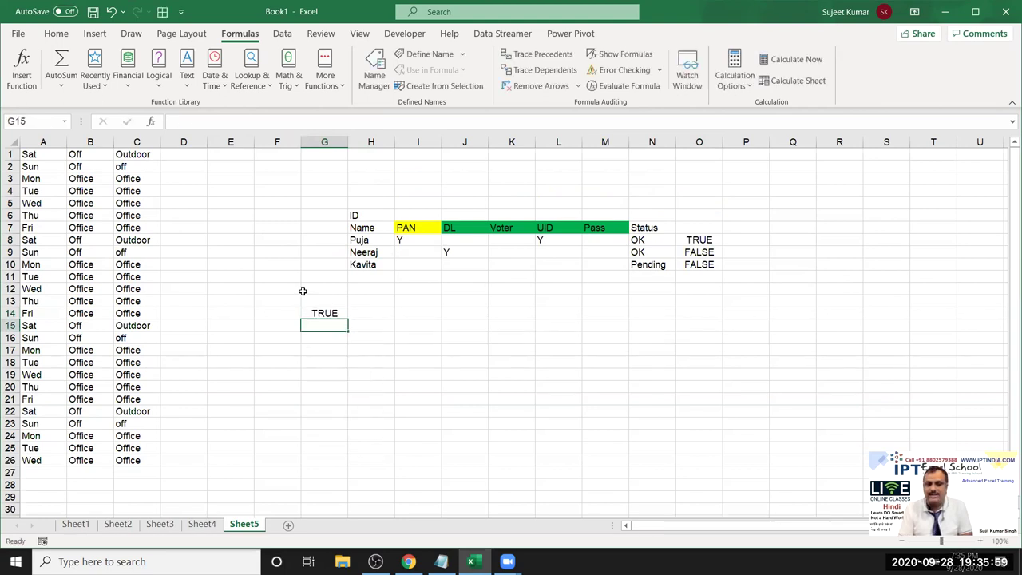
{"action": "type", "text": "=tru"}
{"action": "key", "text": "Tab"}
{"action": "key", "text": "Return"}
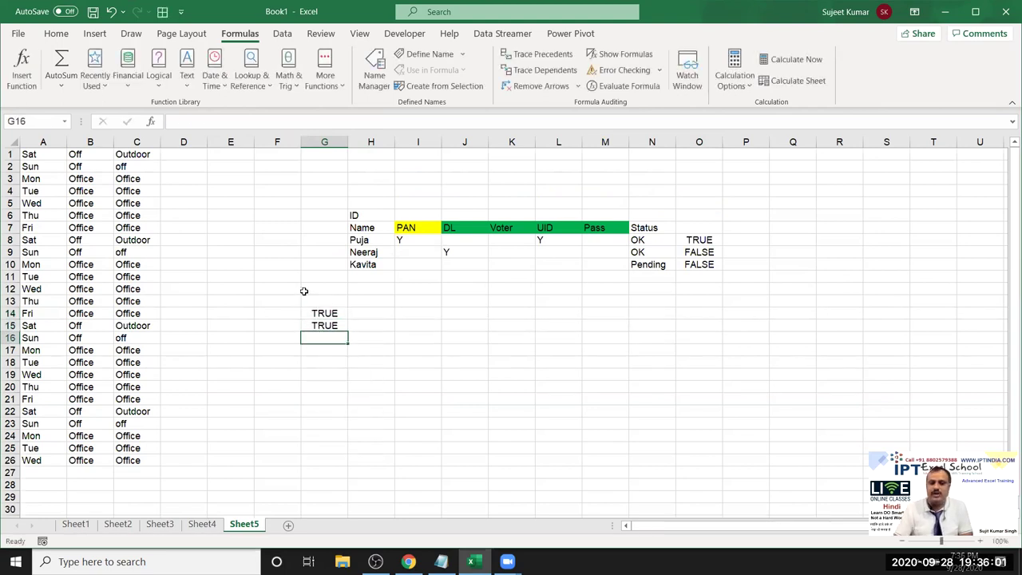
- Begin a =NOT( formula in H14 beside the TRUE values
{"action": "key", "text": "Up"}
{"action": "key", "text": "Up"}
{"action": "key", "text": "Right"}
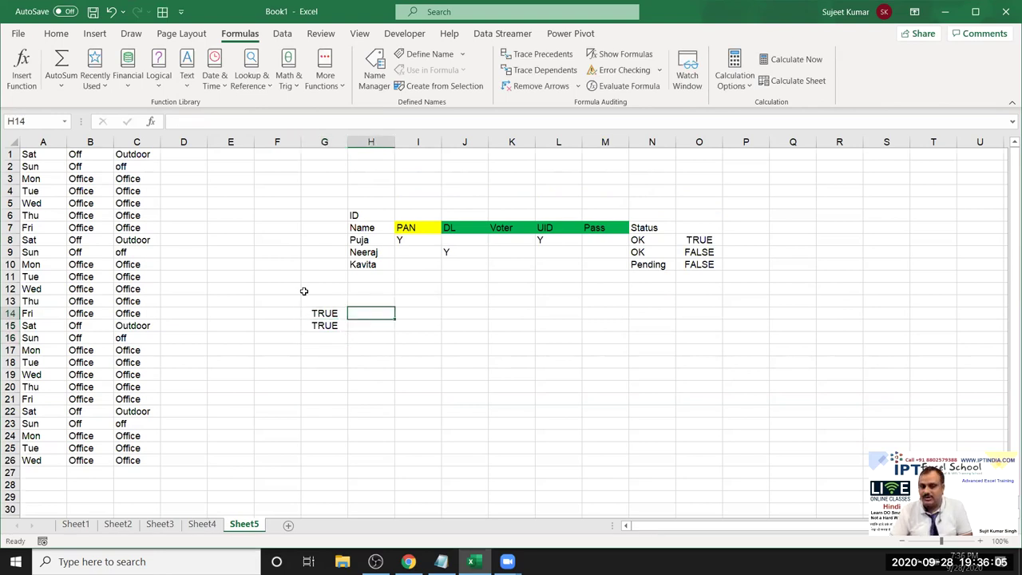
{"action": "key", "text": "Right"}
{"action": "key", "text": "Left"}
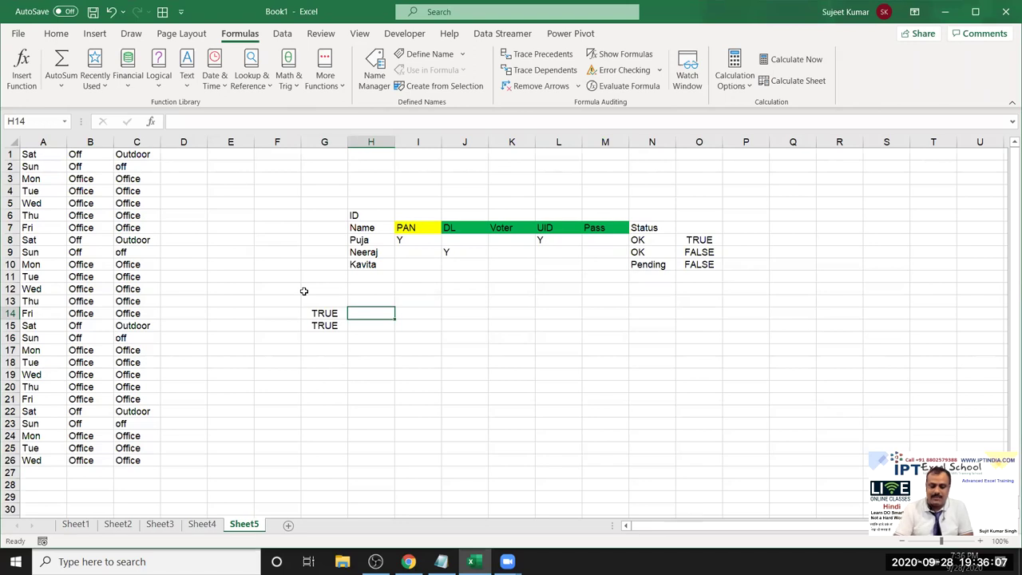
{"action": "type", "text": "=no"}
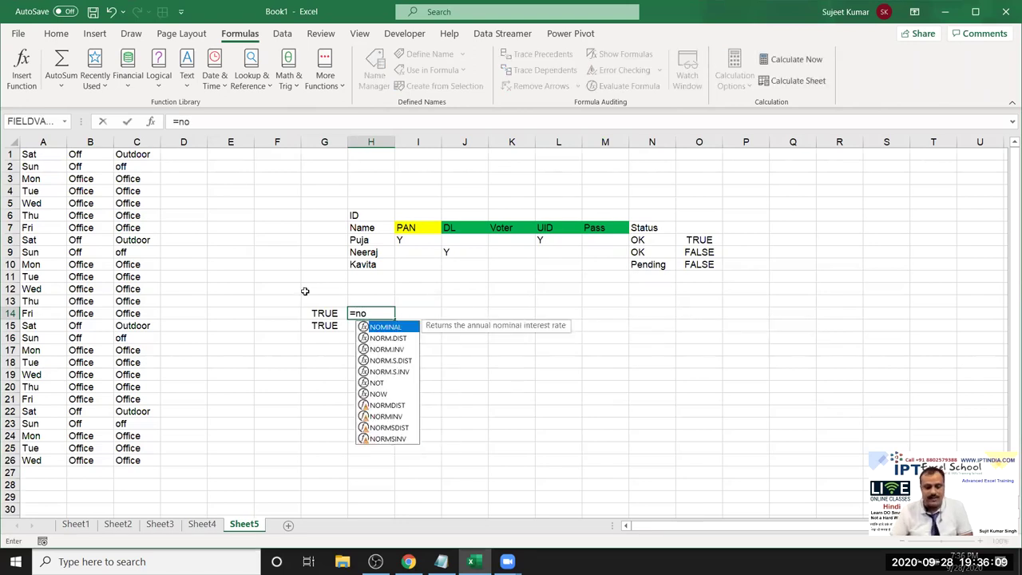
{"action": "type", "text": "t("}
- Finish =NOT(G14) in H14 and fill it down to H15 with Ctrl+D
{"action": "key", "text": "Left"}
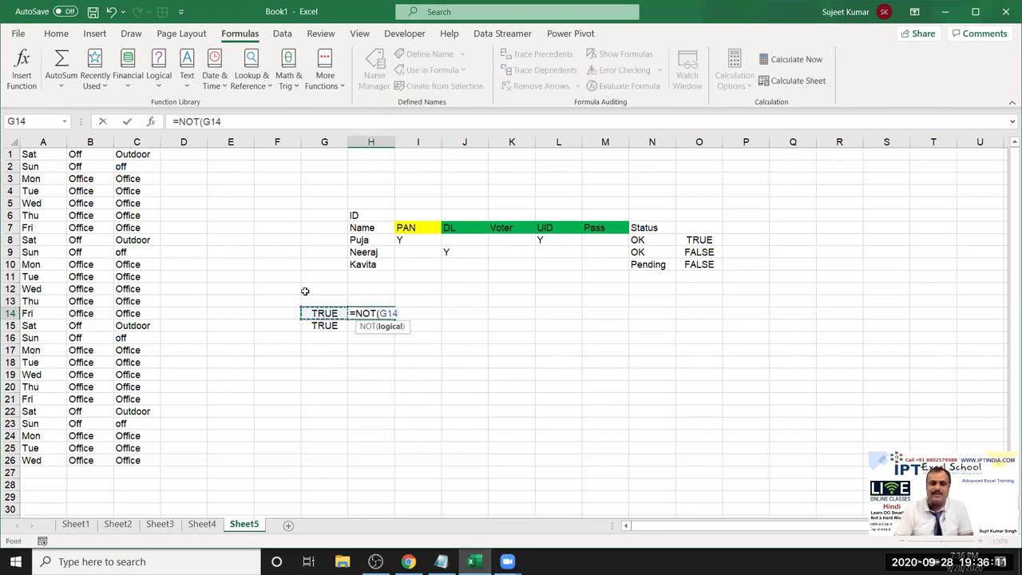
{"action": "key", "text": "Return"}
{"action": "key", "text": "Up"}
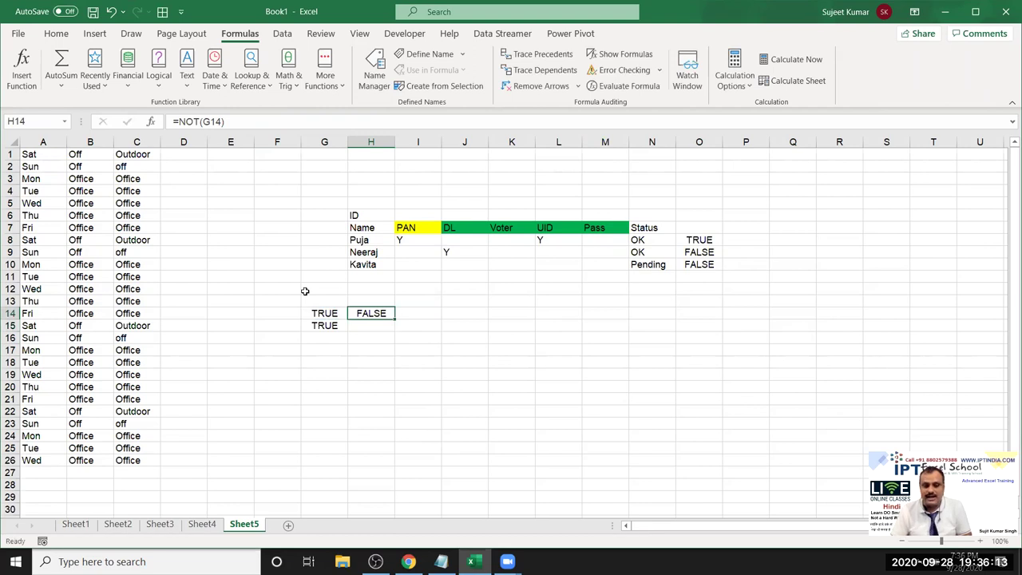
{"action": "key", "text": "shift+Down"}
{"action": "key", "text": "ctrl+d"}
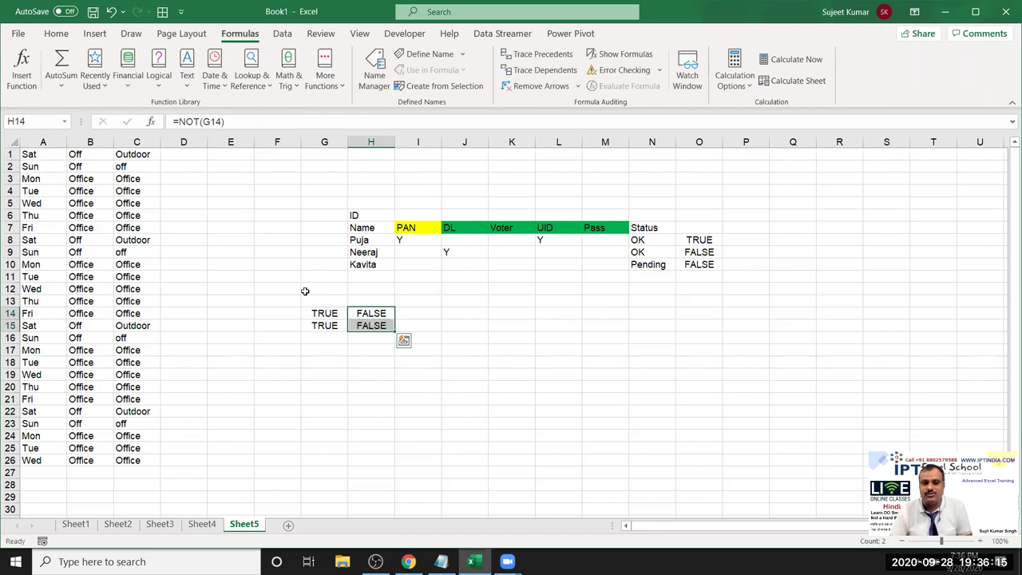
- Change G15 to FALSE so H15 returns TRUE
{"action": "key", "text": "Down"}
{"action": "key", "text": "Left"}
{"action": "type", "text": "fas"}
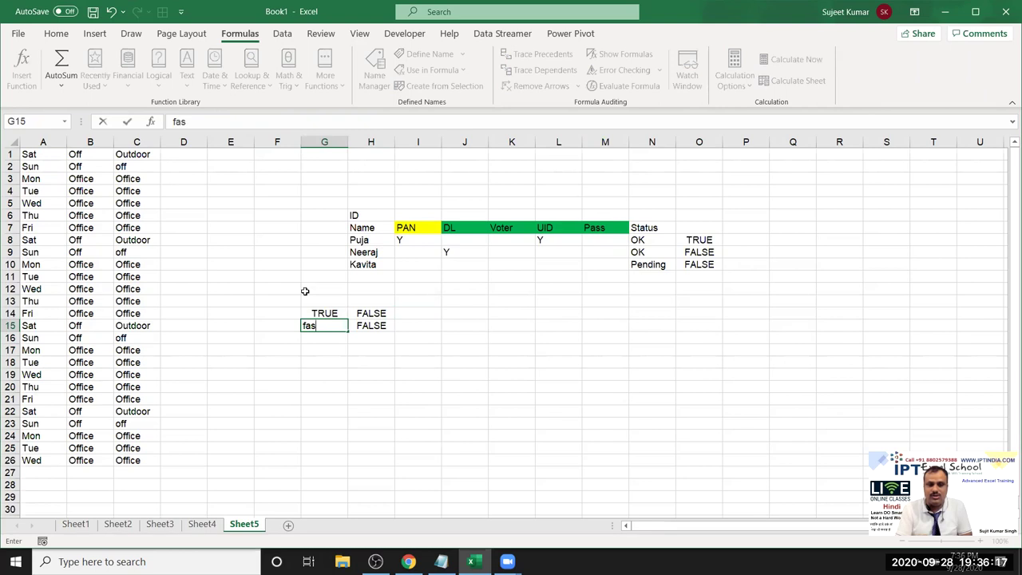
{"action": "key", "text": "Return"}
{"action": "key", "text": "Up"}
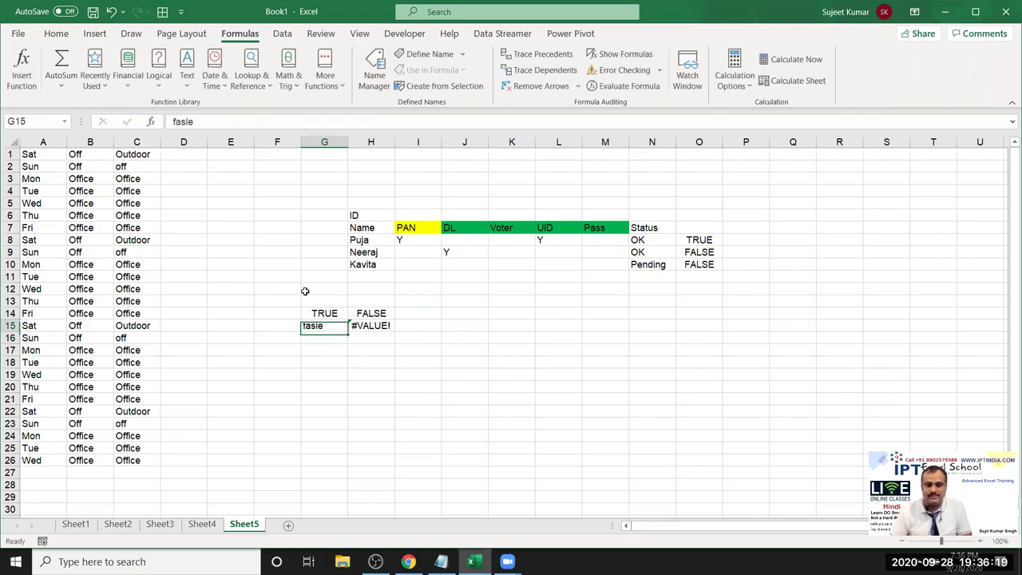
{"action": "type", "text": "fa"}
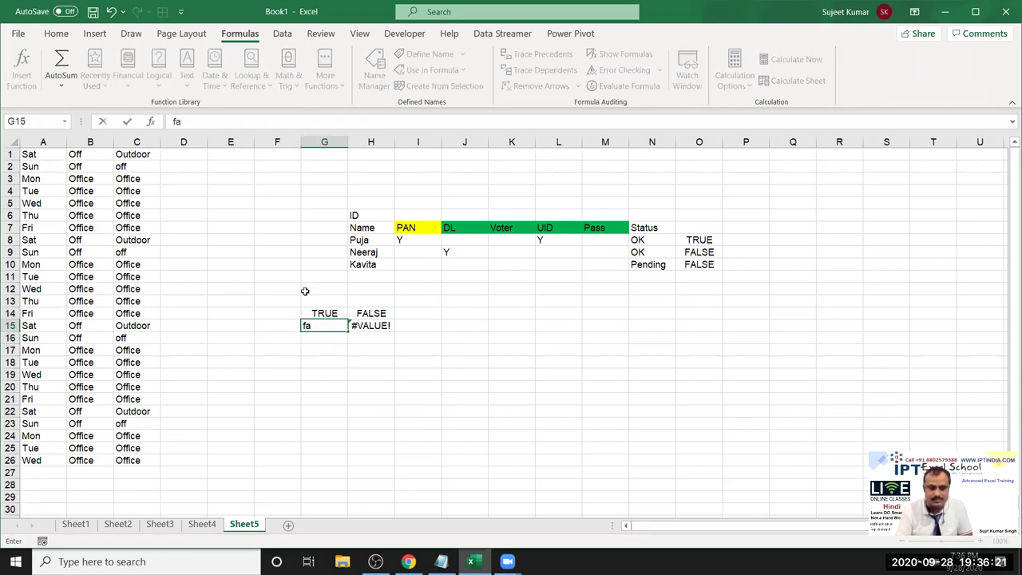
{"action": "type", "text": "lse"}
{"action": "key", "text": "Return"}
{"action": "key", "text": "Up"}
{"action": "key", "text": "Right"}
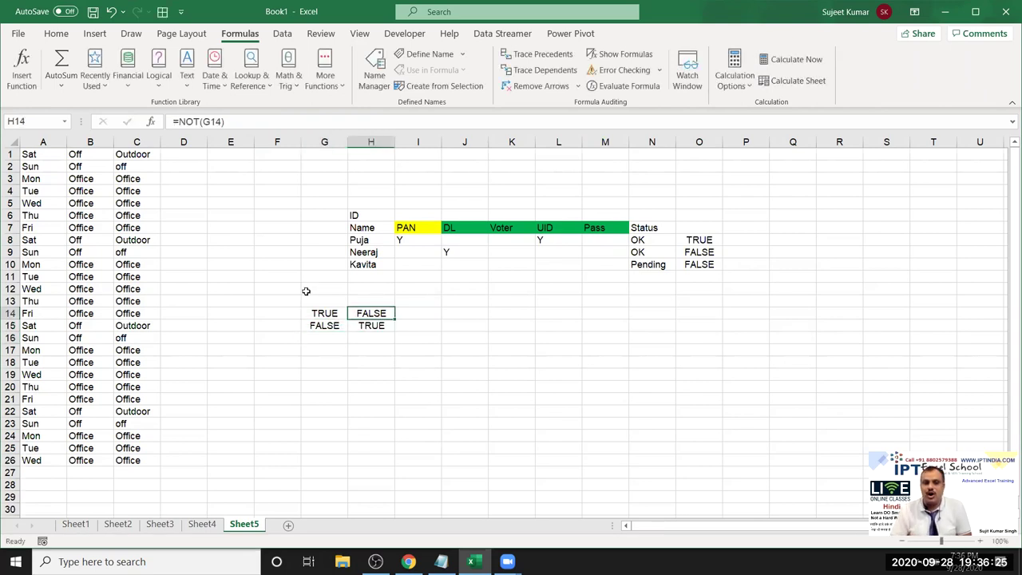
- Review the Status formula in N8 and the NOT formula in H15
{"action": "key", "text": "Up"}
{"action": "key", "text": "Up"}
{"action": "key", "text": "Up"}
{"action": "key", "text": "Up"}
{"action": "key", "text": "Up"}
{"action": "key", "text": "Up"}
{"action": "key", "text": "Up"}
{"action": "key", "text": "Right"}
{"action": "key", "text": "Right"}
{"action": "key", "text": "Right"}
{"action": "key", "text": "Right"}
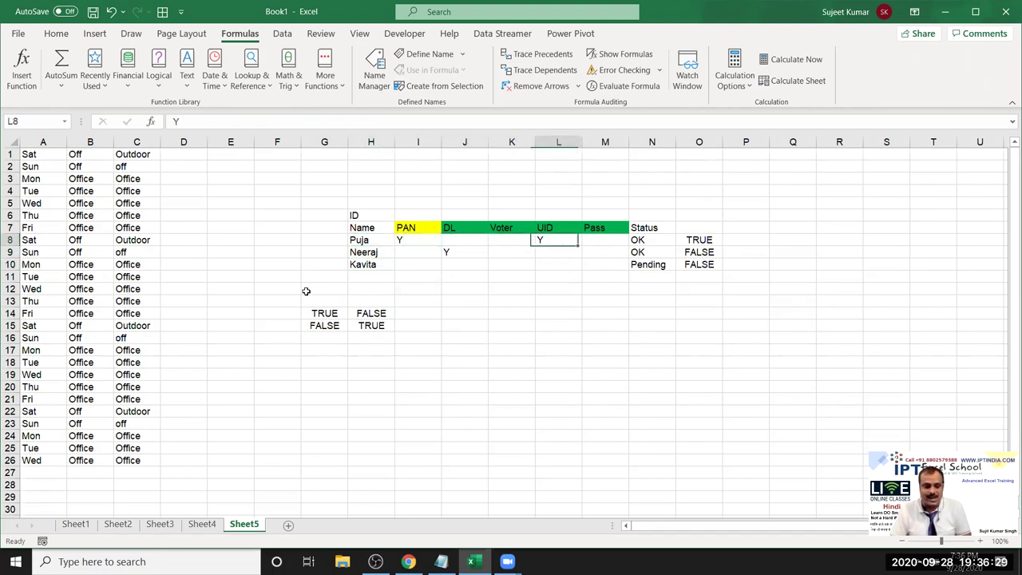
{"action": "key", "text": "Right"}
{"action": "key", "text": "Right"}
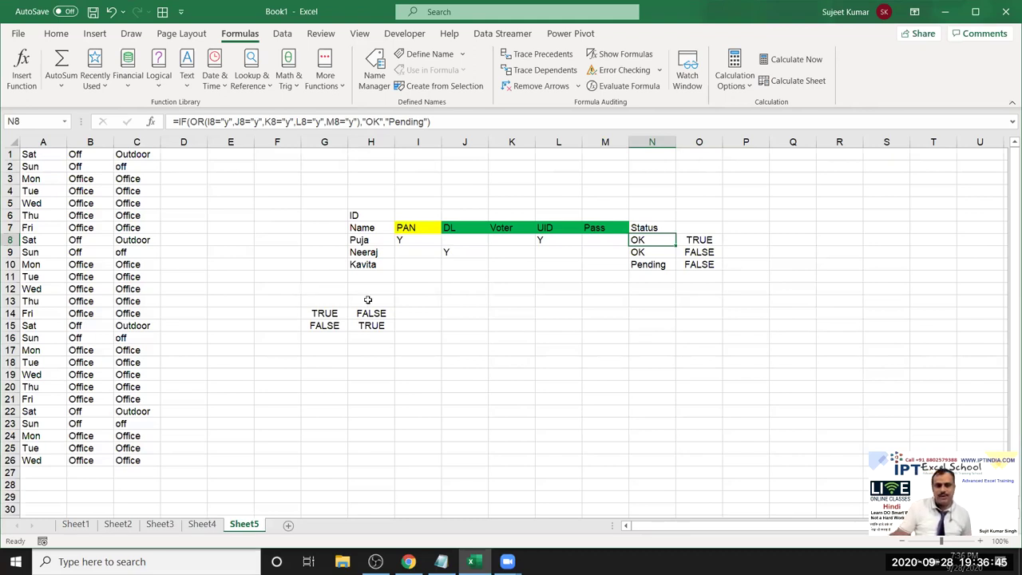
{"action": "left_click", "coordinate": [381, 326]}
{"action": "double_click", "coordinate": [382, 326]}
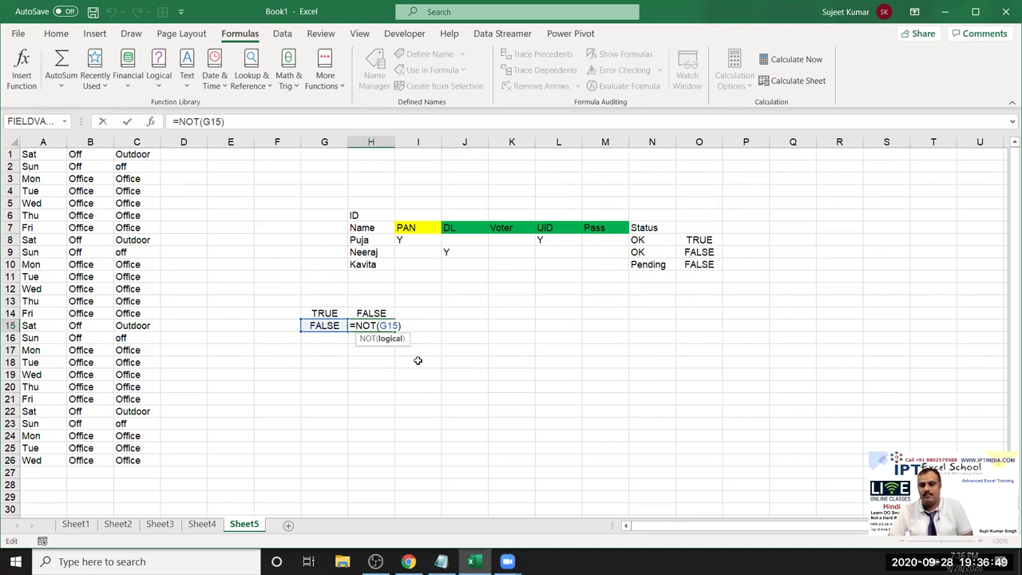
{"action": "key", "text": "Escape"}
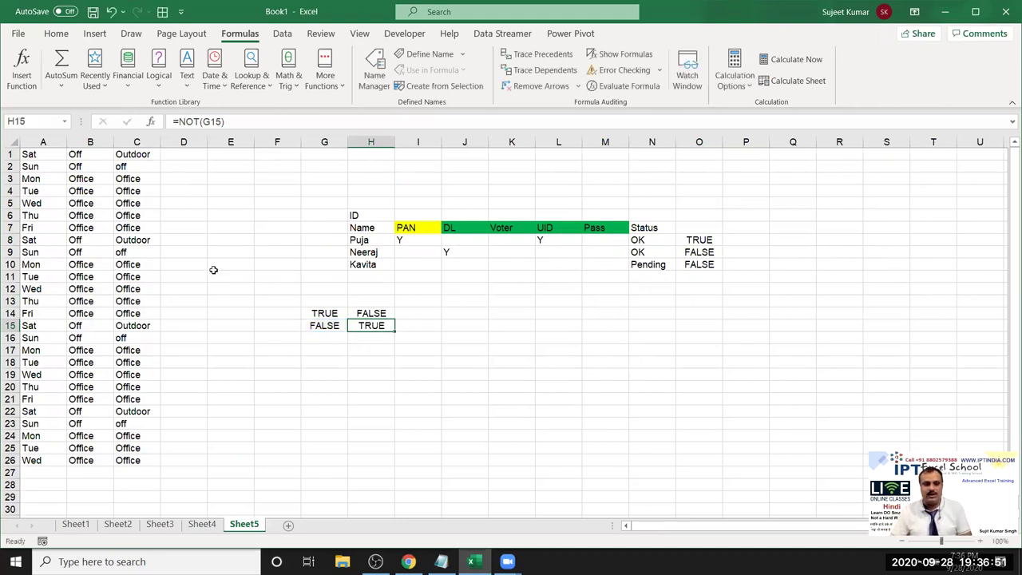
{"action": "left_click", "coordinate": [450, 387]}
- Put 50 in J20 and =IF(NOT(J20=50),"OK","Pending") in K20
{"action": "type", "text": "50"}
{"action": "key", "text": "Tab"}
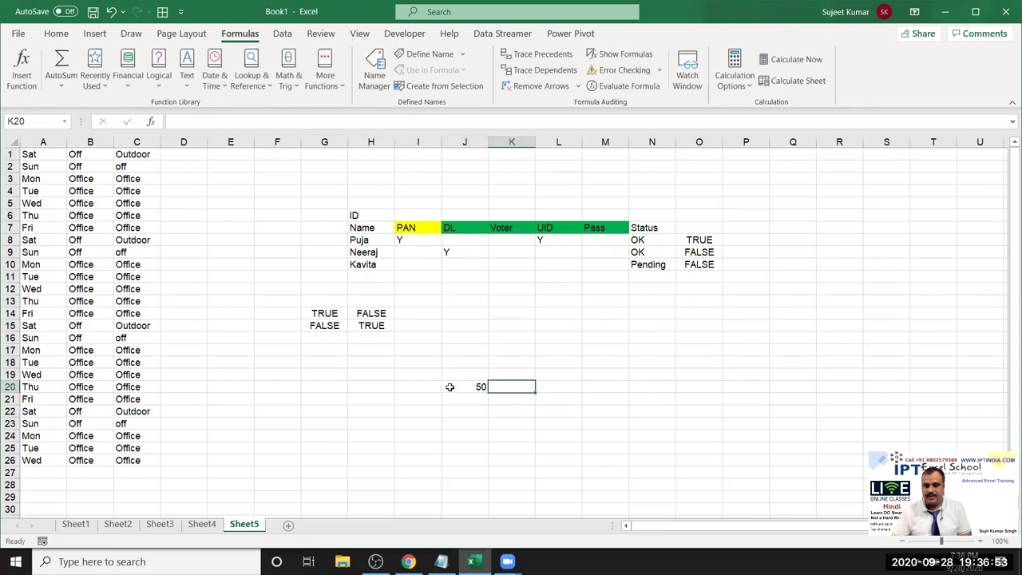
{"action": "type", "text": "=IF(NOT("}
{"action": "left_click", "coordinate": [449, 386]}
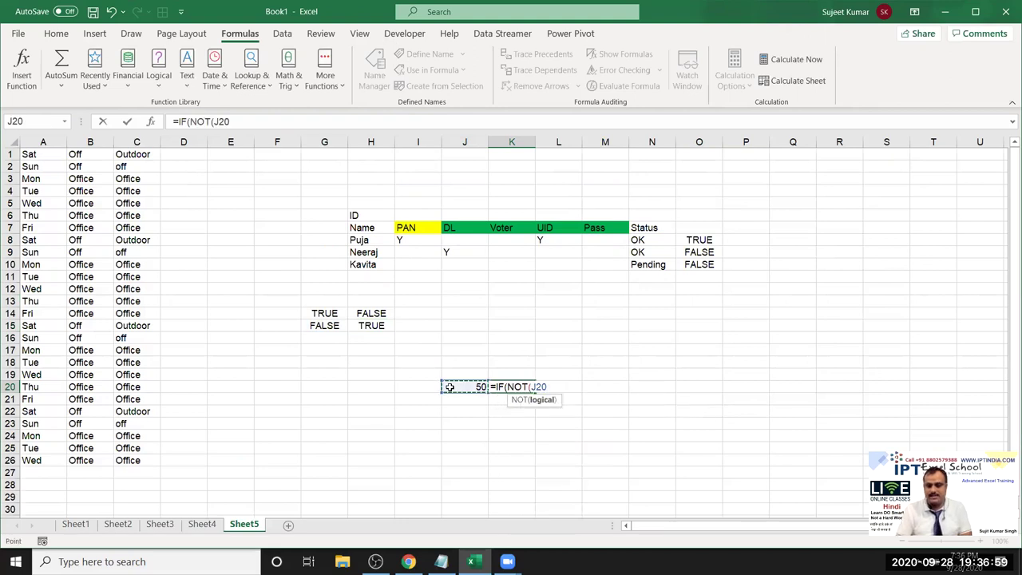
{"action": "type", "text": "=50"}
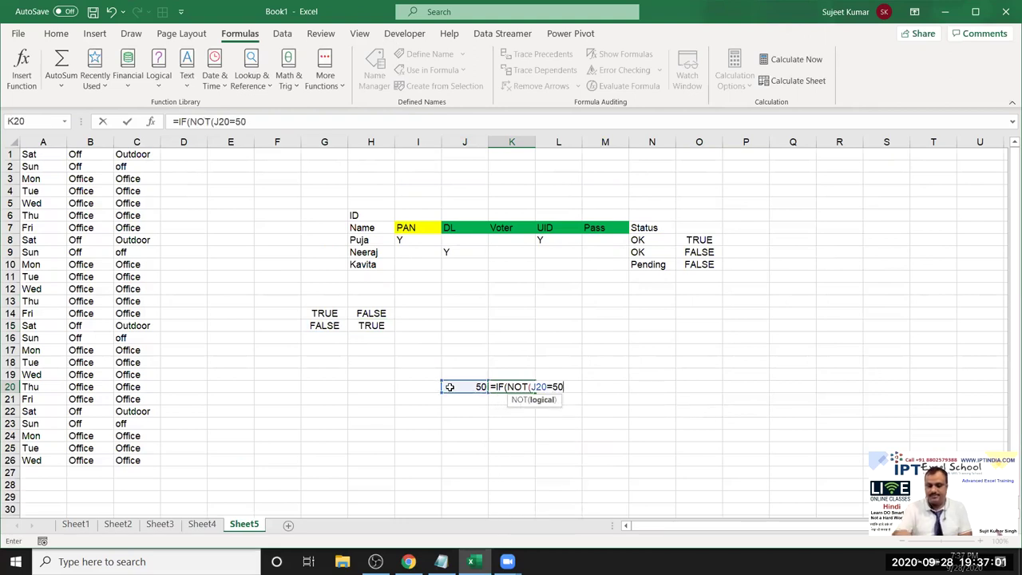
{"action": "type", "text": ")"}
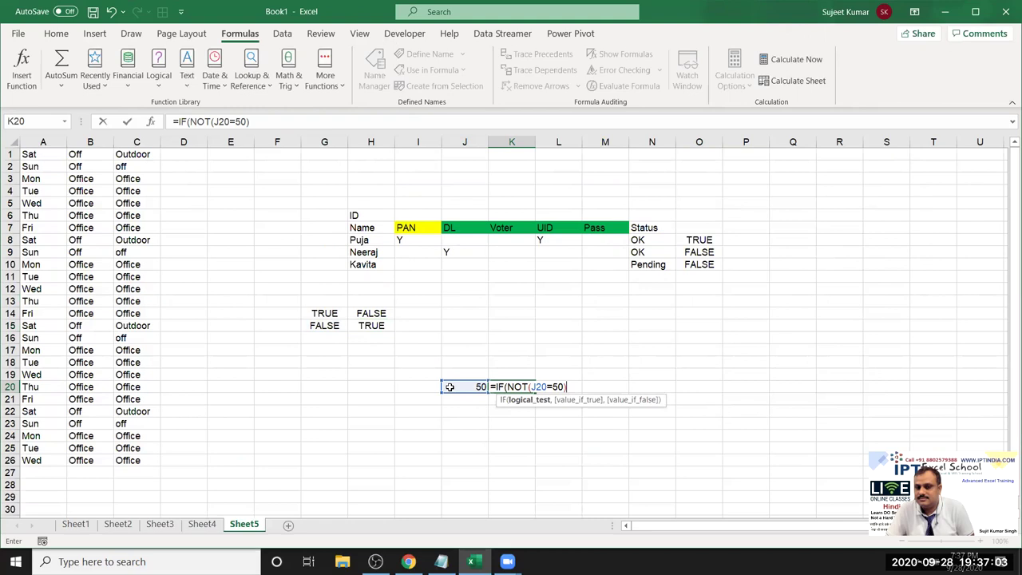
{"action": "type", "text": ",\"OK\",\"Pending"}
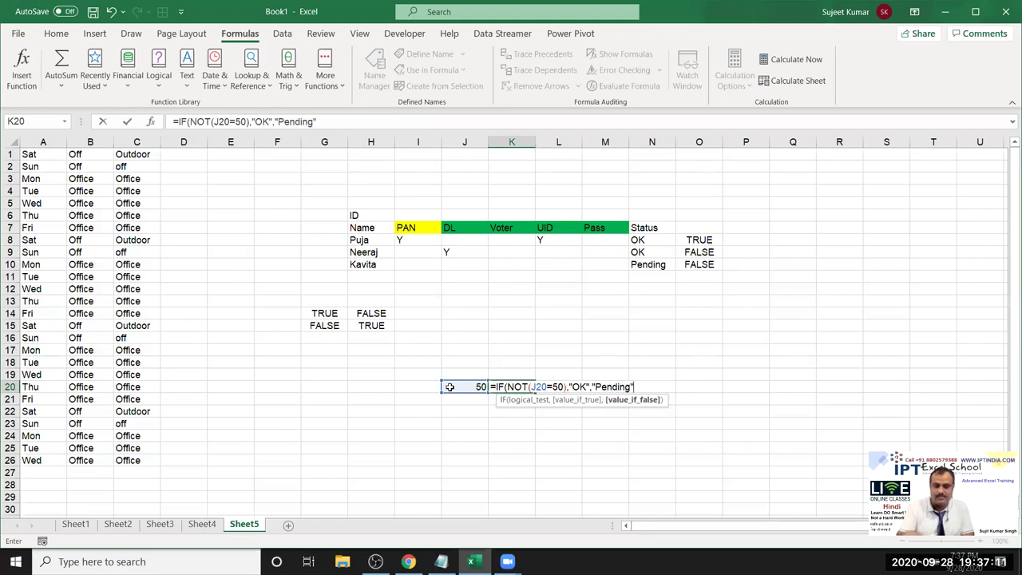
{"action": "key", "text": "Return"}
- Change J20 to 65 and confirm K20's formula now returns OK
{"action": "key", "text": "Up"}
{"action": "key", "text": "Left"}
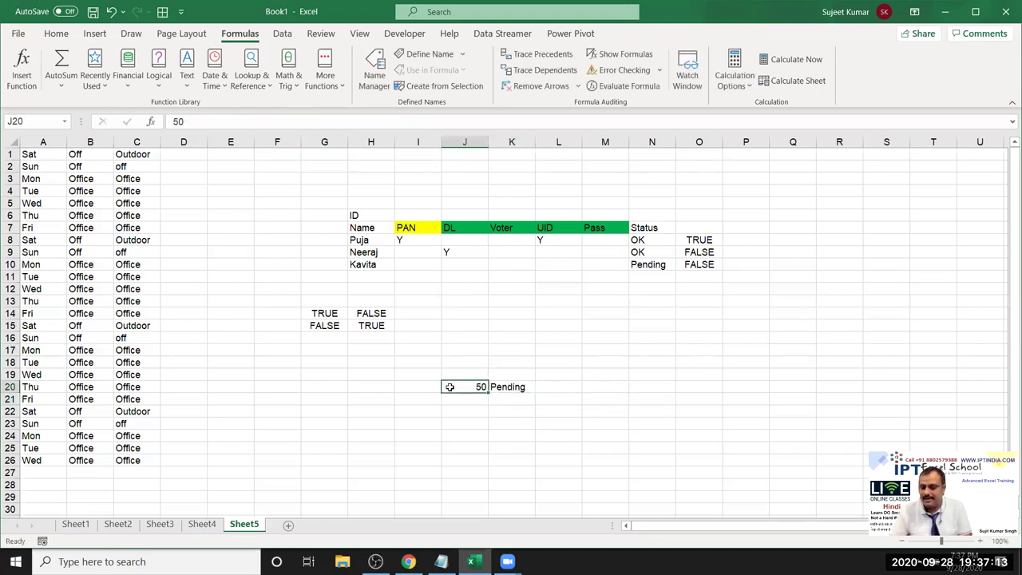
{"action": "type", "text": "65"}
{"action": "key", "text": "Return"}
{"action": "key", "text": "Up"}
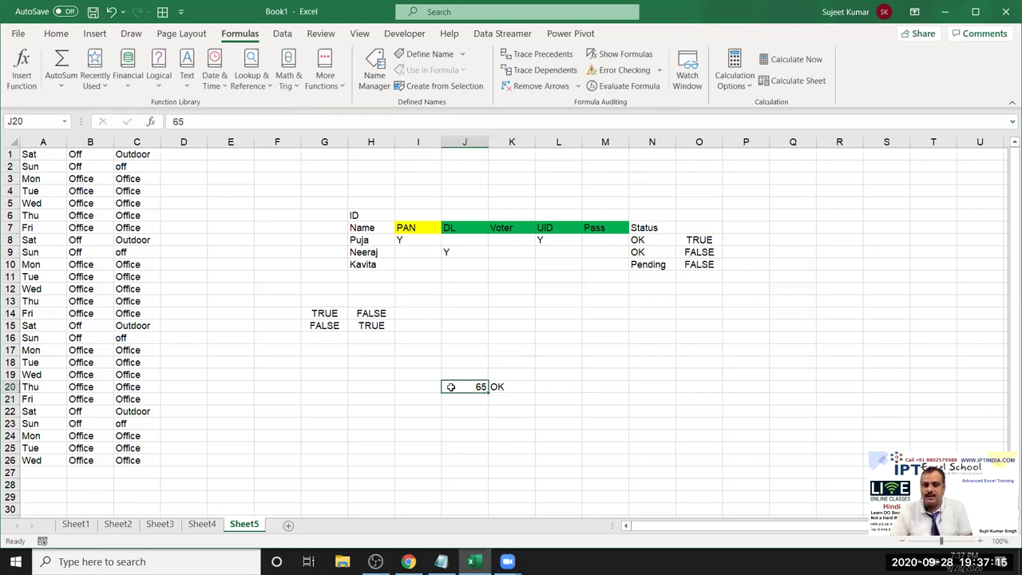
{"action": "key", "text": "Right"}
{"action": "key", "text": "F2"}
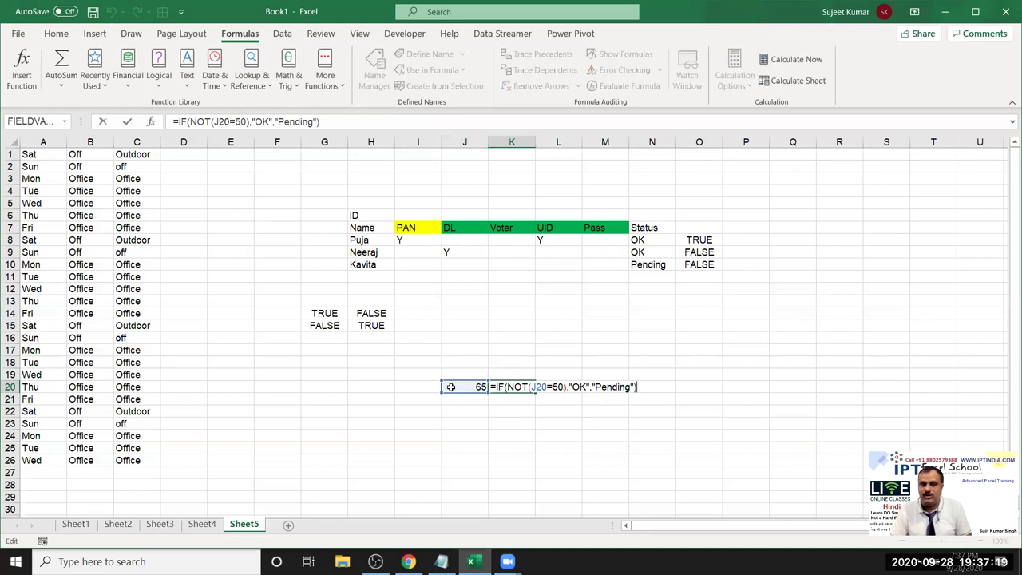
{"action": "key", "text": "Escape"}
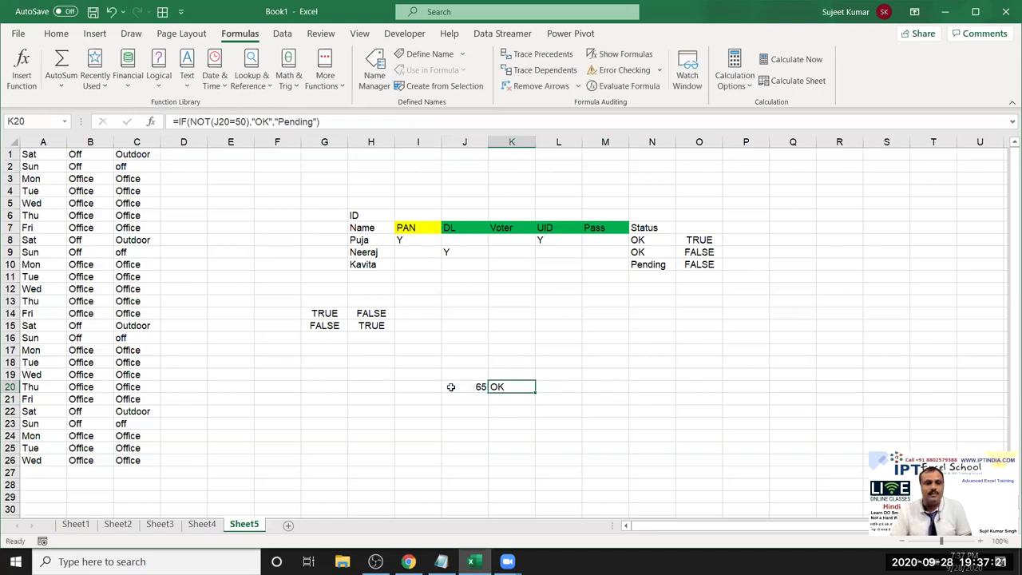
{"action": "left_click", "coordinate": [450, 386]}
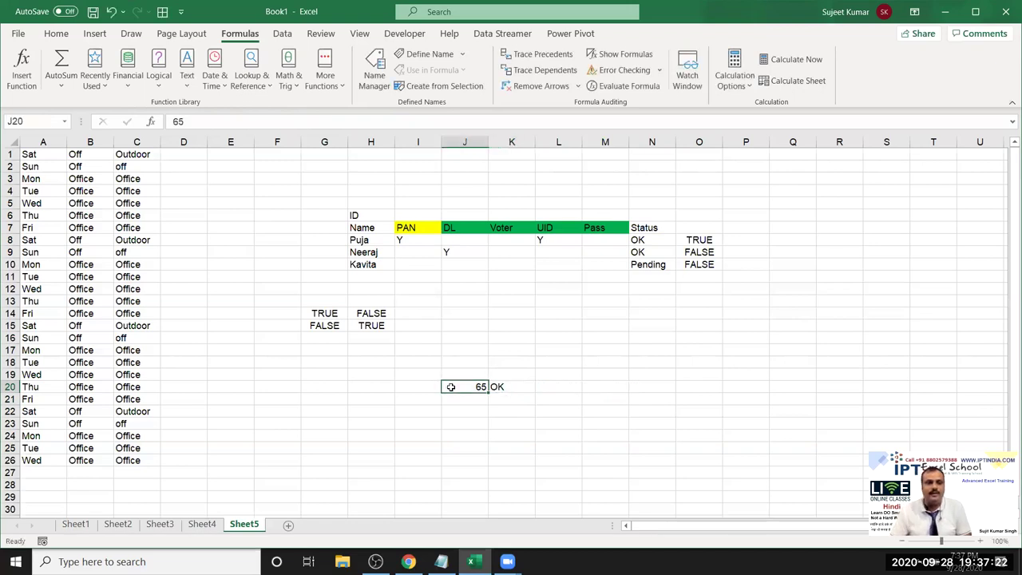
{"action": "left_click", "coordinate": [183, 89]}
{"action": "left_click", "coordinate": [164, 88]}
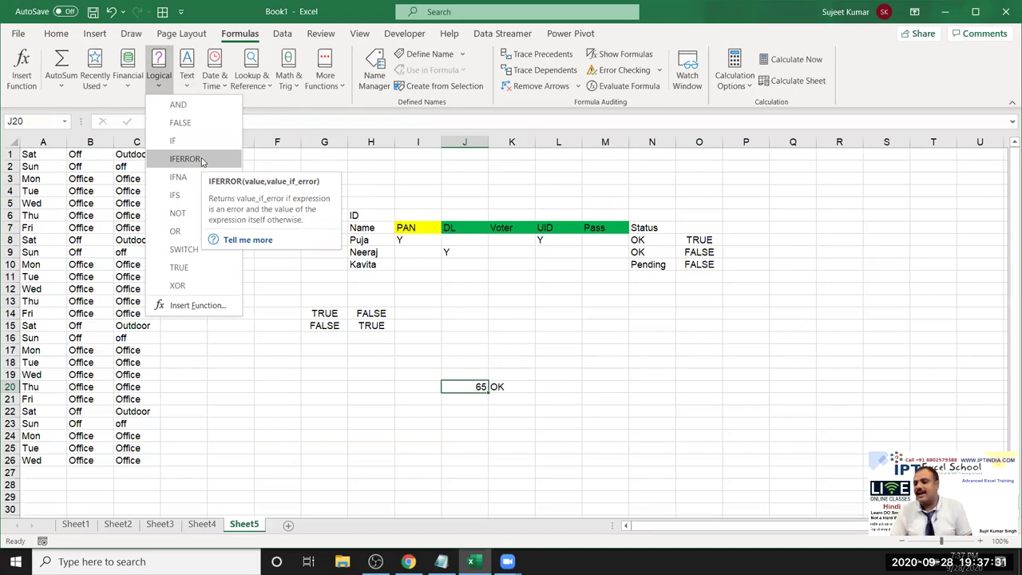
{"action": "left_click", "coordinate": [376, 165]}
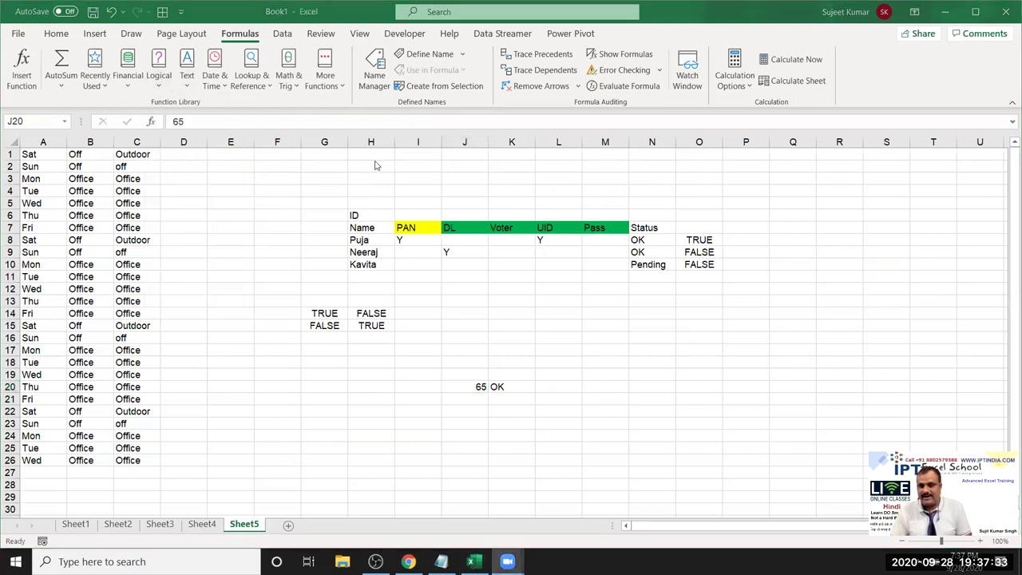
{"action": "left_click", "coordinate": [183, 89]}
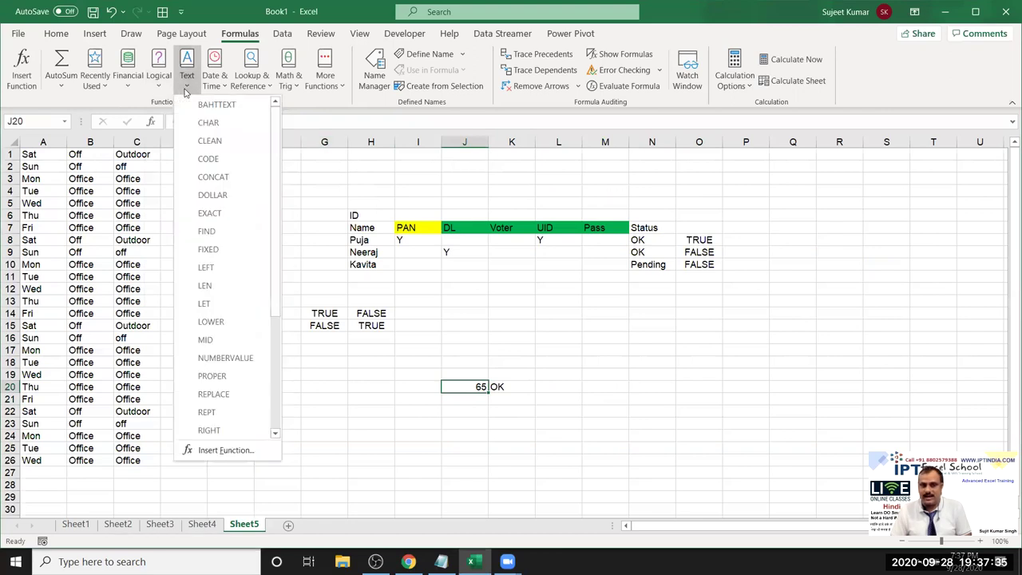
{"action": "mouse_move", "coordinate": [209, 159]}
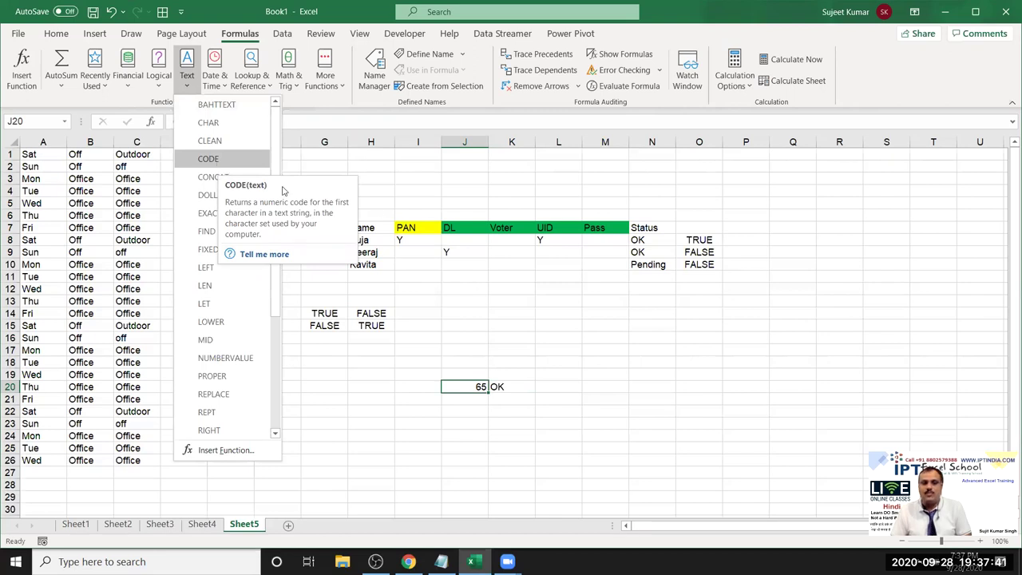
{"action": "left_click", "coordinate": [472, 319]}
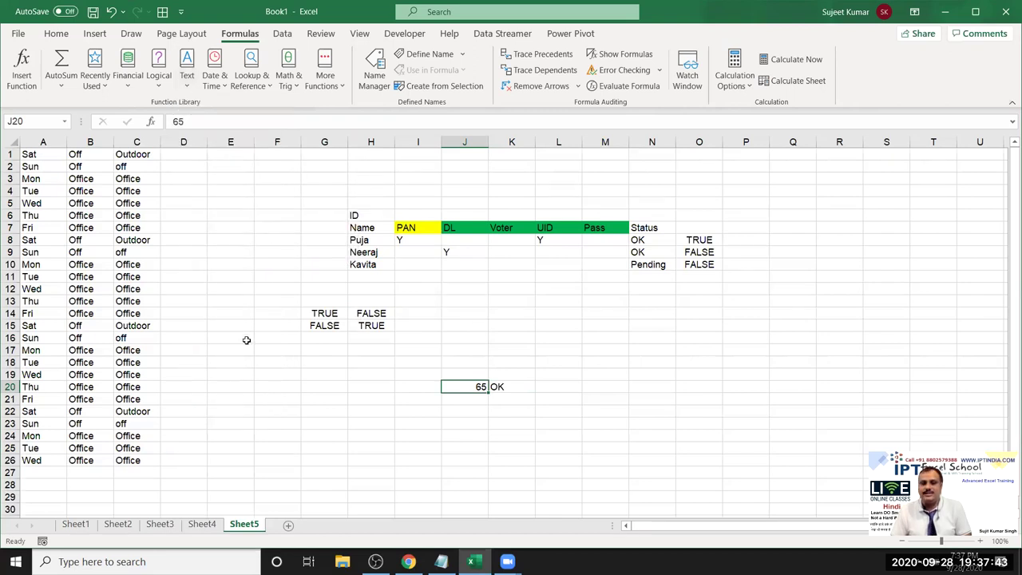
{"action": "left_click", "coordinate": [158, 70]}
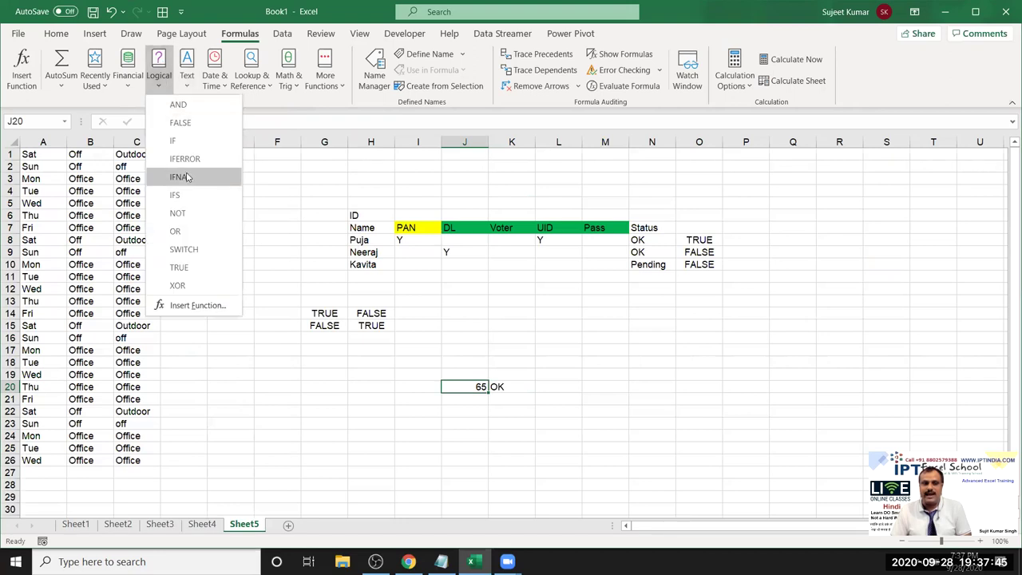
{"action": "mouse_move", "coordinate": [179, 178]}
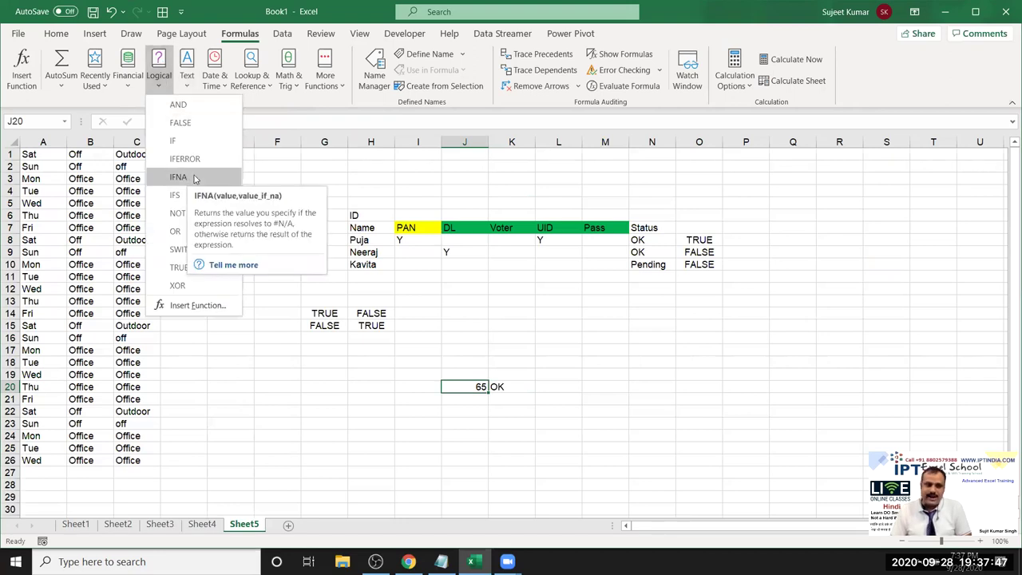
{"action": "left_click", "coordinate": [300, 376]}
- Enter =IFNA(E19,"OK") in F19
{"action": "left_click", "coordinate": [299, 376]}
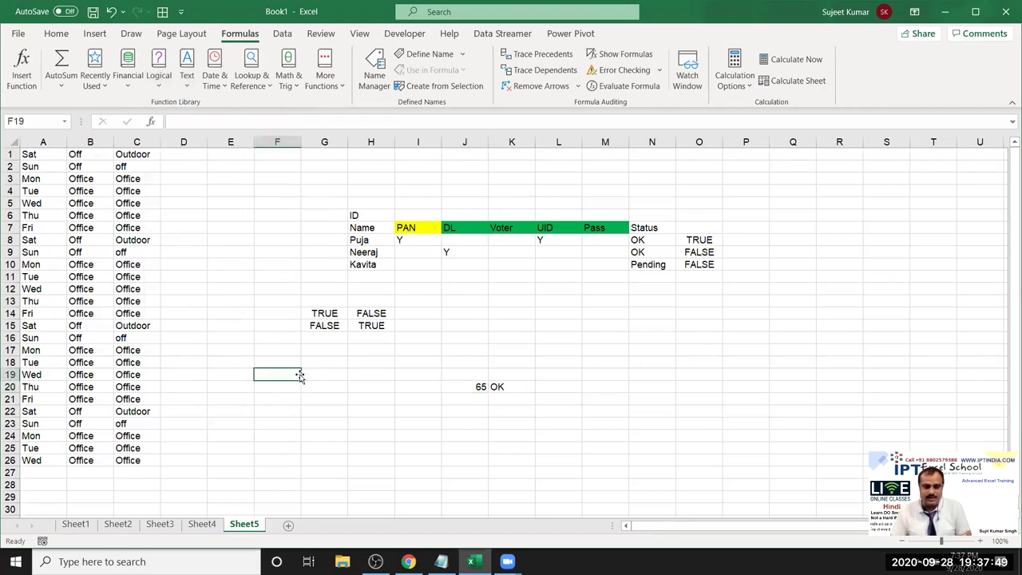
{"action": "type", "text": "=i"}
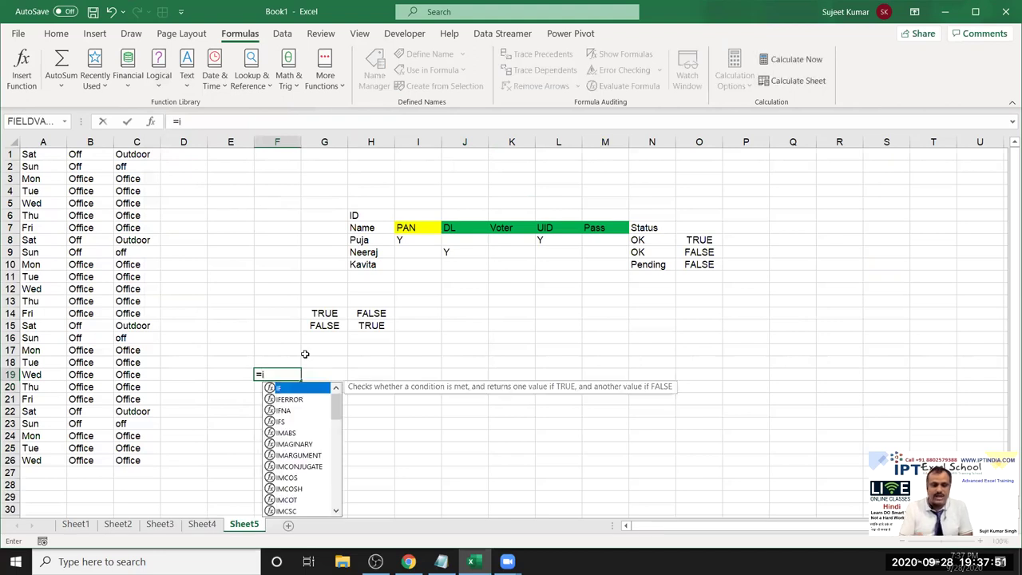
{"action": "type", "text": "f"}
{"action": "key", "text": "Down"}
{"action": "key", "text": "Down"}
{"action": "key", "text": "Tab"}
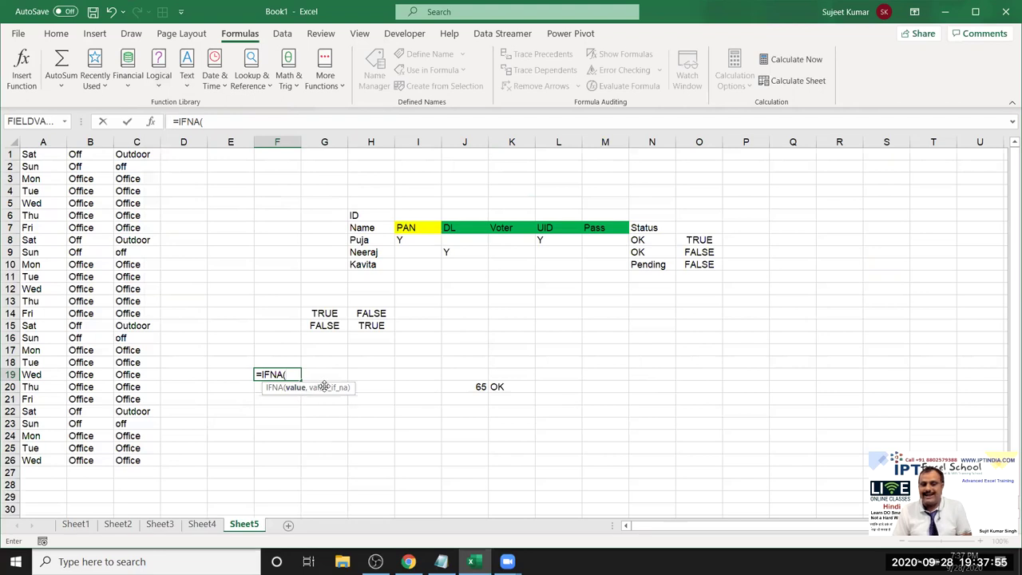
{"action": "left_click", "coordinate": [226, 371]}
{"action": "type", "text": ","}
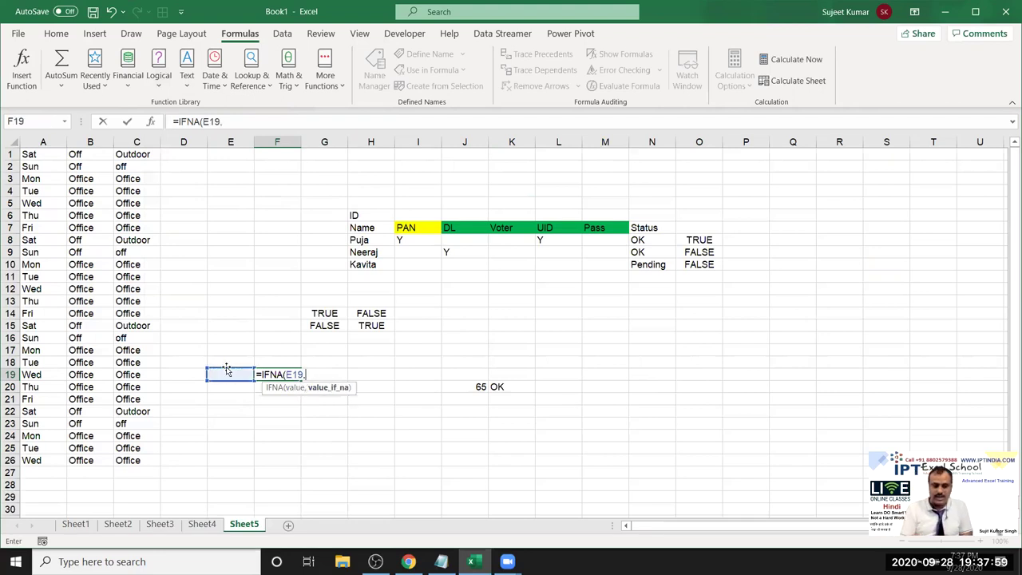
{"action": "type", "text": "\"OK"}
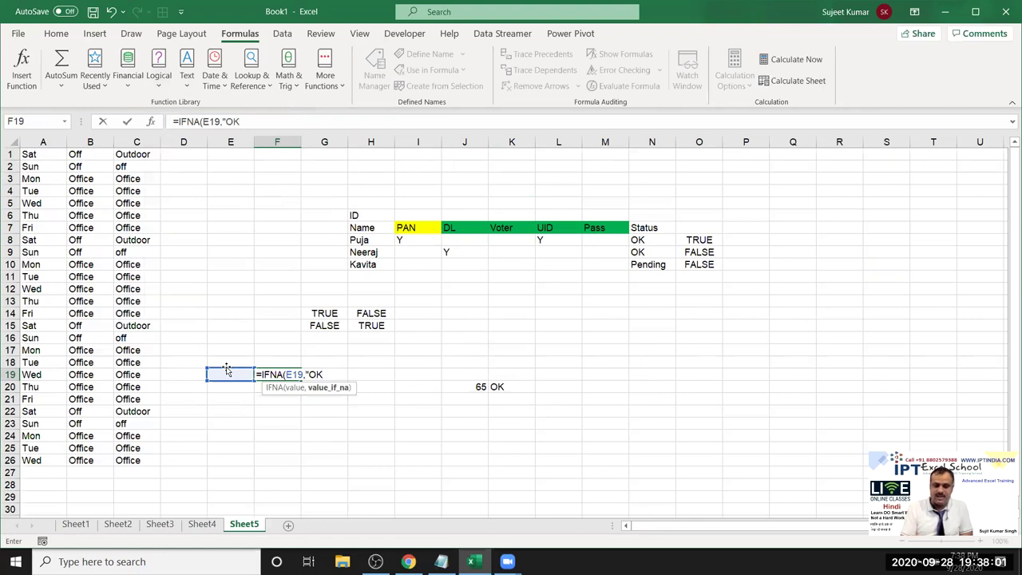
{"action": "type", "text": "\""}
{"action": "key", "text": "Return"}
{"action": "key", "text": "Up"}
- Test E19 with the value 15, then with =E18/0
{"action": "left_click", "coordinate": [226, 371]}
{"action": "type", "text": "15"}
{"action": "key", "text": "Return"}
{"action": "left_click", "coordinate": [226, 369]}
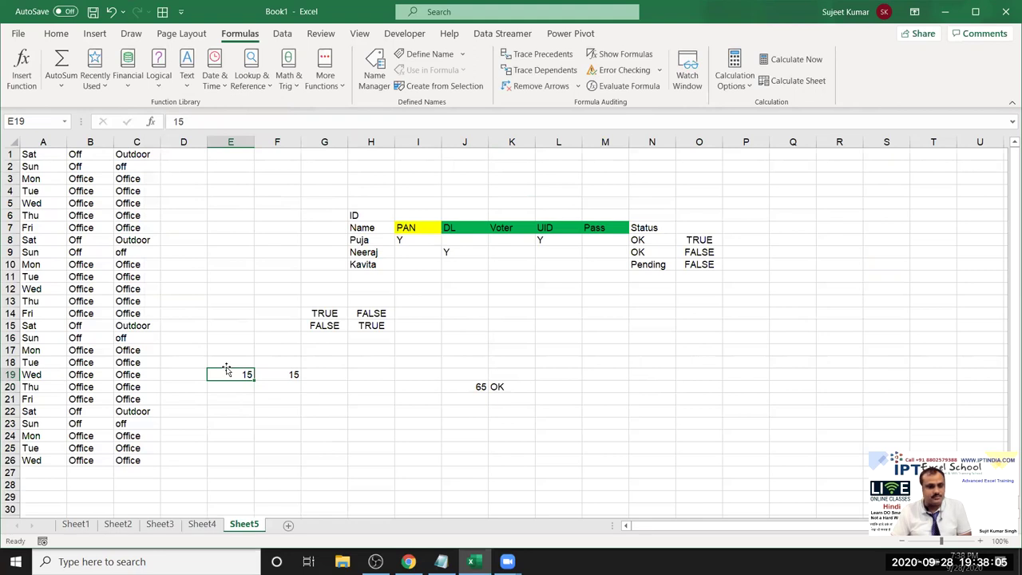
{"action": "type", "text": "=E18/0"}
{"action": "key", "text": "Return"}
- Change E19 to =NA() so F19 returns OK
{"action": "left_click", "coordinate": [228, 372]}
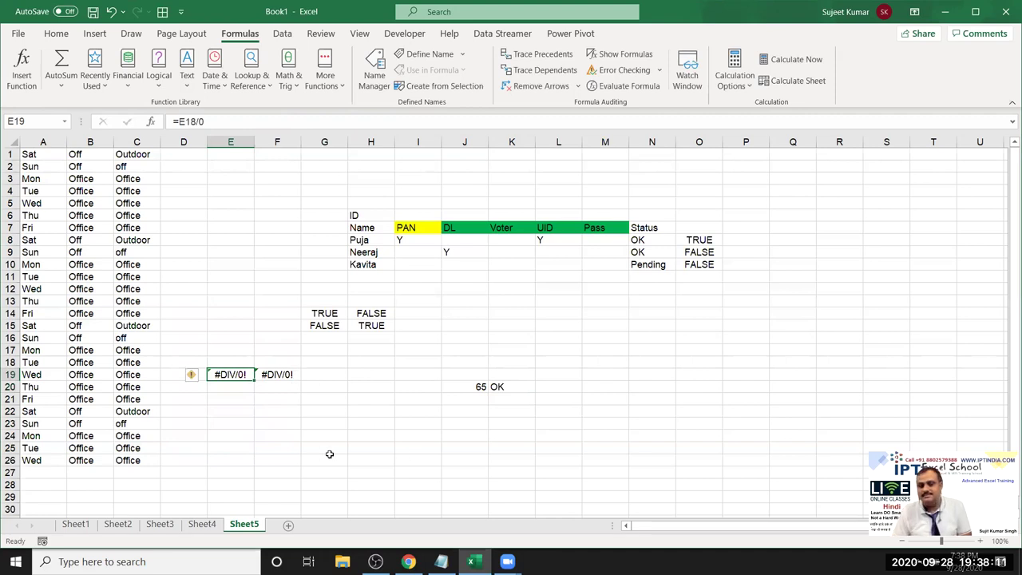
{"action": "type", "text": "=E18"}
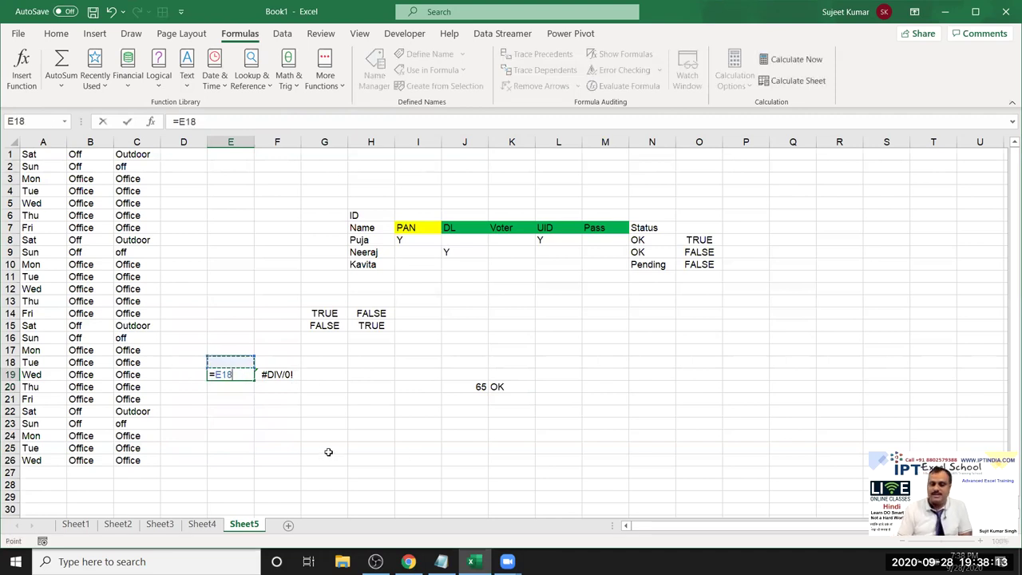
{"action": "key", "text": "BackSpace"}
{"action": "key", "text": "BackSpace"}
{"action": "key", "text": "BackSpace"}
{"action": "type", "text": "na("}
{"action": "key", "text": "Return"}
{"action": "key", "text": "Up"}
{"action": "key", "text": "Right"}
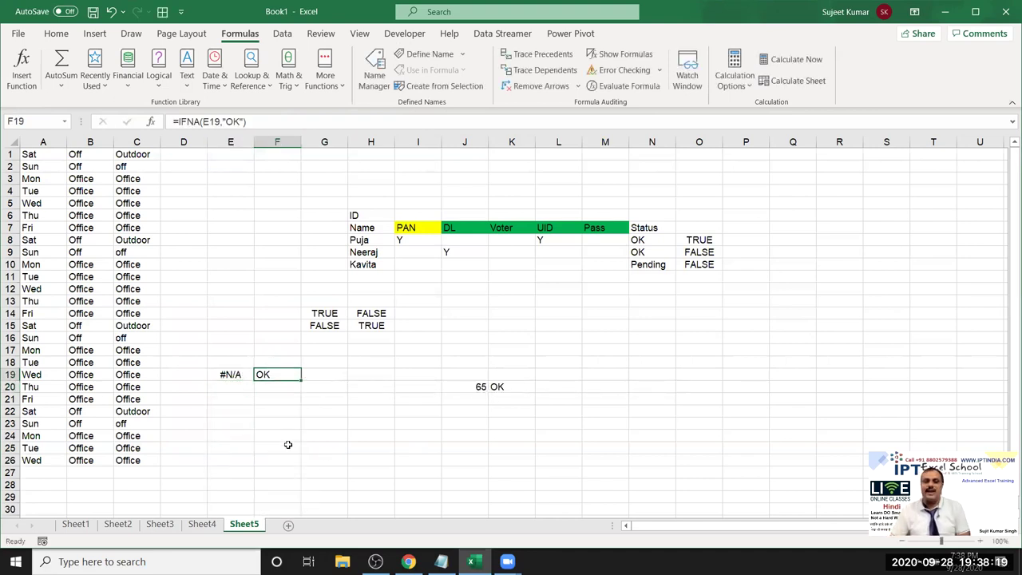
{"action": "left_click", "coordinate": [331, 373]}
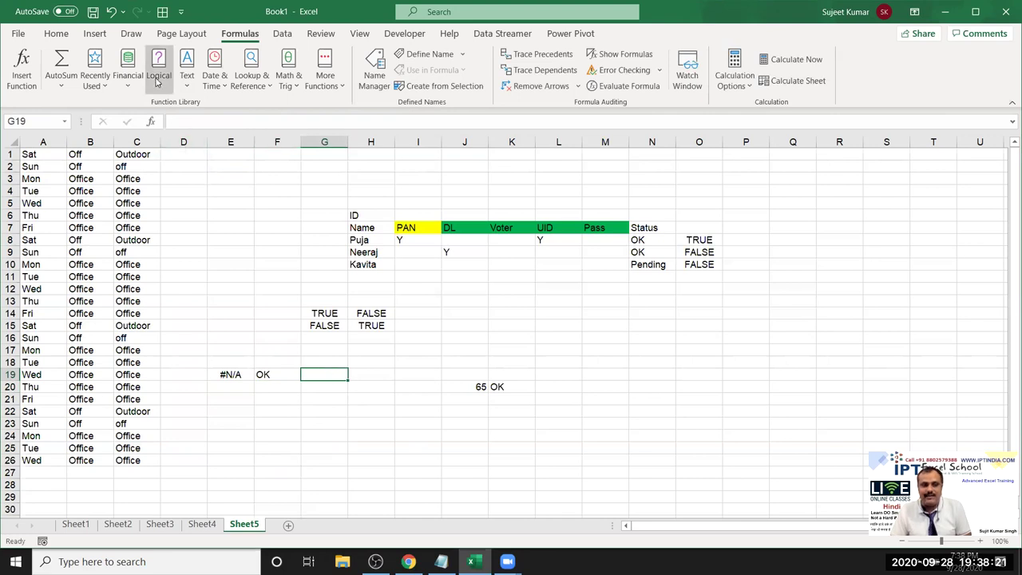
{"action": "left_click", "coordinate": [183, 92]}
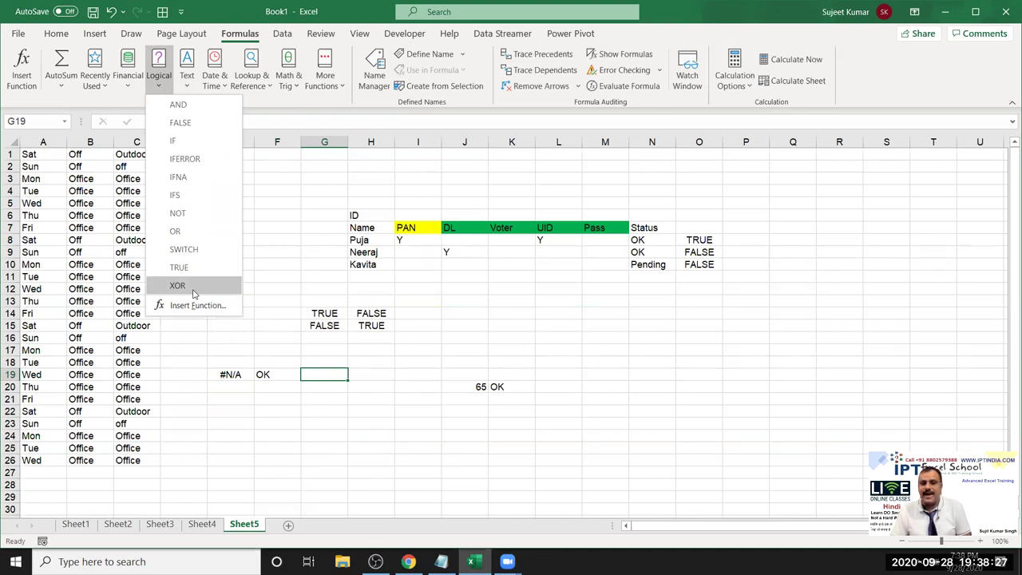
{"action": "left_click", "coordinate": [386, 436]}
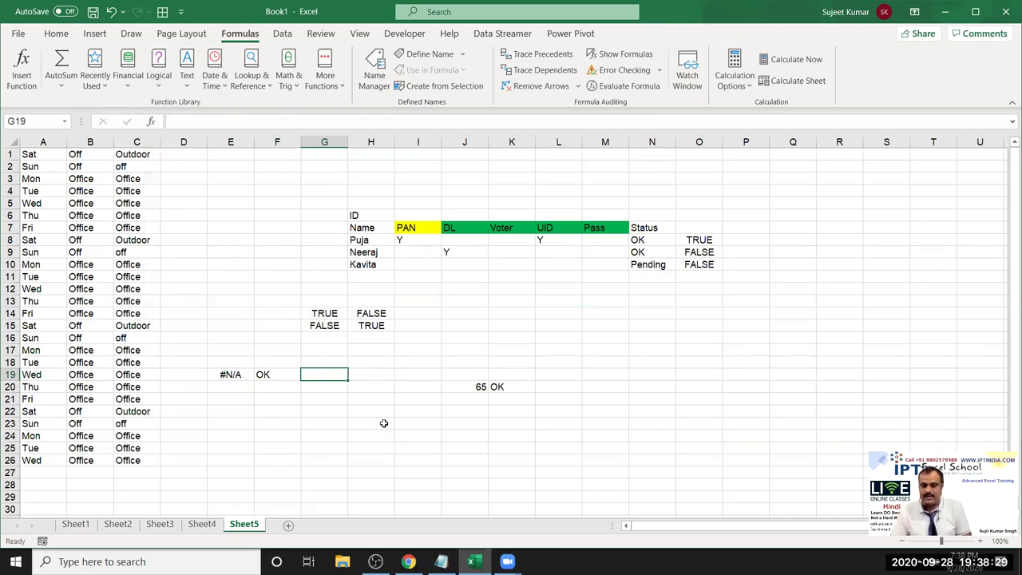
{"action": "scroll", "coordinate": [381, 416], "scroll_direction": "down", "scroll_amount": 4}
{"action": "scroll", "coordinate": [354, 410], "scroll_direction": "down", "scroll_amount": 2}
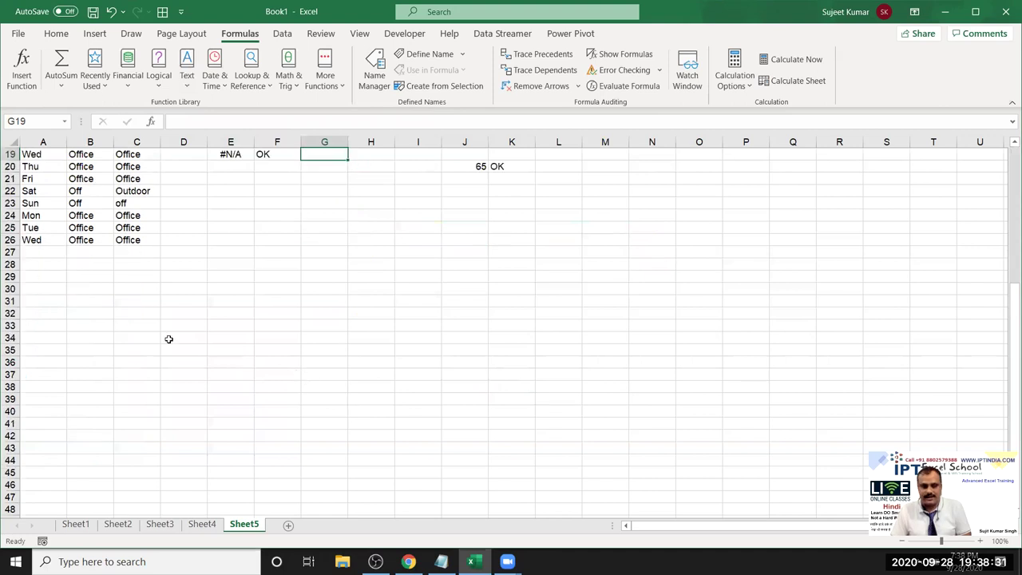
{"action": "scroll", "coordinate": [134, 317], "scroll_direction": "down", "scroll_amount": 2}
{"action": "scroll", "coordinate": [141, 285], "scroll_direction": "down", "scroll_amount": 1}
{"action": "scroll", "coordinate": [231, 319], "scroll_direction": "up", "scroll_amount": 4}
{"action": "scroll", "coordinate": [318, 349], "scroll_direction": "up", "scroll_amount": 5}
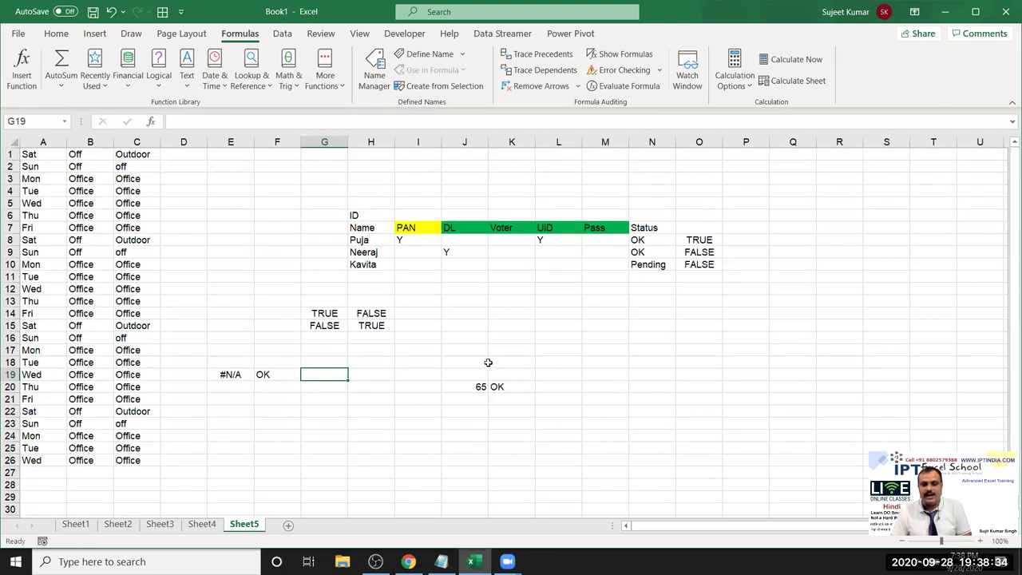
{"action": "left_click", "coordinate": [651, 331]}
{"action": "left_click", "coordinate": [591, 327]}
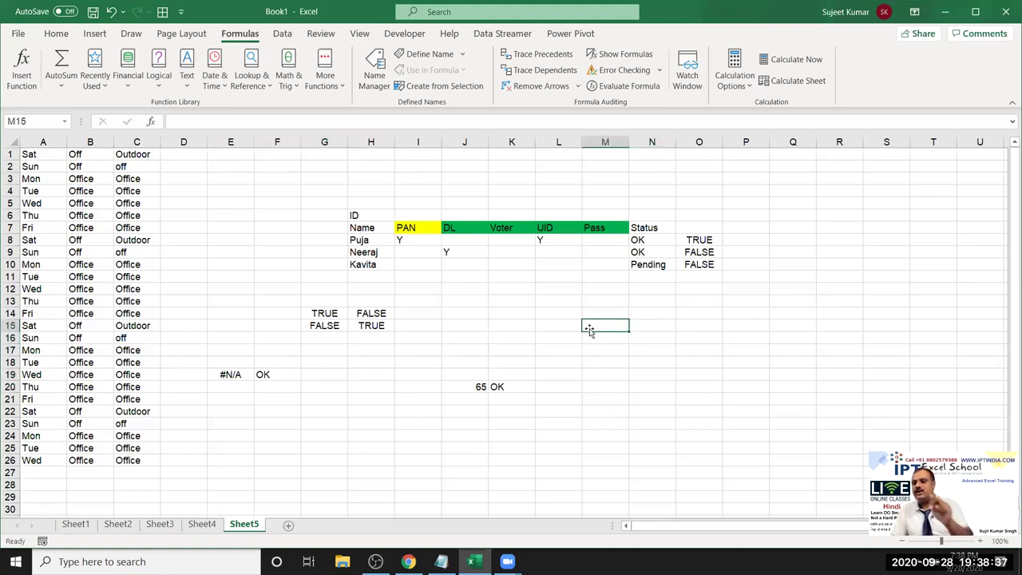
{"action": "left_click", "coordinate": [598, 310]}
{"action": "left_click", "coordinate": [597, 290]}
{"action": "left_click", "coordinate": [608, 299]}
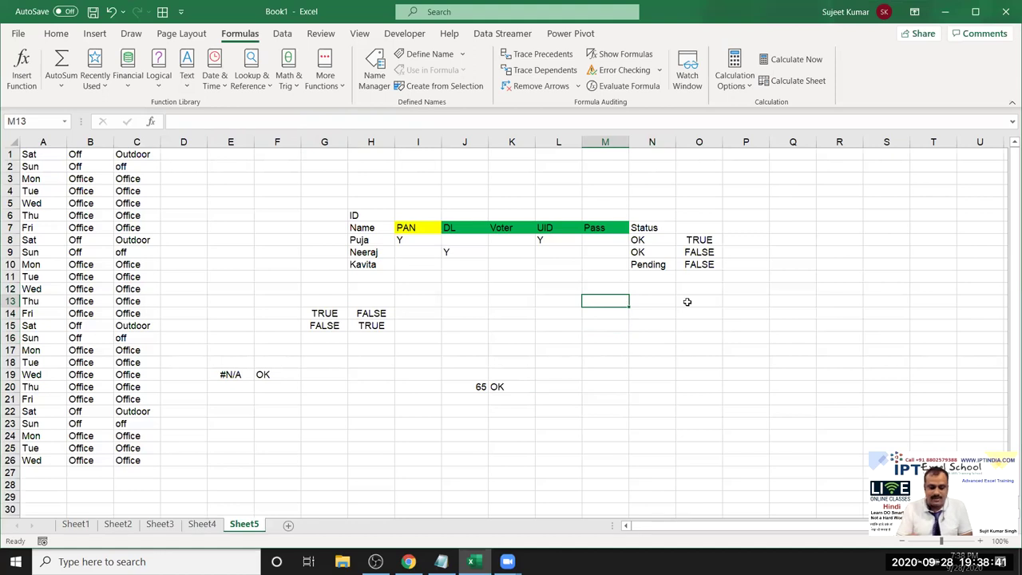
{"action": "type", "text": "Delhi"}
{"action": "key", "text": "Tab"}
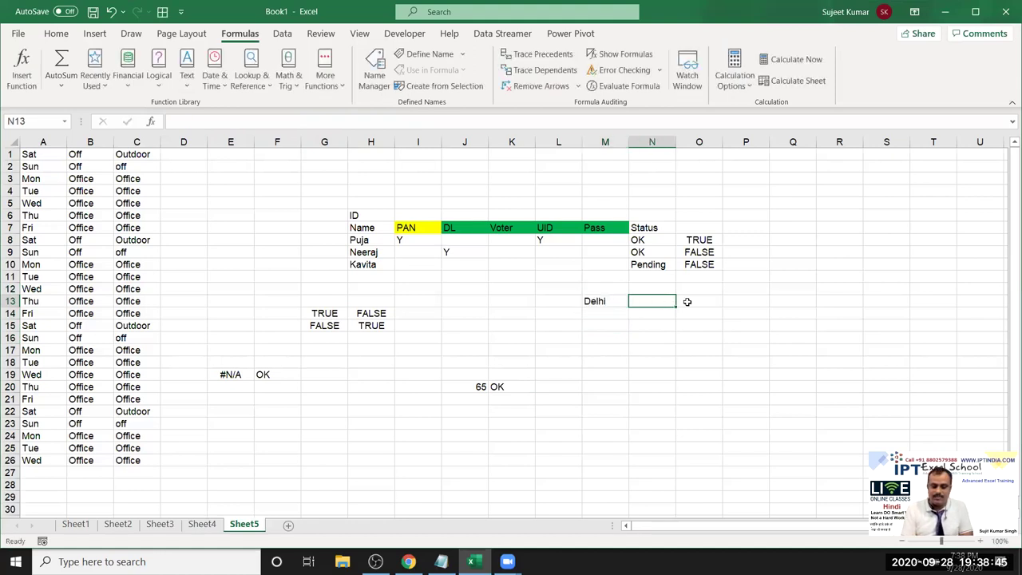
{"action": "type", "text": "Pune"}
{"action": "key", "text": "Return"}
{"action": "key", "text": "Right"}
{"action": "key", "text": "Left"}
{"action": "key", "text": "Right"}
{"action": "key", "text": "Left"}
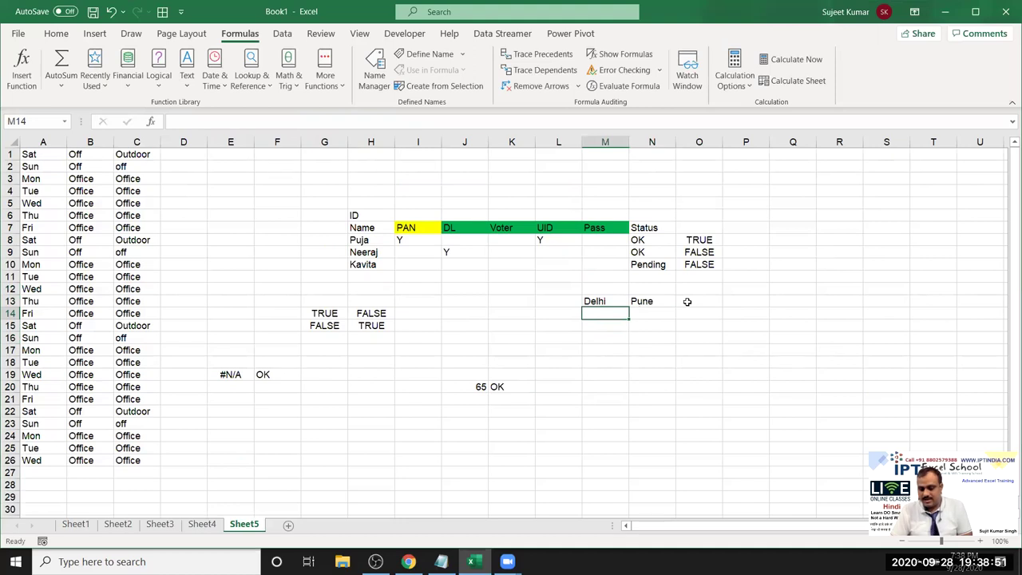
{"action": "type", "text": "Y"}
{"action": "key", "text": "Right"}
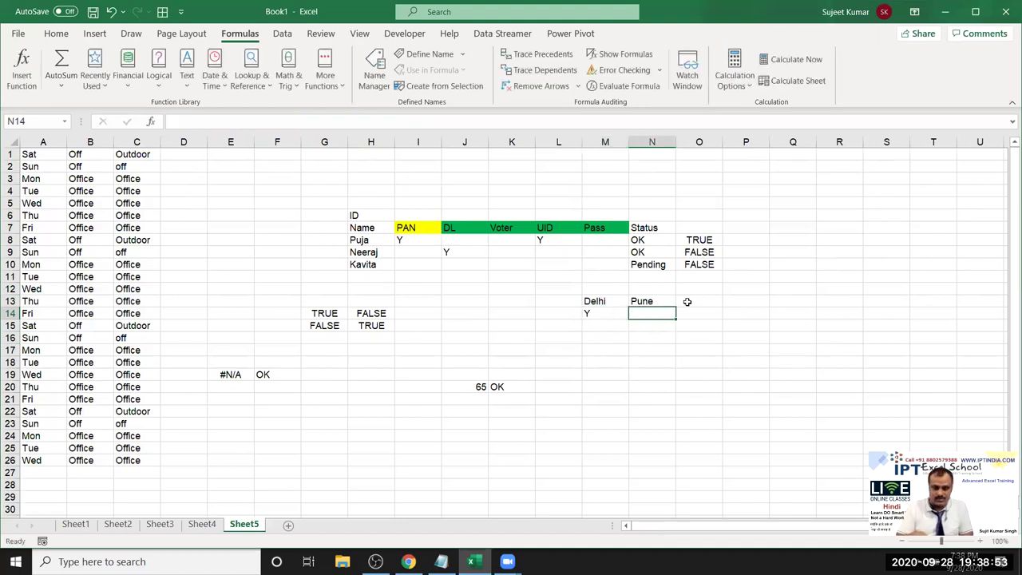
{"action": "type", "text": "Y"}
{"action": "key", "text": "Left"}
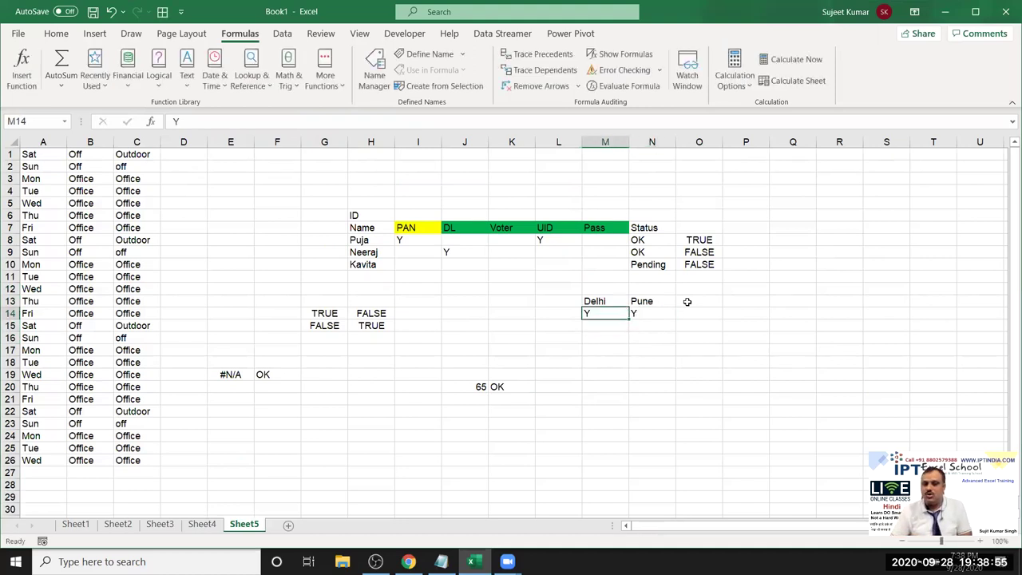
{"action": "key", "text": "shift+Right"}
{"action": "key", "text": "Delete"}
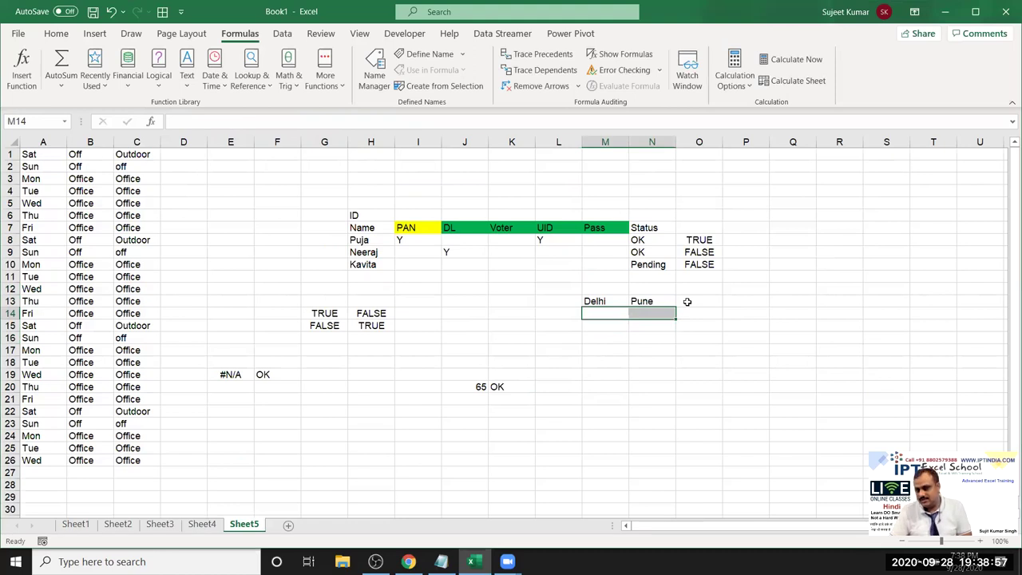
{"action": "key", "text": "Right"}
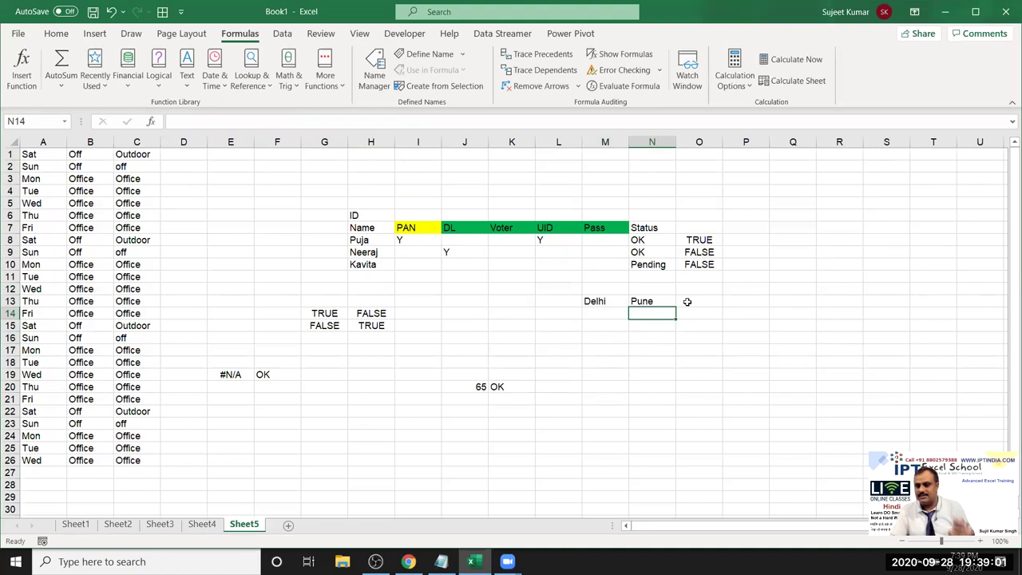
{"action": "key", "text": "Right"}
- Enter =XOR(M14="y",N14="y") in O14
{"action": "type", "text": "=x"}
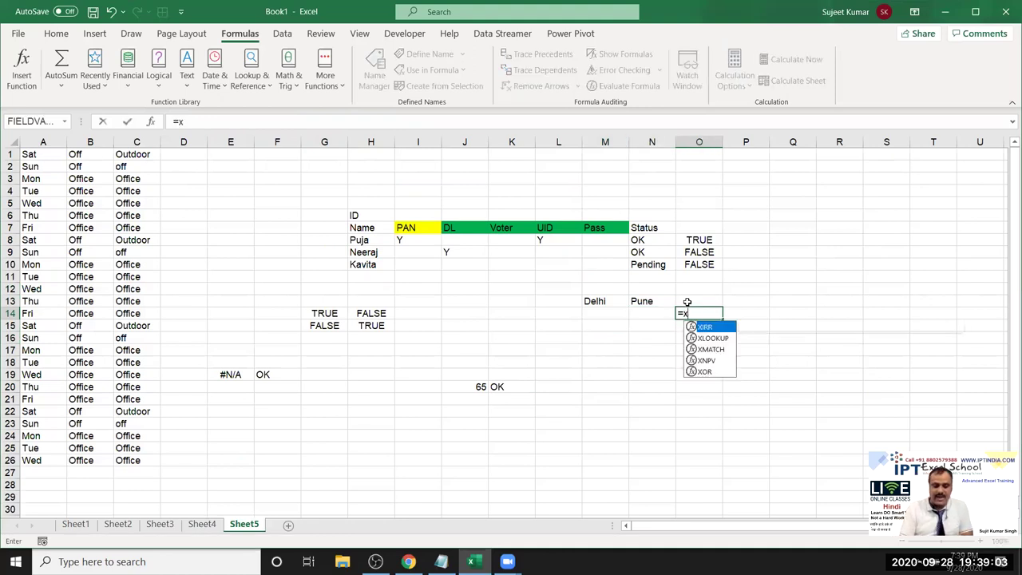
{"action": "type", "text": "or"}
{"action": "key", "text": "Tab"}
{"action": "key", "text": "Left"}
{"action": "key", "text": "Left"}
{"action": "type", "text": "=\"y\","}
{"action": "key", "text": "Left"}
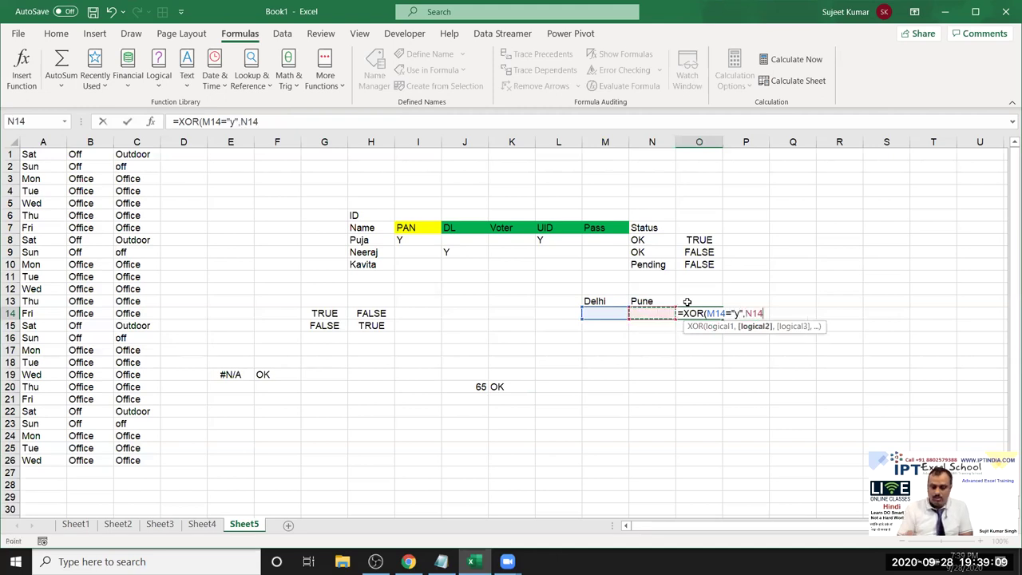
{"action": "type", "text": "=\"y\")"}
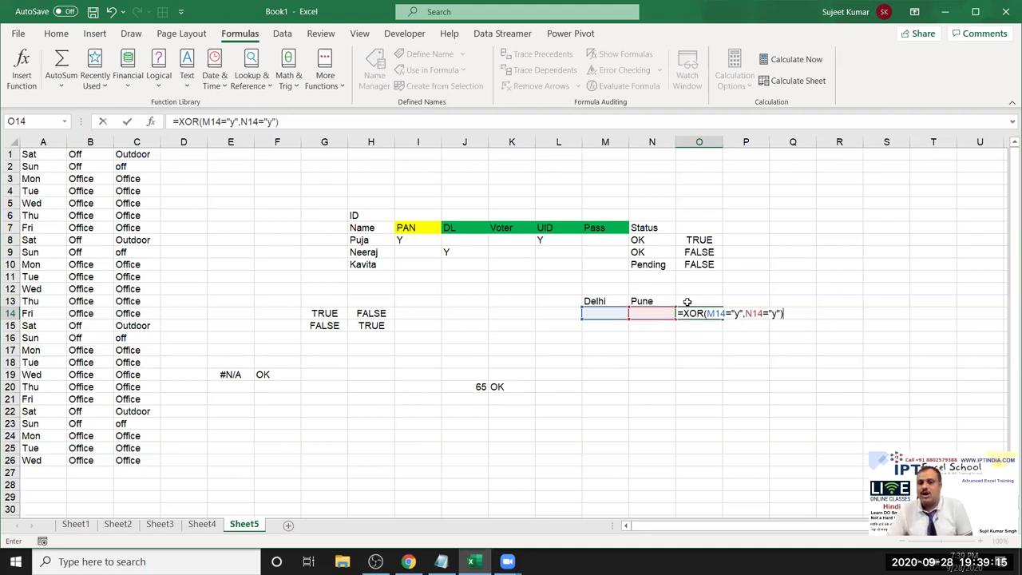
{"action": "key", "text": "Return"}
{"action": "key", "text": "Up"}
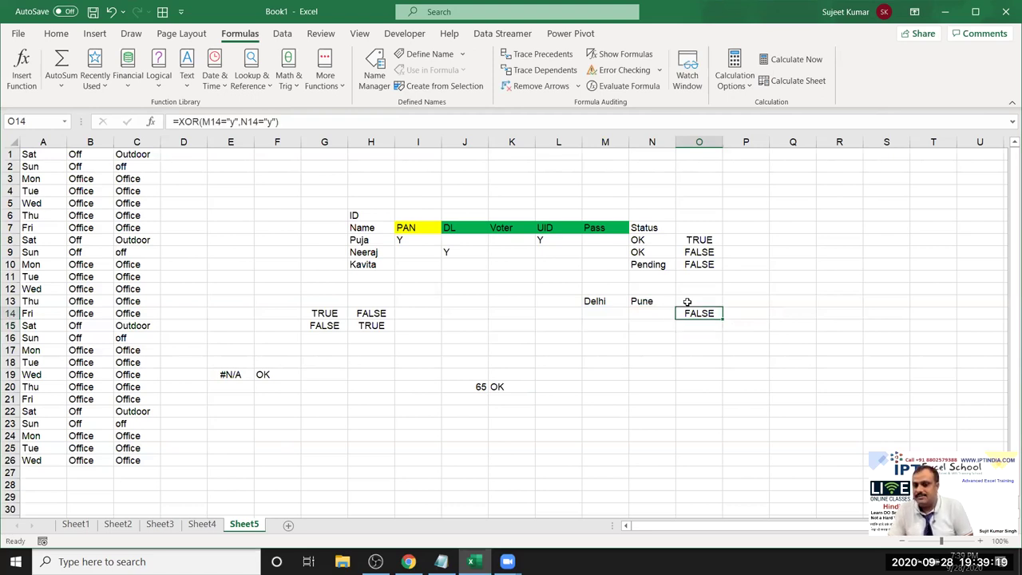
- Test the XOR with Y in N14 and M14, then clear N14 leaving only Delhi flagged
{"action": "key", "text": "Left"}
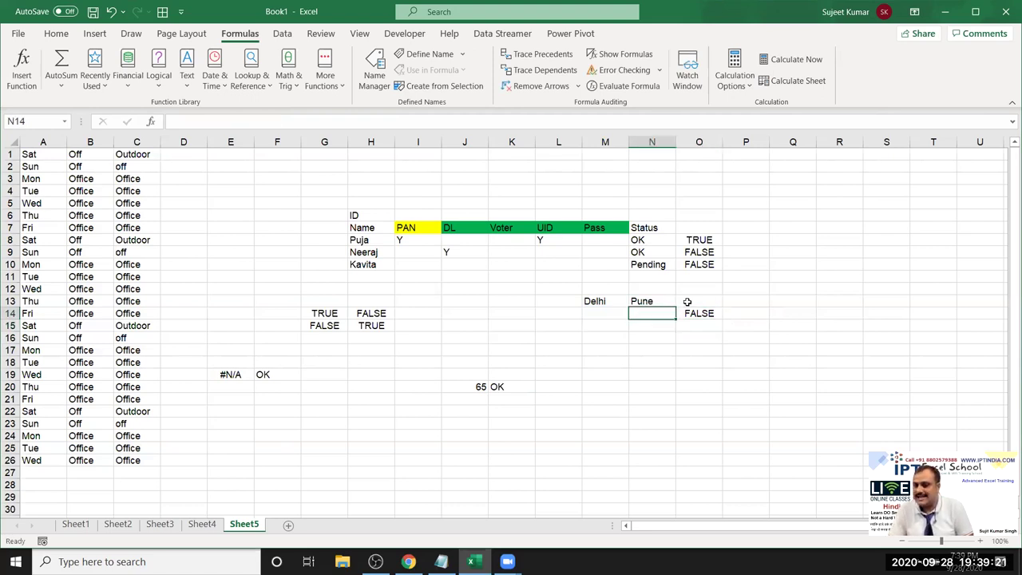
{"action": "type", "text": "Y"}
{"action": "key", "text": "Return"}
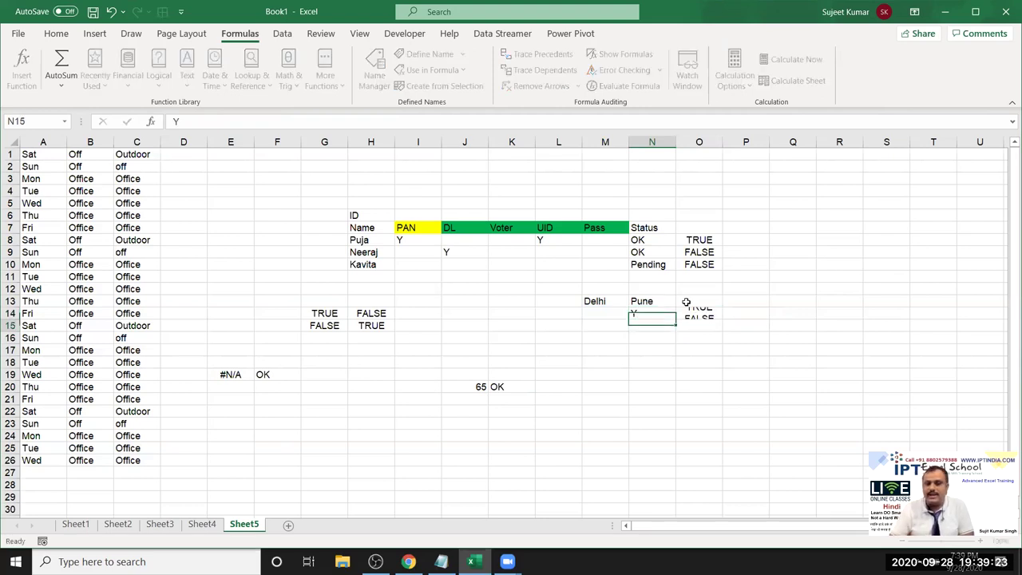
{"action": "key", "text": "Up"}
{"action": "key", "text": "Left"}
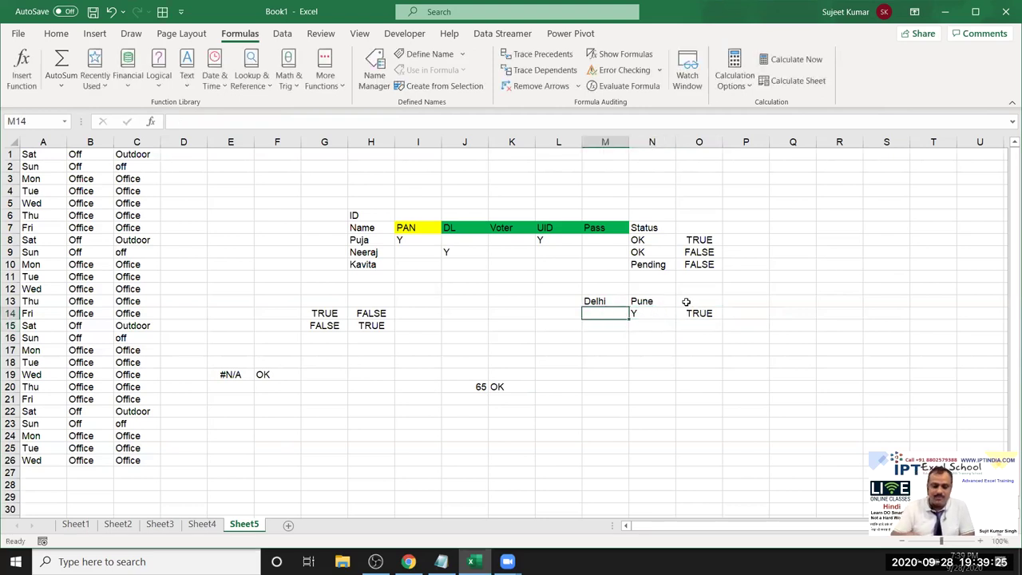
{"action": "type", "text": "Y"}
{"action": "key", "text": "Return"}
{"action": "key", "text": "Up"}
{"action": "key", "text": "Right"}
{"action": "key", "text": "Delete"}
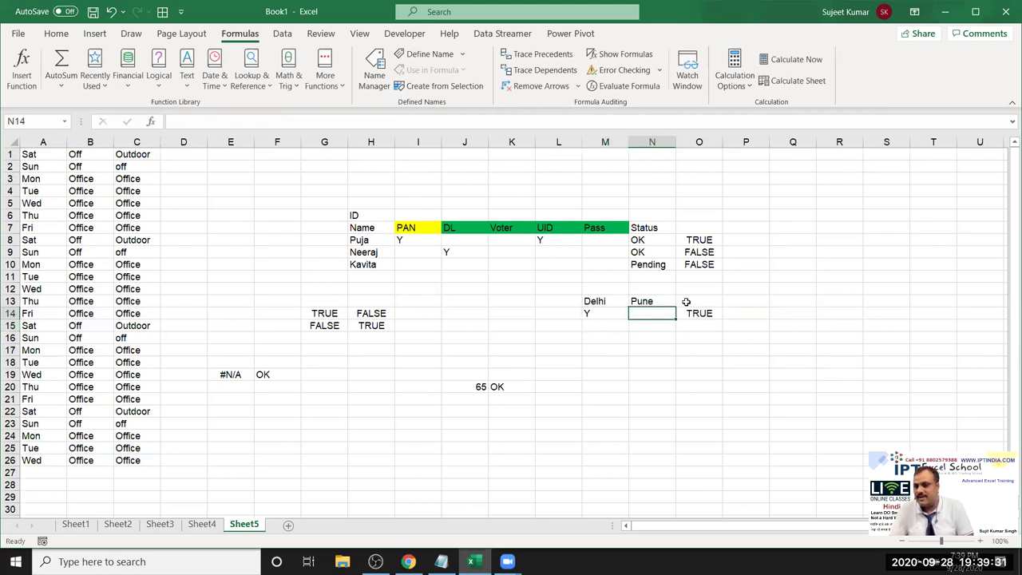
{"action": "key", "text": "Right"}
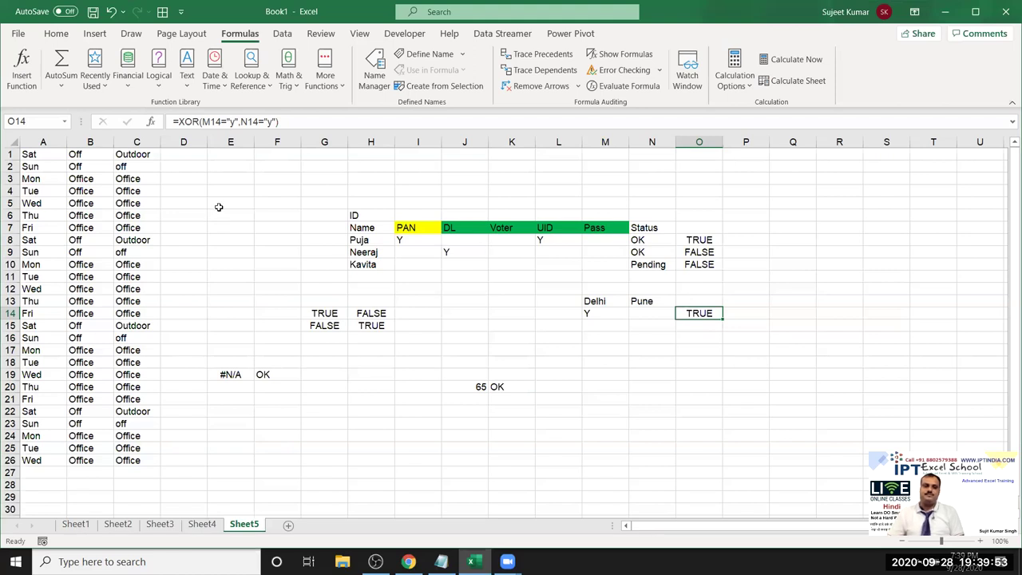
{"action": "left_click", "coordinate": [158, 80]}
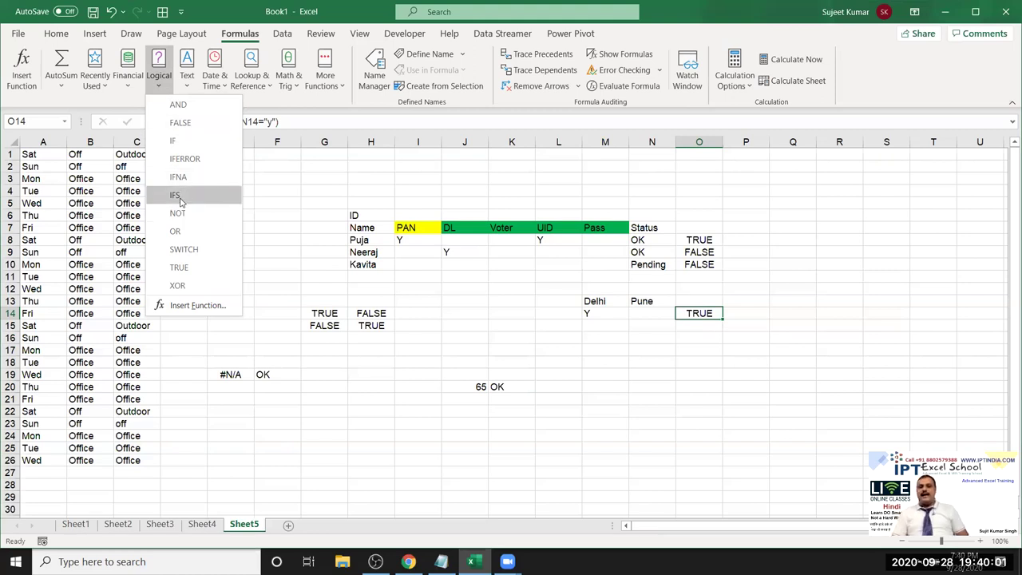
{"action": "mouse_move", "coordinate": [184, 249]}
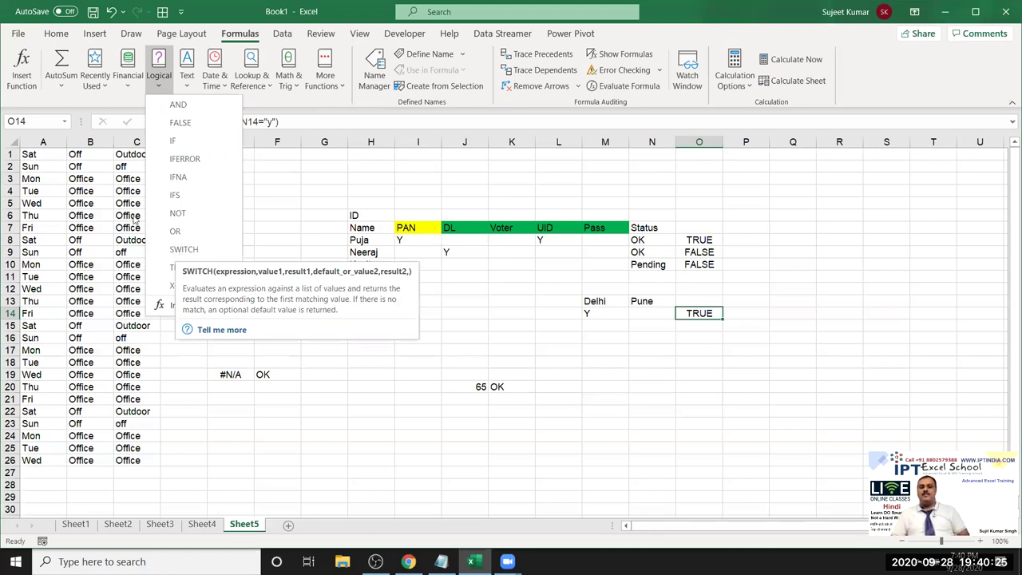
{"action": "left_click", "coordinate": [414, 351]}
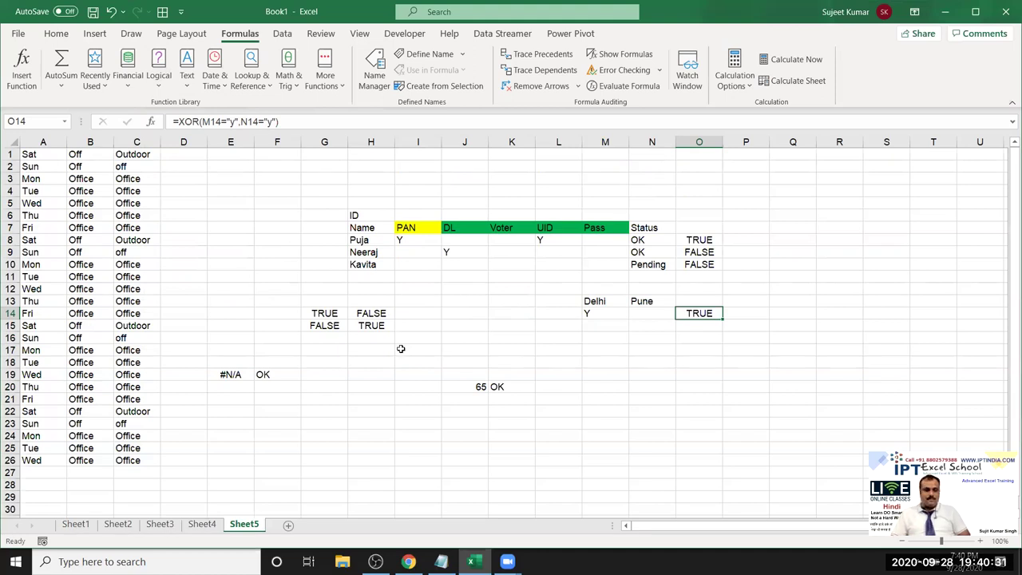
- Review the IF and AND/OR formulas in N8:O10 and select that block
{"action": "left_click", "coordinate": [688, 254]}
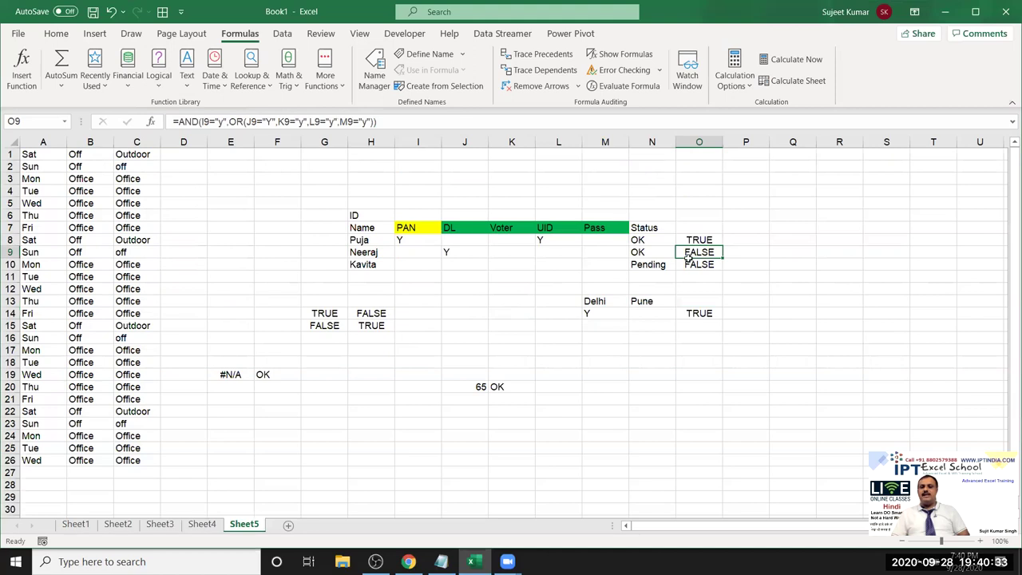
{"action": "left_click_drag", "start_coordinate": [688, 254], "coordinate": [644, 254]}
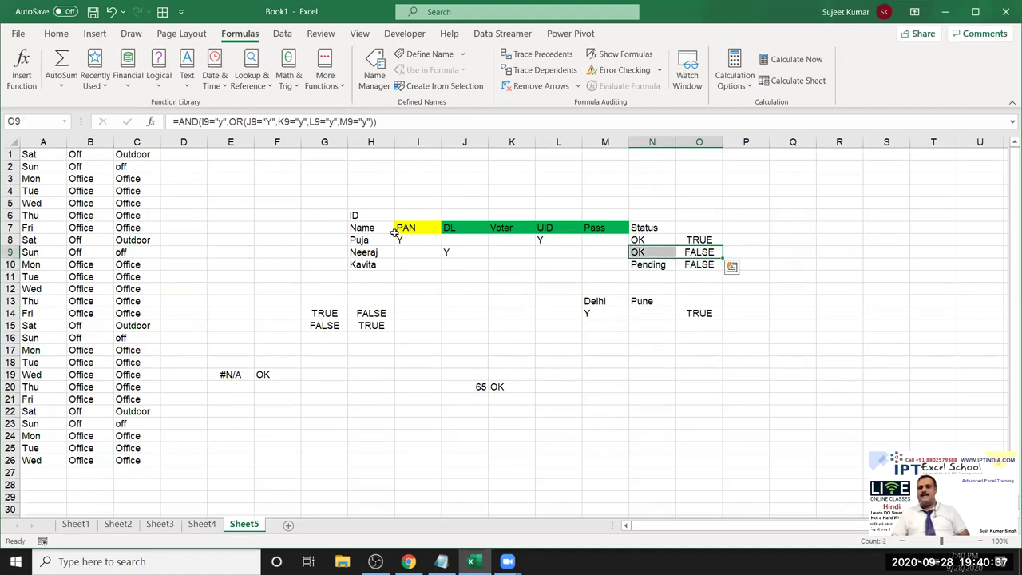
{"action": "left_click", "coordinate": [641, 239]}
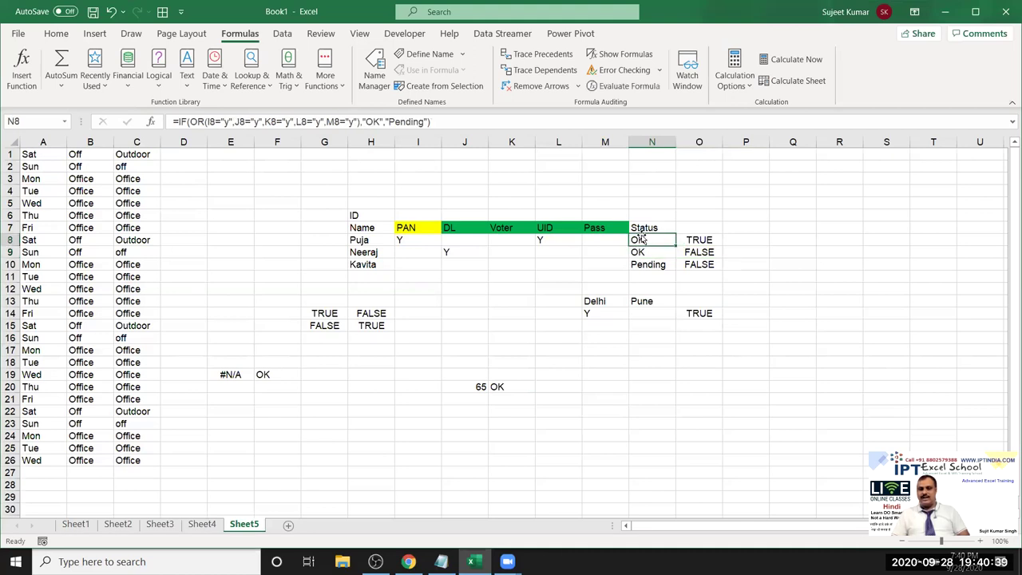
{"action": "left_click", "coordinate": [640, 251]}
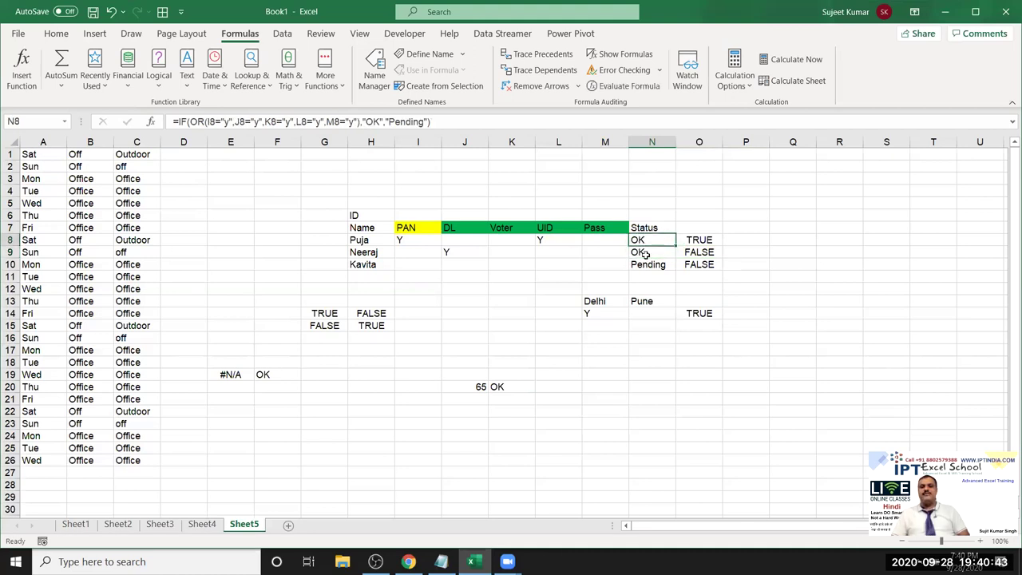
{"action": "left_click", "coordinate": [646, 265]}
{"action": "left_click", "coordinate": [698, 241]}
{"action": "left_click", "coordinate": [696, 251]}
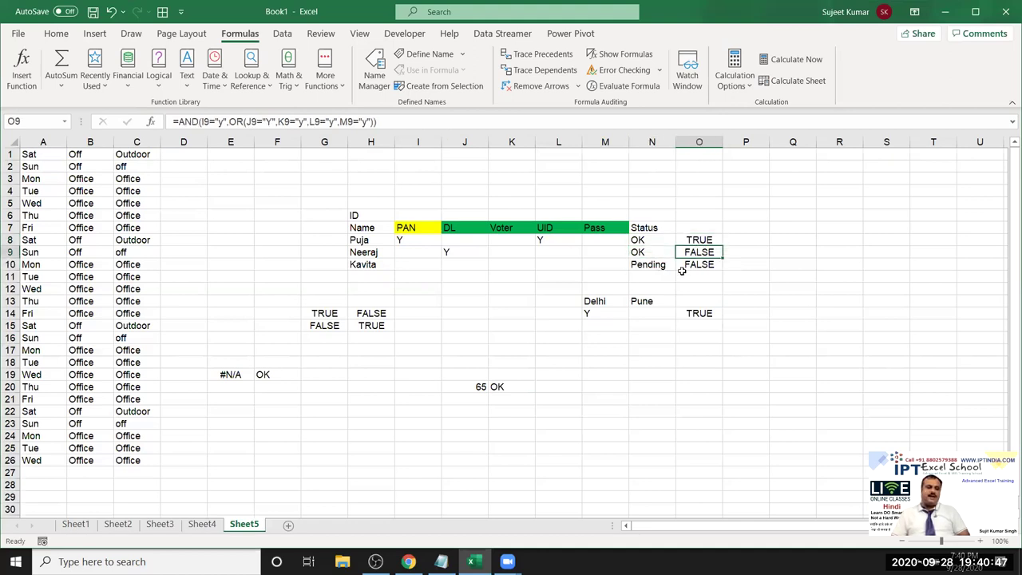
{"action": "left_click", "coordinate": [653, 241]}
{"action": "left_click_drag", "start_coordinate": [652, 241], "coordinate": [688, 265]}
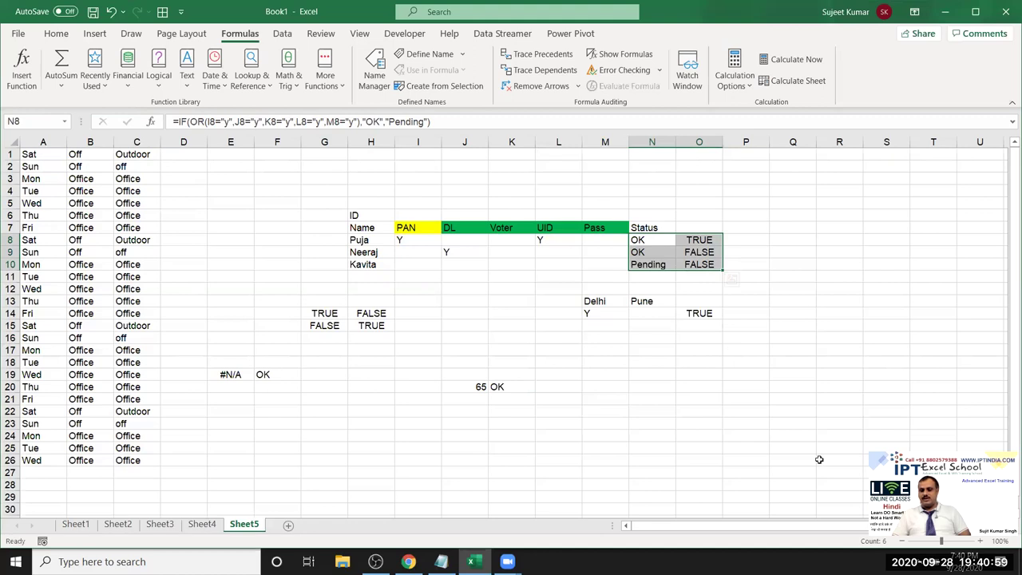
- Check the taskbar date and time, then minimize Excel with Win+D
{"action": "left_click", "coordinate": [1003, 561]}
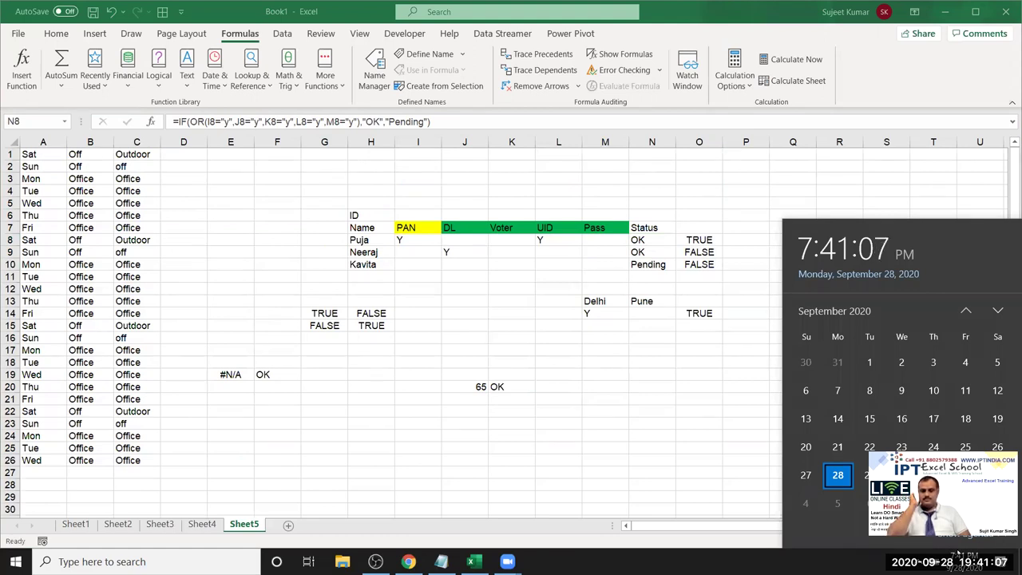
{"action": "left_click", "coordinate": [601, 432]}
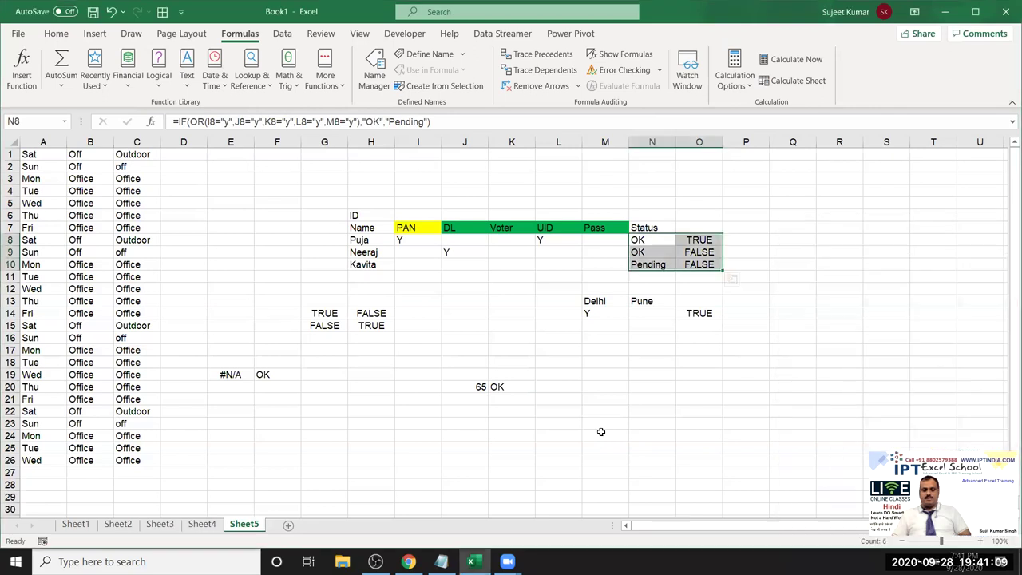
{"action": "key", "text": "super+d"}
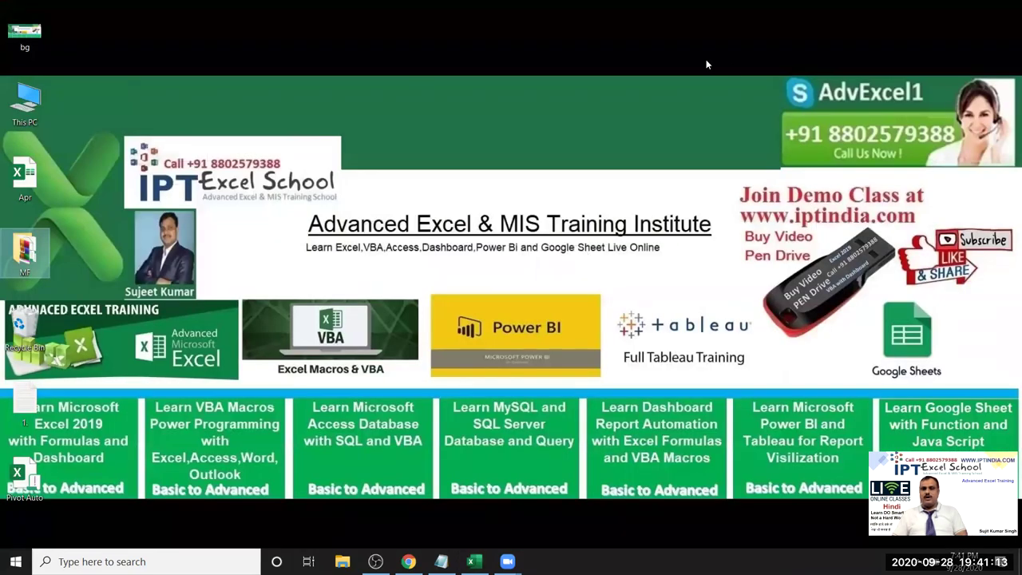